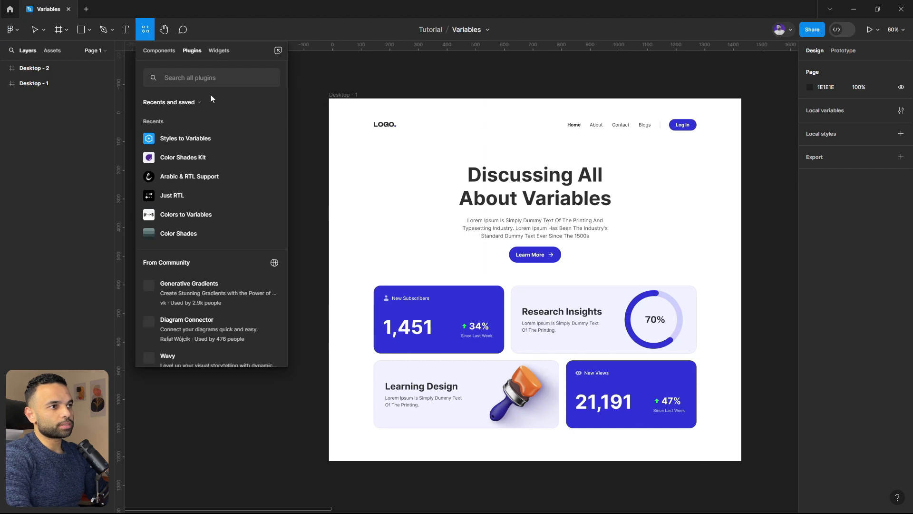
Step: Open the Color Shades Kit plugin and set its base color to 312ED3, copied from the New Subscribers card's fill
{"action": "left_click", "coordinate": [192, 158]}
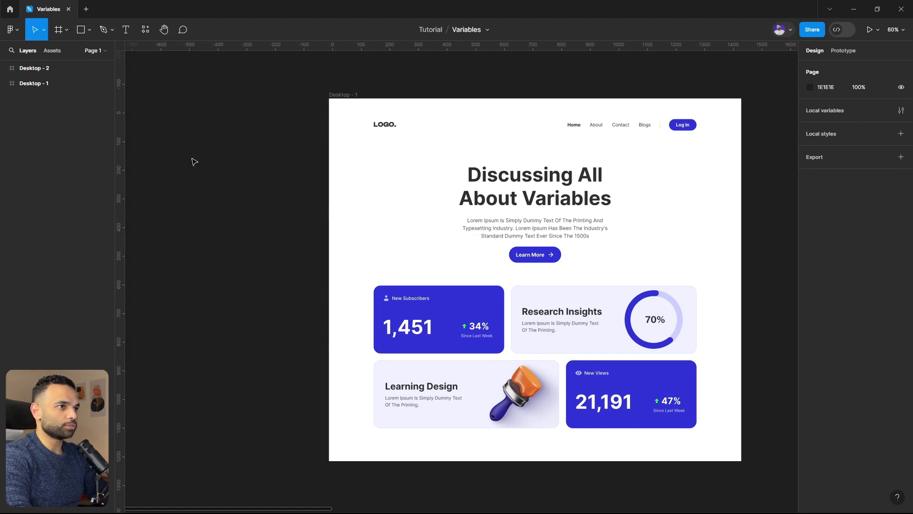
{"action": "left_click_drag", "start_coordinate": [637, 162], "coordinate": [247, 164]}
{"action": "scroll", "coordinate": [432, 208], "scroll_direction": "down", "scroll_amount": 5}
{"action": "scroll", "coordinate": [432, 207], "scroll_direction": "up", "scroll_amount": 3}
{"action": "left_click", "coordinate": [497, 265]}
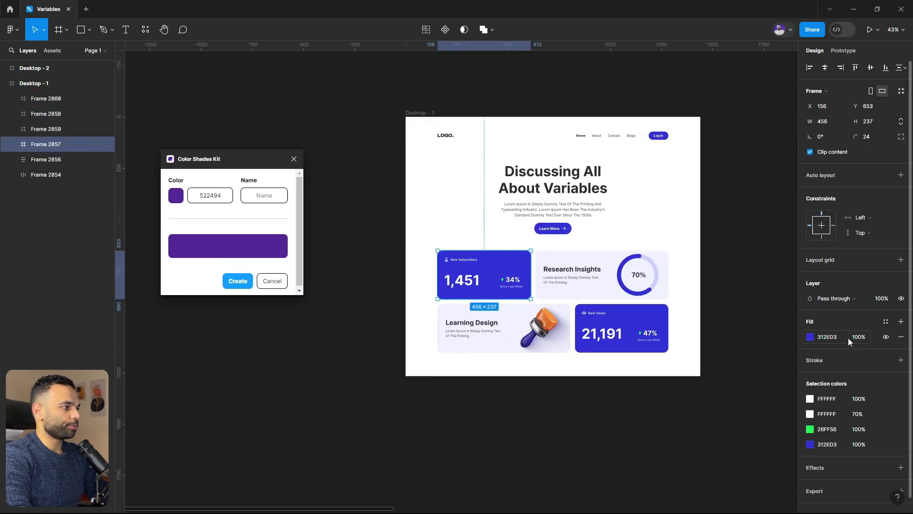
{"action": "left_click", "coordinate": [831, 342]}
{"action": "key", "text": "ctrl+c"}
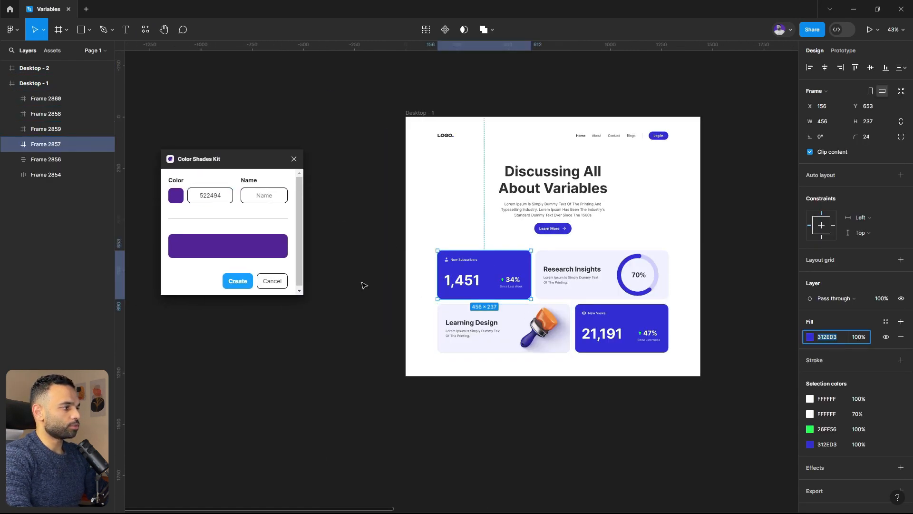
{"action": "left_click", "coordinate": [209, 191]}
{"action": "key", "text": "ctrl+a"}
{"action": "key", "text": "ctrl+v"}
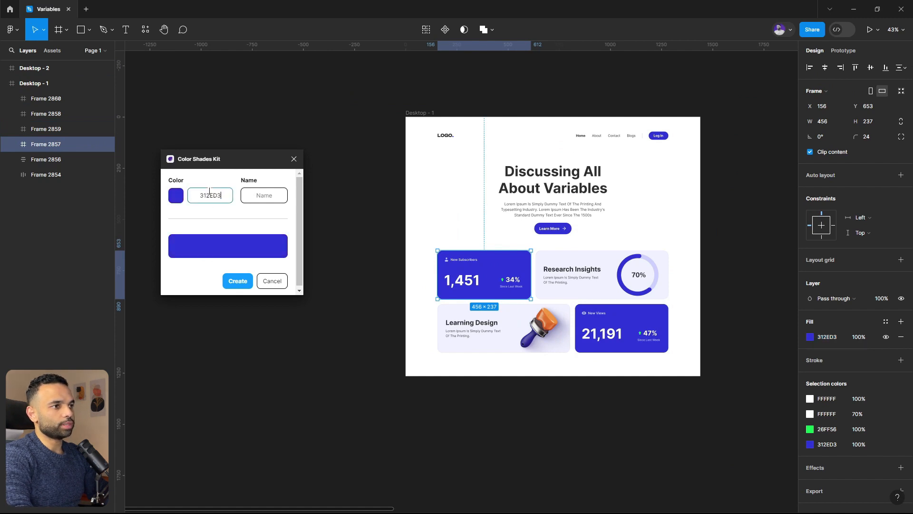
Step: Name the shade set primary and generate its shades
{"action": "left_click", "coordinate": [261, 193]}
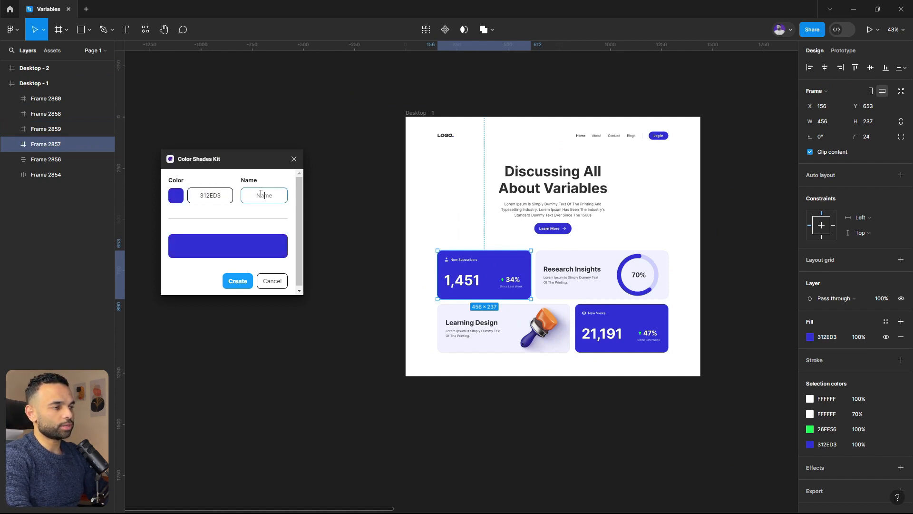
{"action": "key", "text": "Caps_Lock"}
{"action": "type", "text": "primary"}
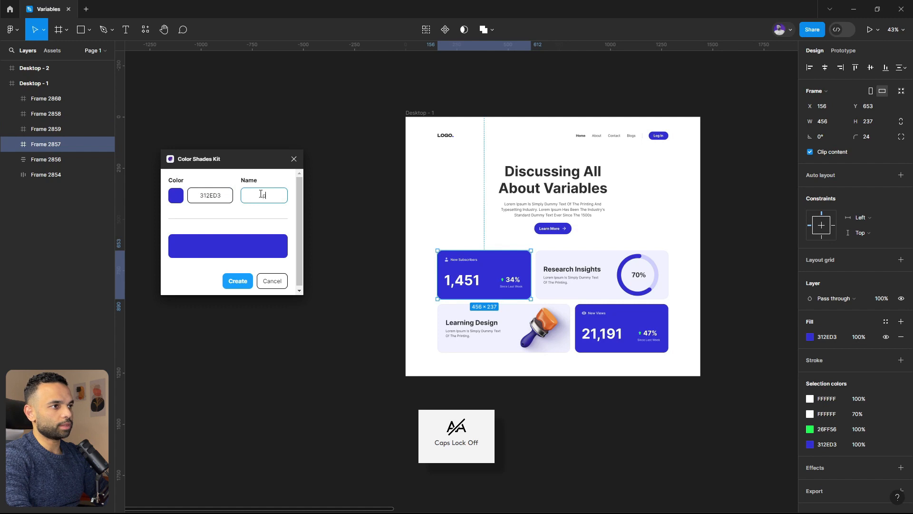
{"action": "left_click", "coordinate": [238, 281]}
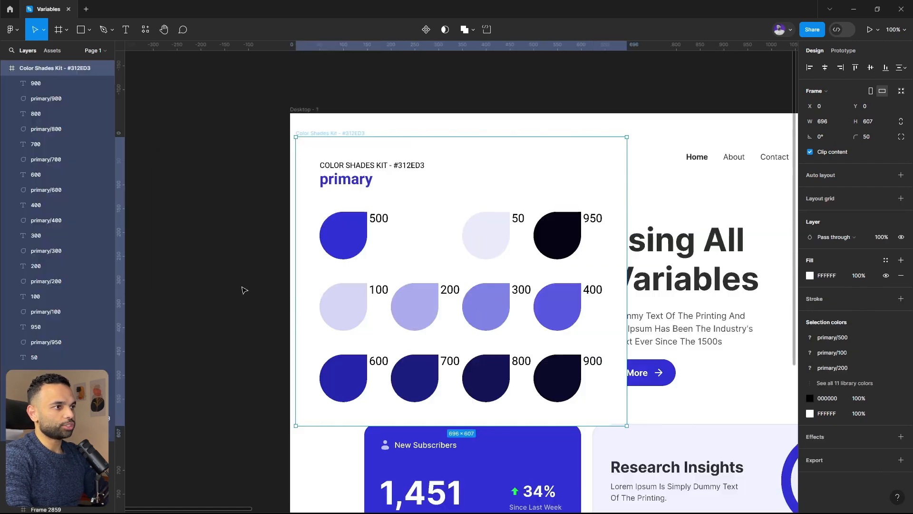
Step: Move the primary shades frame to the left of Desktop - 1, aligned with its top edge at about X -965, Y -50
{"action": "scroll", "coordinate": [598, 255], "scroll_direction": "down", "scroll_amount": 3}
{"action": "scroll", "coordinate": [598, 255], "scroll_direction": "up", "scroll_amount": 3}
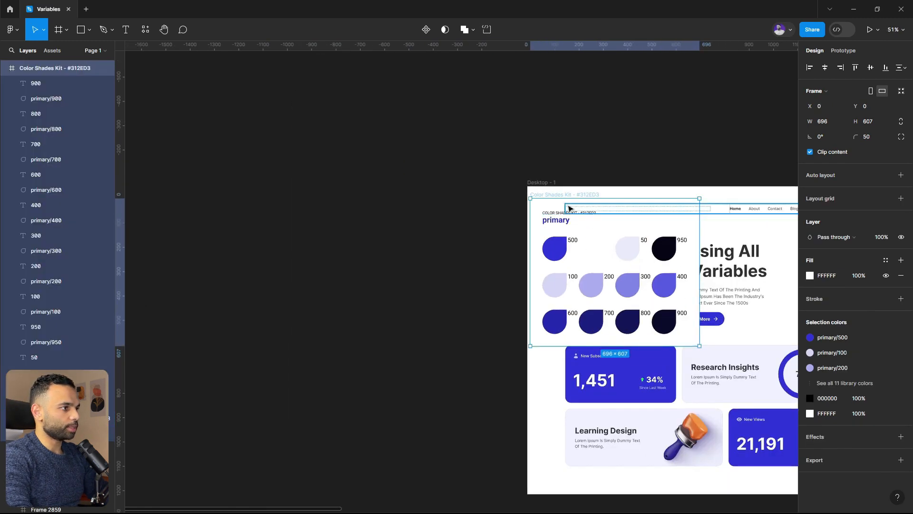
{"action": "left_click_drag", "start_coordinate": [578, 195], "coordinate": [344, 184]}
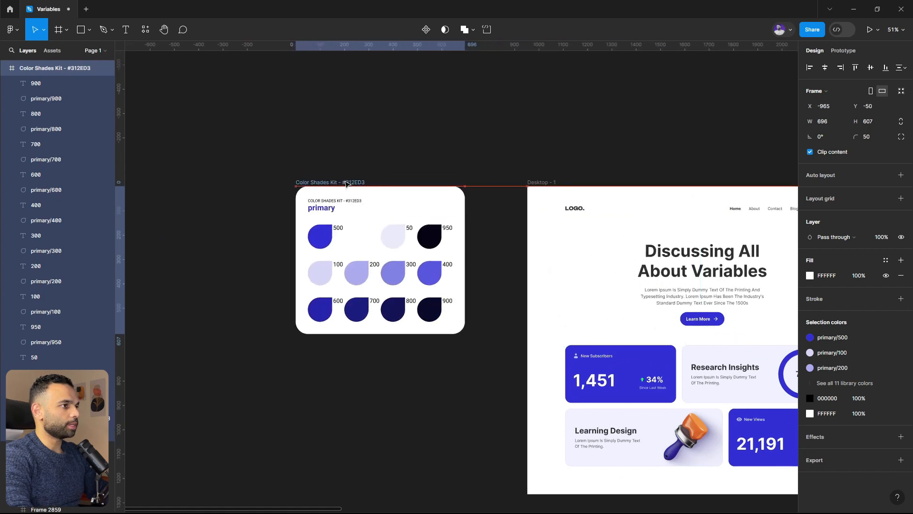
{"action": "left_click", "coordinate": [366, 155]}
{"action": "left_click", "coordinate": [337, 184]}
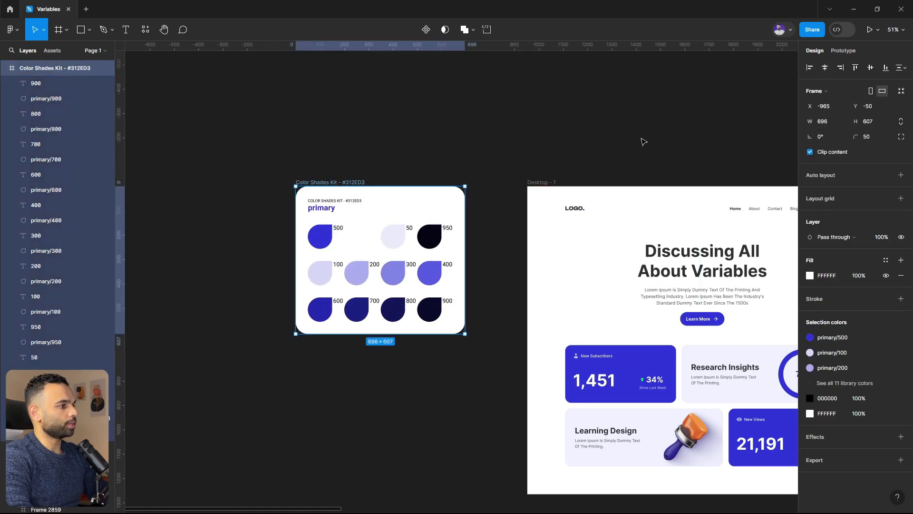
{"action": "left_click", "coordinate": [587, 109]}
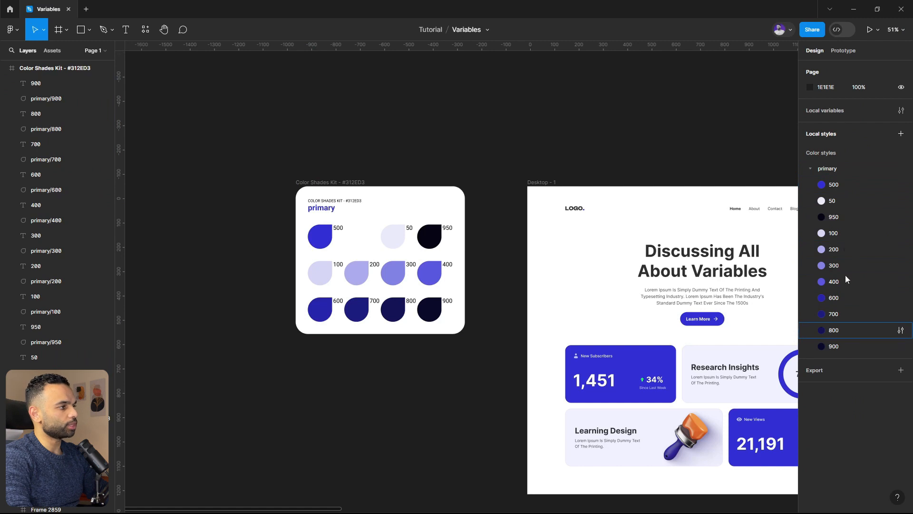
Step: Delete the 50 and 950 color styles from the primary group and reorder 500 between 400 and 600
{"action": "left_click", "coordinate": [841, 201]}
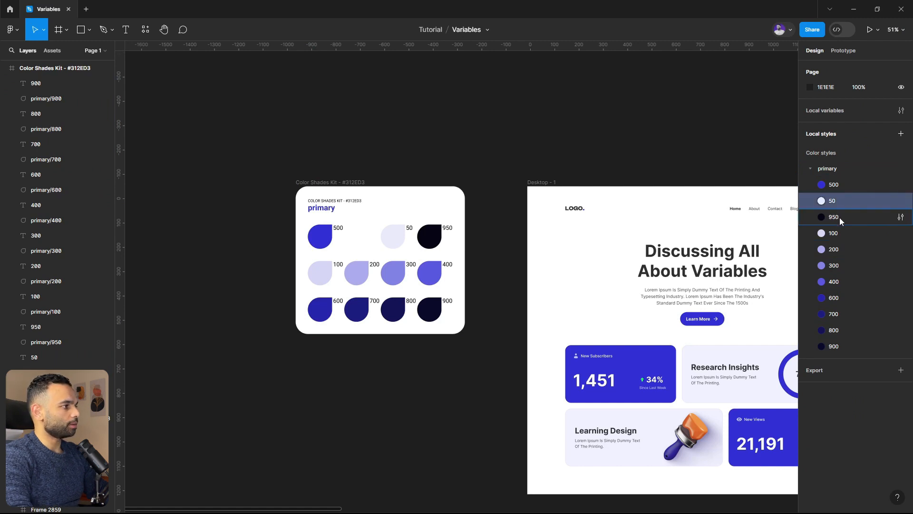
{"action": "left_click", "coordinate": [840, 217]}
{"action": "left_click", "coordinate": [841, 201], "text": "shift"}
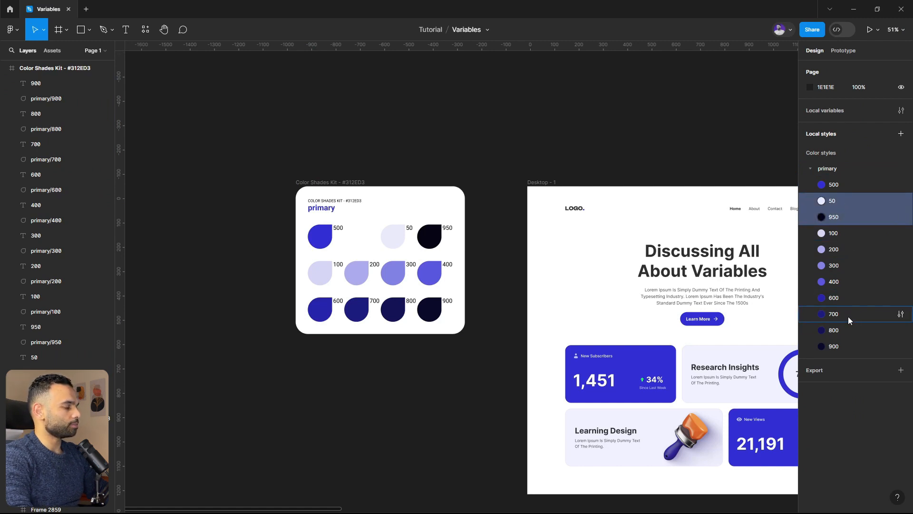
{"action": "key", "text": "Delete"}
{"action": "left_click_drag", "start_coordinate": [837, 185], "coordinate": [846, 261]}
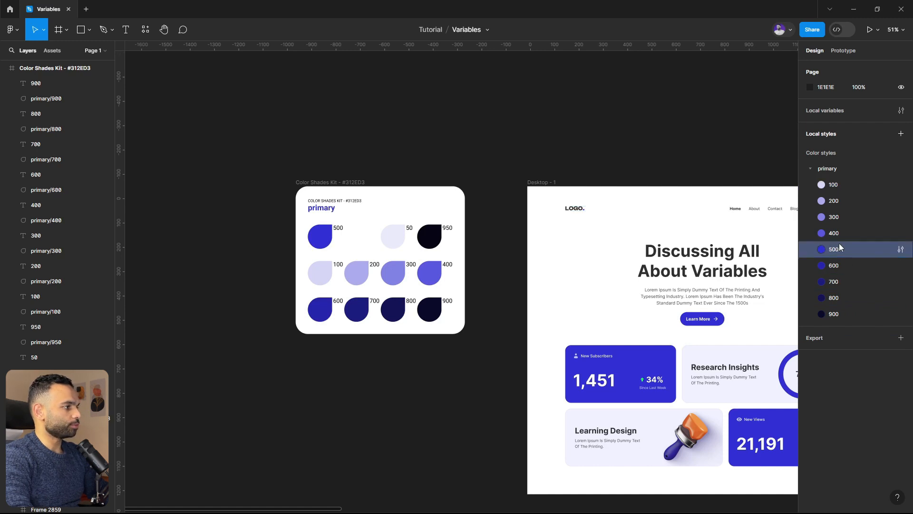
{"action": "left_click", "coordinate": [451, 165]}
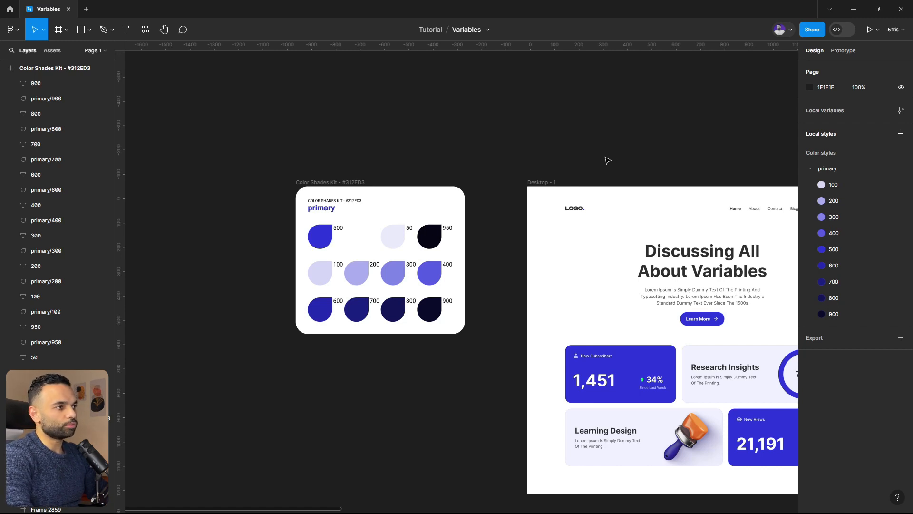
Step: Open the Color Shades Kit plugin again and set its base color to FFFFFF
{"action": "scroll", "coordinate": [462, 129], "scroll_direction": "down", "scroll_amount": 3}
{"action": "left_click", "coordinate": [10, 29]}
{"action": "mouse_move", "coordinate": [57, 161]}
{"action": "left_click", "coordinate": [129, 176]}
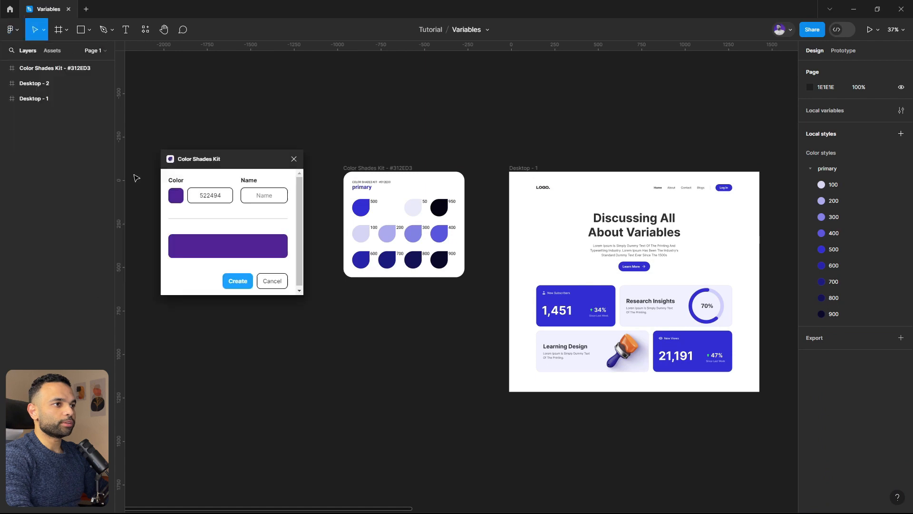
{"action": "left_click", "coordinate": [205, 194]}
{"action": "key", "text": "ctrl+a"}
{"action": "type", "text": "F"}
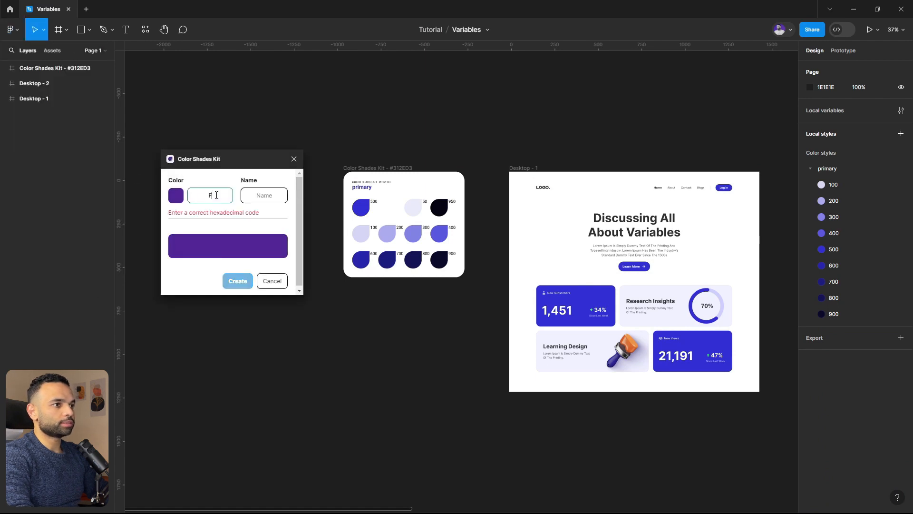
{"action": "type", "text": "FFFF"}
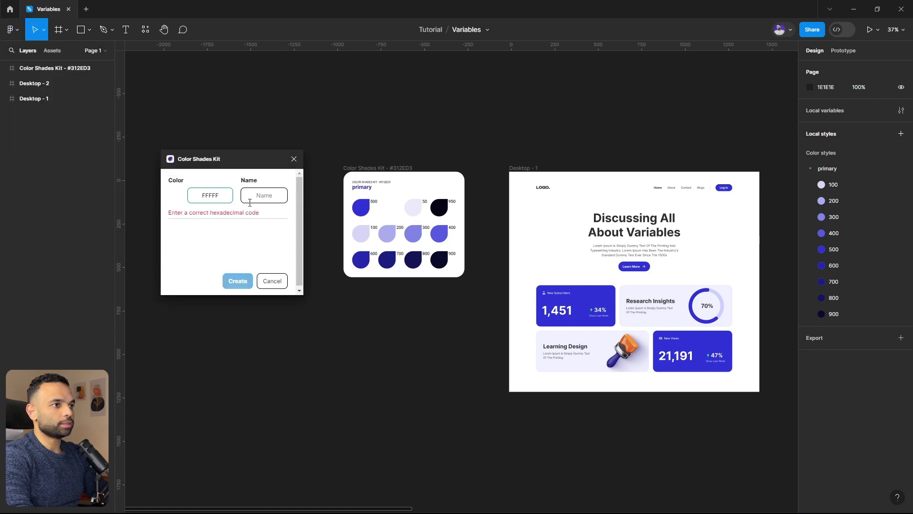
{"action": "type", "text": "F"}
Step: Generate the shades under the name neutral and place their frame to the left of the primary shades frame
{"action": "left_click", "coordinate": [262, 197]}
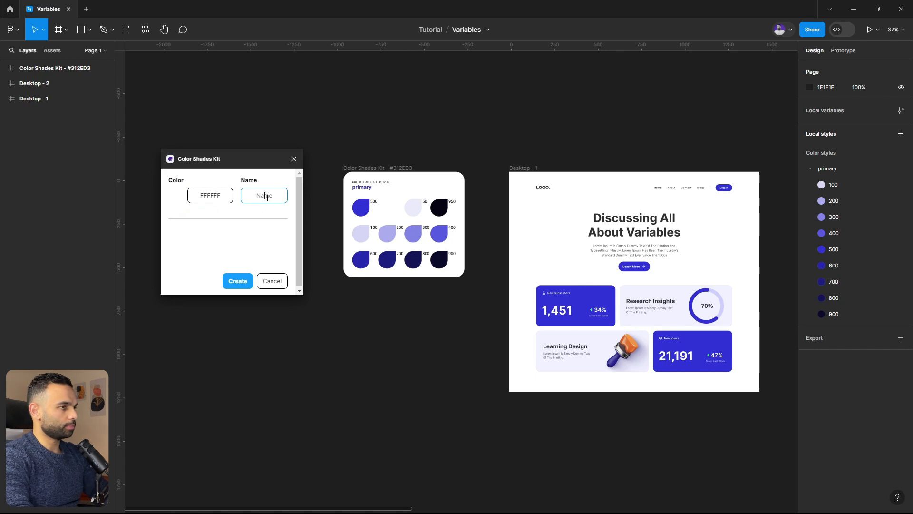
{"action": "type", "text": "reutral"}
{"action": "key", "text": "Return"}
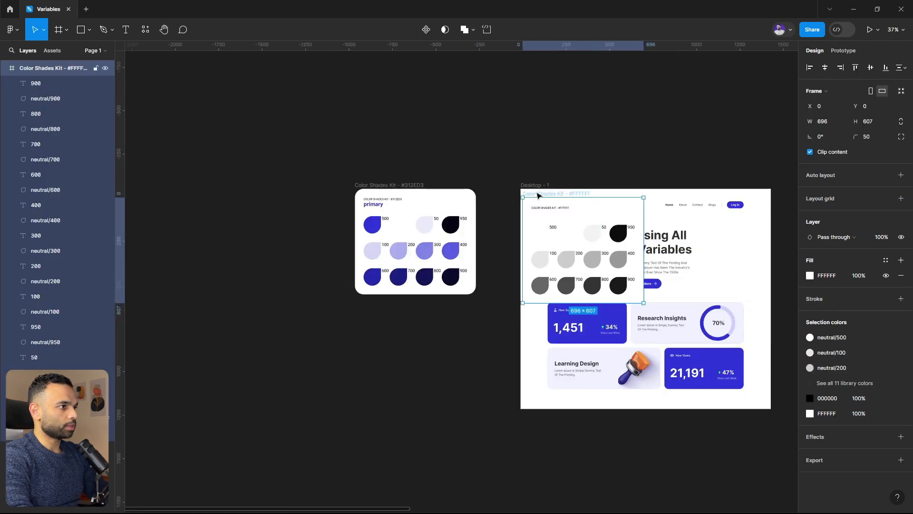
{"action": "left_click_drag", "start_coordinate": [538, 195], "coordinate": [229, 186]}
{"action": "left_click", "coordinate": [293, 143]}
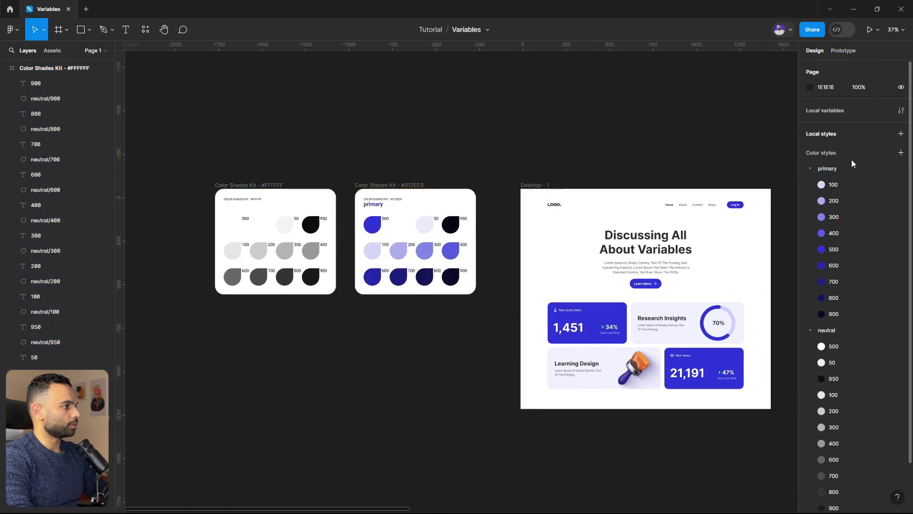
Step: Delete the 50 and 950 color styles from the neutral group
{"action": "scroll", "coordinate": [852, 164], "scroll_direction": "down", "scroll_amount": 2}
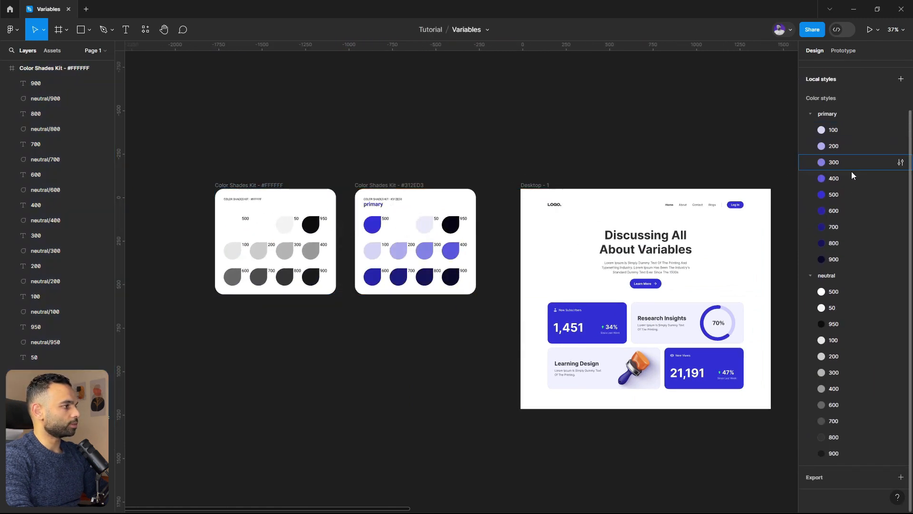
{"action": "left_click", "coordinate": [839, 307]}
{"action": "left_click", "coordinate": [838, 324], "text": "shift"}
{"action": "key", "text": "Delete"}
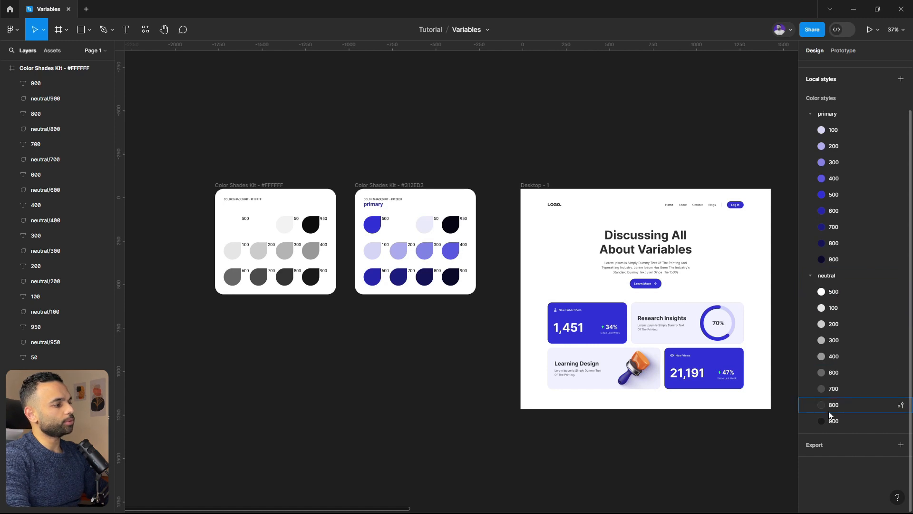
Step: Rename the first five neutral color styles, from lightest to darkest, to 100, 200, 300, 400 and 500
{"action": "left_click", "coordinate": [837, 293]}
{"action": "double_click", "coordinate": [837, 293]}
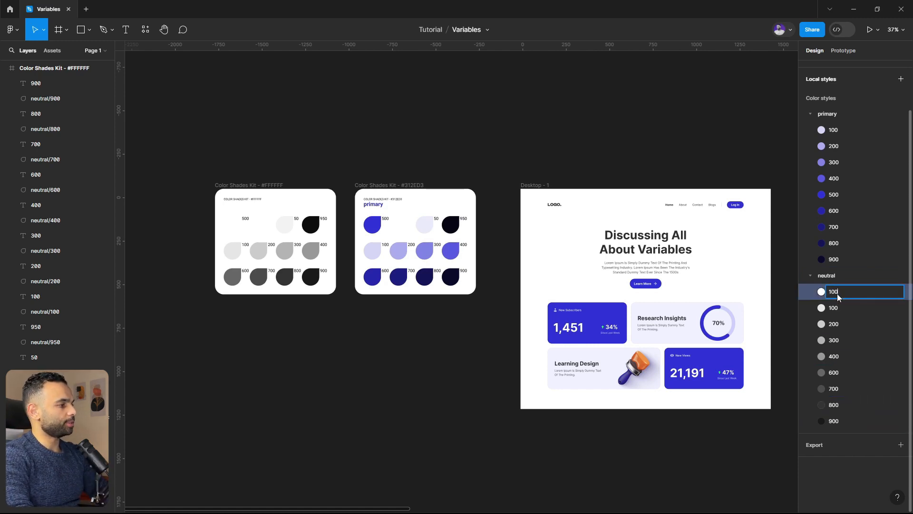
{"action": "double_click", "coordinate": [834, 308]}
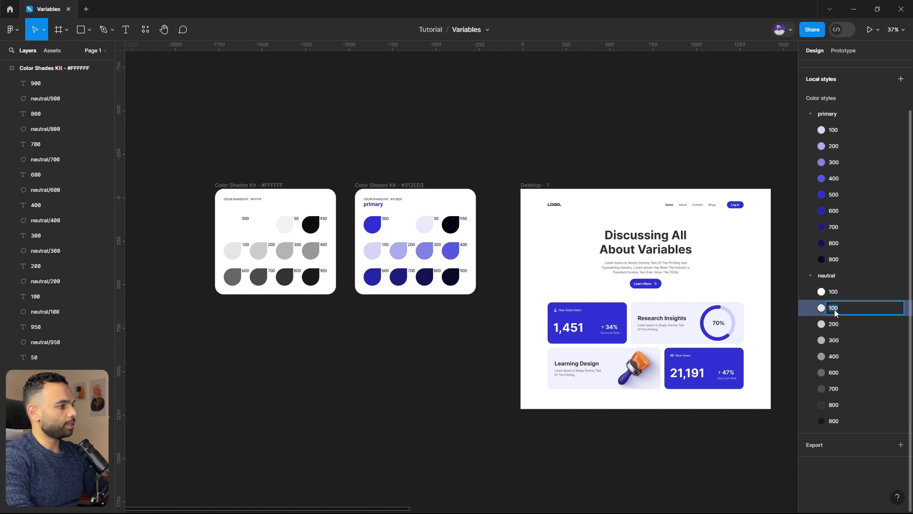
{"action": "type", "text": "200"}
{"action": "double_click", "coordinate": [834, 324]}
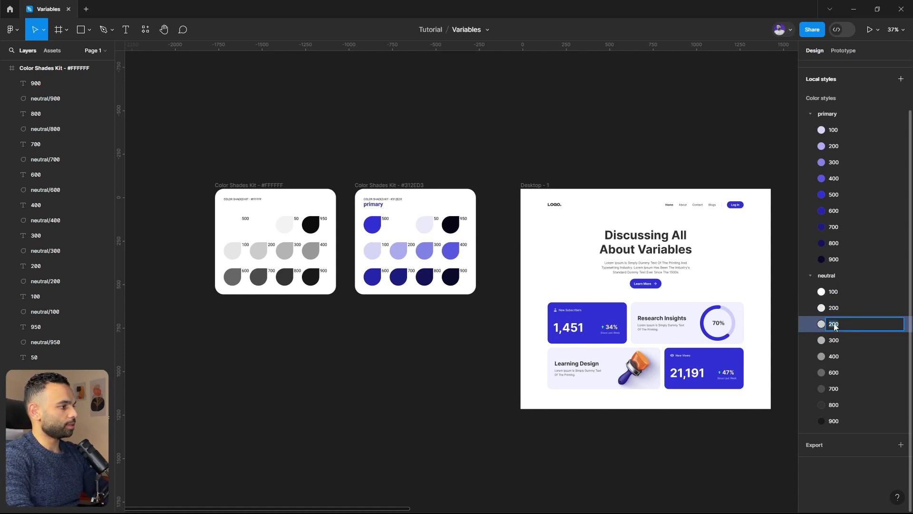
{"action": "type", "text": "300"}
{"action": "double_click", "coordinate": [836, 340]}
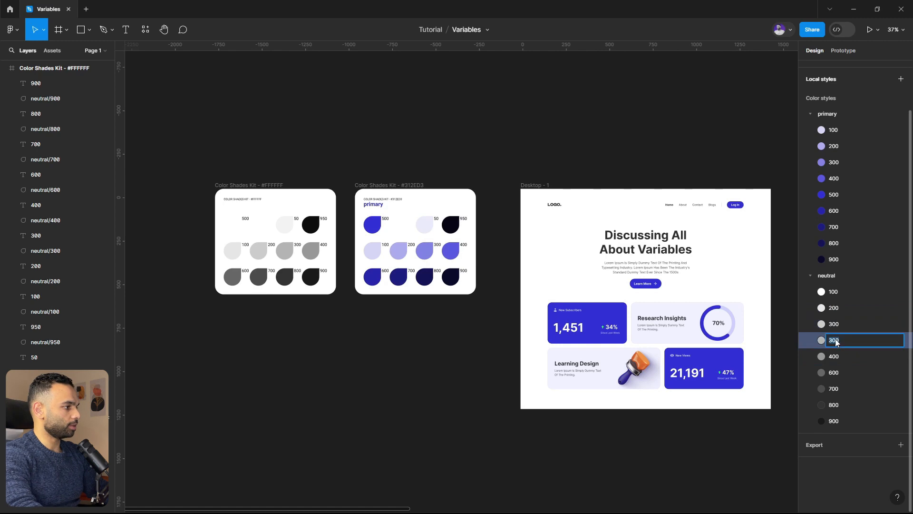
{"action": "type", "text": "400"}
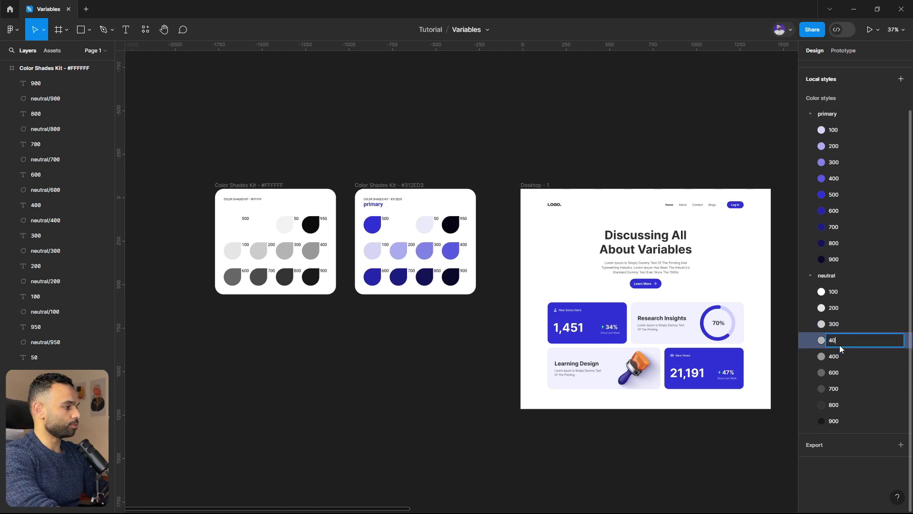
{"action": "key", "text": "Return"}
{"action": "double_click", "coordinate": [836, 356]}
{"action": "type", "text": "500"}
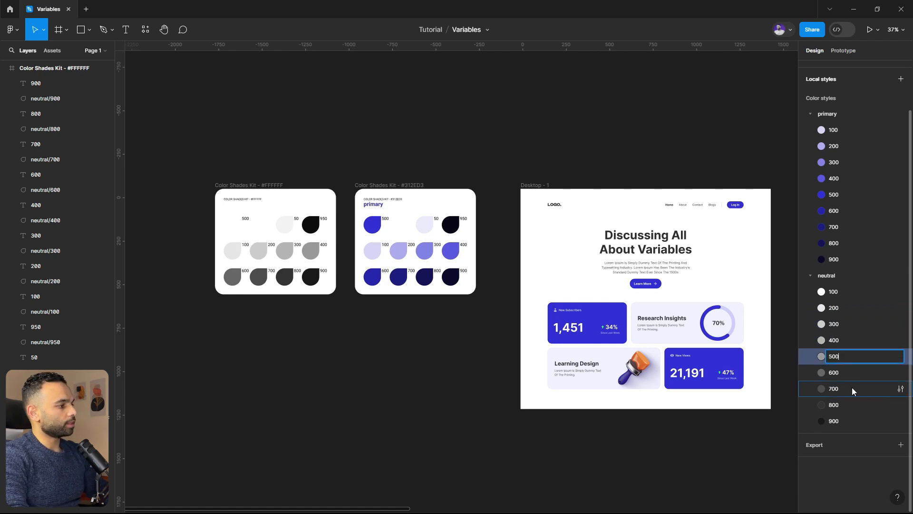
{"action": "key", "text": "Return"}
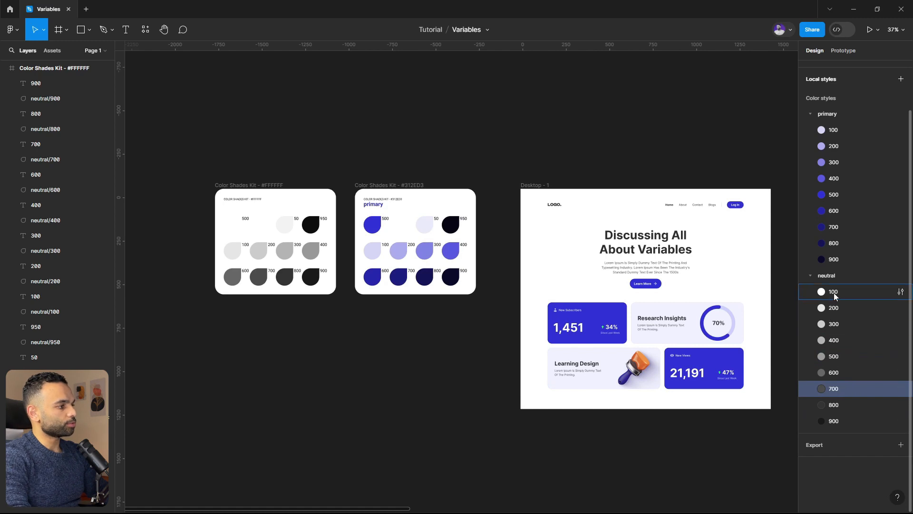
{"action": "left_click", "coordinate": [835, 293]}
{"action": "left_click", "coordinate": [838, 425]}
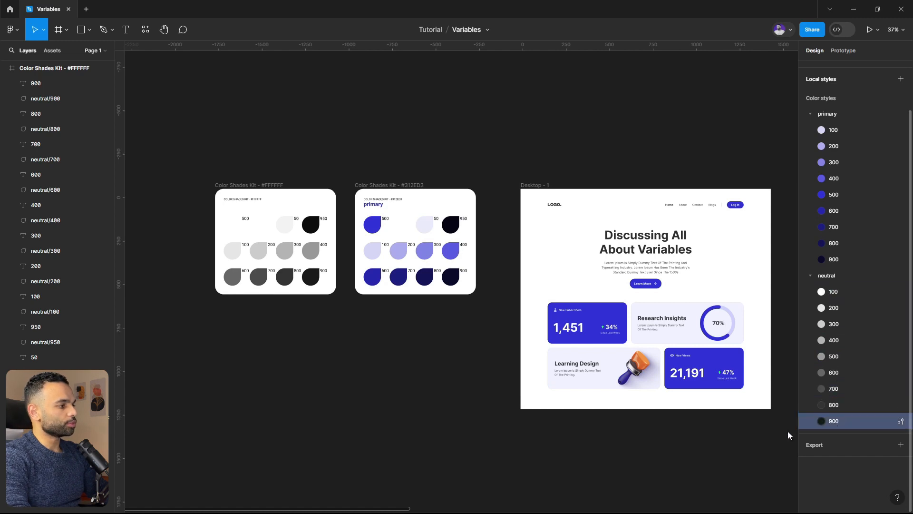
{"action": "left_click", "coordinate": [376, 368]}
{"action": "left_click_drag", "start_coordinate": [155, 142], "coordinate": [473, 351]}
{"action": "left_click", "coordinate": [466, 347]}
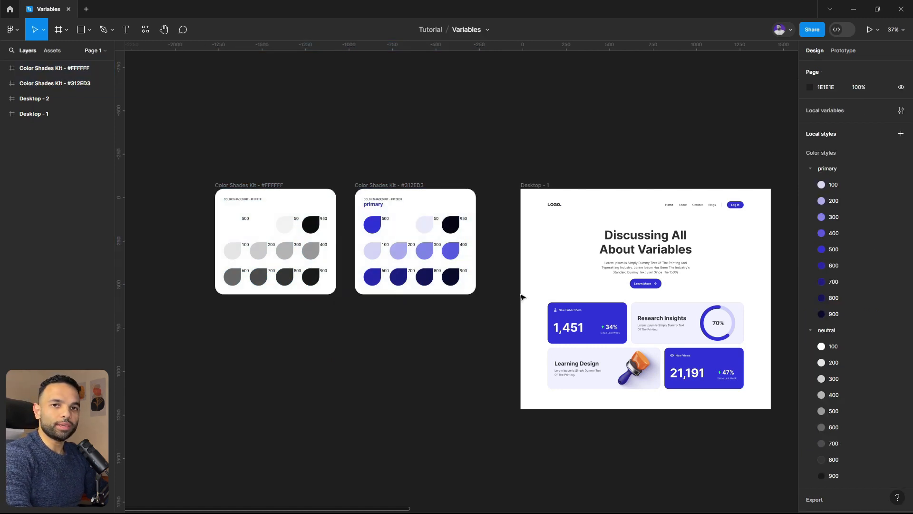
{"action": "scroll", "coordinate": [546, 259], "scroll_direction": "right", "scroll_amount": 3}
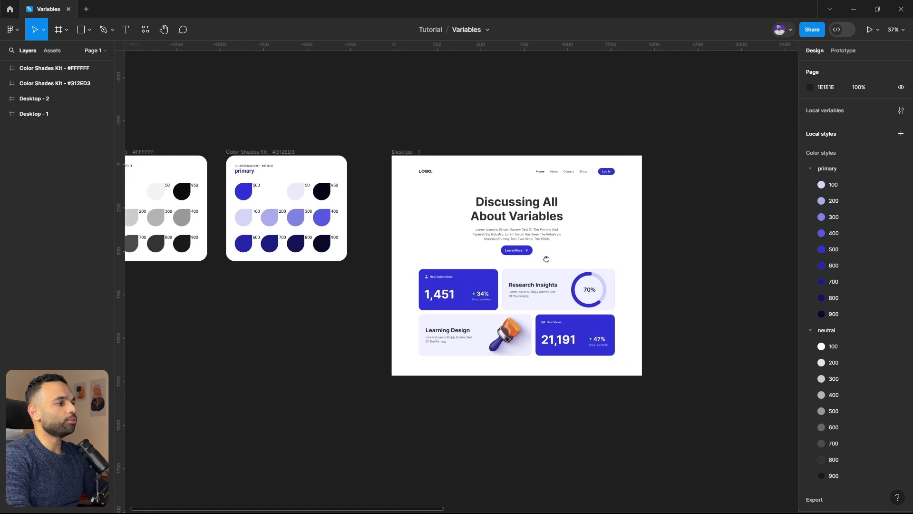
{"action": "left_click", "coordinate": [549, 256]}
{"action": "scroll", "coordinate": [550, 256], "scroll_direction": "up", "scroll_amount": 3}
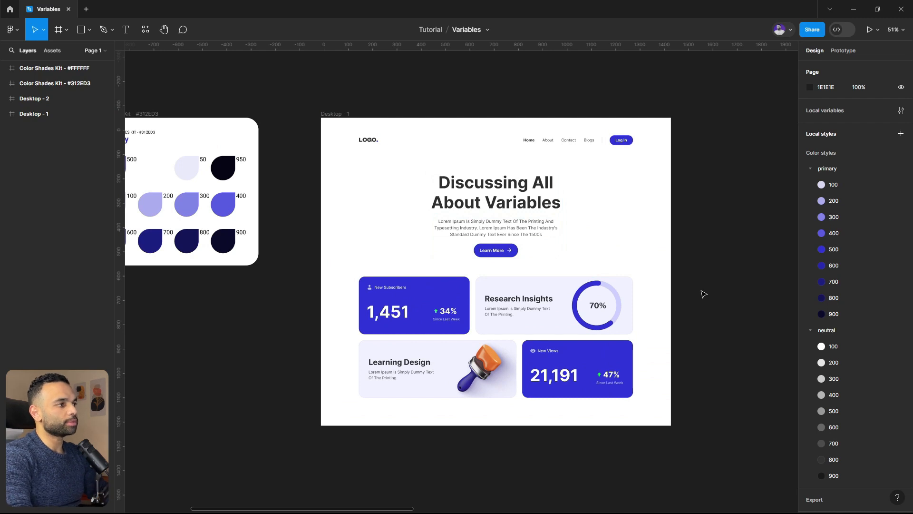
{"action": "left_click_drag", "start_coordinate": [698, 278], "coordinate": [690, 273]}
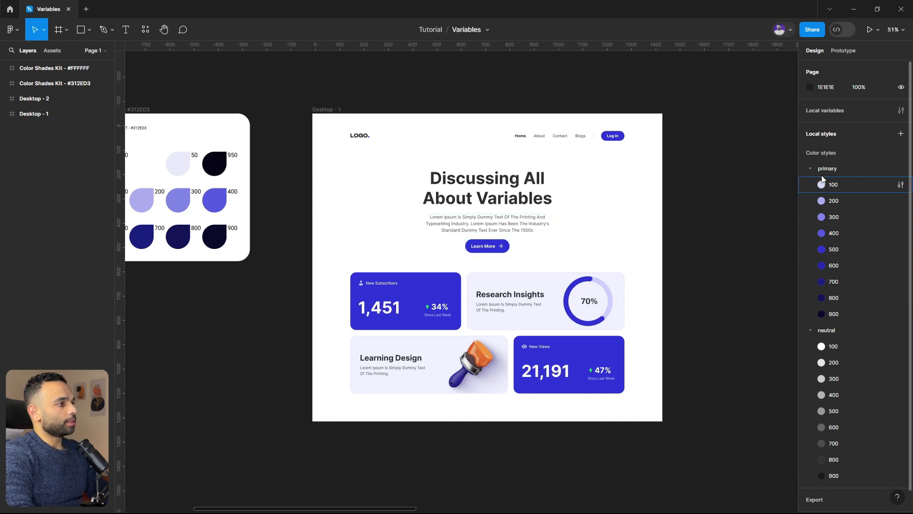
Step: Collapse the primary and neutral color style groups
{"action": "left_click", "coordinate": [811, 168]}
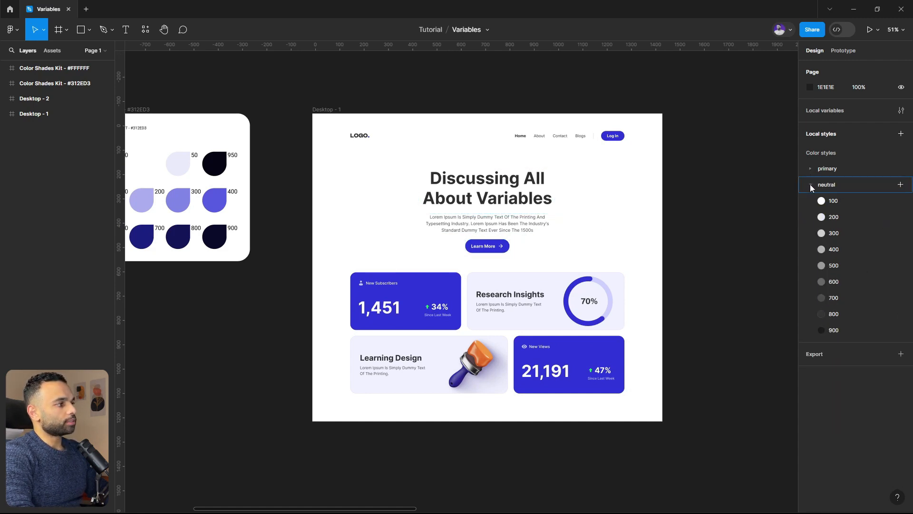
{"action": "left_click", "coordinate": [811, 185]}
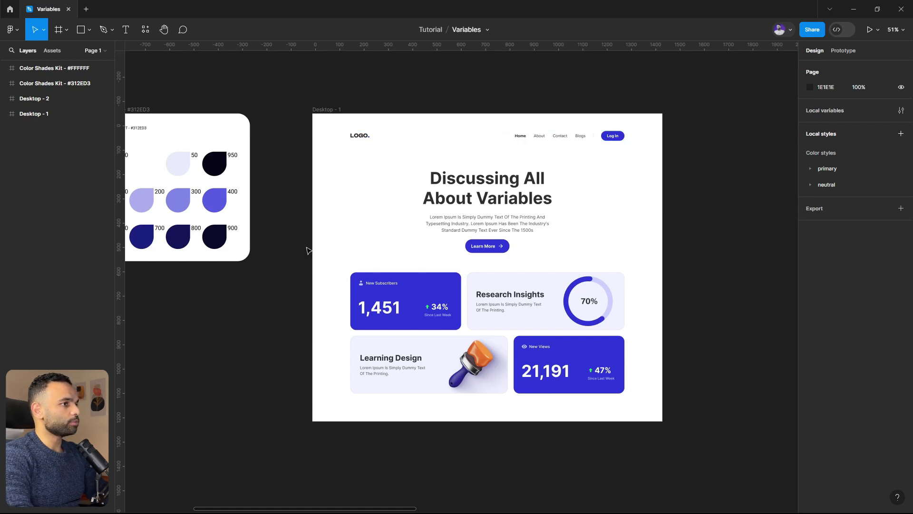
Step: Open the local variables and rename the empty Collection 1 to Primitives
{"action": "left_click", "coordinate": [901, 111]}
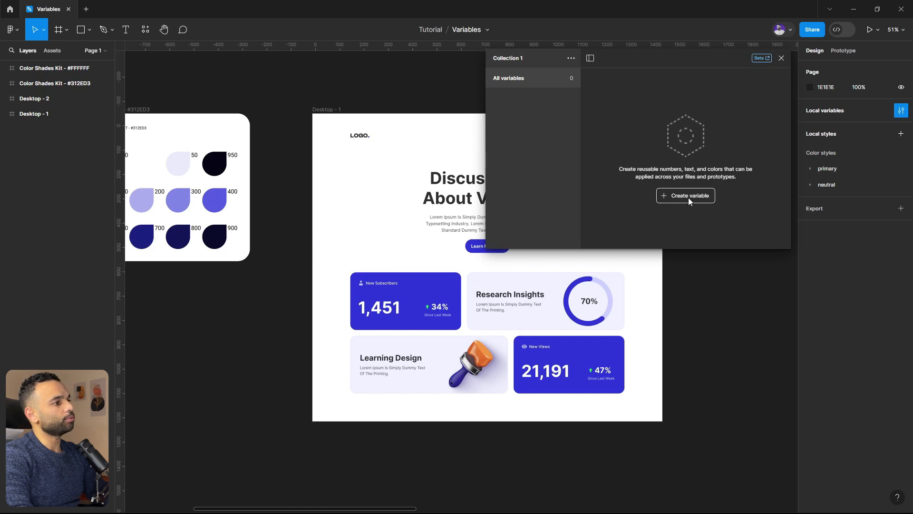
{"action": "left_click", "coordinate": [576, 62]}
{"action": "left_click", "coordinate": [572, 61]}
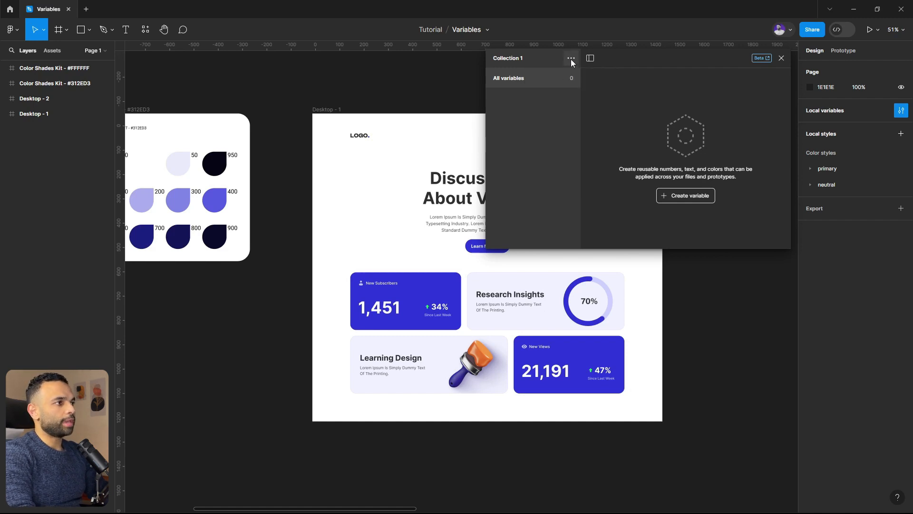
{"action": "left_click", "coordinate": [571, 56]}
{"action": "left_click", "coordinate": [570, 77]}
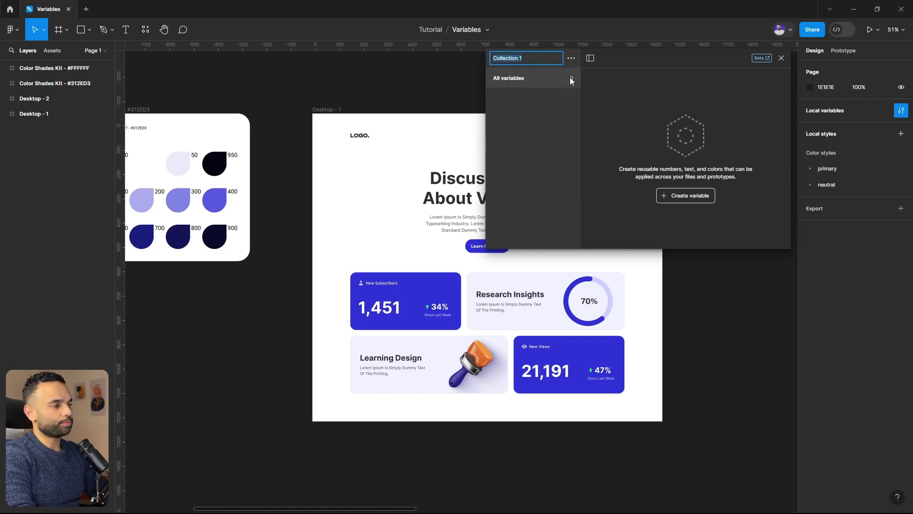
{"action": "type", "text": "Primitives"}
{"action": "key", "text": "Return"}
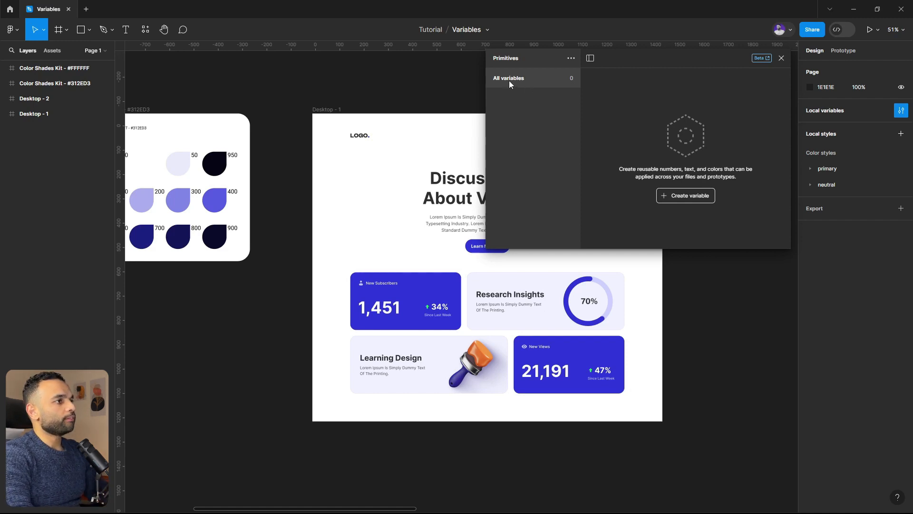
Step: Create a color variable named primary-100 in the Primitives collection, leaving its default FFFFFF value
{"action": "scroll", "coordinate": [435, 189], "scroll_direction": "down", "scroll_amount": 3}
{"action": "scroll", "coordinate": [371, 195], "scroll_direction": "up", "scroll_amount": 2}
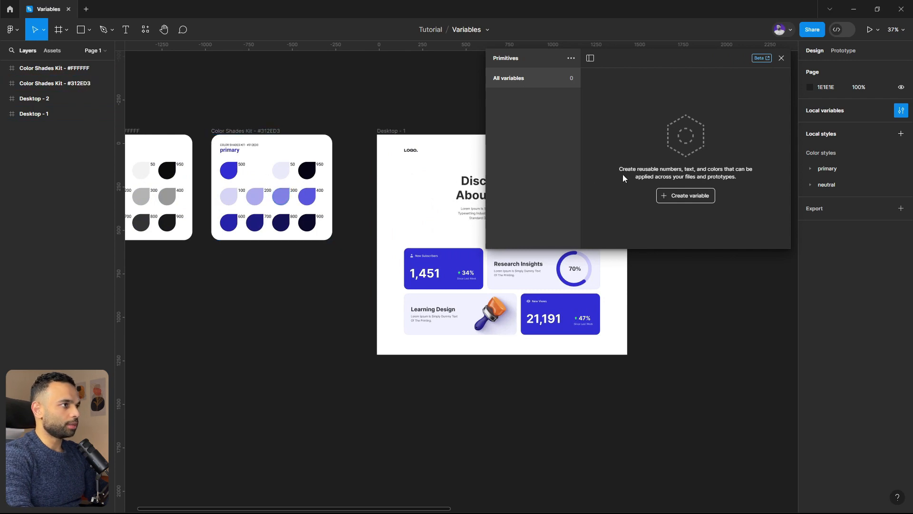
{"action": "left_click", "coordinate": [679, 196]}
{"action": "left_click", "coordinate": [672, 212]}
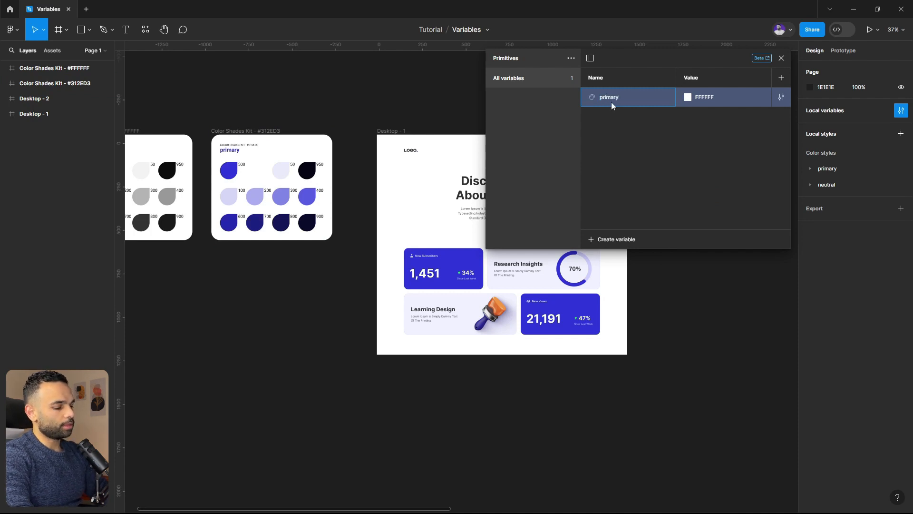
{"action": "type", "text": "primary-100"}
{"action": "left_click", "coordinate": [704, 98]}
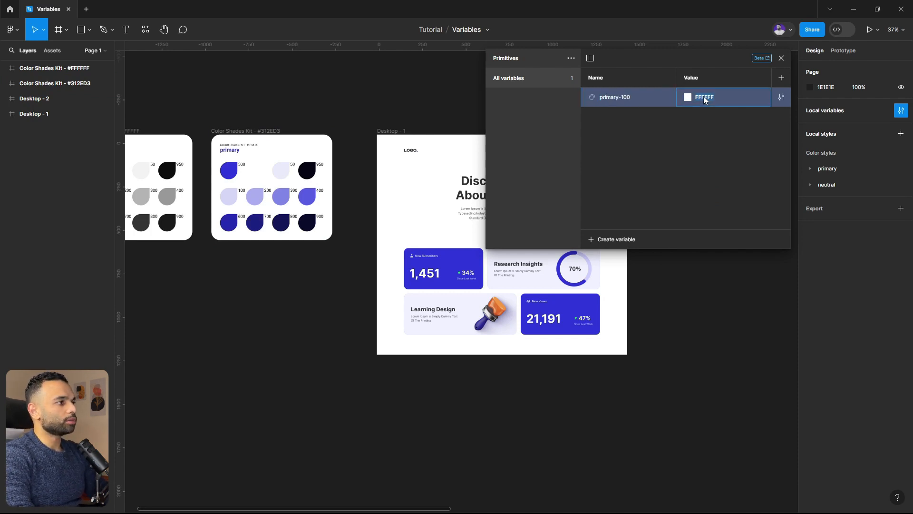
{"action": "left_click", "coordinate": [688, 141]}
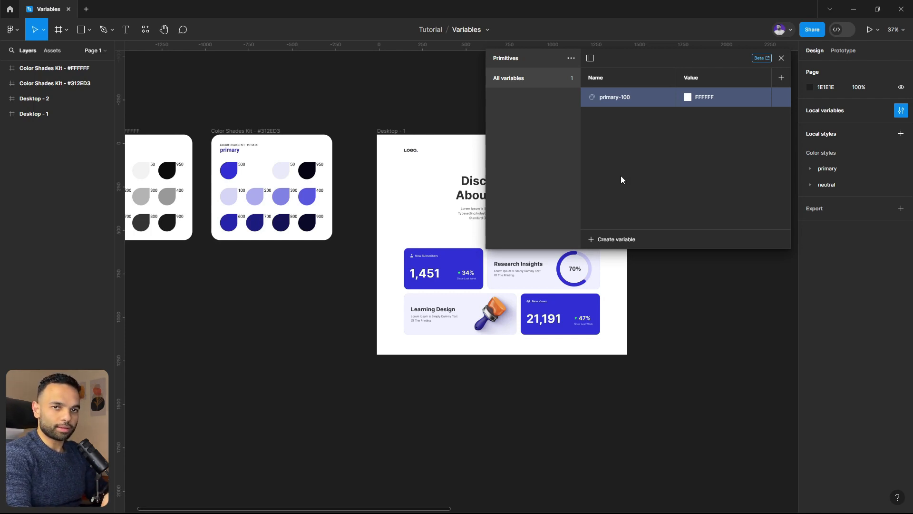
Step: Delete the primary-100 variable and the Primitives collection, and close the variables window
{"action": "right_click", "coordinate": [617, 100]}
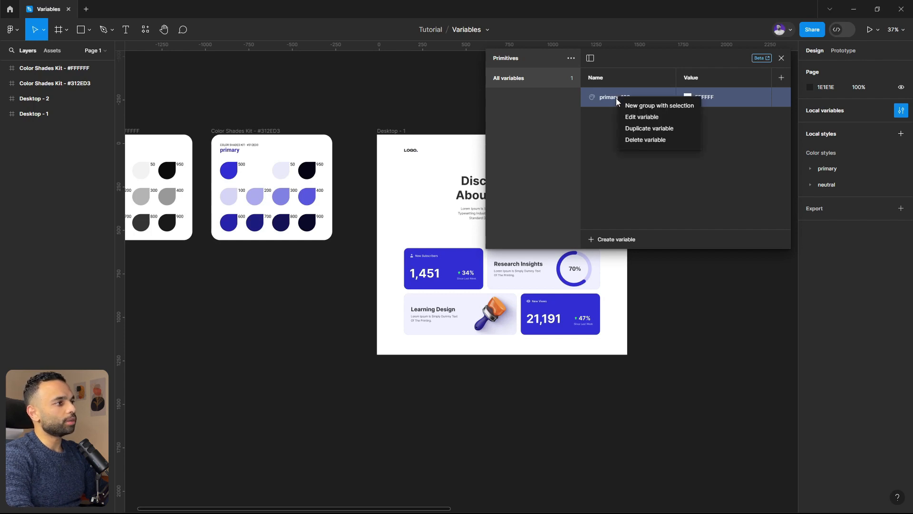
{"action": "left_click", "coordinate": [633, 139]}
{"action": "left_click", "coordinate": [570, 58]}
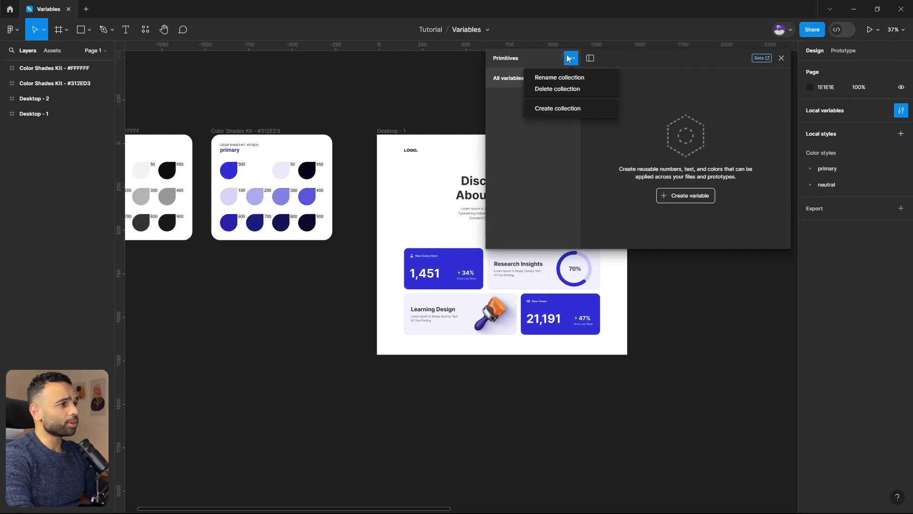
{"action": "left_click", "coordinate": [570, 89]}
{"action": "key", "text": "Escape"}
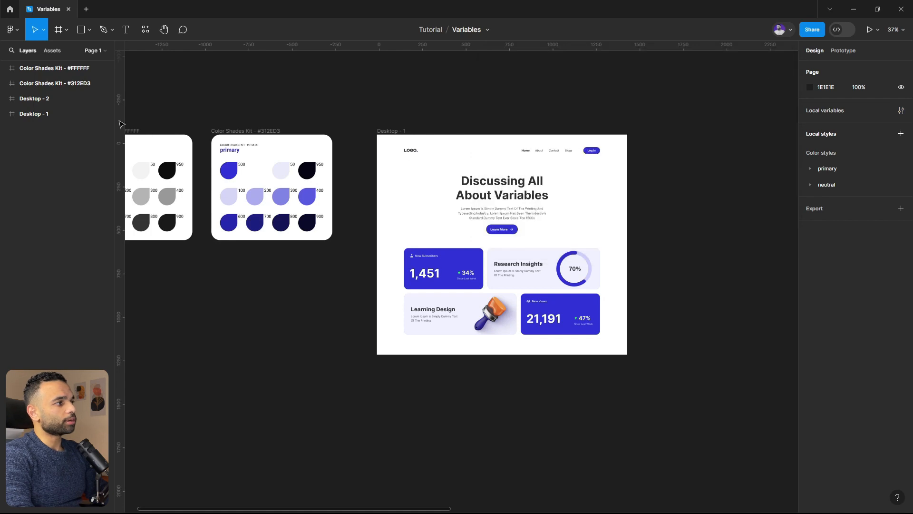
Step: Open the Styles to Variables plugin and look through its list of detected color styles
{"action": "left_click", "coordinate": [20, 34]}
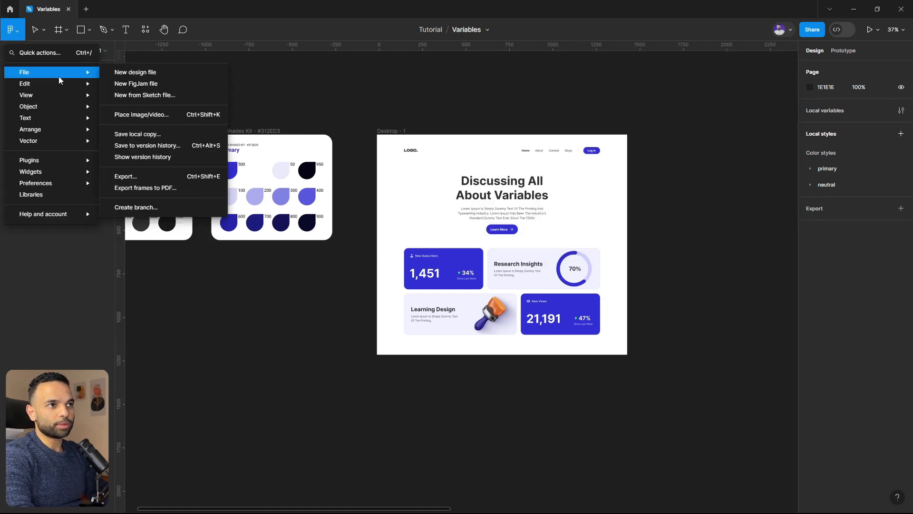
{"action": "mouse_move", "coordinate": [50, 161]}
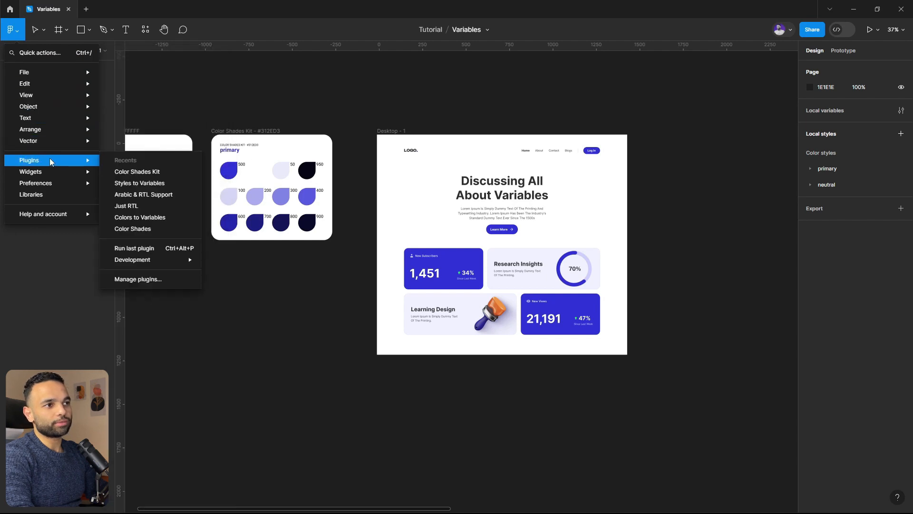
{"action": "left_click", "coordinate": [148, 185]}
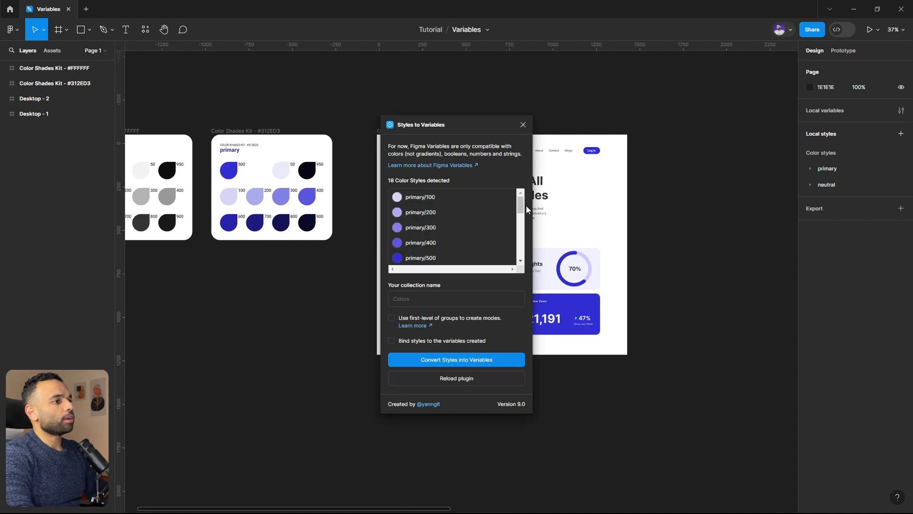
{"action": "left_click_drag", "start_coordinate": [522, 208], "coordinate": [523, 252]}
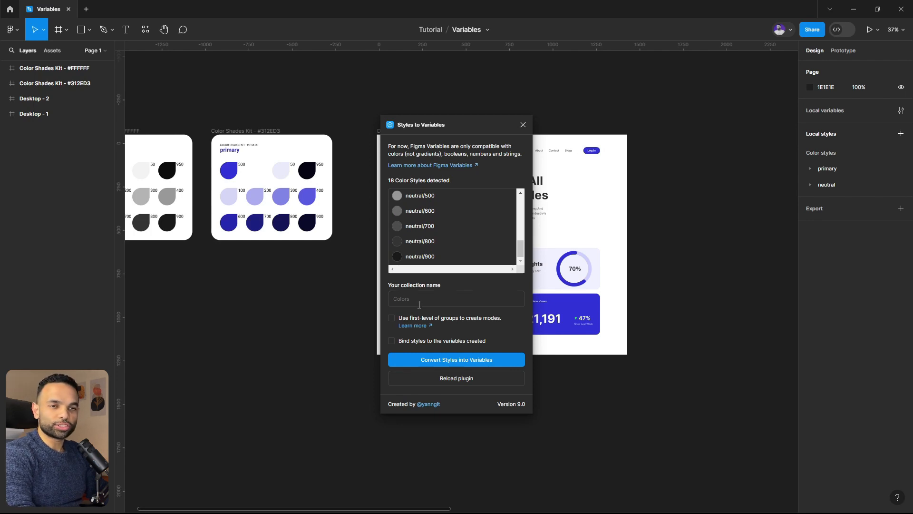
Step: Convert the color styles into variables in a collection named Primitives, and close the plugin
{"action": "left_click", "coordinate": [419, 304]}
{"action": "type", "text": "Pr"}
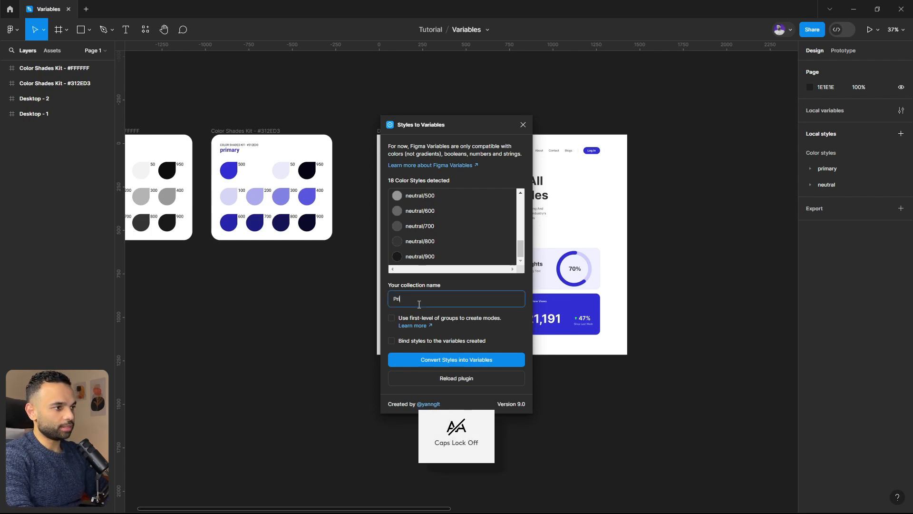
{"action": "type", "text": "imitives"}
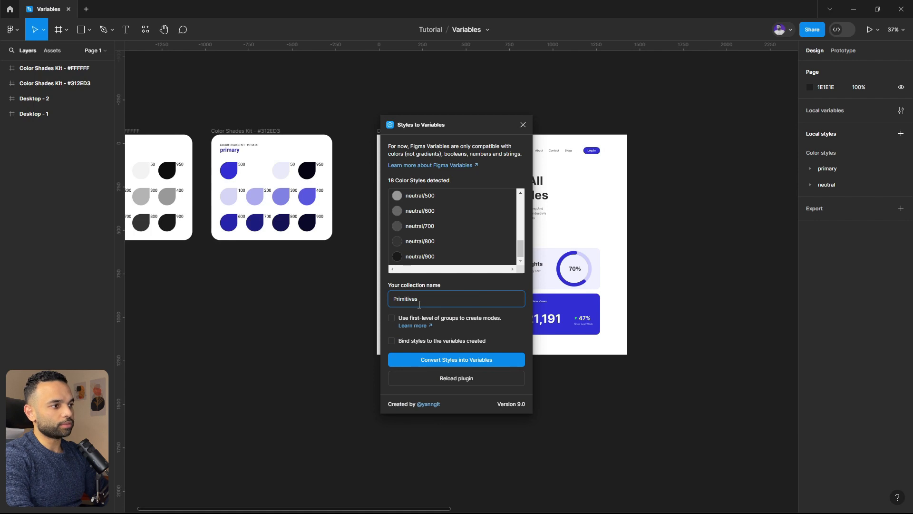
{"action": "left_click", "coordinate": [458, 365]}
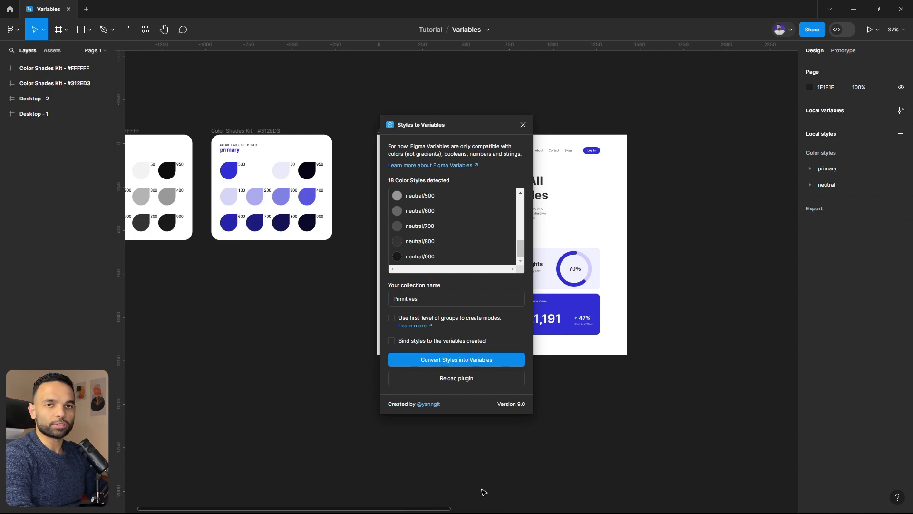
{"action": "left_click", "coordinate": [523, 124]}
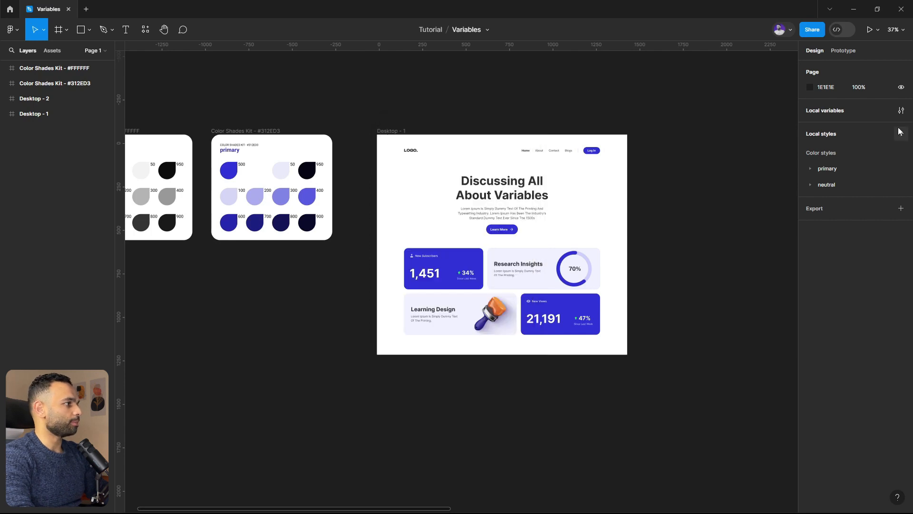
Step: Open the local variables and examine the color variables in the primary and neutral groups of the Primitives collection
{"action": "left_click", "coordinate": [901, 110]}
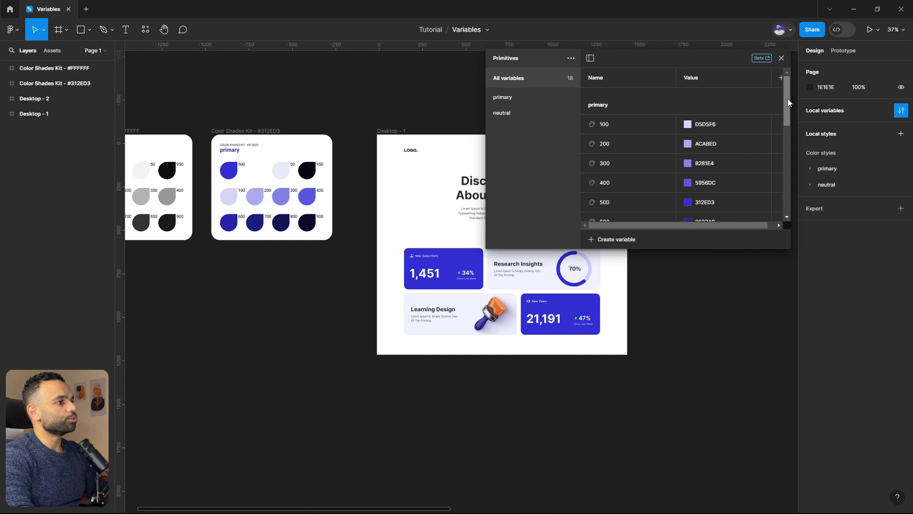
{"action": "left_click_drag", "start_coordinate": [788, 98], "coordinate": [783, 131]}
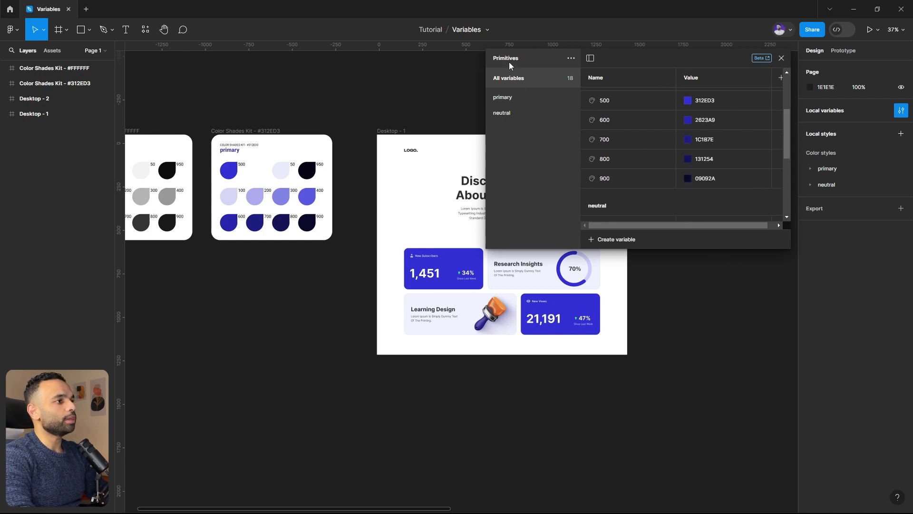
{"action": "left_click_drag", "start_coordinate": [787, 136], "coordinate": [790, 95]}
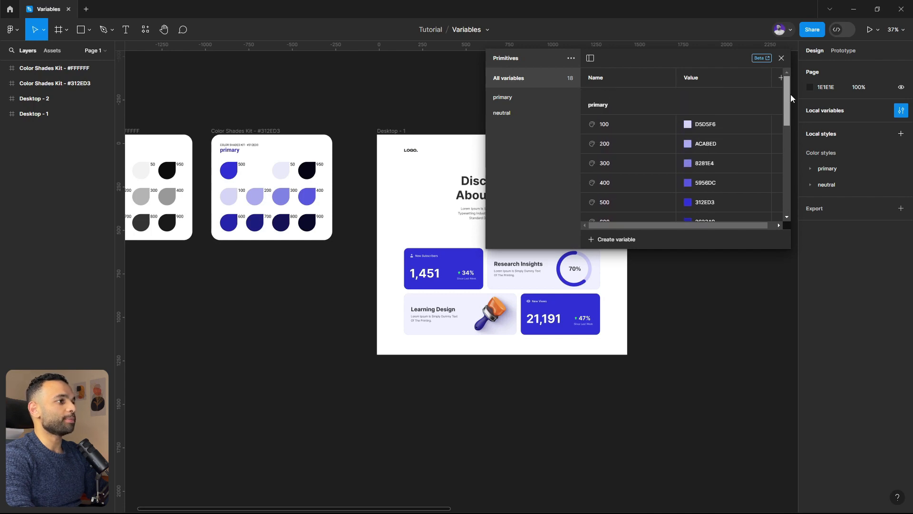
{"action": "left_click", "coordinate": [509, 97]}
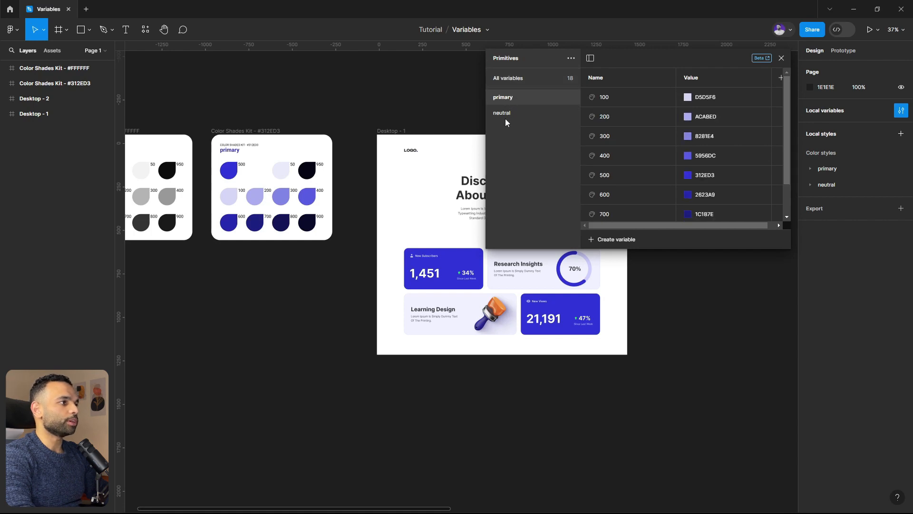
{"action": "scroll", "coordinate": [651, 148], "scroll_direction": "down", "scroll_amount": 2}
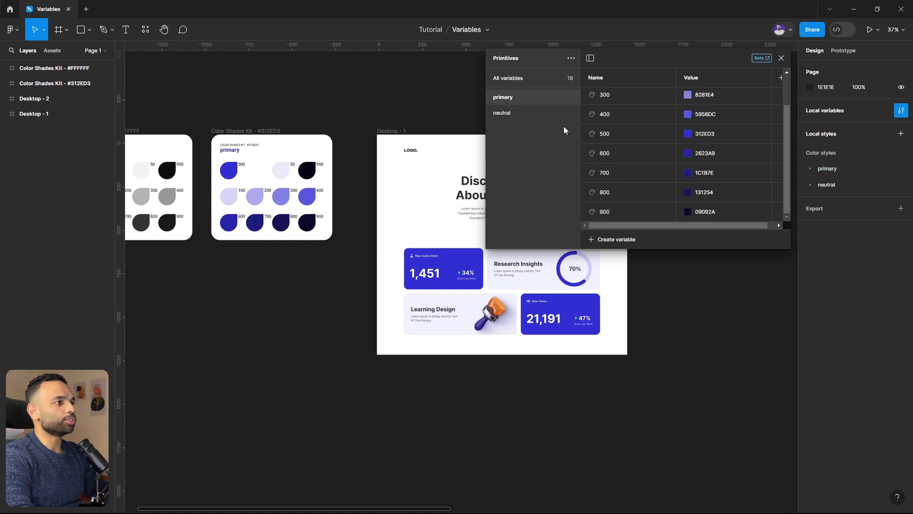
{"action": "left_click", "coordinate": [531, 114]}
{"action": "left_click", "coordinate": [524, 78]}
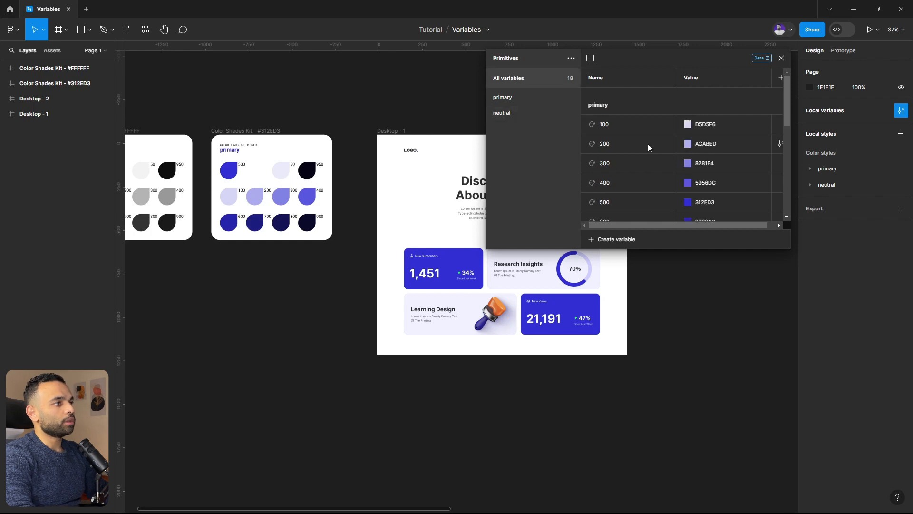
{"action": "scroll", "coordinate": [640, 139], "scroll_direction": "down", "scroll_amount": 3}
{"action": "scroll", "coordinate": [640, 139], "scroll_direction": "down", "scroll_amount": 5}
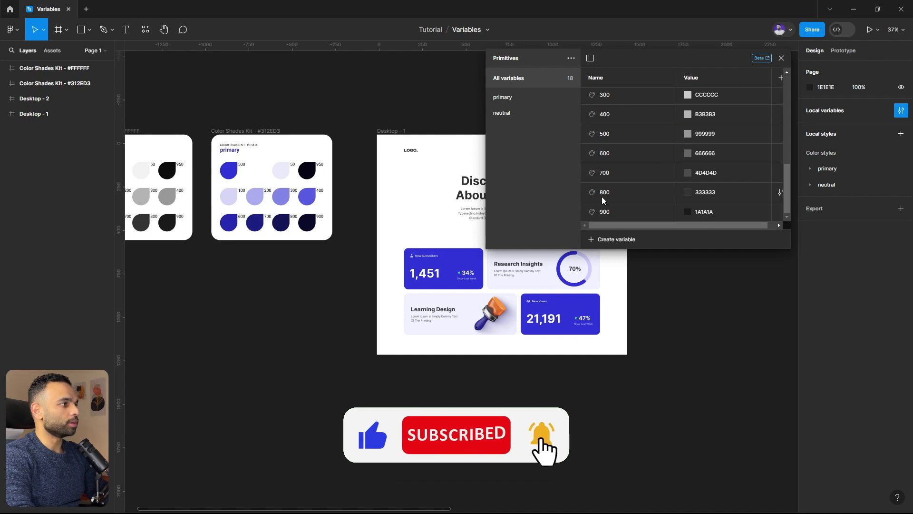
{"action": "left_click_drag", "start_coordinate": [787, 191], "coordinate": [786, 112]}
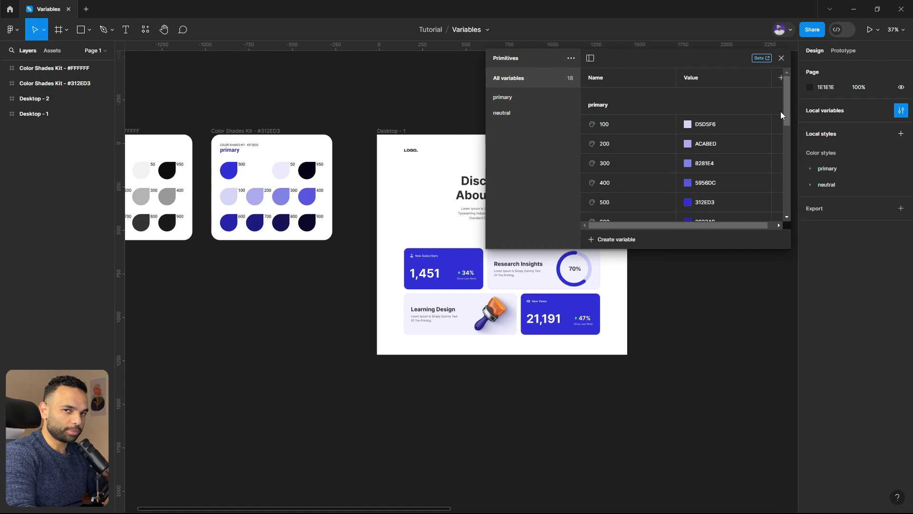
Step: Create a second variable collection named Tokens
{"action": "left_click", "coordinate": [572, 58]}
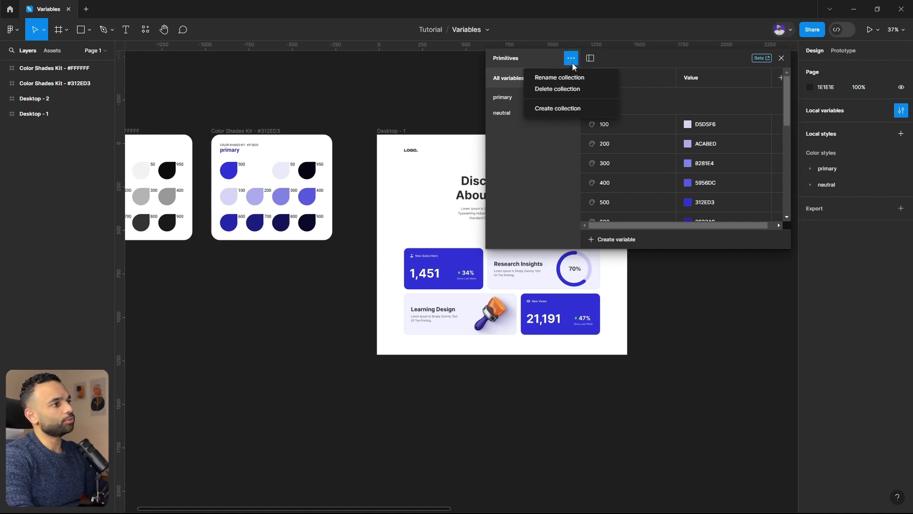
{"action": "left_click", "coordinate": [565, 109]}
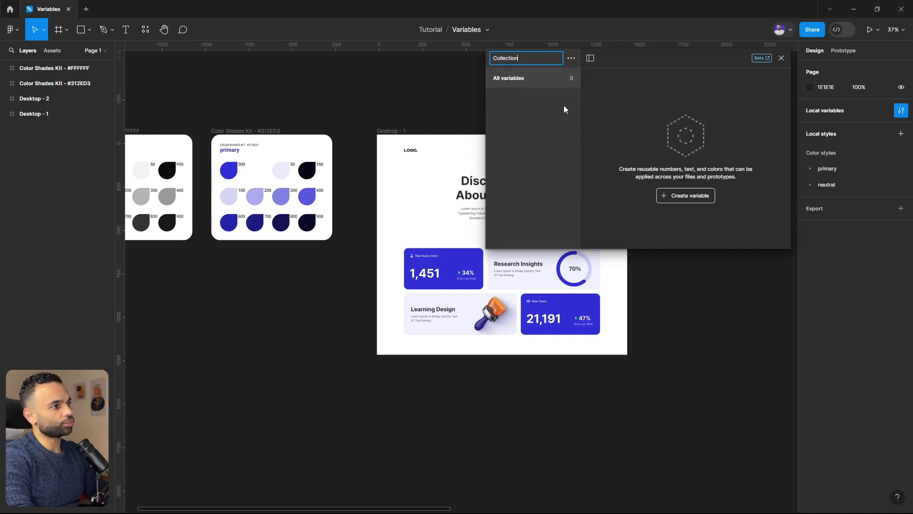
{"action": "type", "text": "T"}
{"action": "key", "text": "Caps_Lock"}
{"action": "type", "text": "okens"}
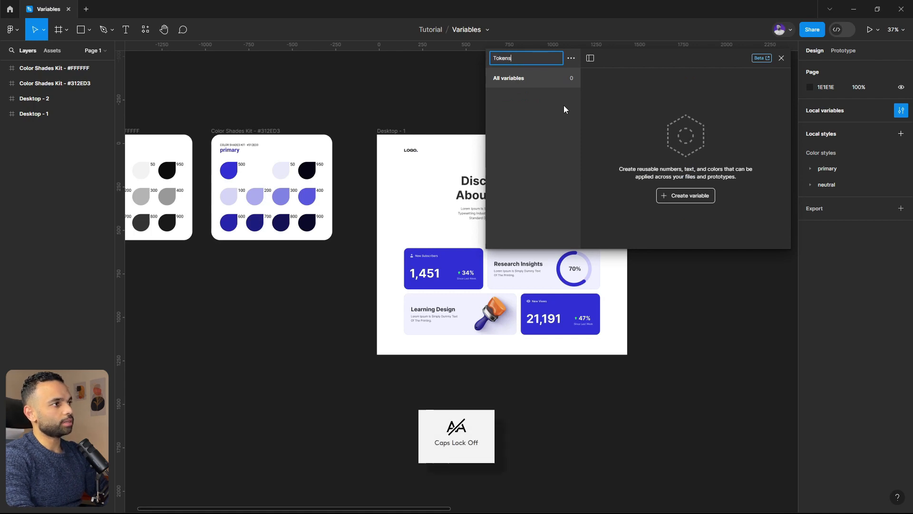
{"action": "key", "text": "Return"}
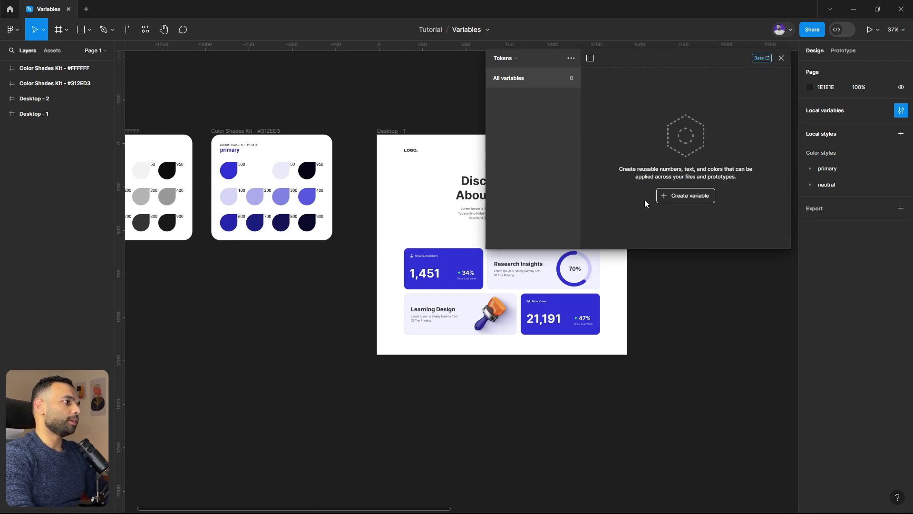
{"action": "left_click_drag", "start_coordinate": [650, 59], "coordinate": [612, 64]}
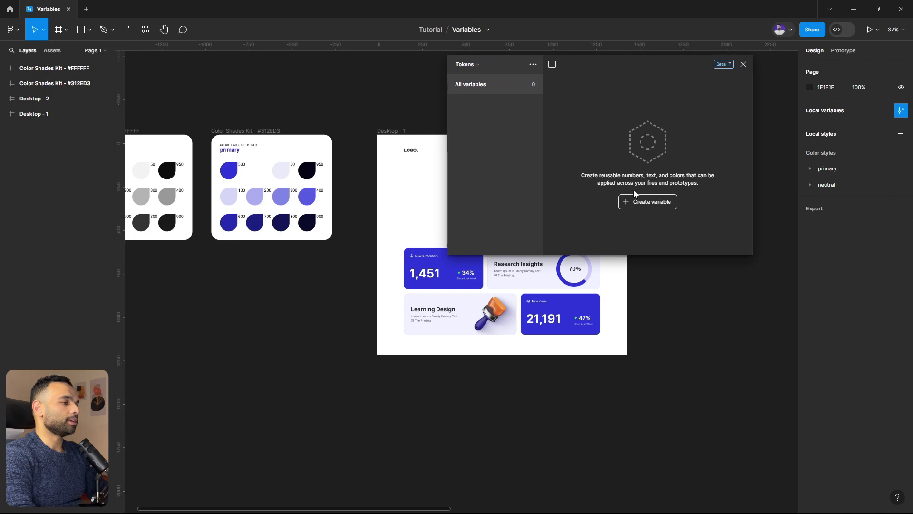
{"action": "left_click", "coordinate": [642, 204]}
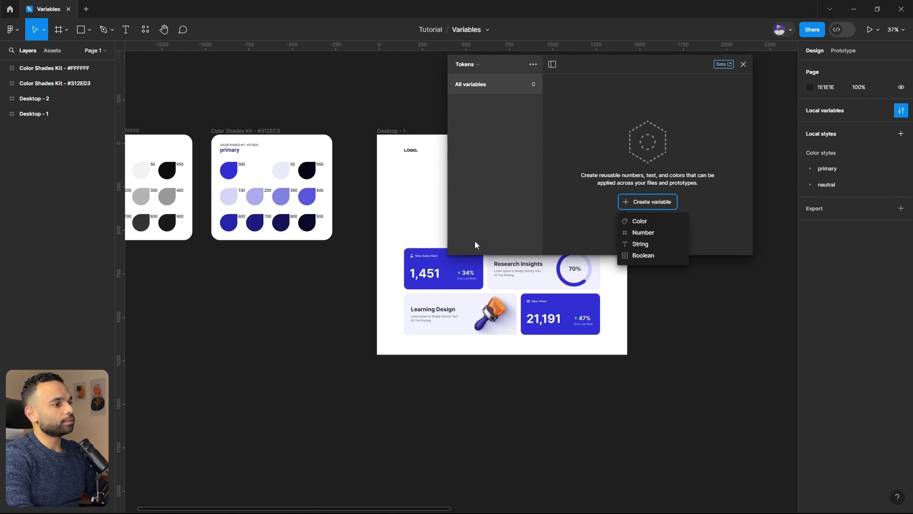
{"action": "left_click", "coordinate": [370, 190]}
{"action": "left_click", "coordinate": [744, 65]}
Step: Examine the fill colors of the Desktop - 1 frame, the New Subscribers card and the Research Insights card
{"action": "scroll", "coordinate": [496, 214], "scroll_direction": "up", "scroll_amount": 4}
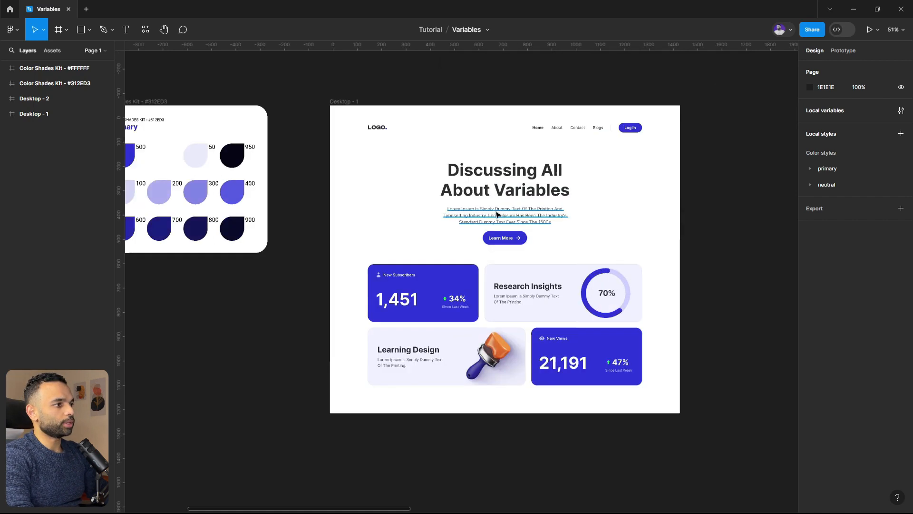
{"action": "left_click_drag", "start_coordinate": [699, 250], "coordinate": [659, 235]}
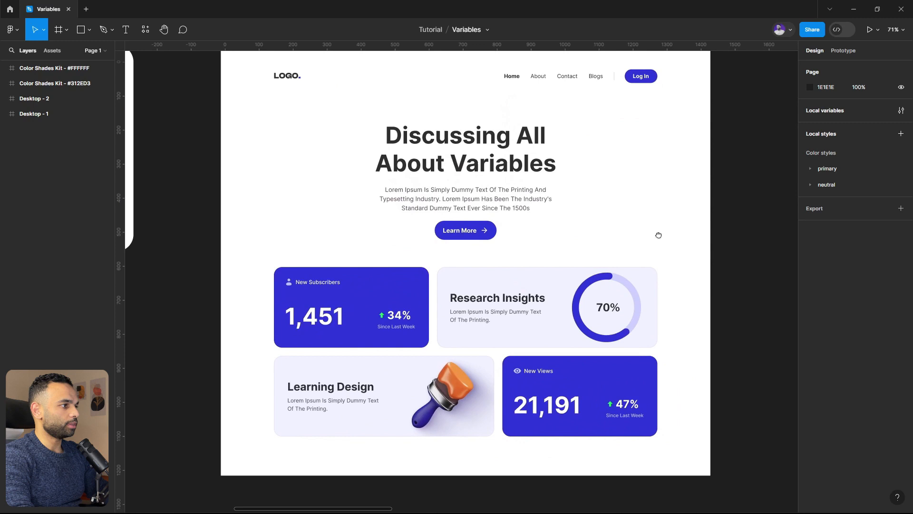
{"action": "left_click", "coordinate": [655, 195]}
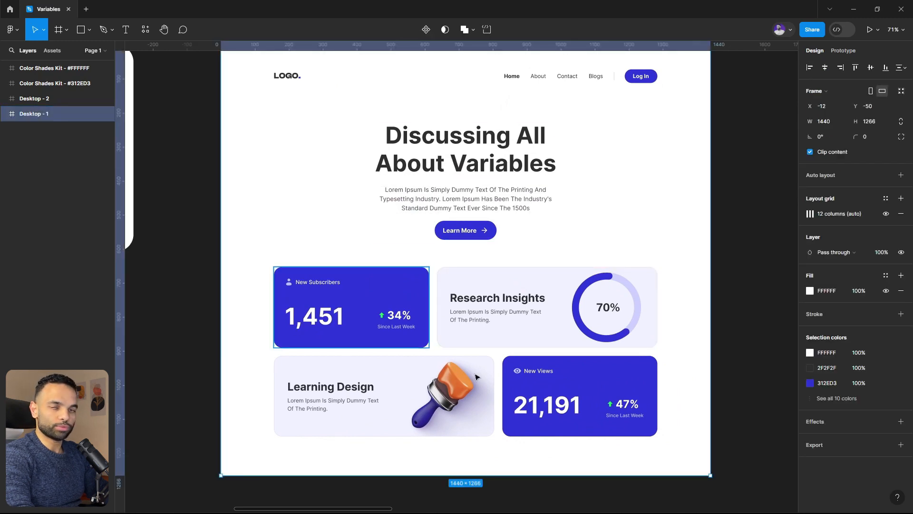
{"action": "left_click_drag", "start_coordinate": [726, 210], "coordinate": [724, 220]}
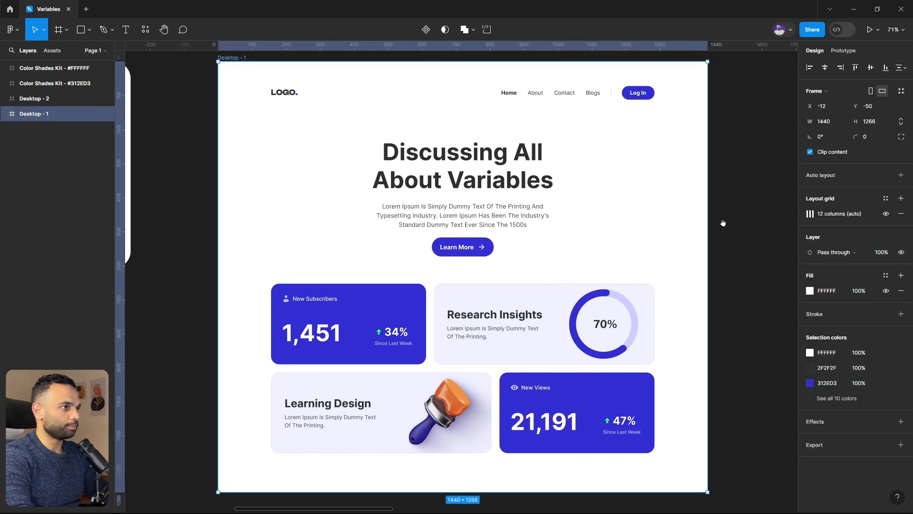
{"action": "left_click", "coordinate": [402, 323]}
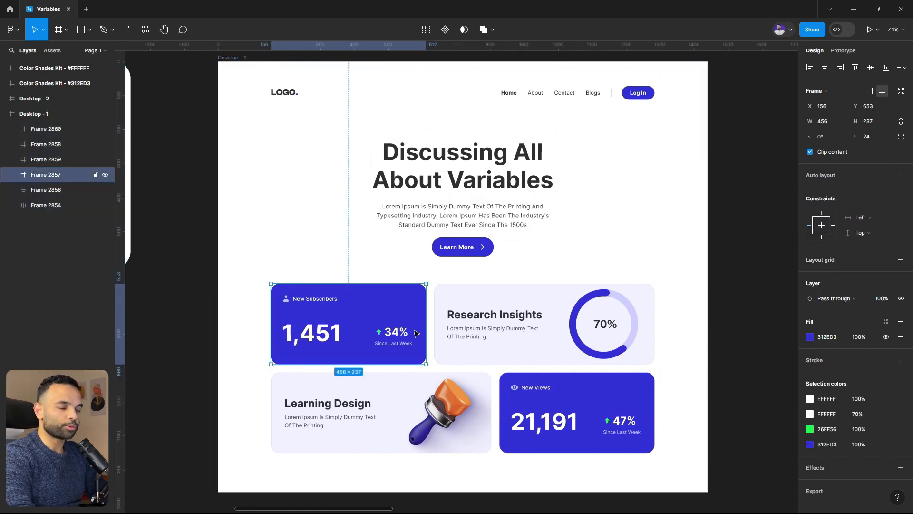
{"action": "left_click", "coordinate": [512, 314]}
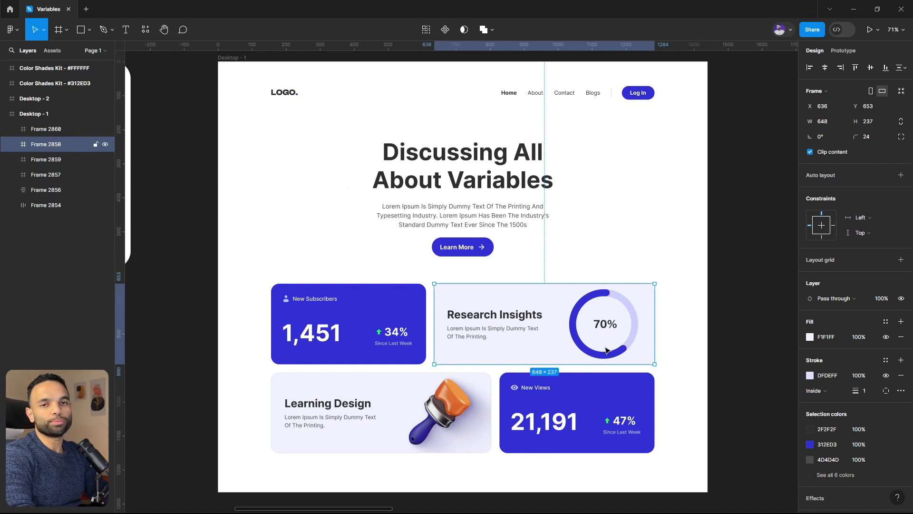
{"action": "left_click", "coordinate": [736, 257]}
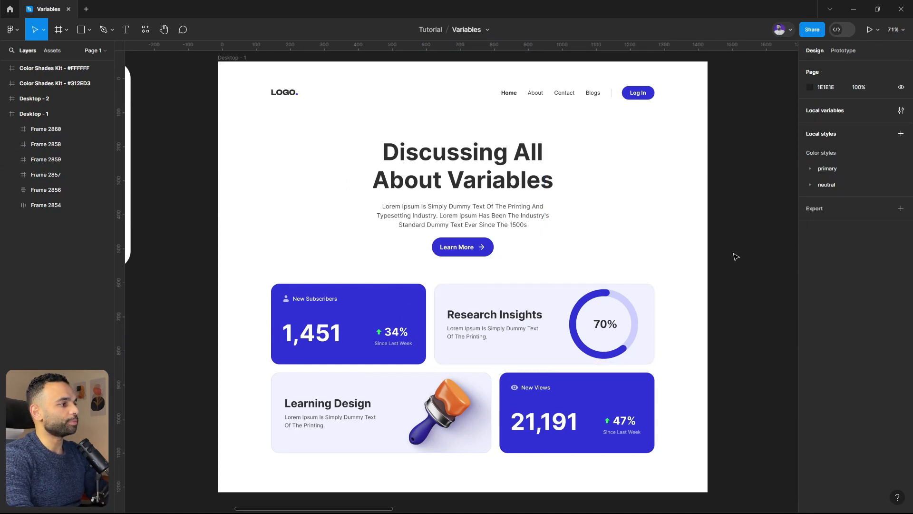
Step: Open the local variables with Tokens as the active collection
{"action": "left_click", "coordinate": [901, 111]}
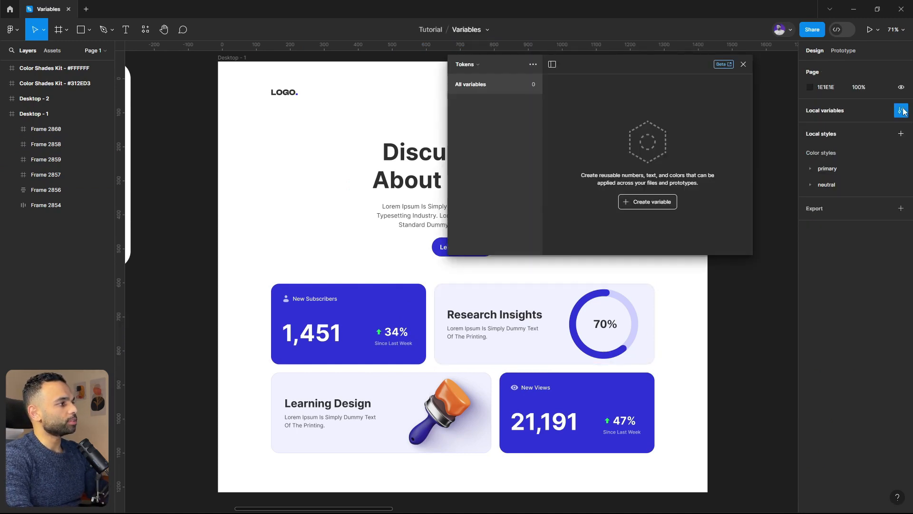
{"action": "left_click", "coordinate": [658, 208]}
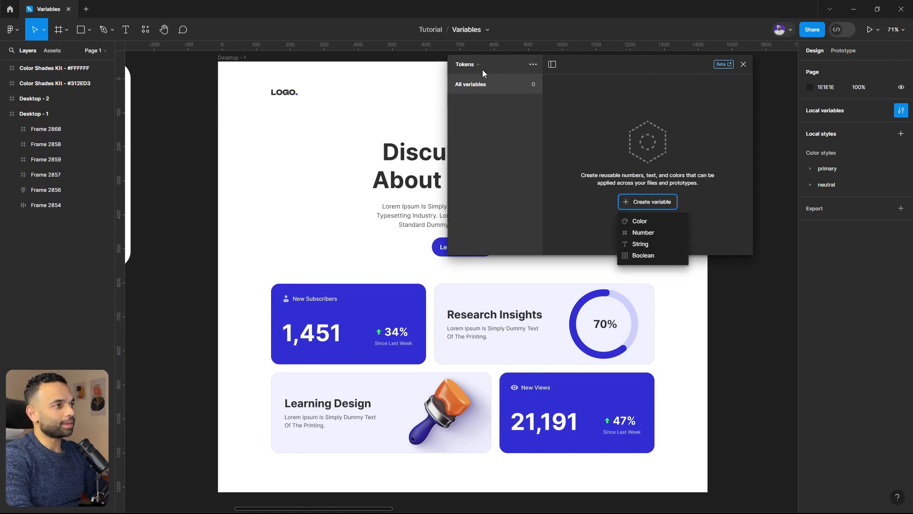
{"action": "left_click", "coordinate": [462, 67]}
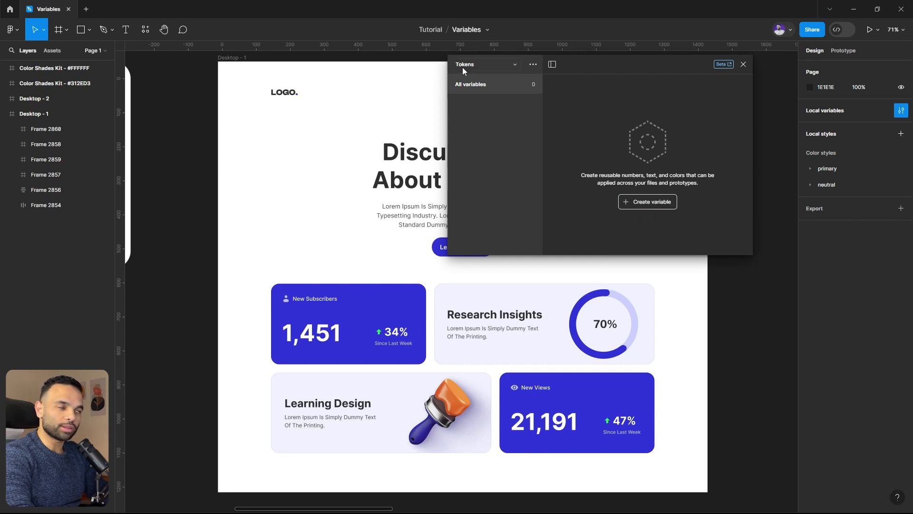
{"action": "left_click", "coordinate": [464, 67]}
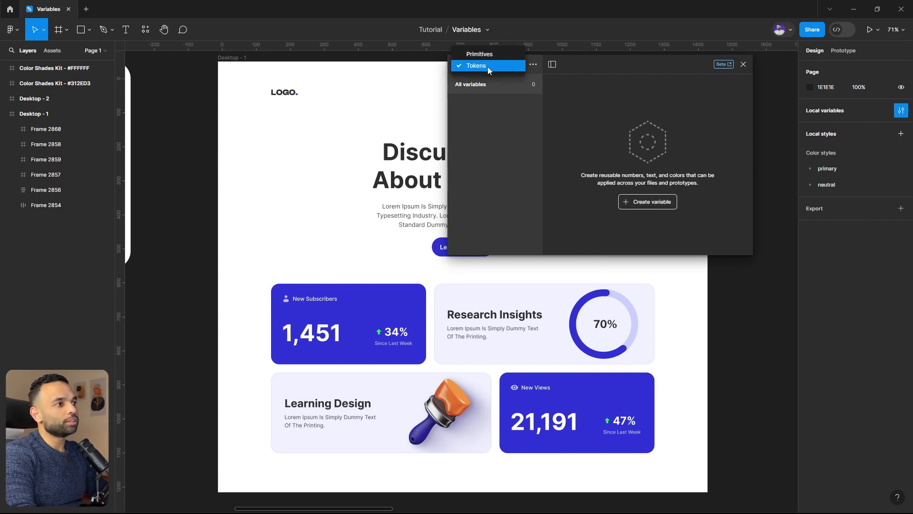
{"action": "left_click", "coordinate": [487, 66]}
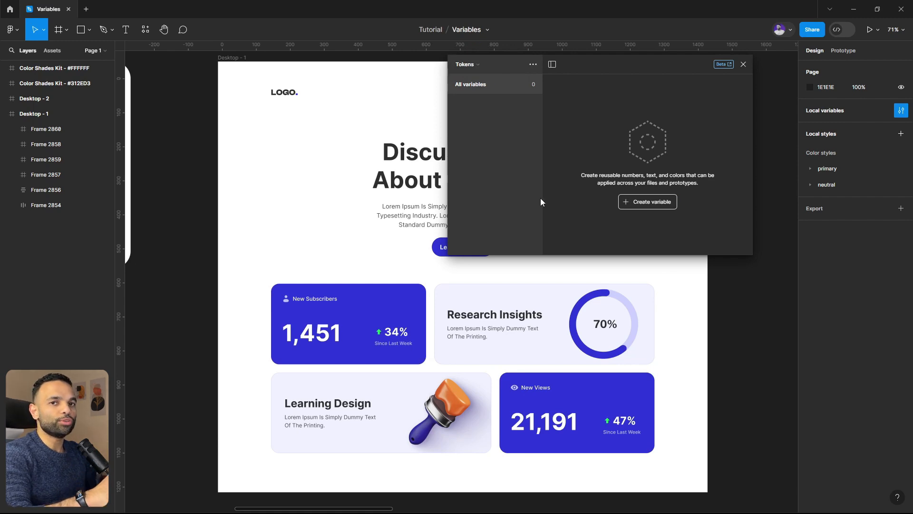
Step: Create a color variable named surface-primary in the Tokens collection and link it to neutral/100
{"action": "left_click", "coordinate": [642, 202]}
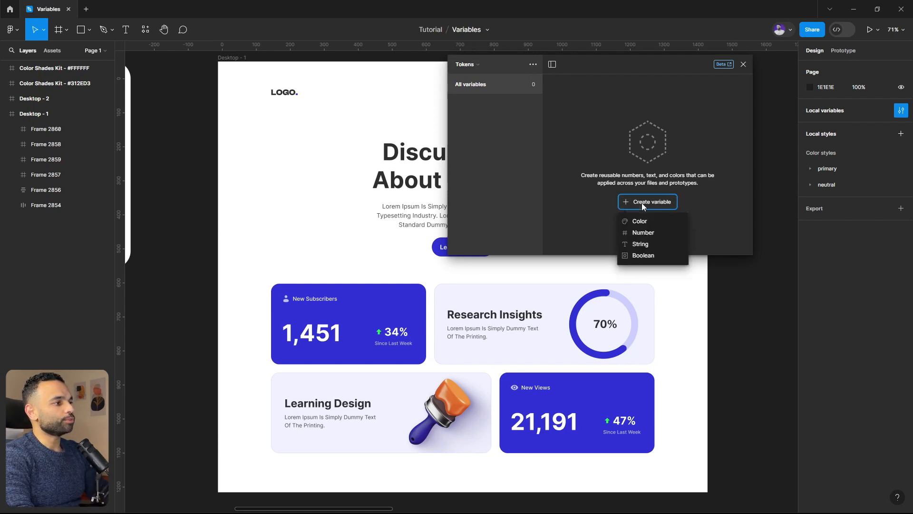
{"action": "left_click", "coordinate": [638, 222]}
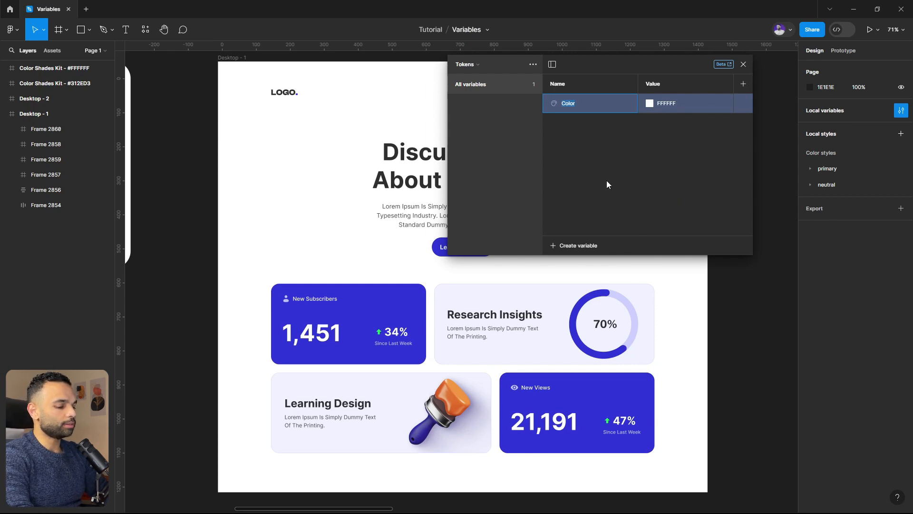
{"action": "type", "text": "surfa"}
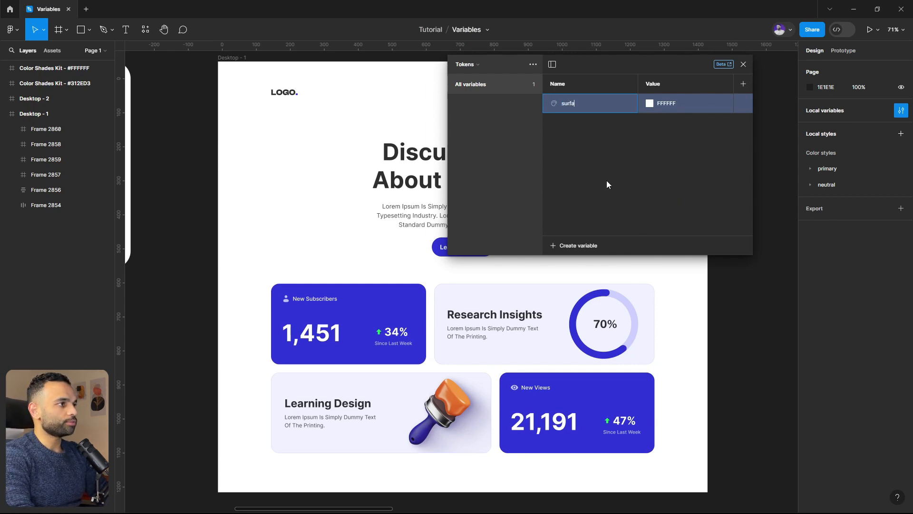
{"action": "type", "text": "ce-primary"}
{"action": "key", "text": "Tab"}
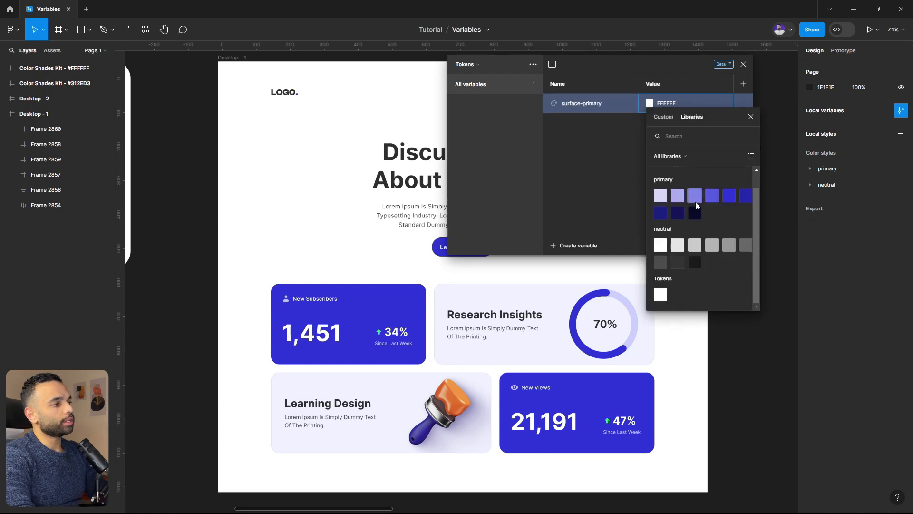
{"action": "left_click", "coordinate": [661, 249]}
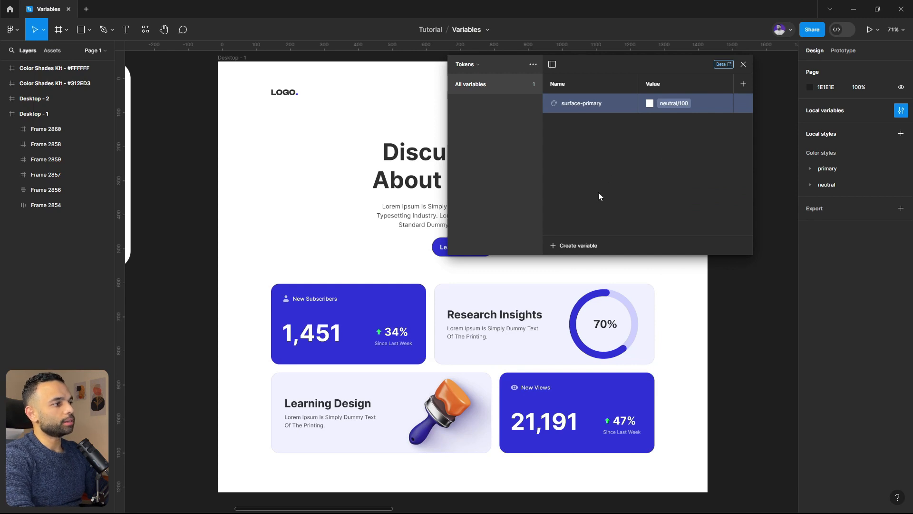
Step: Add a color variable named surface-secondary to the Tokens collection and link its value to primary/500
{"action": "left_click", "coordinate": [555, 245]}
{"action": "left_click", "coordinate": [566, 266]}
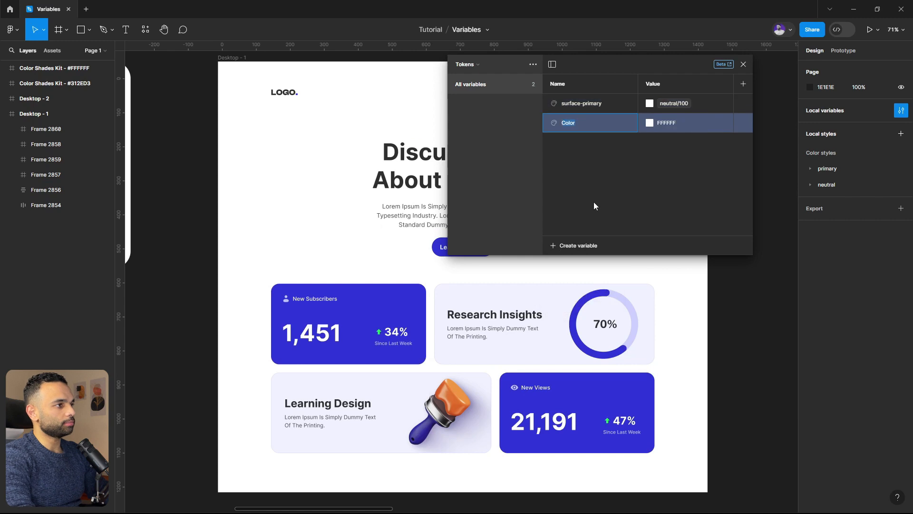
{"action": "type", "text": "suraf"}
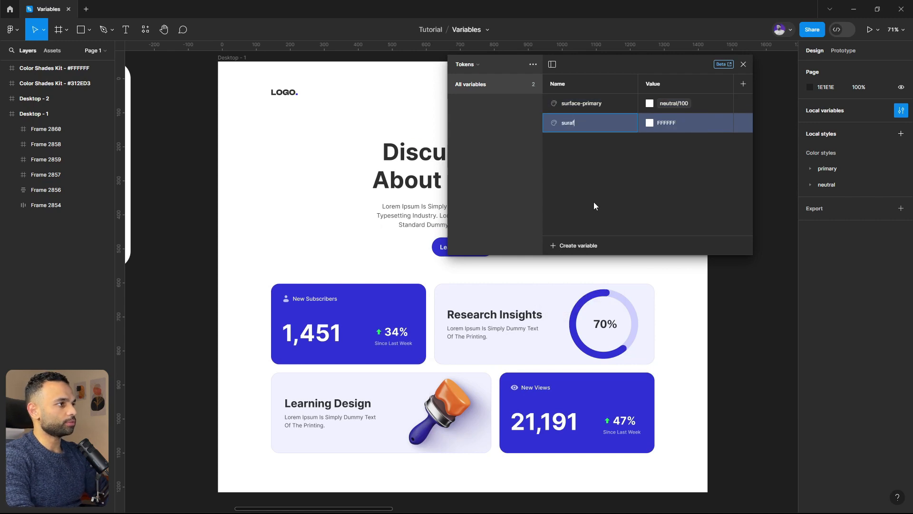
{"action": "key", "text": "BackSpace"}
{"action": "key", "text": "BackSpace"}
{"action": "type", "text": "face-secondary"}
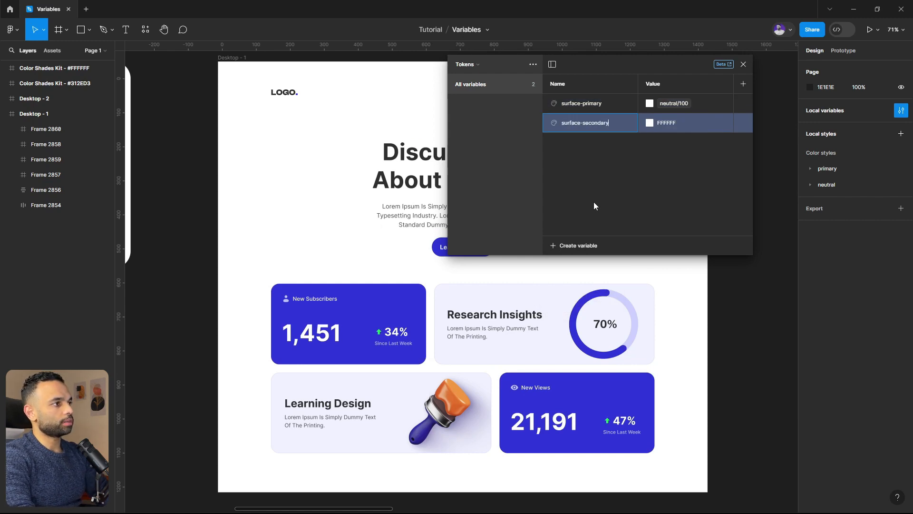
{"action": "key", "text": "Return"}
{"action": "left_click", "coordinate": [650, 123]}
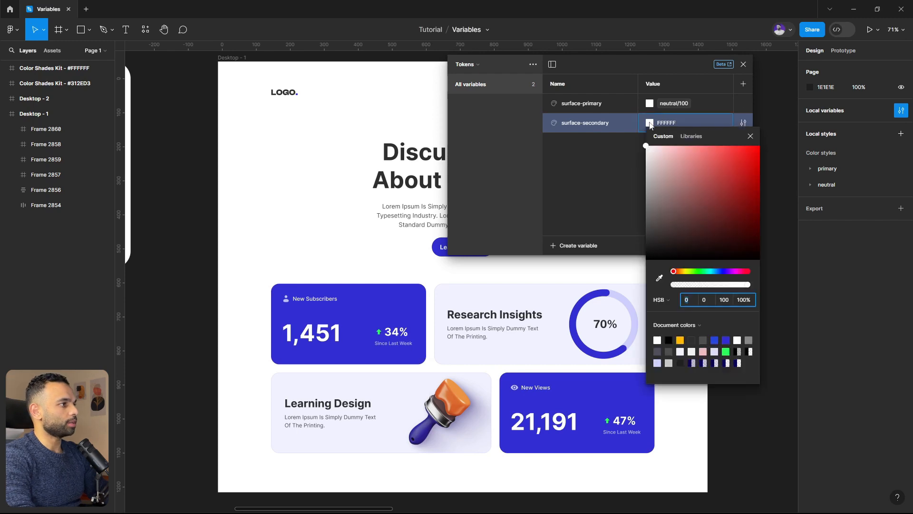
{"action": "left_click", "coordinate": [689, 136]}
{"action": "scroll", "coordinate": [695, 243], "scroll_direction": "down", "scroll_amount": 1}
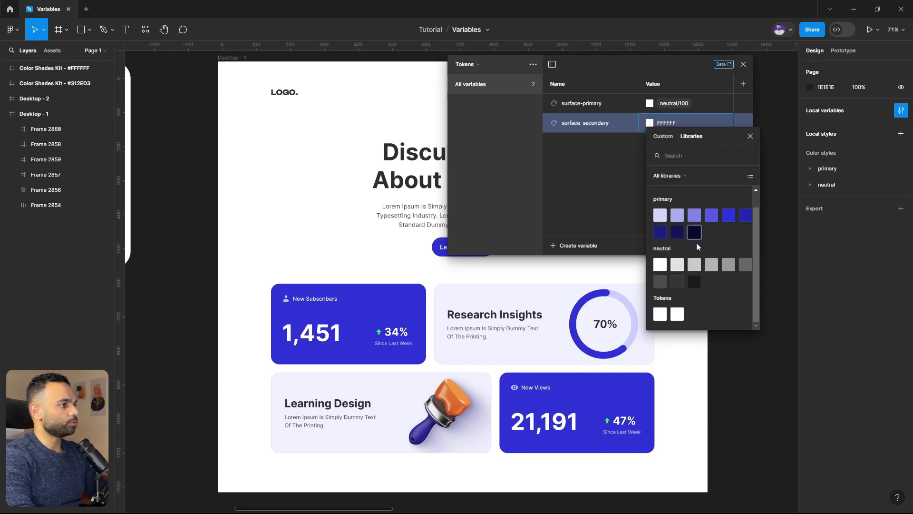
{"action": "left_click", "coordinate": [728, 217]}
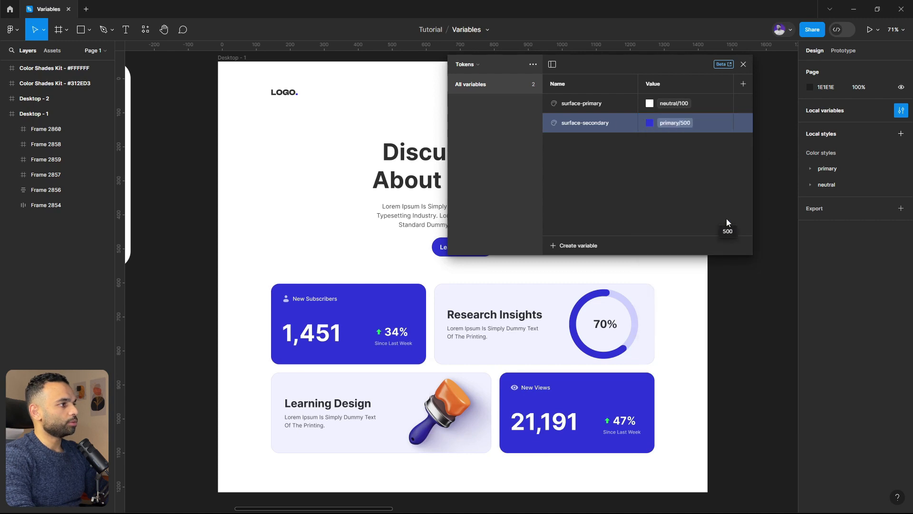
Step: Add a color variable named surface-tertiary to the Tokens collection and link its value to primary/100
{"action": "left_click", "coordinate": [554, 245]}
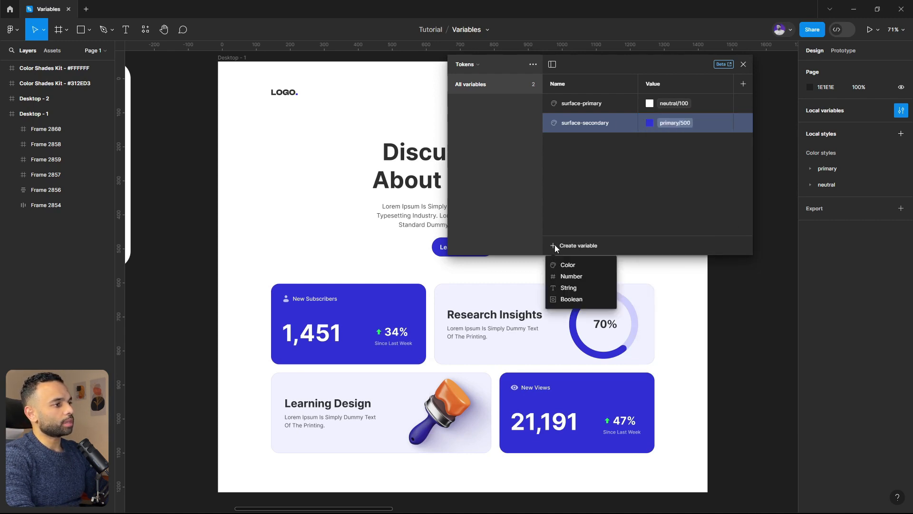
{"action": "left_click", "coordinate": [569, 265]}
{"action": "key", "text": "BackSpace"}
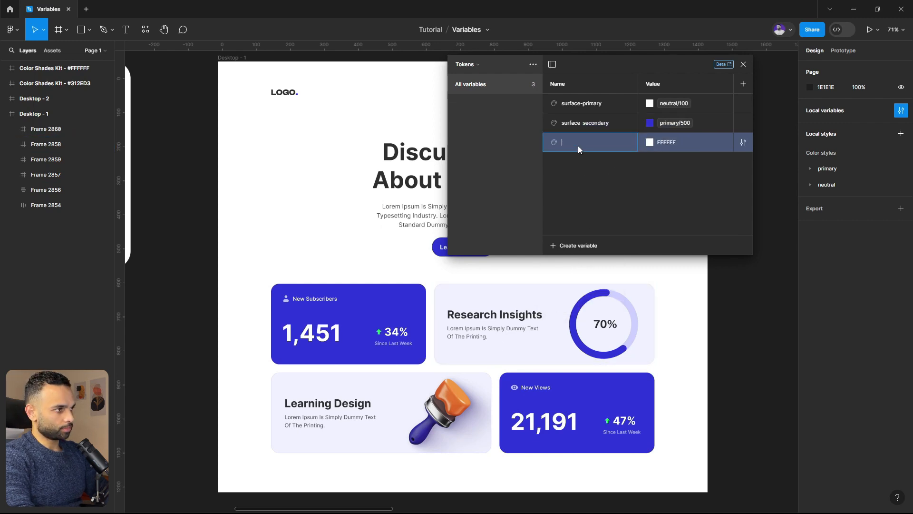
{"action": "type", "text": "surface-tertiary"}
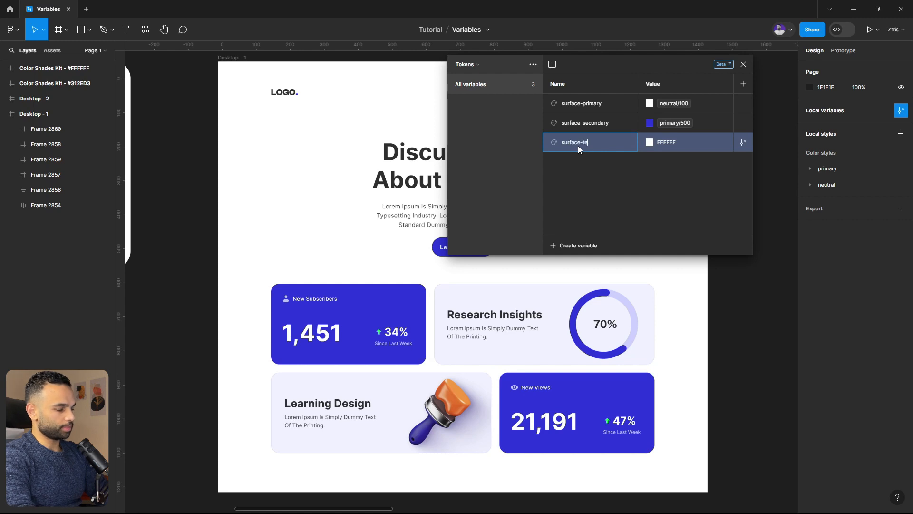
{"action": "left_click", "coordinate": [650, 142]}
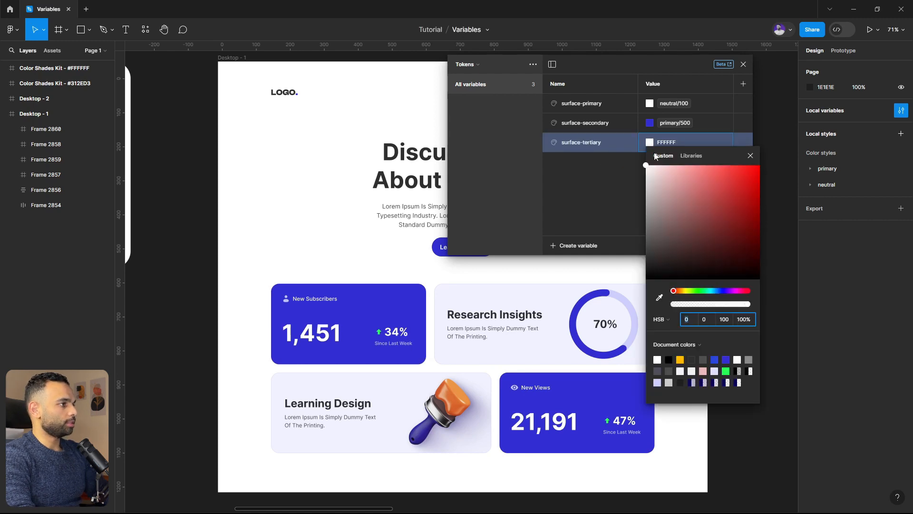
{"action": "left_click", "coordinate": [690, 155]}
{"action": "left_click", "coordinate": [657, 266]}
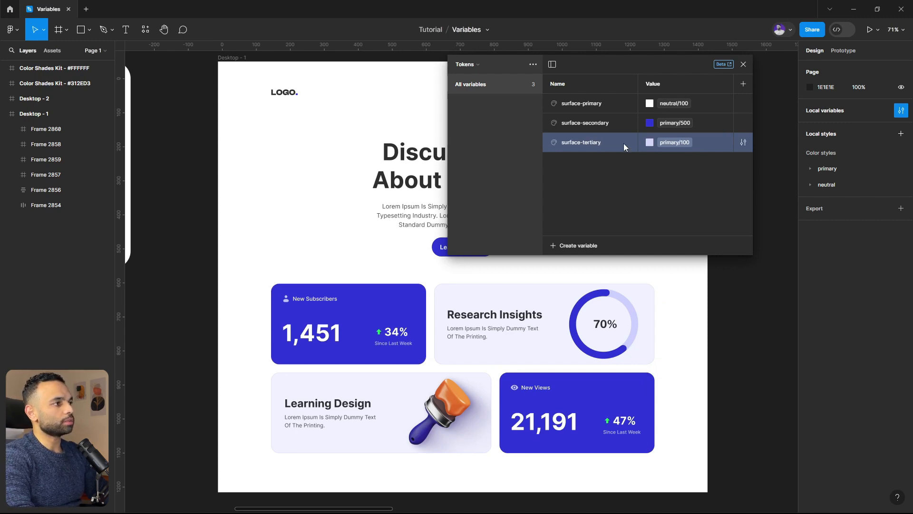
Step: Put the three surface variables into a new group named Background and view it among all variables
{"action": "left_click", "coordinate": [603, 103], "text": "shift"}
{"action": "right_click", "coordinate": [599, 104]}
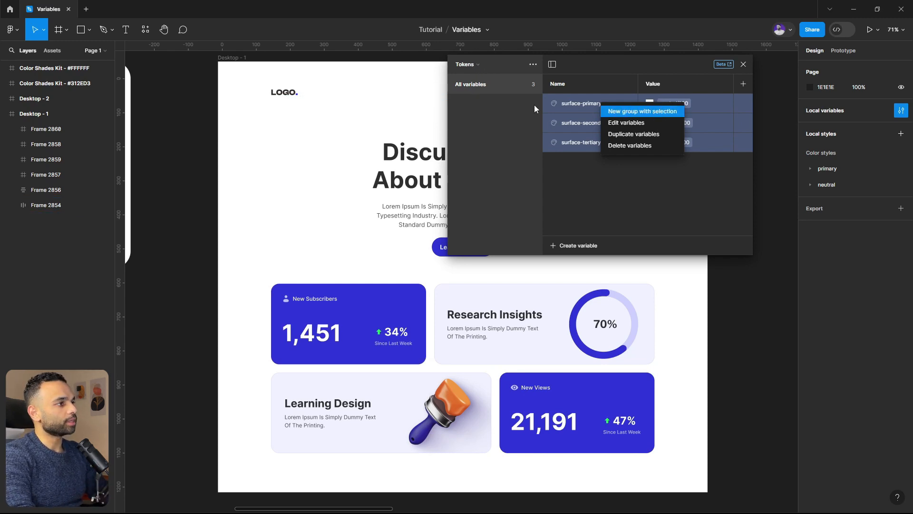
{"action": "left_click", "coordinate": [614, 112]}
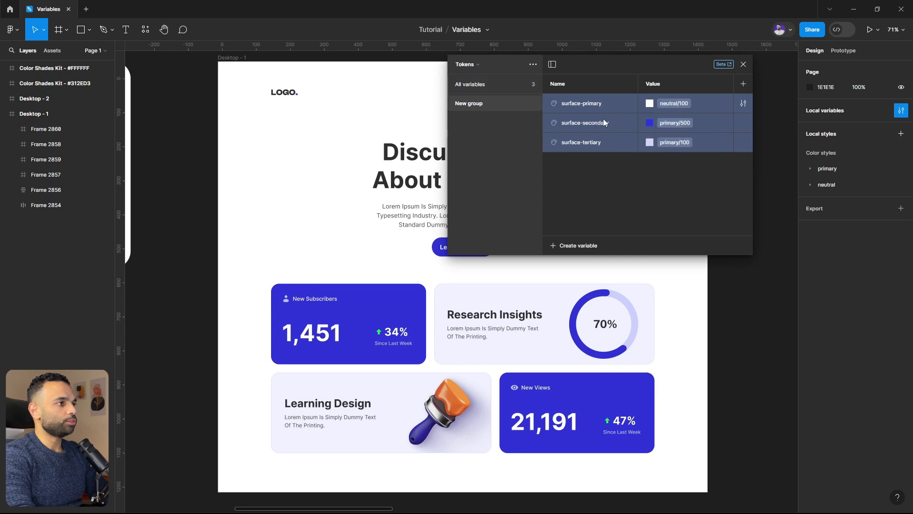
{"action": "double_click", "coordinate": [477, 106]}
{"action": "type", "text": "Background"}
{"action": "left_click", "coordinate": [479, 86]}
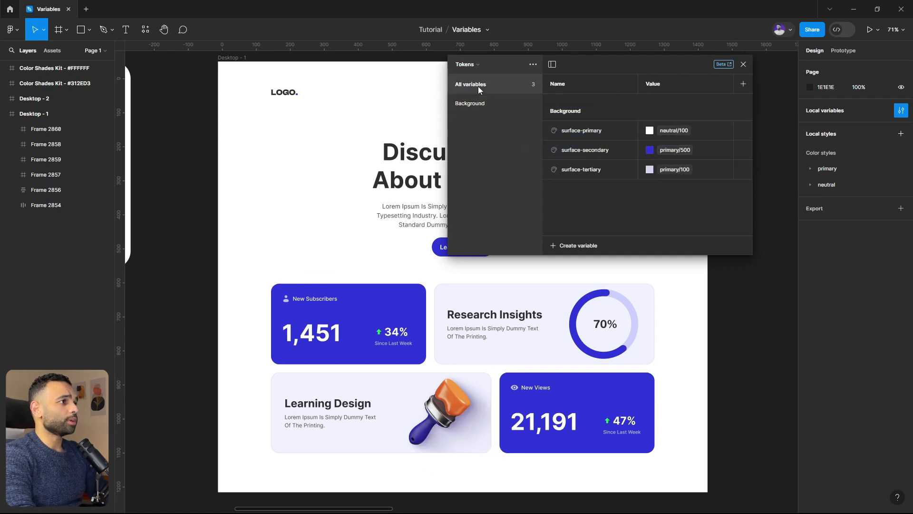
{"action": "left_click", "coordinate": [474, 105]}
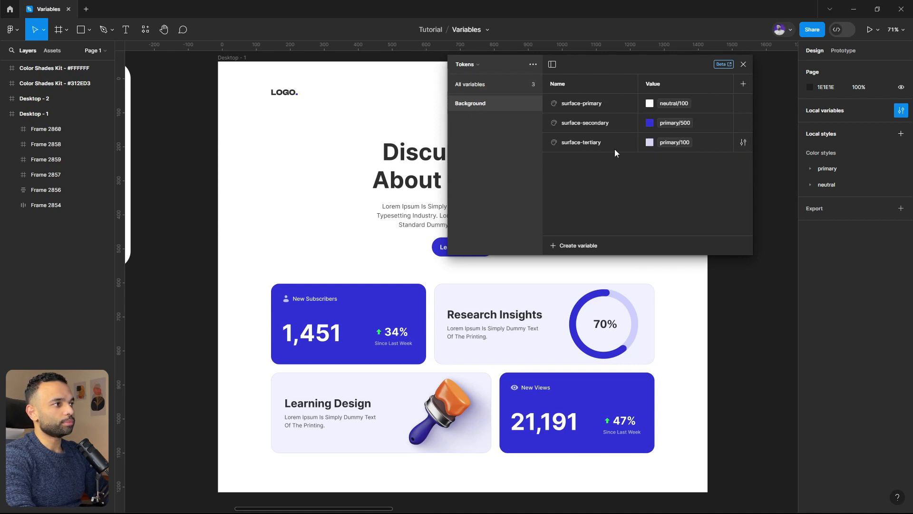
{"action": "left_click", "coordinate": [495, 87]}
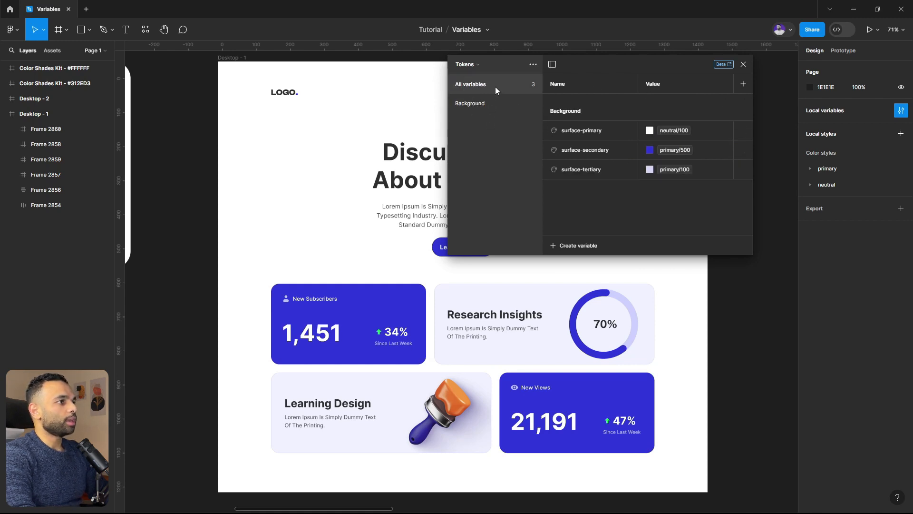
Step: Create a color variable named primary-button-default in the Tokens collection and link its value to primary/500
{"action": "left_click", "coordinate": [558, 246]}
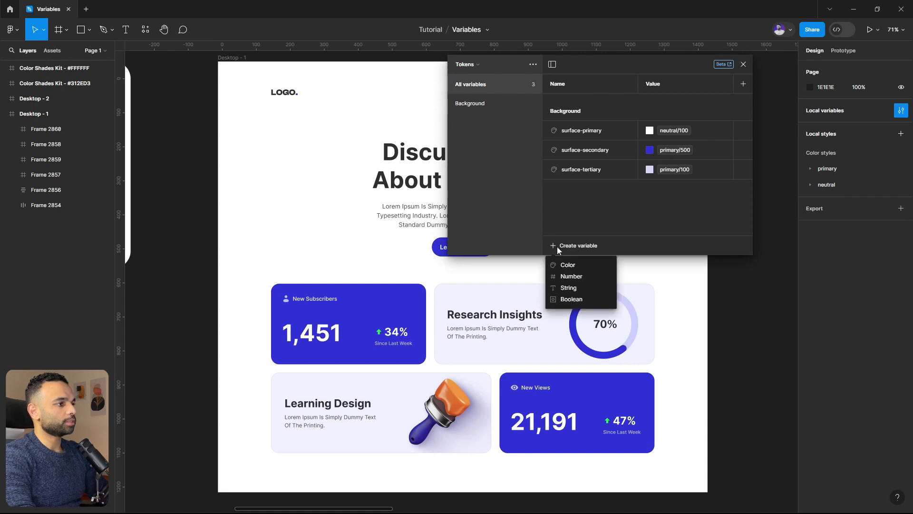
{"action": "left_click", "coordinate": [566, 265]}
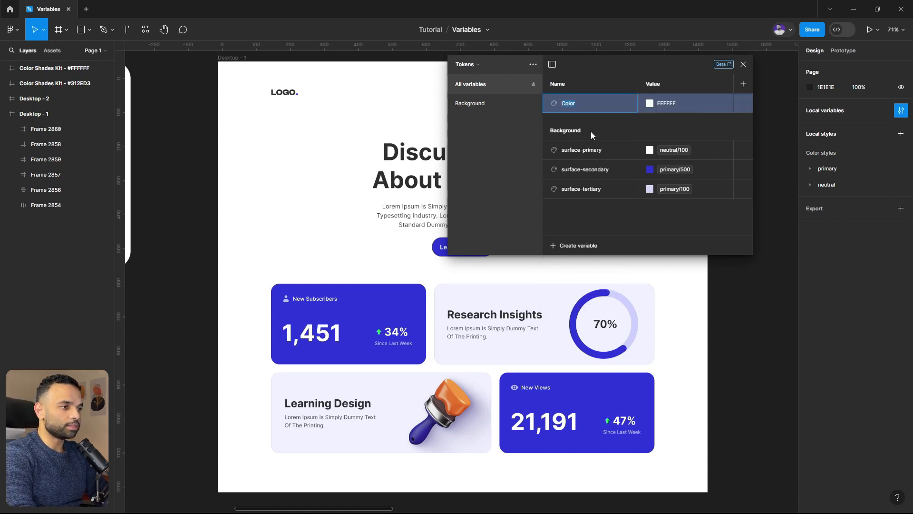
{"action": "type", "text": "primary-button-default"}
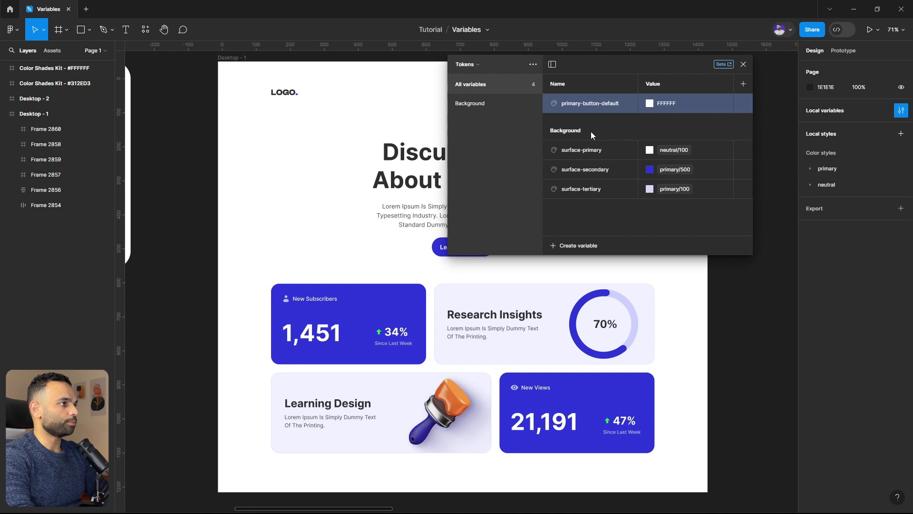
{"action": "key", "text": "Return"}
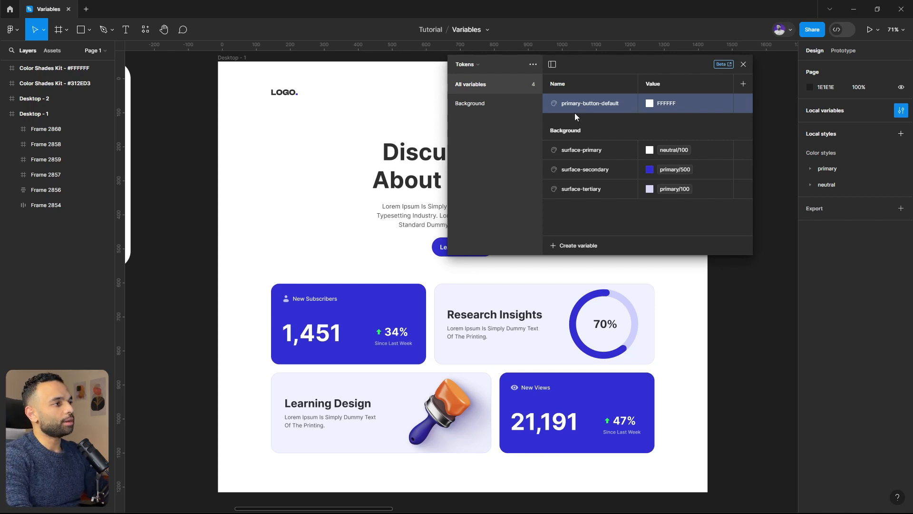
{"action": "left_click", "coordinate": [650, 104]}
{"action": "left_click", "coordinate": [690, 117]}
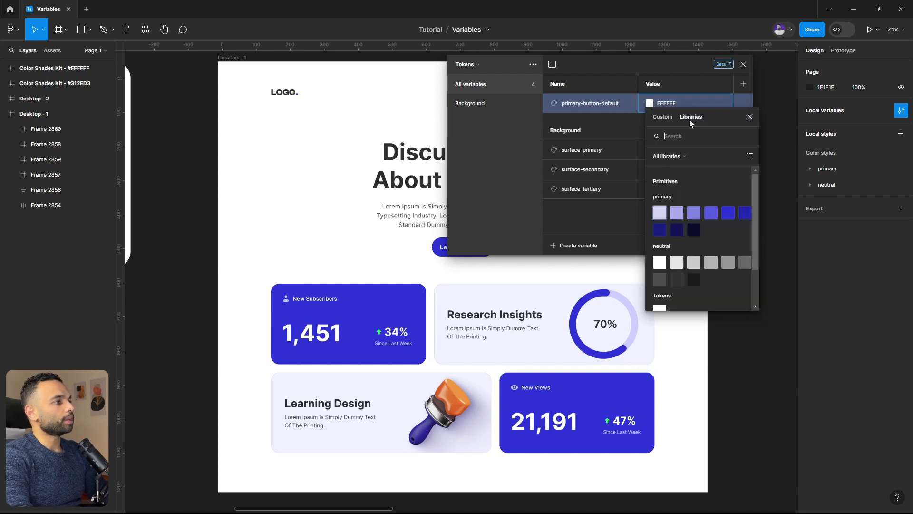
{"action": "left_click", "coordinate": [732, 214]}
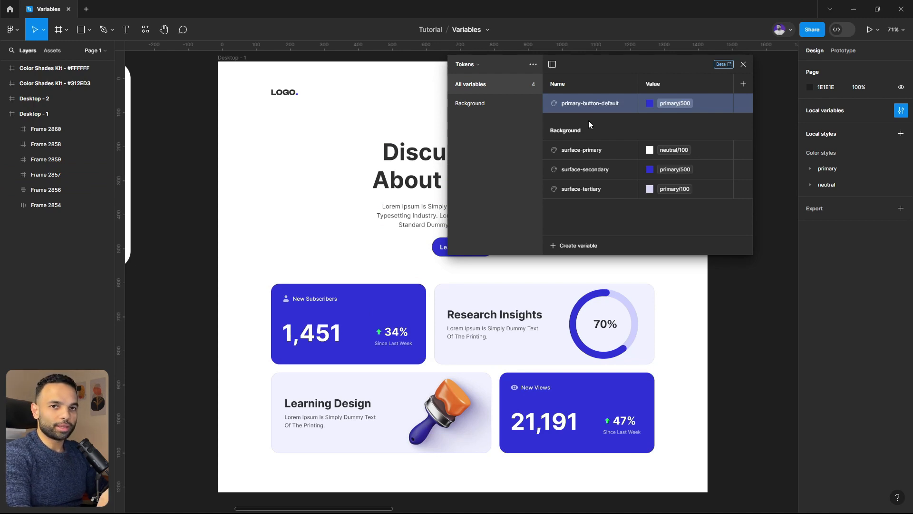
Step: Put the primary-button-default variable into a new group named Buttons and return to the list of all variables
{"action": "right_click", "coordinate": [611, 107]}
{"action": "left_click", "coordinate": [627, 114]}
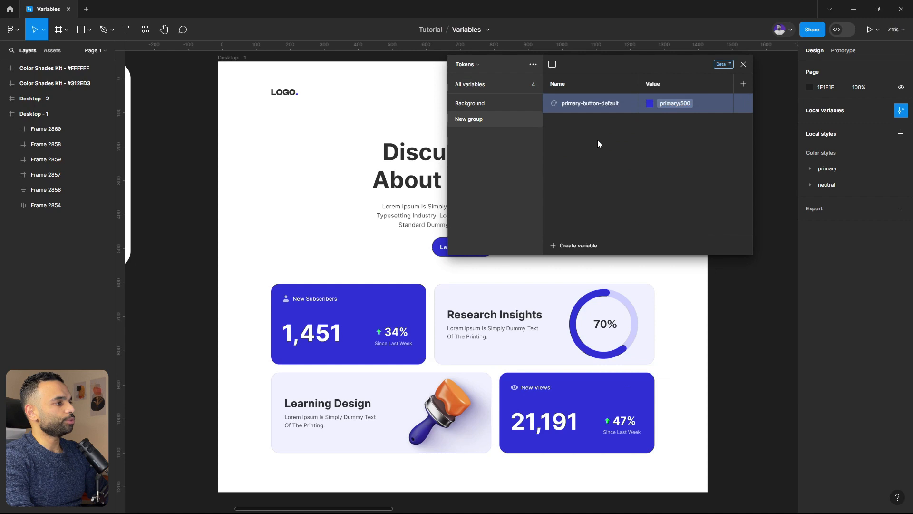
{"action": "double_click", "coordinate": [464, 120]}
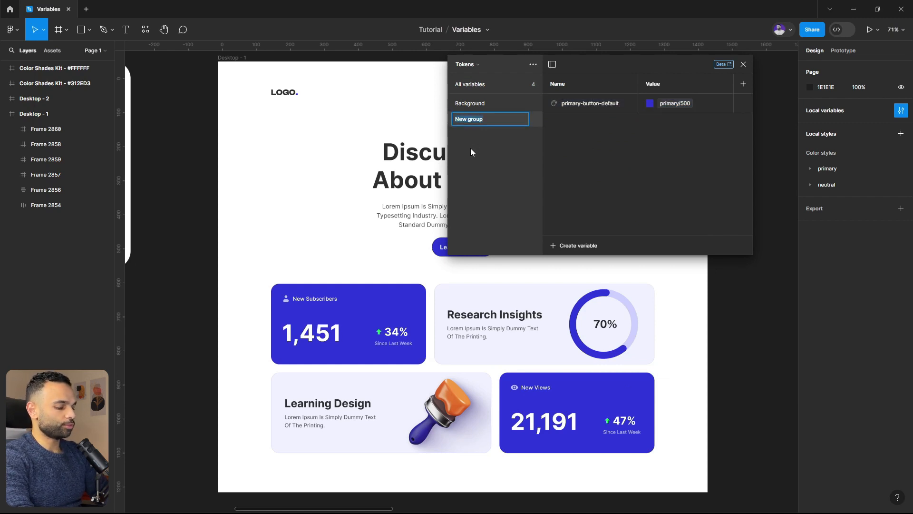
{"action": "key", "text": "Caps_Lock"}
{"action": "type", "text": "Bu"}
{"action": "key", "text": "Caps_Lock"}
{"action": "type", "text": "uttons"}
{"action": "key", "text": "Return"}
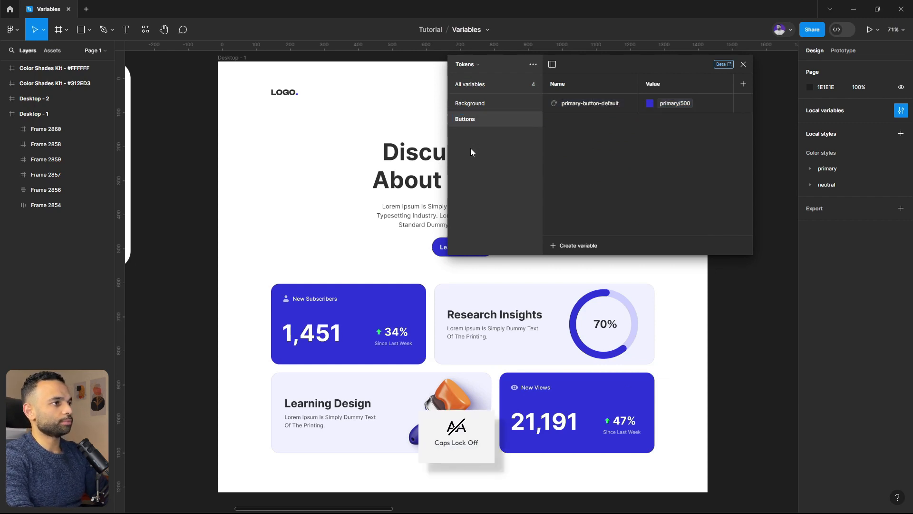
{"action": "left_click", "coordinate": [487, 85]}
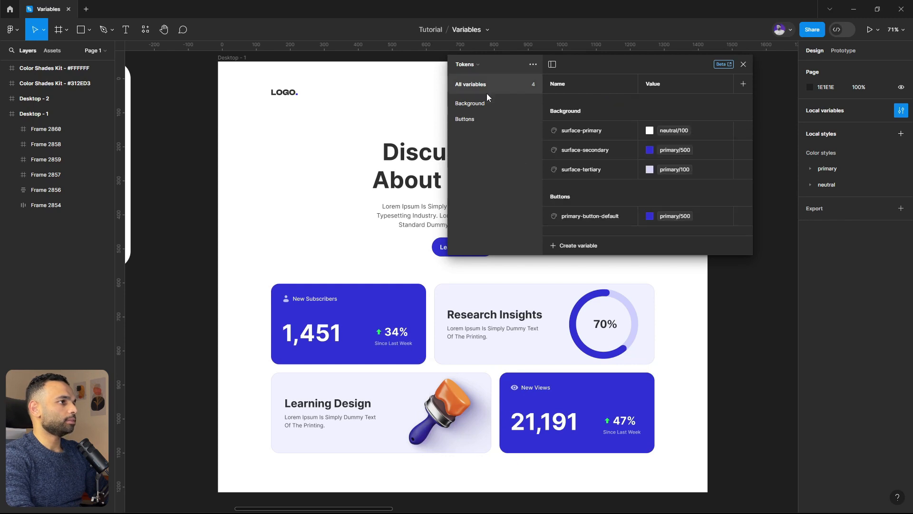
Step: Add a color variable named text-title to the Tokens collection and link its value to neutral/900
{"action": "left_click", "coordinate": [581, 247]}
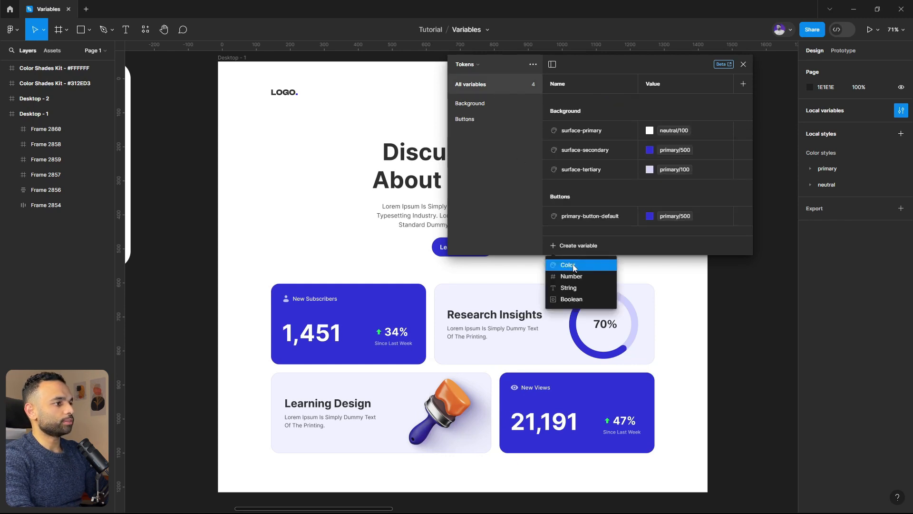
{"action": "left_click", "coordinate": [574, 267]}
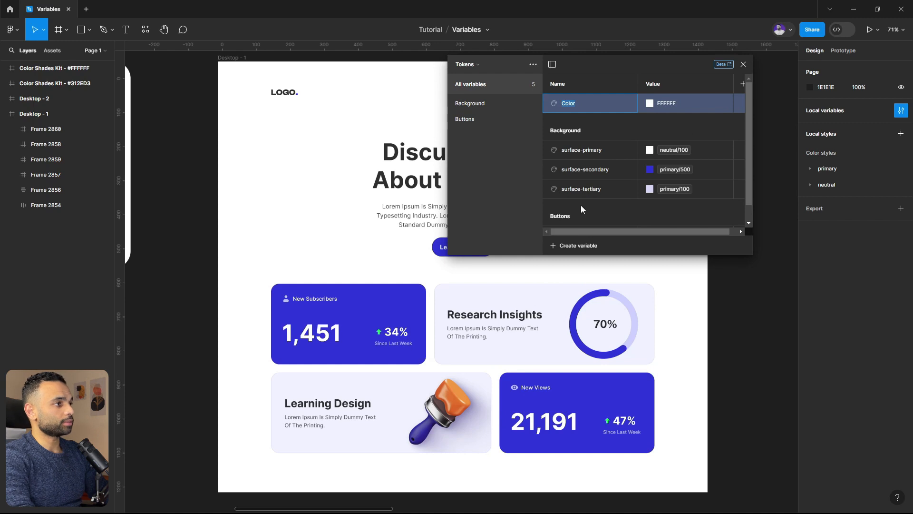
{"action": "type", "text": "text"}
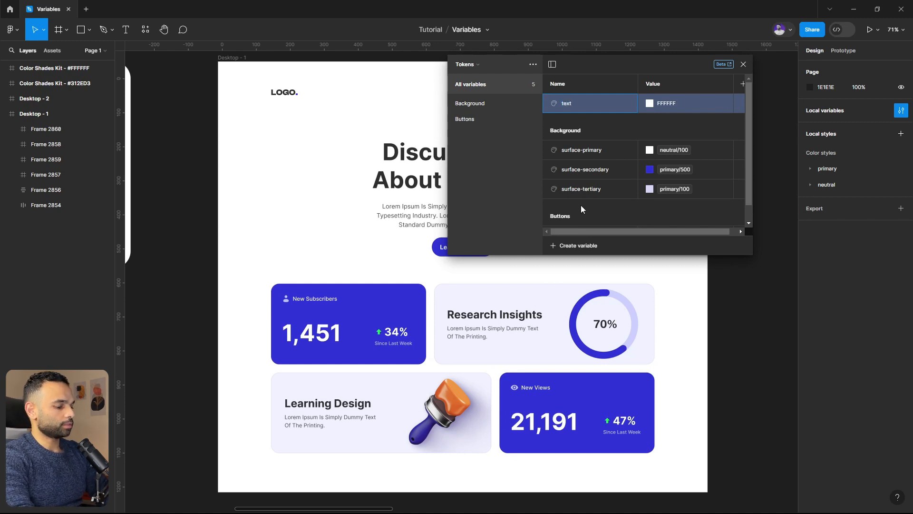
{"action": "type", "text": "-title"}
{"action": "key", "text": "Return"}
{"action": "left_click", "coordinate": [650, 103]}
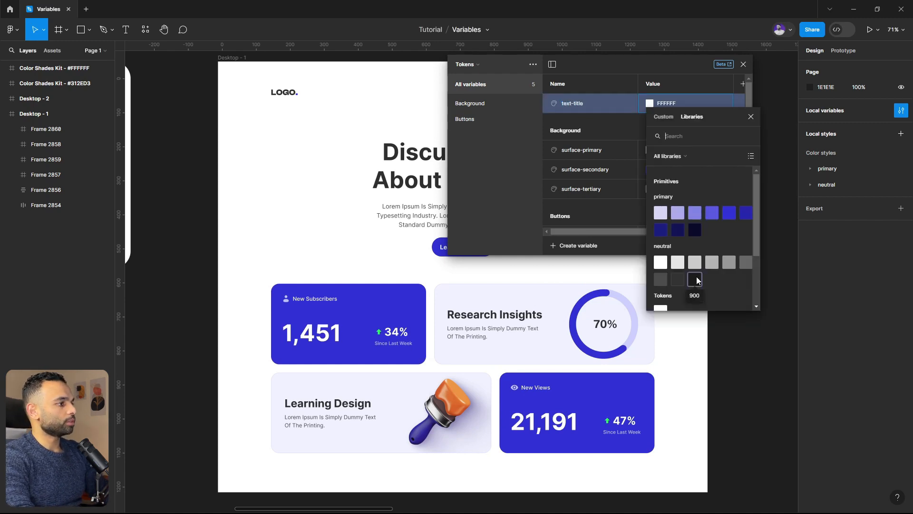
{"action": "left_click", "coordinate": [695, 280]}
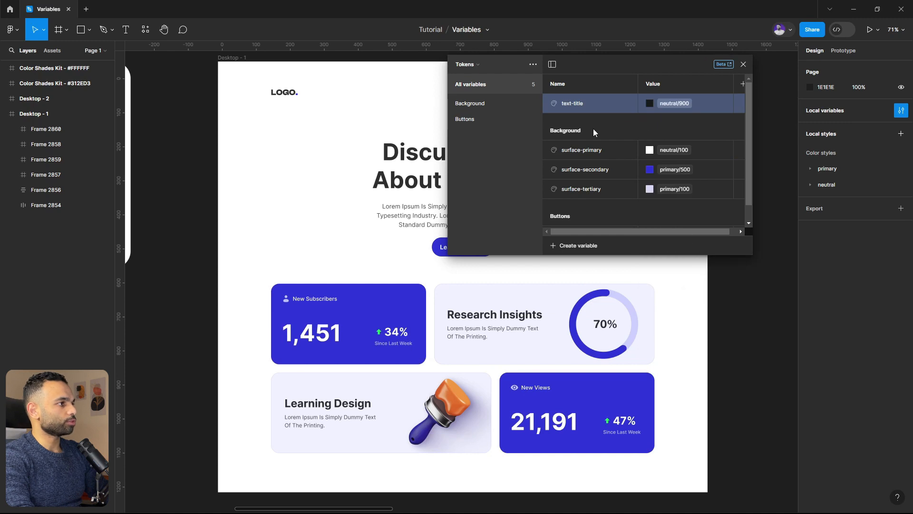
Step: Add a color variable named text-body to the Tokens collection and link its value to neutral/700
{"action": "left_click", "coordinate": [562, 246]}
{"action": "left_click", "coordinate": [570, 263]}
{"action": "type", "text": "te"}
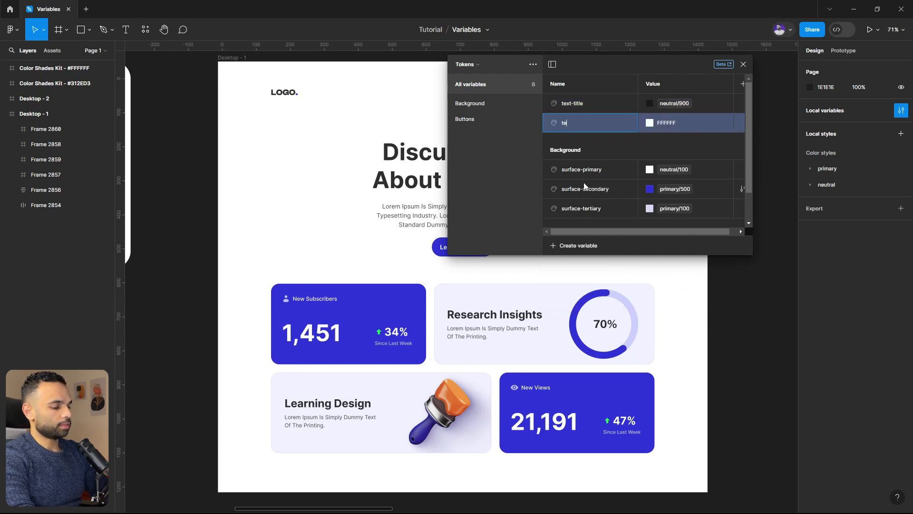
{"action": "type", "text": "xt-body"}
{"action": "left_click", "coordinate": [650, 123]}
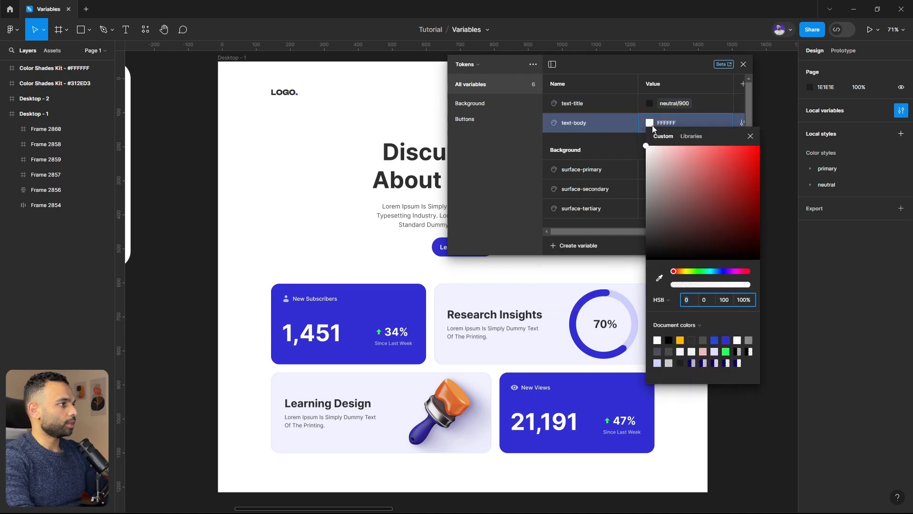
{"action": "left_click", "coordinate": [691, 136]}
{"action": "left_click", "coordinate": [665, 302]}
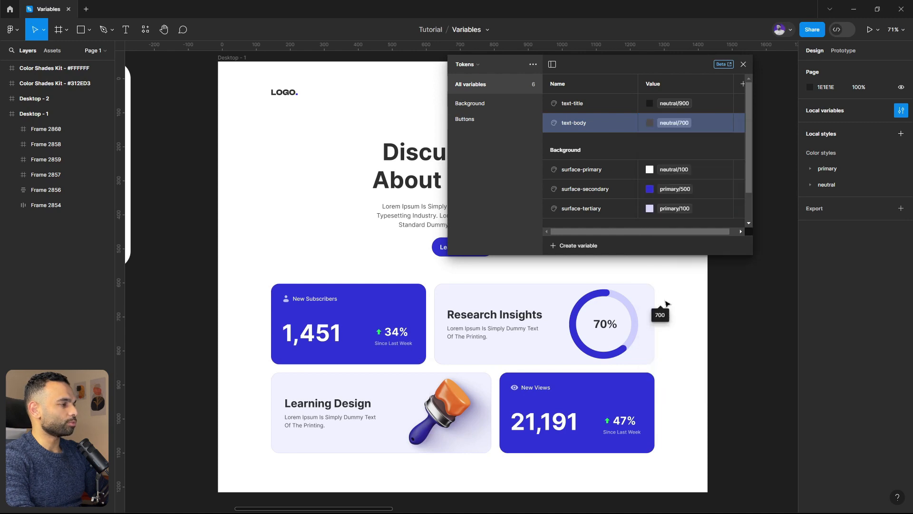
Step: Group the text-title and text-body variables under a new group named Text and show all variables again
{"action": "scroll", "coordinate": [649, 148], "scroll_direction": "down", "scroll_amount": 1}
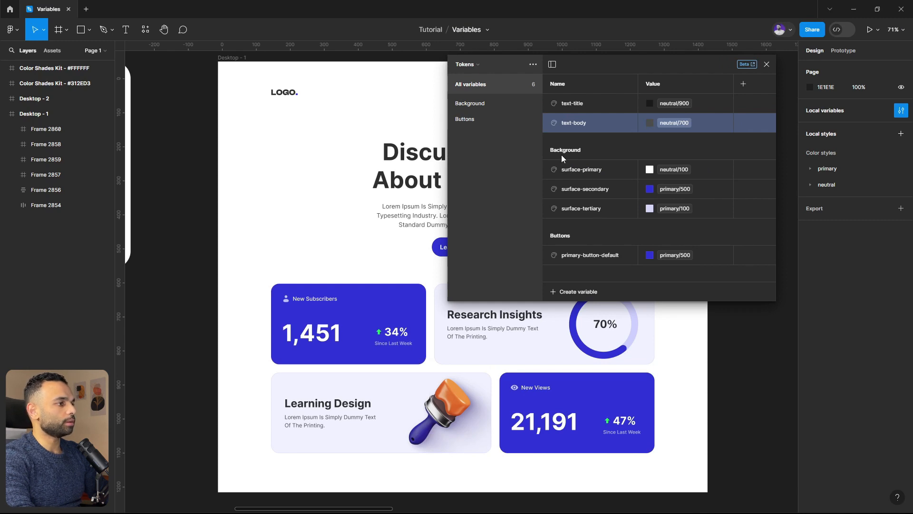
{"action": "left_click", "coordinate": [583, 104], "text": "shift"}
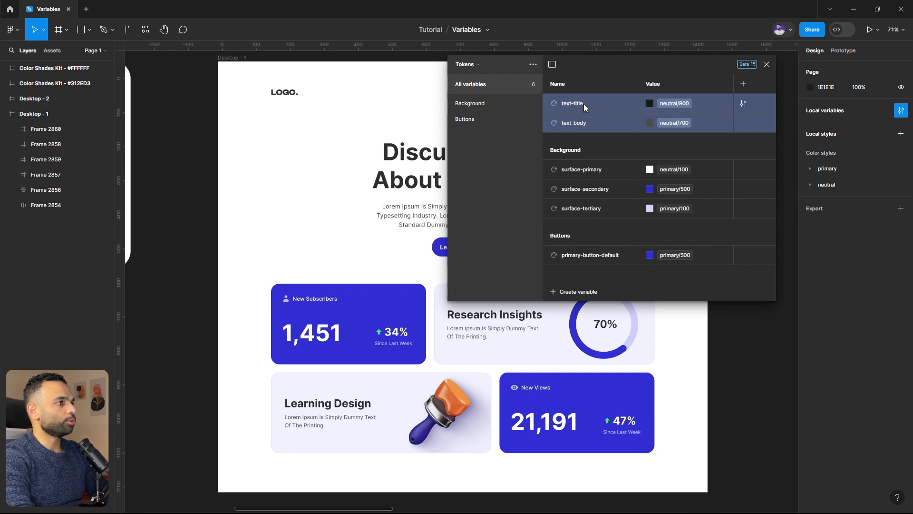
{"action": "right_click", "coordinate": [584, 103]}
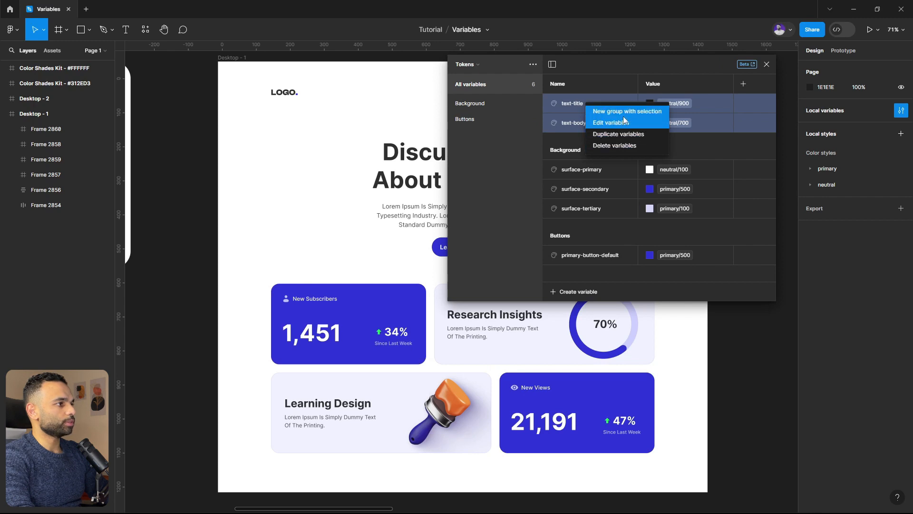
{"action": "left_click", "coordinate": [624, 111]}
{"action": "key", "text": "Caps_Lock"}
{"action": "type", "text": "T"}
{"action": "key", "text": "Caps_Lock"}
{"action": "type", "text": "ext"}
{"action": "key", "text": "Return"}
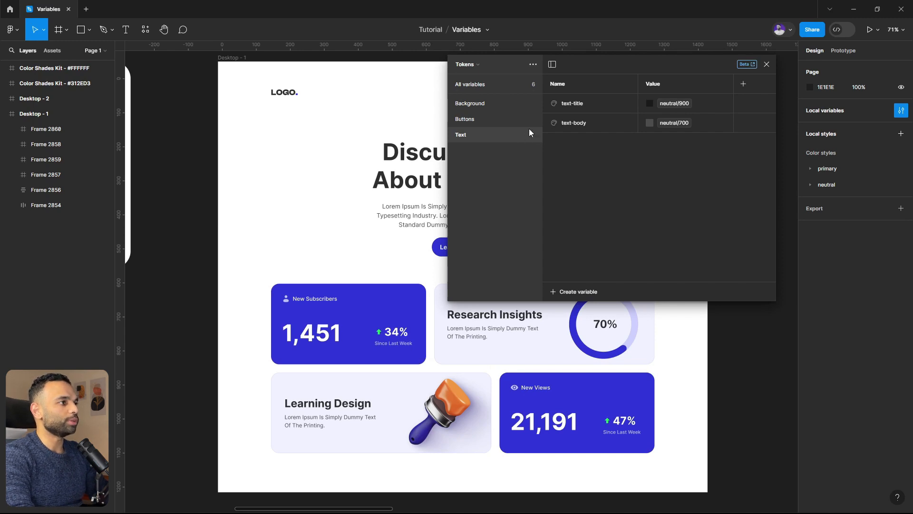
{"action": "left_click", "coordinate": [484, 84]}
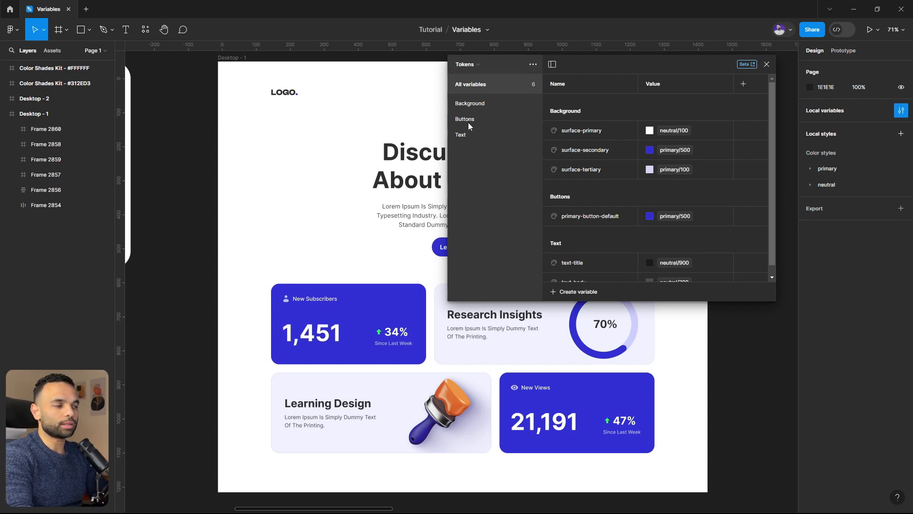
Step: Close the variables window and apply the primary-button-default token as the fill of the Learn More and Log In buttons
{"action": "left_click", "coordinate": [768, 66]}
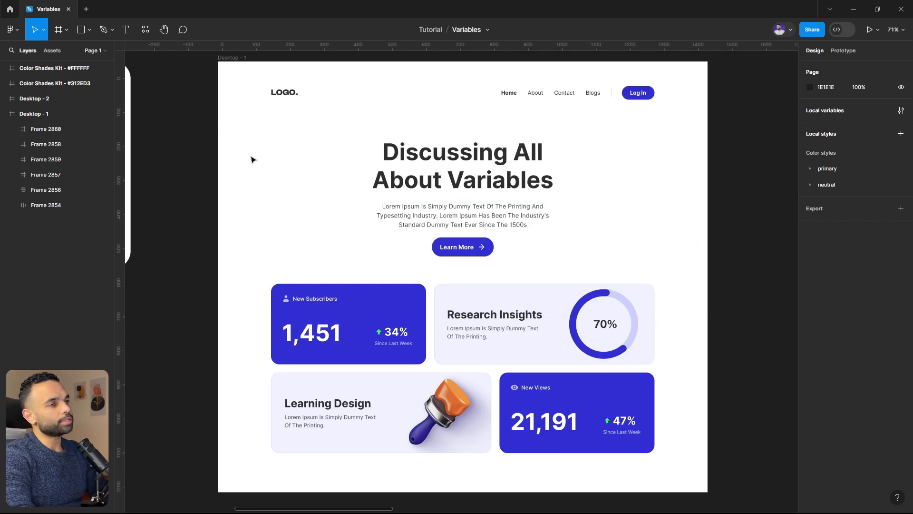
{"action": "left_click", "coordinate": [4, 114]}
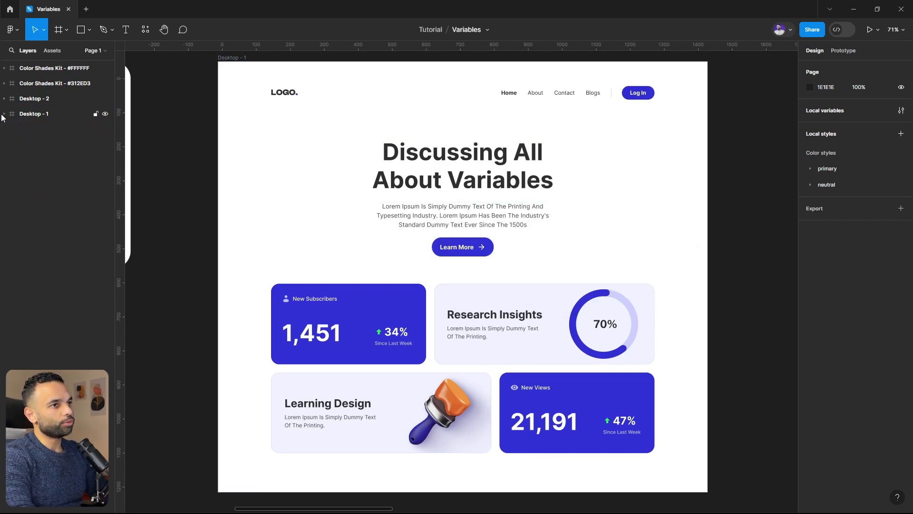
{"action": "double_click", "coordinate": [482, 248]}
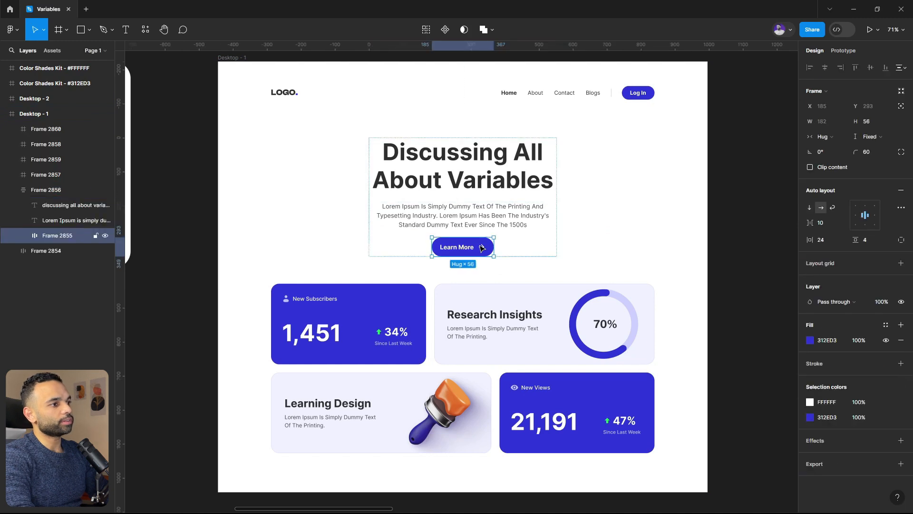
{"action": "left_click", "coordinate": [641, 96], "text": "shift"}
{"action": "double_click", "coordinate": [641, 96], "text": "shift"}
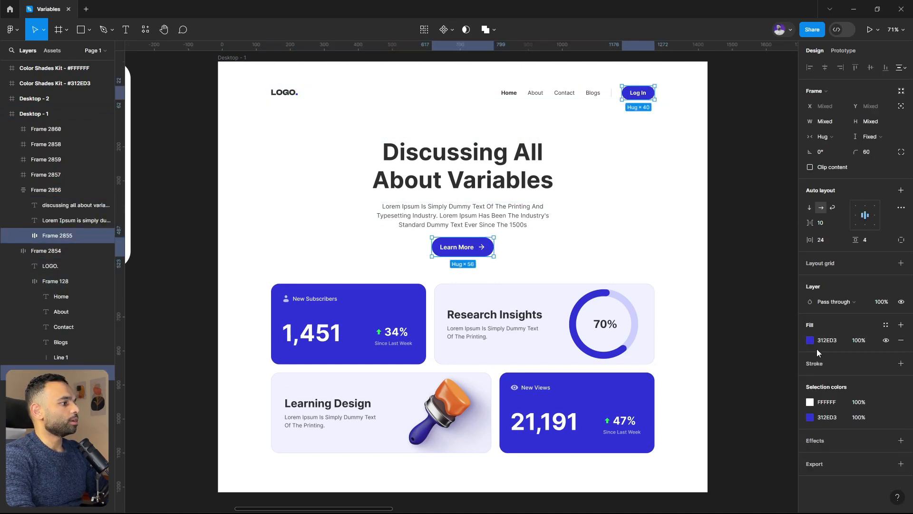
{"action": "left_click", "coordinate": [886, 325]}
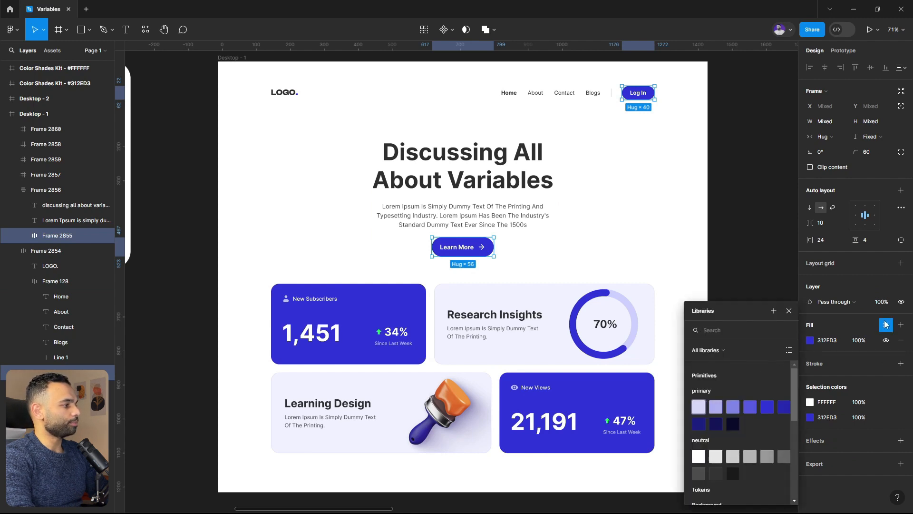
{"action": "scroll", "coordinate": [704, 401], "scroll_direction": "down", "scroll_amount": 3}
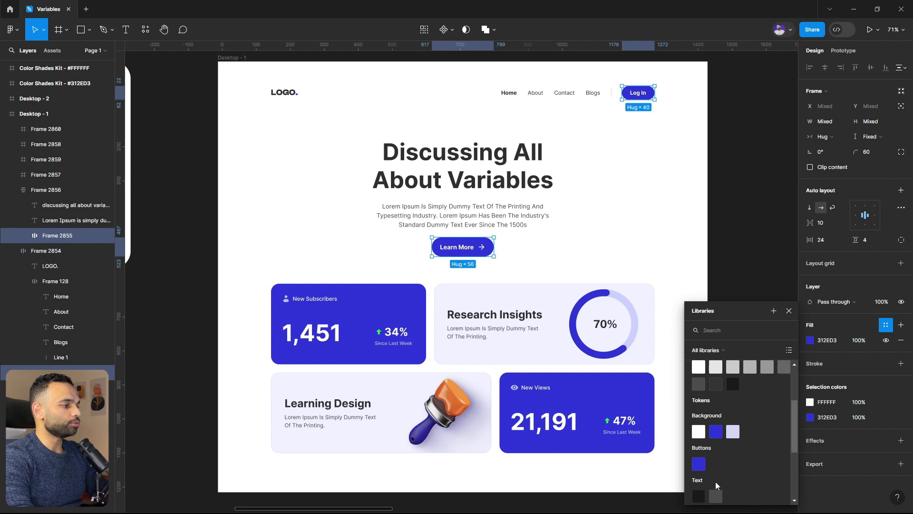
{"action": "left_click", "coordinate": [699, 464]}
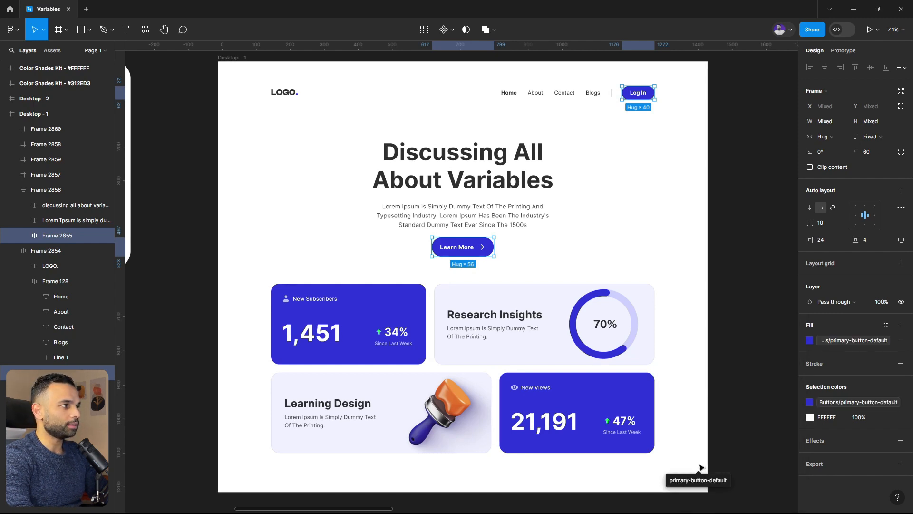
{"action": "left_click", "coordinate": [474, 252]}
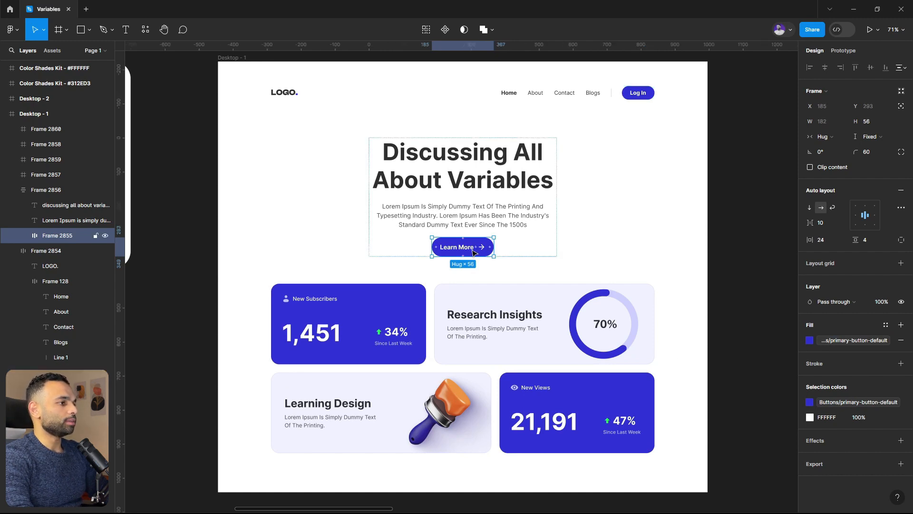
{"action": "triple_click", "coordinate": [644, 94]}
{"action": "left_click", "coordinate": [671, 239]}
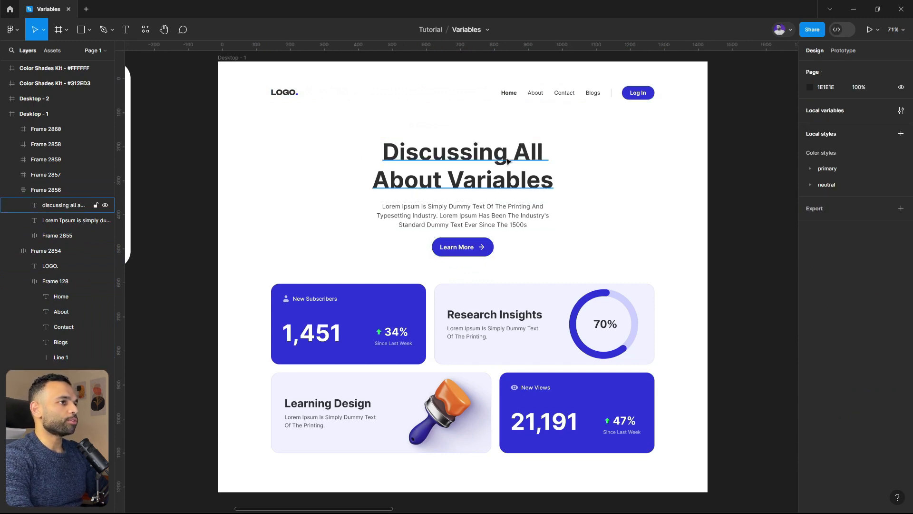
Step: Replace the 2F2F2F selection color throughout the Desktop - 1 frame with the text-title token
{"action": "left_click", "coordinate": [676, 185]}
{"action": "left_click", "coordinate": [836, 414]}
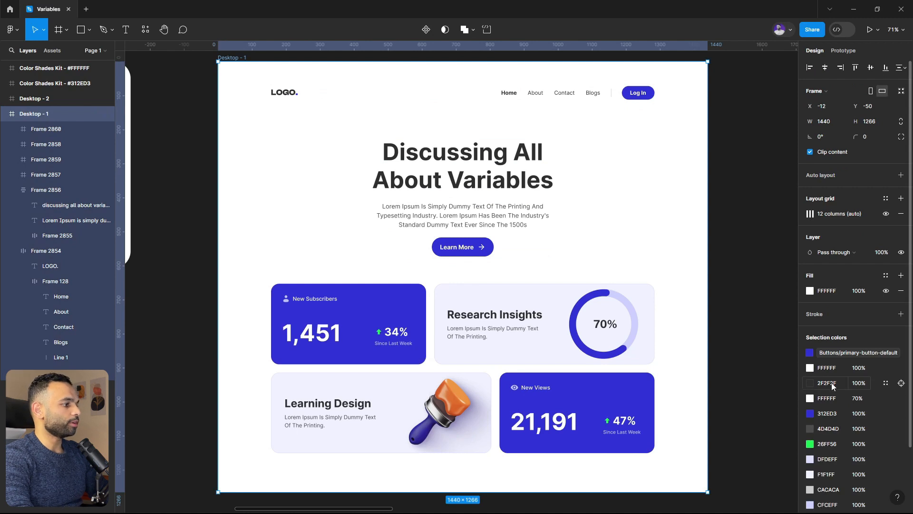
{"action": "left_click", "coordinate": [501, 179]}
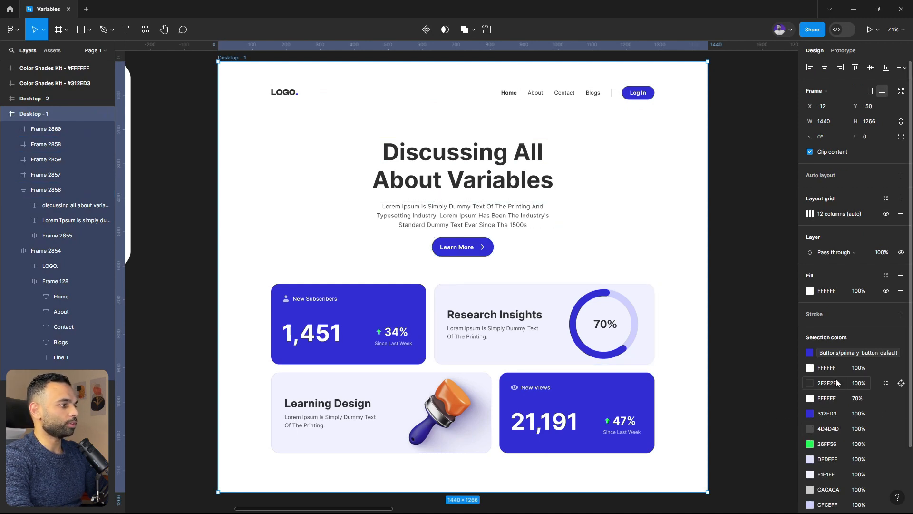
{"action": "left_click", "coordinate": [886, 384]}
{"action": "left_click_drag", "start_coordinate": [794, 402], "coordinate": [795, 440]}
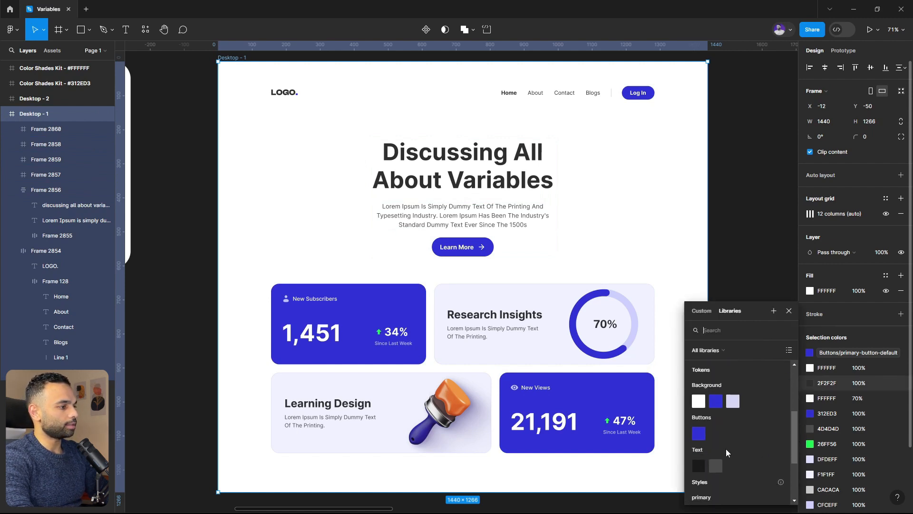
{"action": "left_click", "coordinate": [703, 466]}
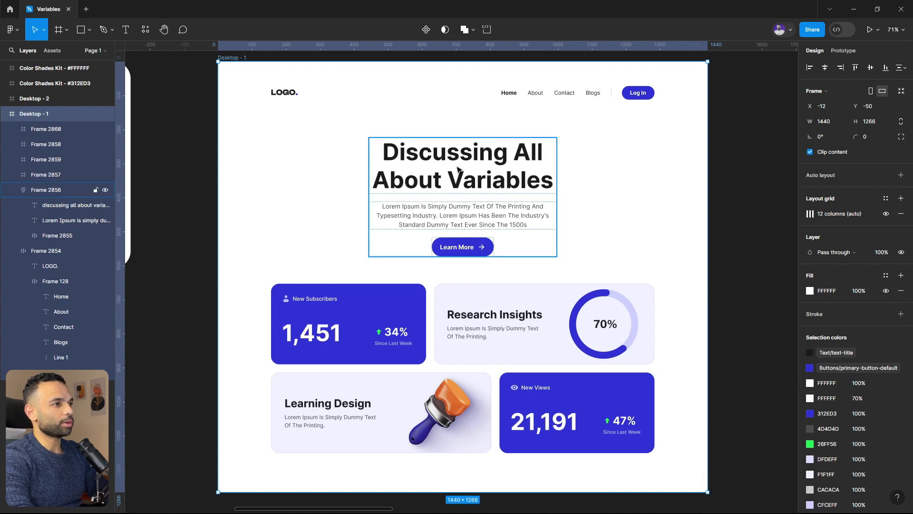
Step: Check the fill assigned to the card titles, hero heading, navigation links and logo text
{"action": "left_click", "coordinate": [344, 406], "text": "ctrl"}
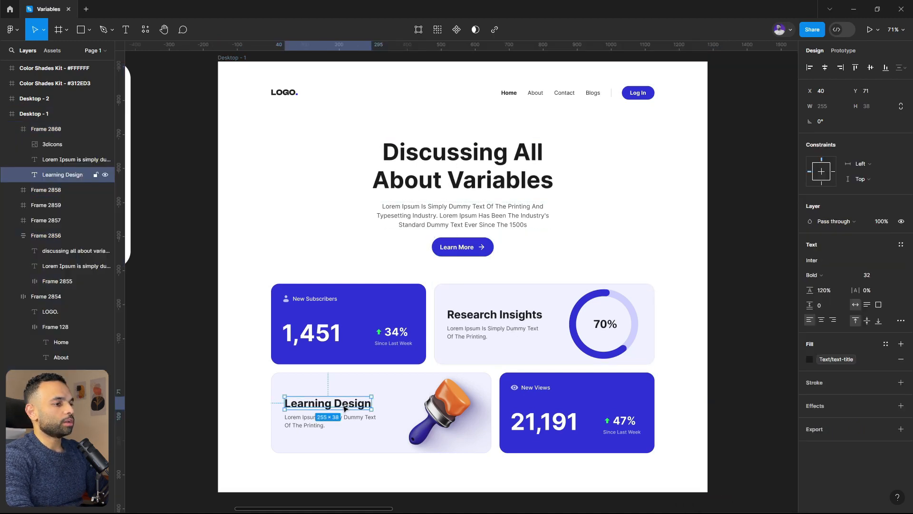
{"action": "left_click", "coordinate": [479, 318]}
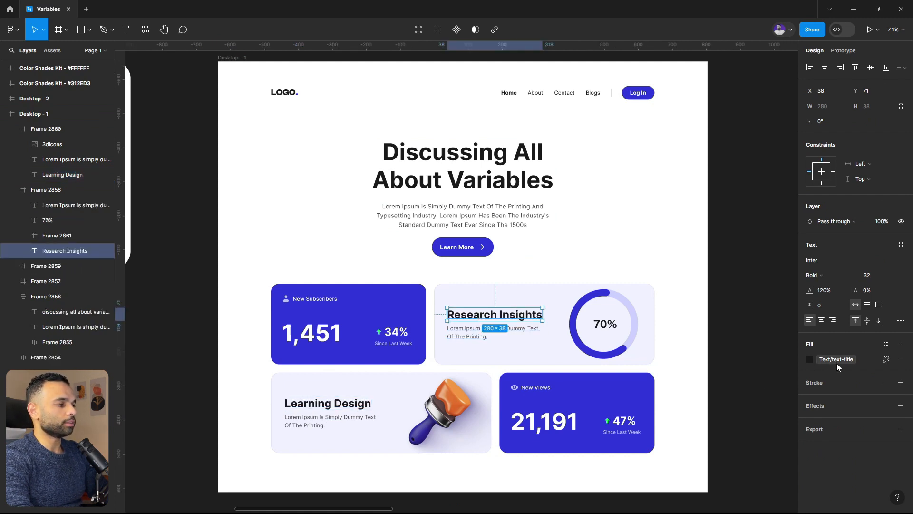
{"action": "left_click", "coordinate": [516, 182], "text": "ctrl"}
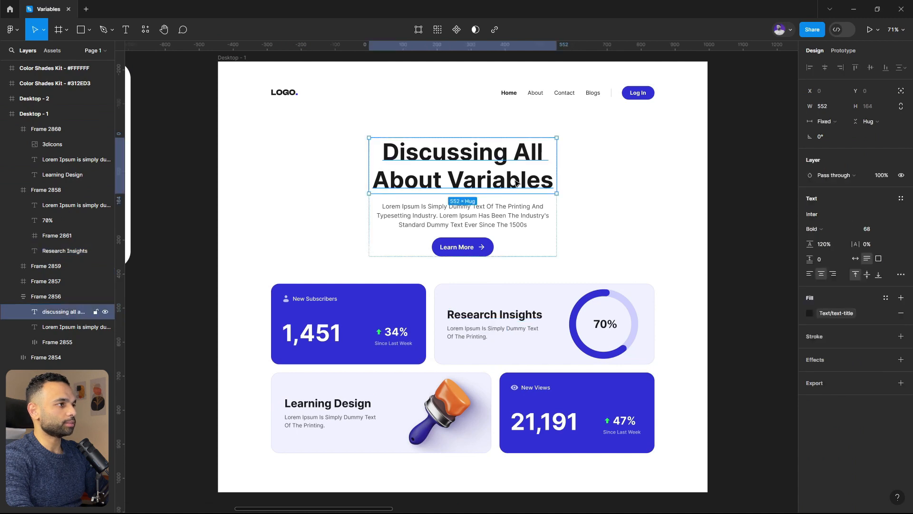
{"action": "left_click", "coordinate": [514, 95], "text": "ctrl"}
{"action": "left_click", "coordinate": [535, 95]}
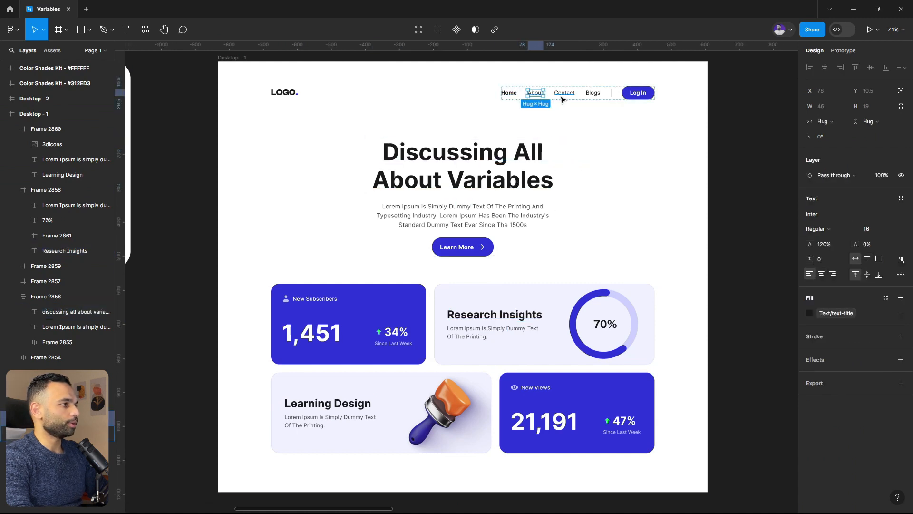
{"action": "left_click", "coordinate": [564, 95]}
{"action": "left_click", "coordinate": [593, 94]}
{"action": "left_click", "coordinate": [292, 95]}
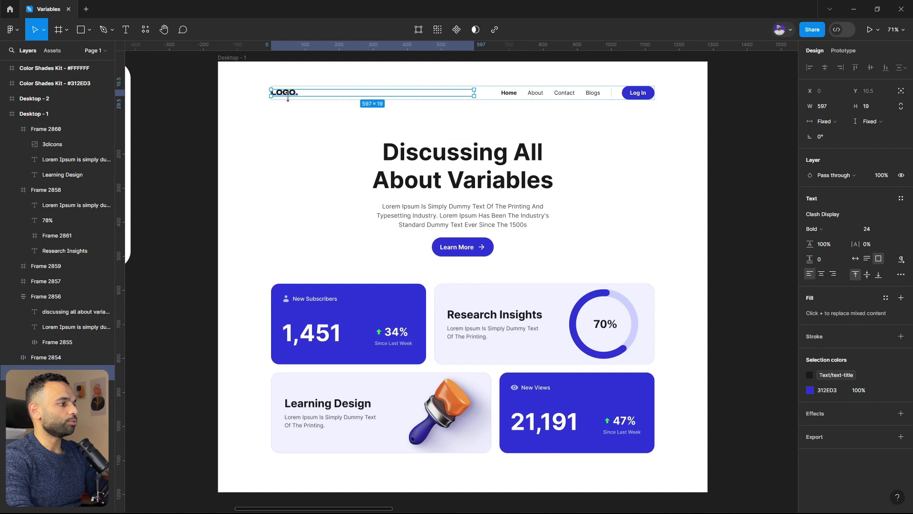
{"action": "left_click", "coordinate": [323, 119]}
Step: Apply the text-body token as the fill of the hero, Research Insights and Learning Design paragraphs
{"action": "left_click", "coordinate": [491, 218]}
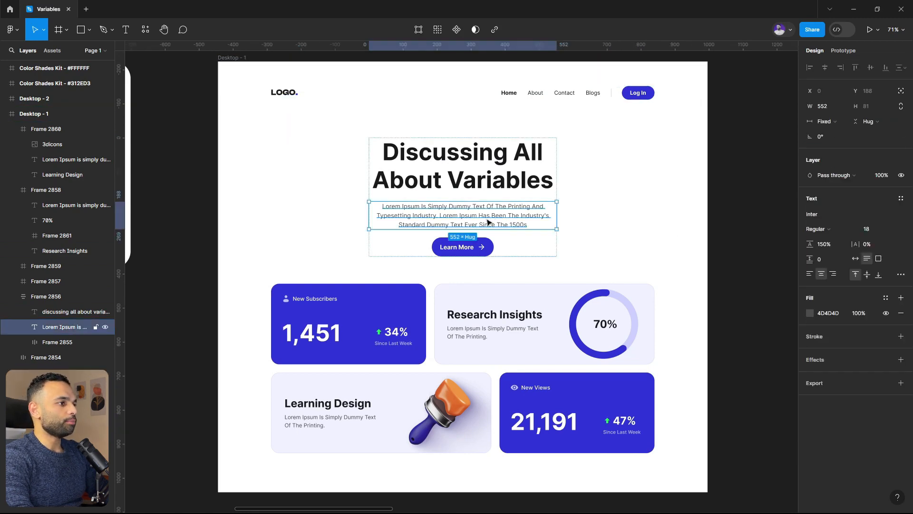
{"action": "left_click", "coordinate": [467, 335], "text": "shift"}
{"action": "left_click", "coordinate": [333, 421], "text": "shift"}
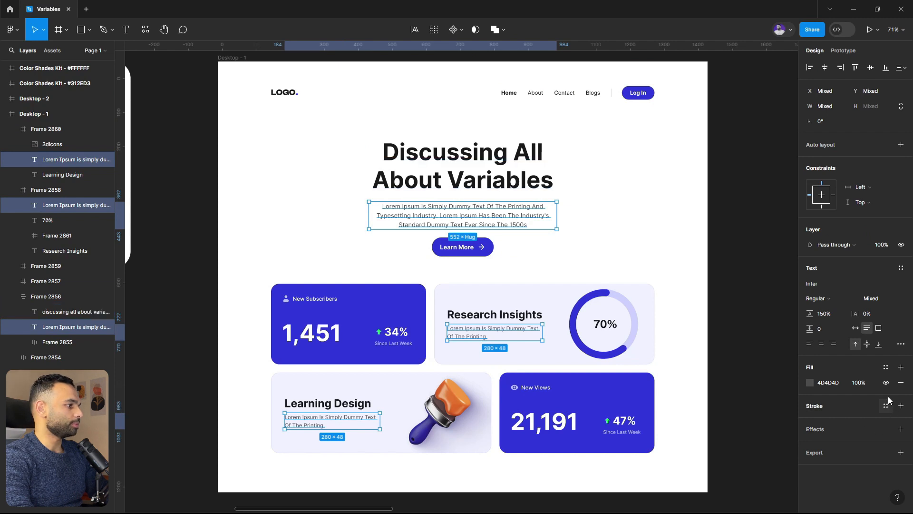
{"action": "left_click", "coordinate": [885, 367]}
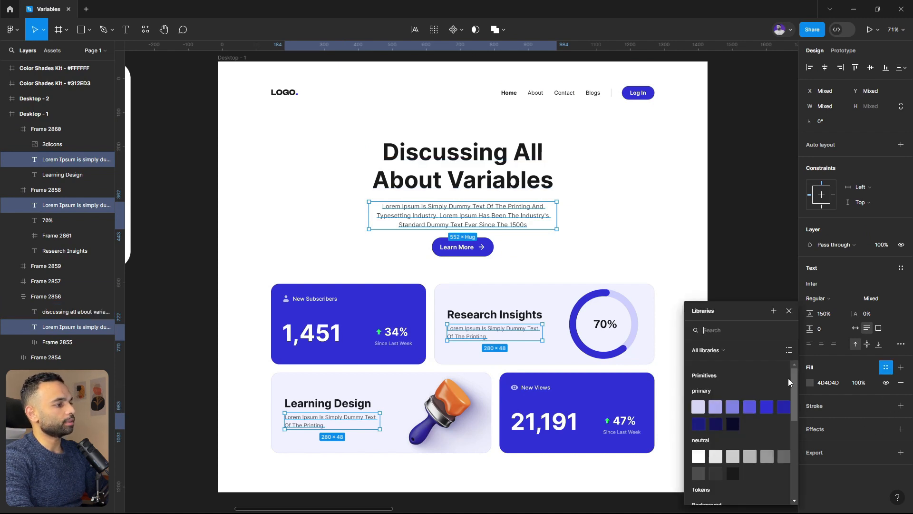
{"action": "left_click_drag", "start_coordinate": [792, 380], "coordinate": [800, 424]}
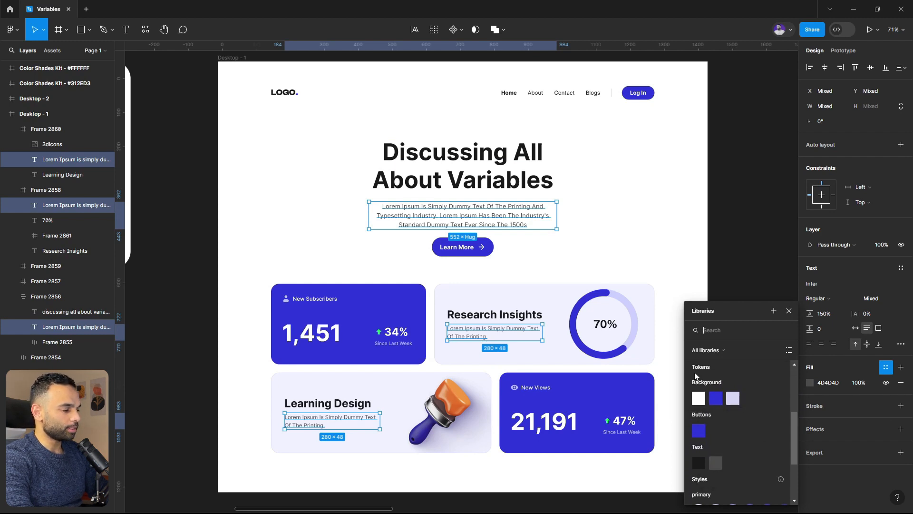
{"action": "mouse_move", "coordinate": [793, 420]}
{"action": "left_mouse_down"}
{"action": "mouse_move", "coordinate": [800, 398]}
{"action": "mouse_move", "coordinate": [800, 429]}
{"action": "left_mouse_up"}
{"action": "left_click", "coordinate": [716, 500]}
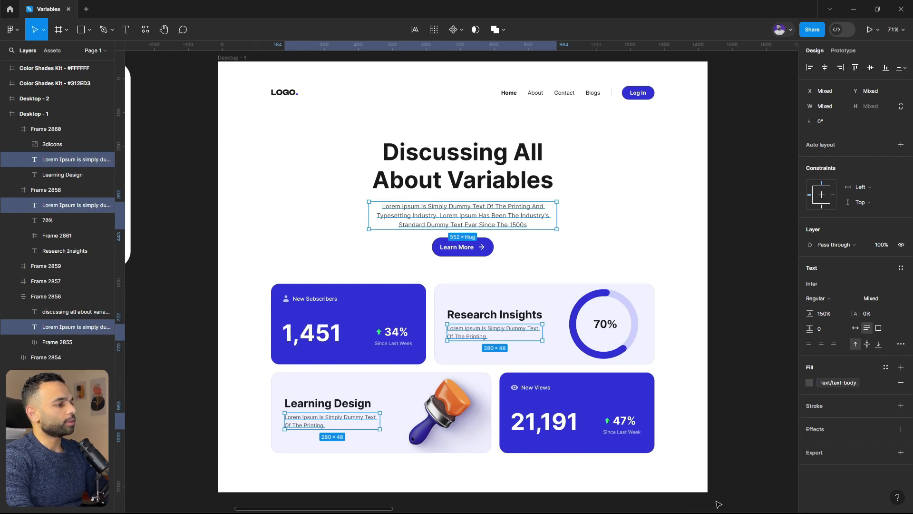
{"action": "left_click", "coordinate": [657, 208]}
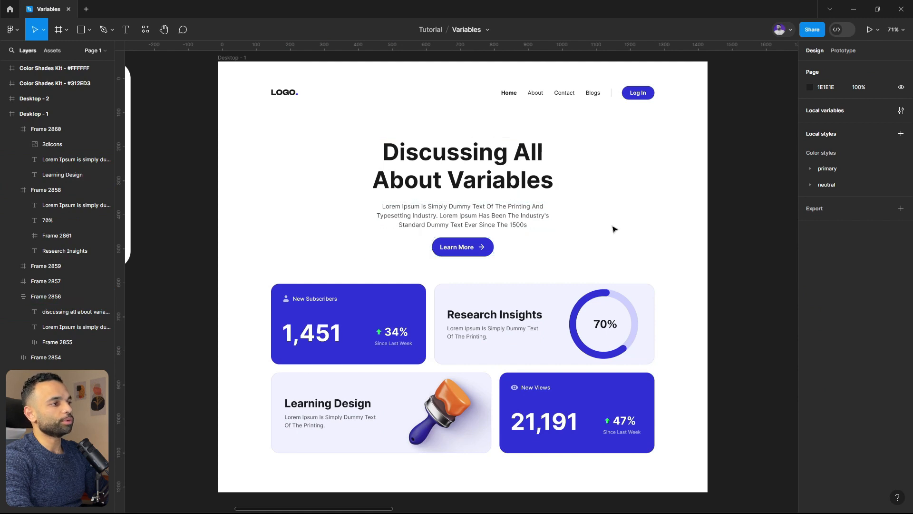
Step: Apply the surface-primary background token as the fill of the Desktop - 1 frame
{"action": "left_click", "coordinate": [659, 197]}
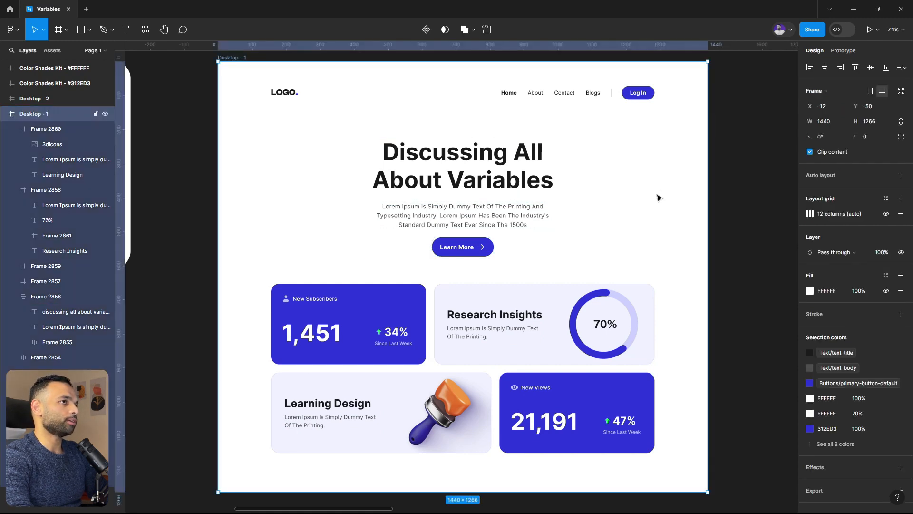
{"action": "left_click", "coordinate": [886, 275]}
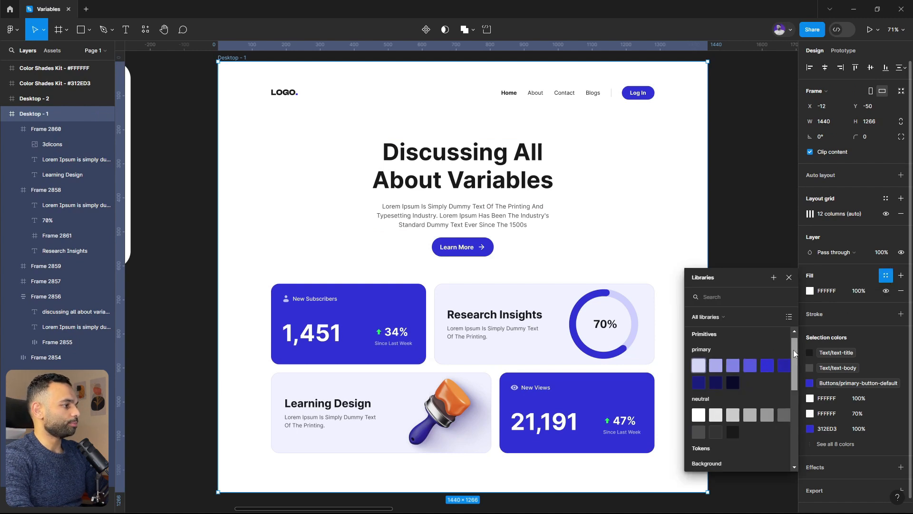
{"action": "left_click_drag", "start_coordinate": [793, 349], "coordinate": [794, 389]}
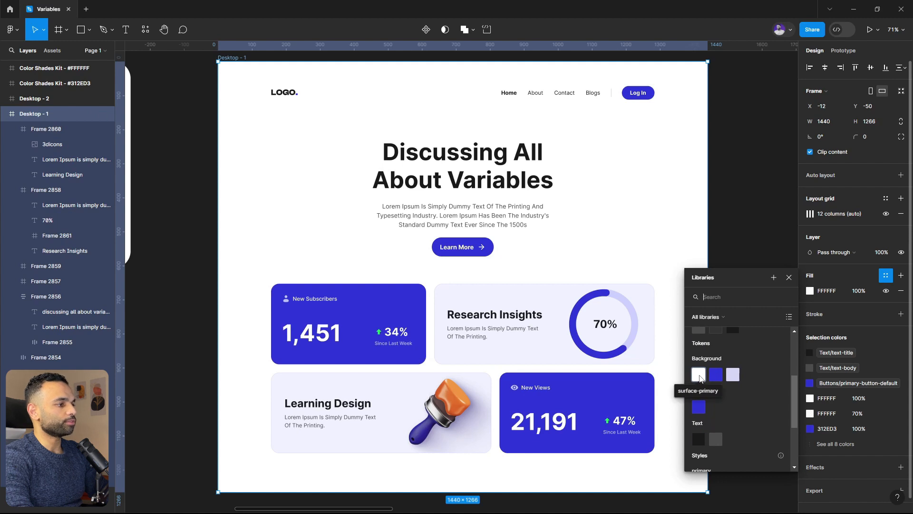
{"action": "left_click", "coordinate": [699, 375]}
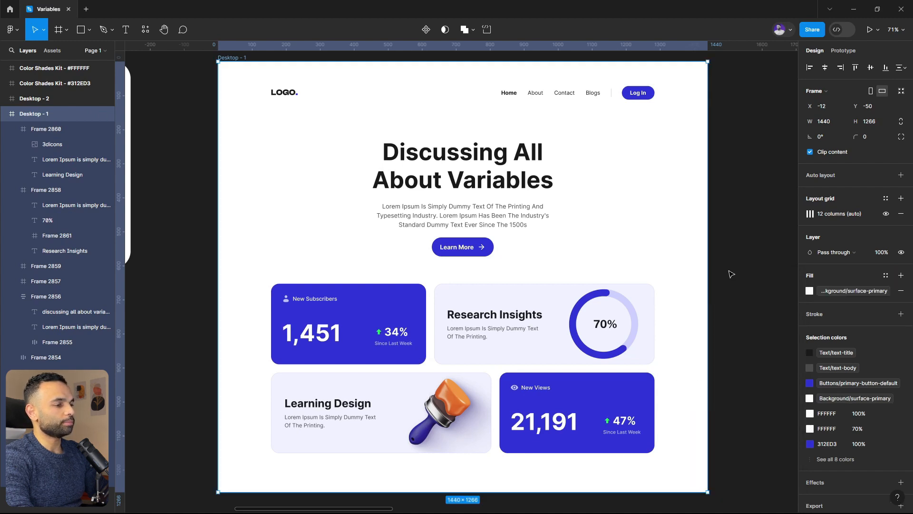
{"action": "left_click", "coordinate": [728, 271]}
Step: Apply the surface-secondary background token as the fill of the New Subscribers and New Views cards
{"action": "left_click", "coordinate": [383, 315]}
{"action": "left_click", "coordinate": [562, 410], "text": "shift"}
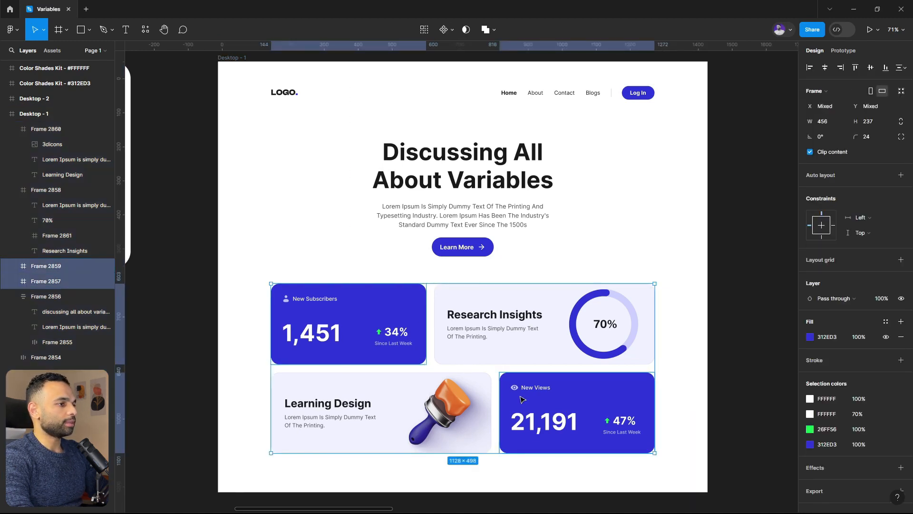
{"action": "left_click", "coordinate": [886, 321]}
{"action": "left_click_drag", "start_coordinate": [794, 383], "coordinate": [797, 423]}
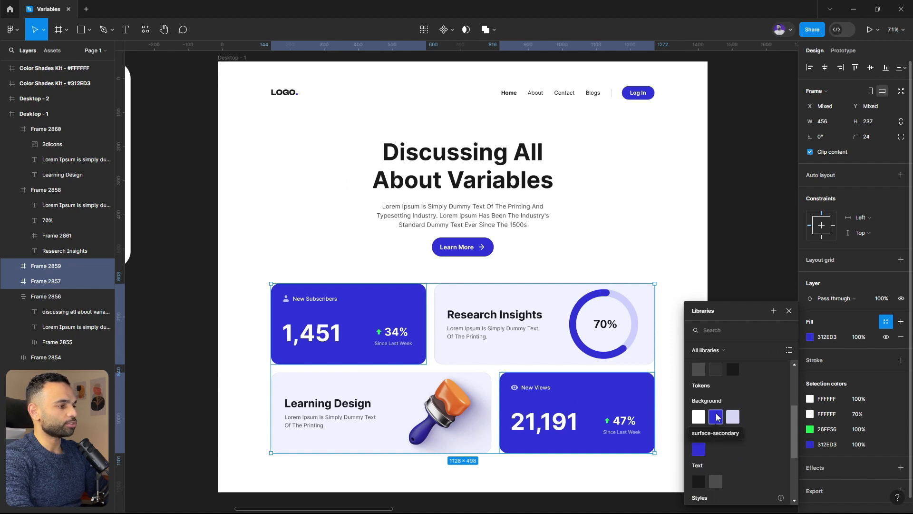
{"action": "left_click", "coordinate": [717, 417]}
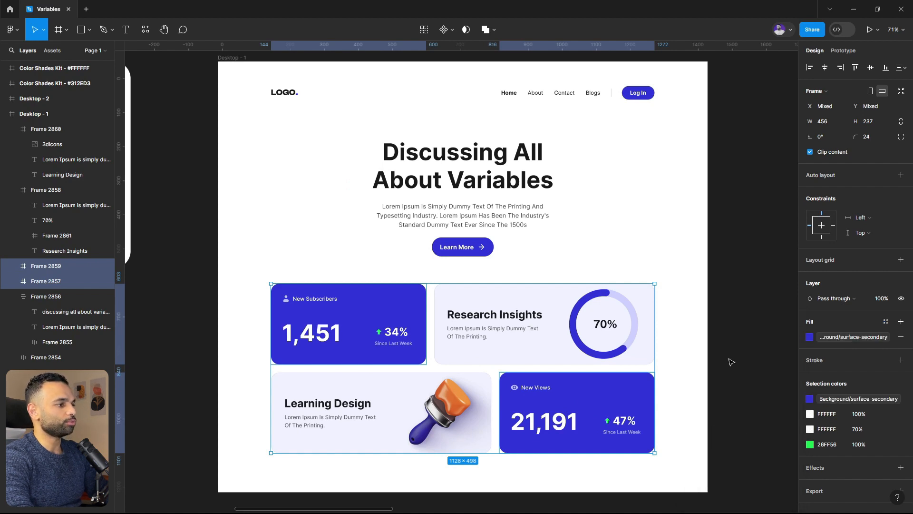
Step: Apply the surface-tertiary background token as the fill of the Research Insights and Learning Design cards, and collapse all layers
{"action": "left_click", "coordinate": [525, 317]}
{"action": "left_click", "coordinate": [419, 383], "text": "shift"}
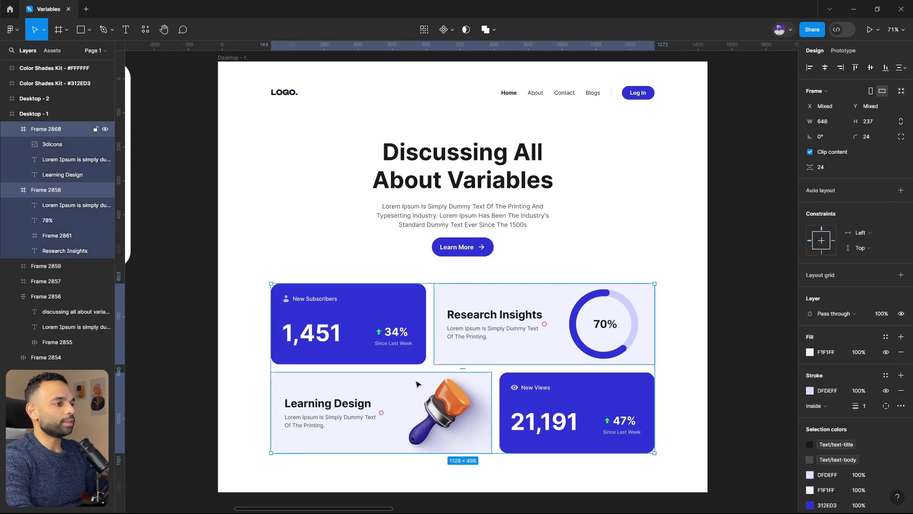
{"action": "left_click", "coordinate": [885, 337]}
{"action": "left_click_drag", "start_coordinate": [793, 384], "coordinate": [797, 417]}
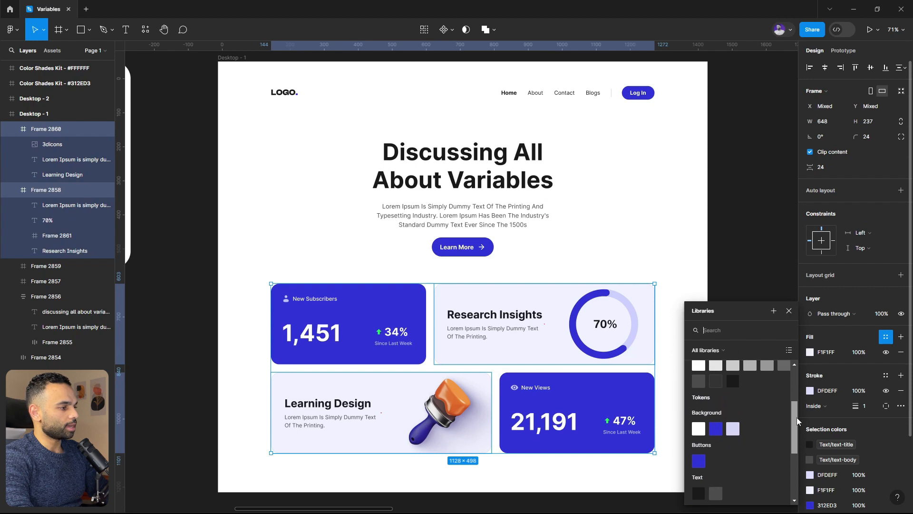
{"action": "left_click", "coordinate": [735, 431]}
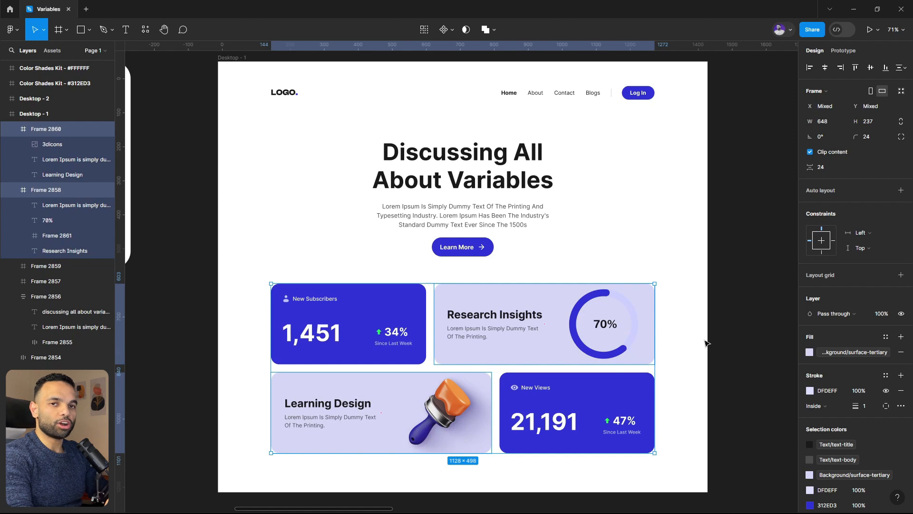
{"action": "left_click", "coordinate": [737, 288]}
{"action": "key", "text": "alt+l"}
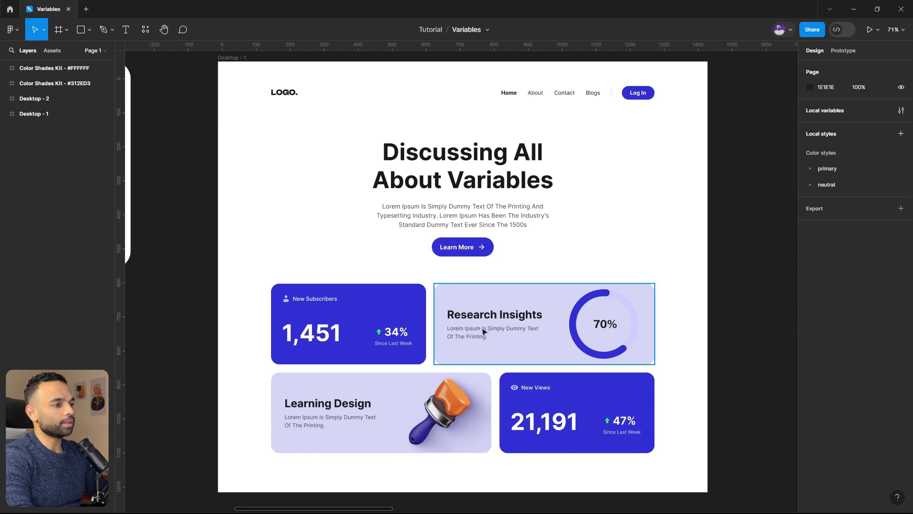
Step: Lighten the primary/100 color in the Primitives collection to F0F0FF and close the variables window
{"action": "left_click", "coordinate": [902, 109]}
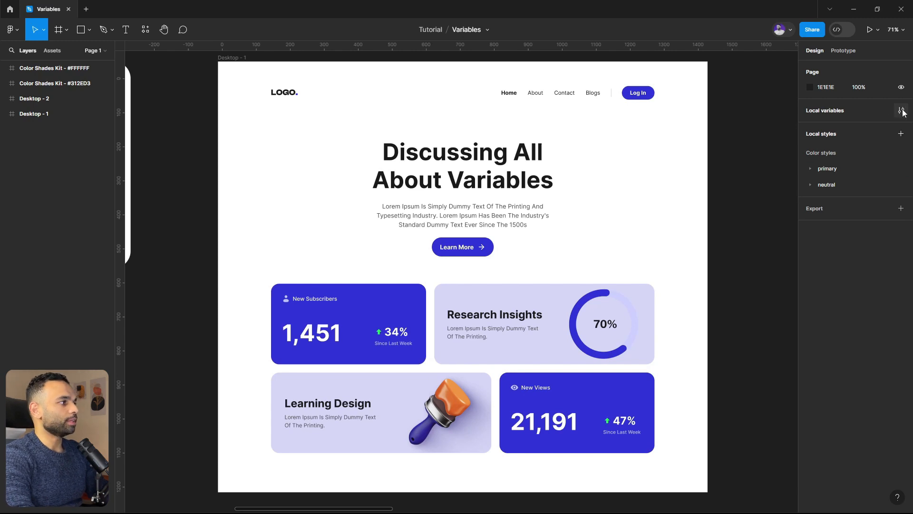
{"action": "left_click", "coordinate": [478, 65]}
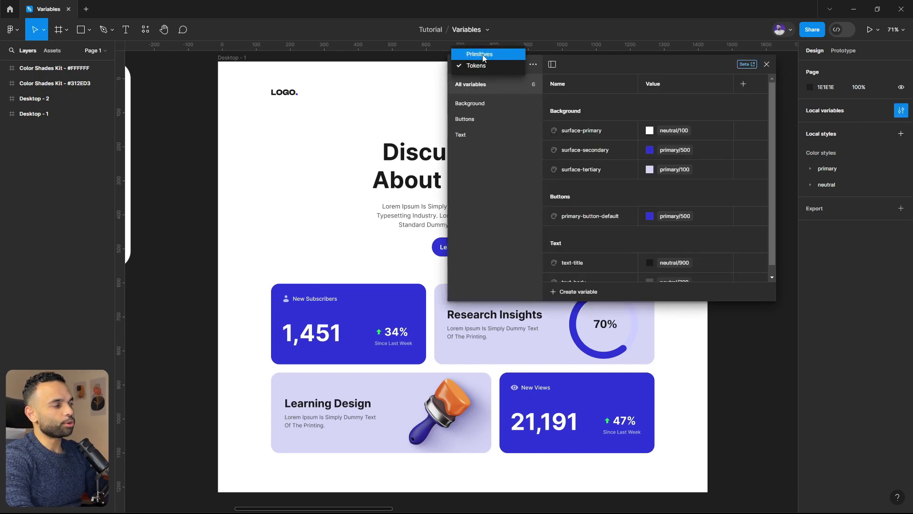
{"action": "left_click", "coordinate": [482, 56]}
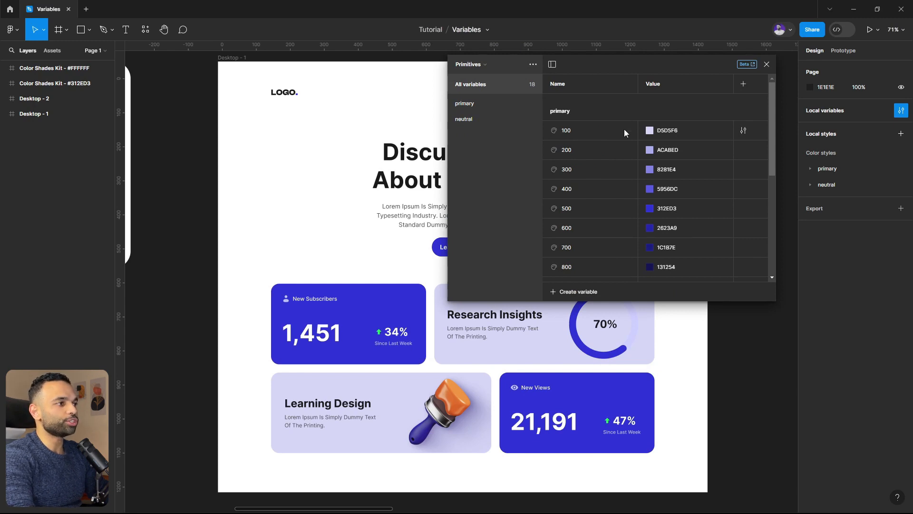
{"action": "left_click", "coordinate": [649, 130]}
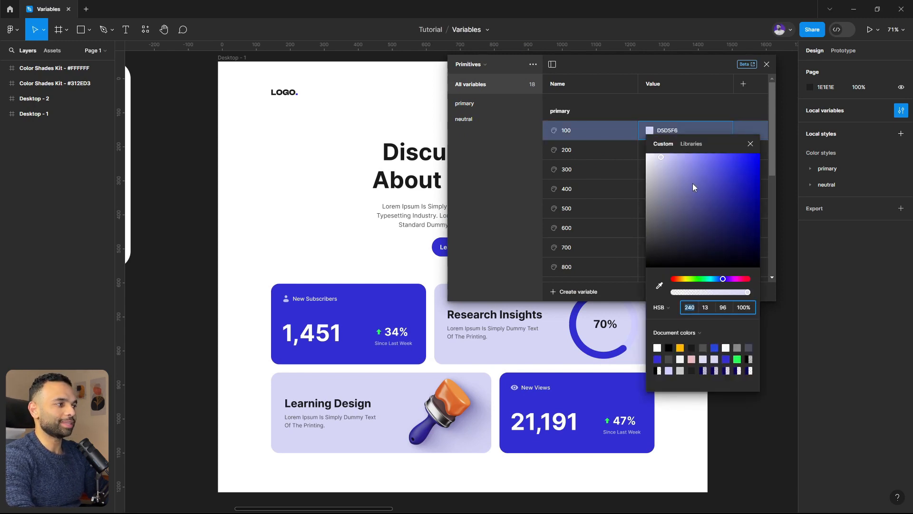
{"action": "left_click_drag", "start_coordinate": [692, 183], "coordinate": [653, 155]}
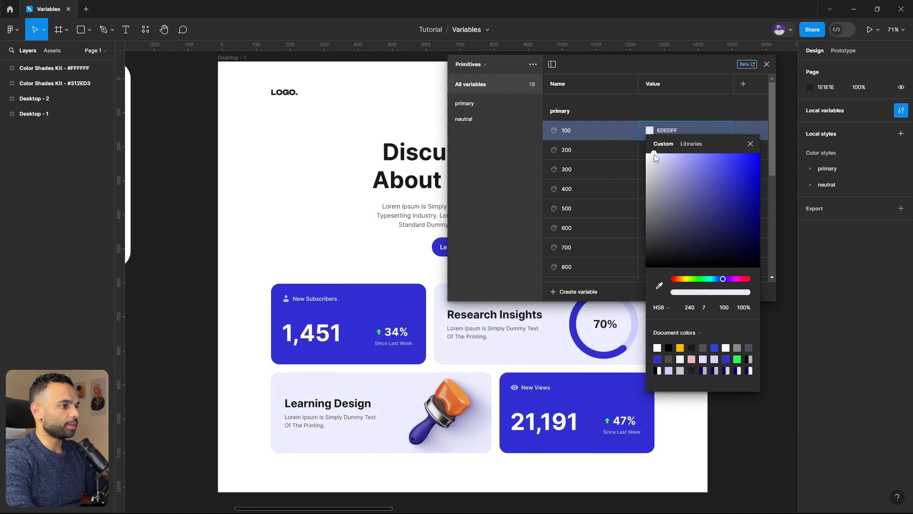
{"action": "left_click_drag", "start_coordinate": [653, 155], "coordinate": [651, 155]}
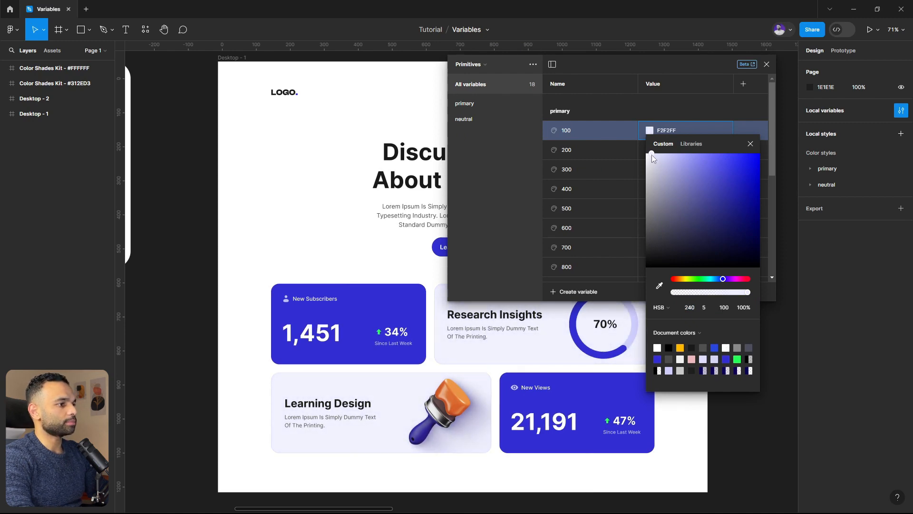
{"action": "left_click", "coordinate": [750, 144]}
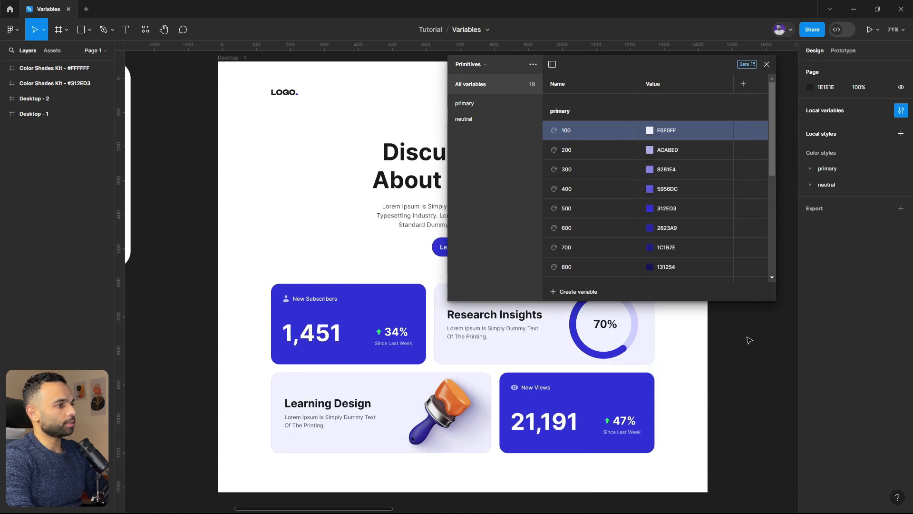
{"action": "left_click", "coordinate": [766, 64]}
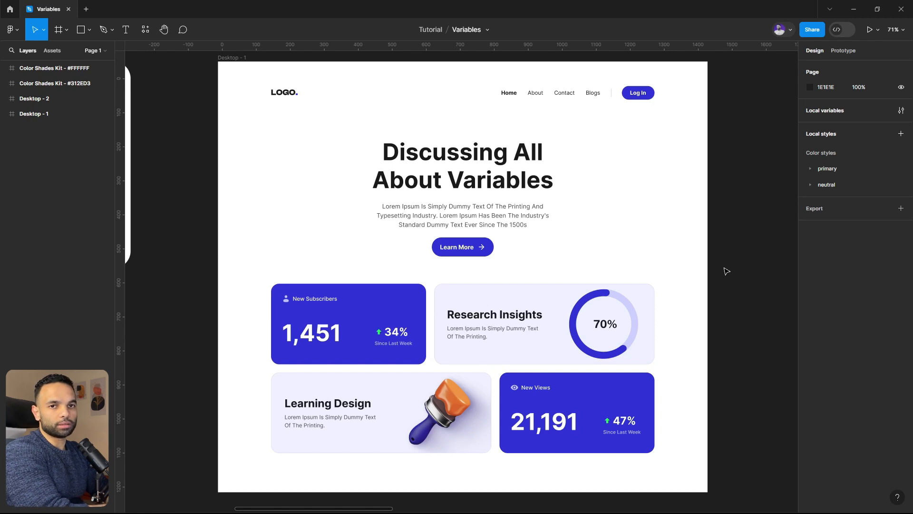
{"action": "scroll", "coordinate": [666, 238], "scroll_direction": "down", "scroll_amount": 5}
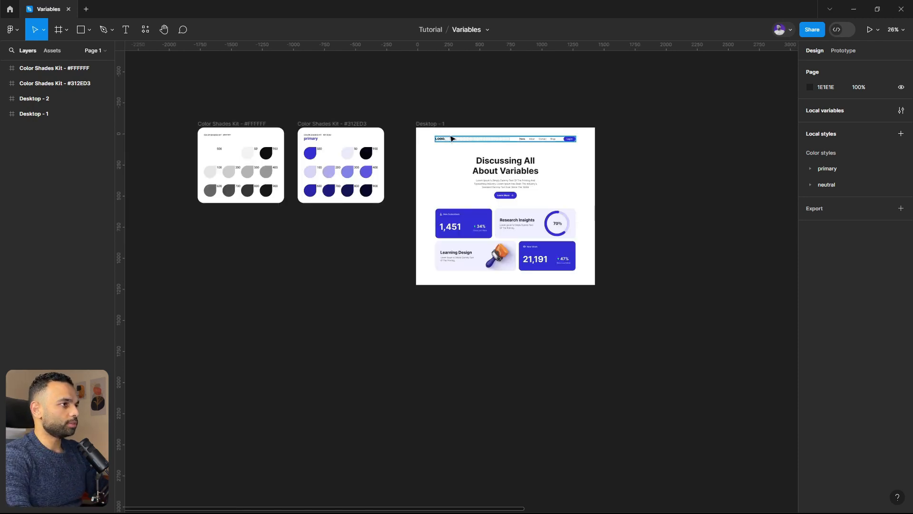
Step: Duplicate the Desktop - 1 frame and place the copy directly below the original
{"action": "left_click_drag", "start_coordinate": [441, 125], "coordinate": [440, 301], "text": "alt"}
{"action": "left_click", "coordinate": [390, 310]}
{"action": "scroll", "coordinate": [378, 315], "scroll_direction": "up", "scroll_amount": 2}
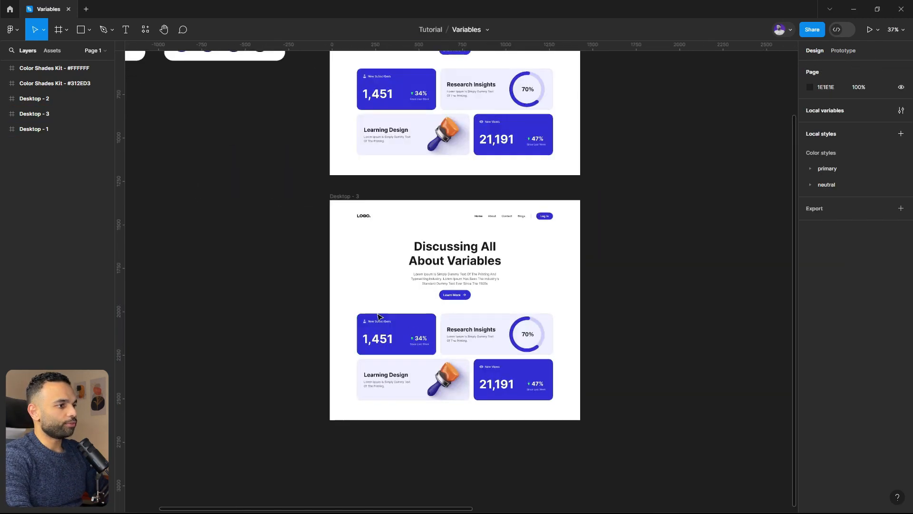
{"action": "scroll", "coordinate": [379, 317], "scroll_direction": "up", "scroll_amount": 2}
Step: Detach the text, background and button color variables from the Desktop - 3 frame so it uses plain color values
{"action": "left_click", "coordinate": [319, 142]}
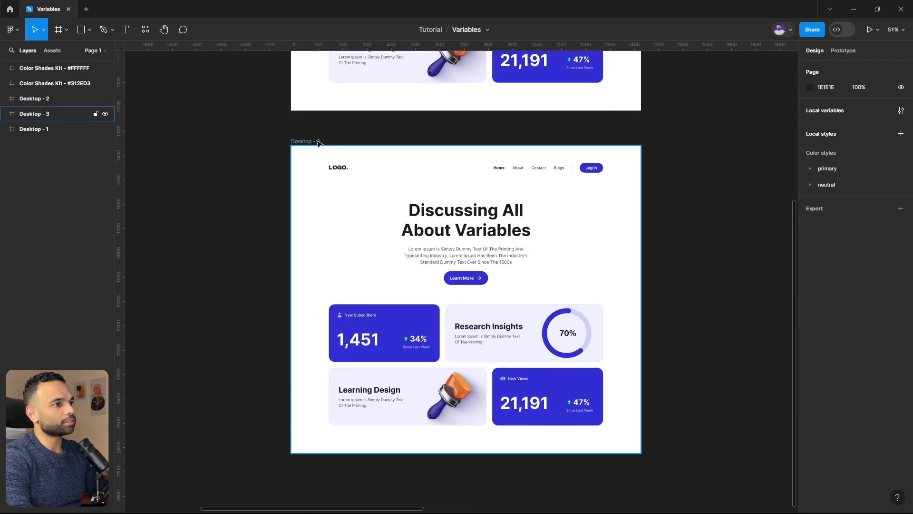
{"action": "left_click", "coordinate": [319, 143]}
{"action": "scroll", "coordinate": [880, 362], "scroll_direction": "down", "scroll_amount": 1}
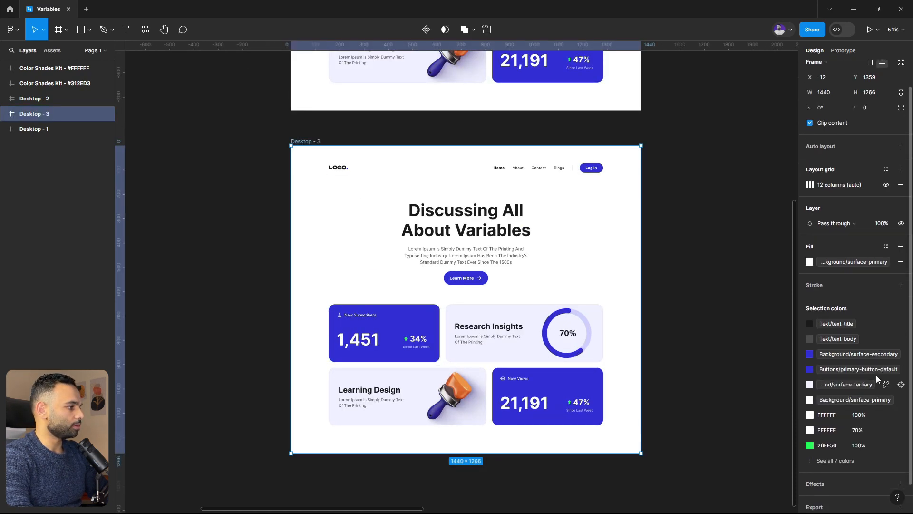
{"action": "left_click", "coordinate": [886, 384]}
{"action": "left_click", "coordinate": [886, 384]}
{"action": "left_click", "coordinate": [886, 369]}
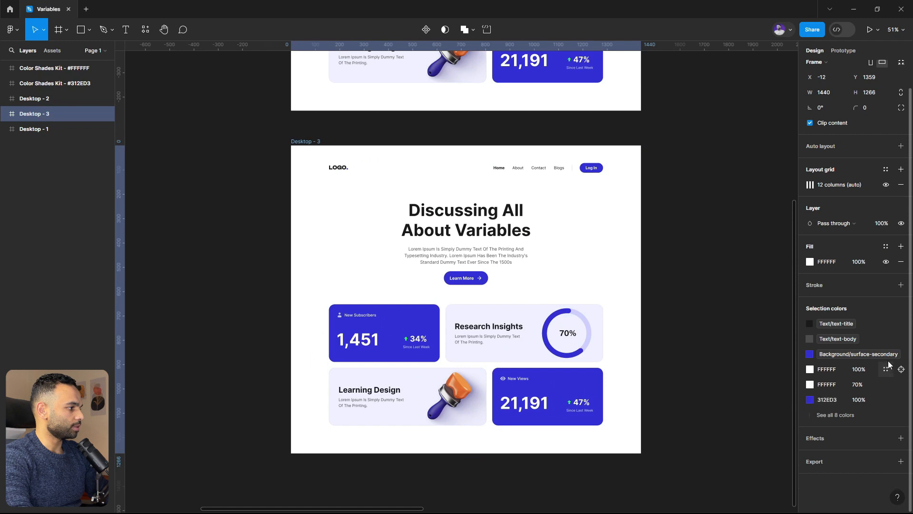
{"action": "left_click", "coordinate": [886, 353]}
{"action": "left_click", "coordinate": [693, 273]}
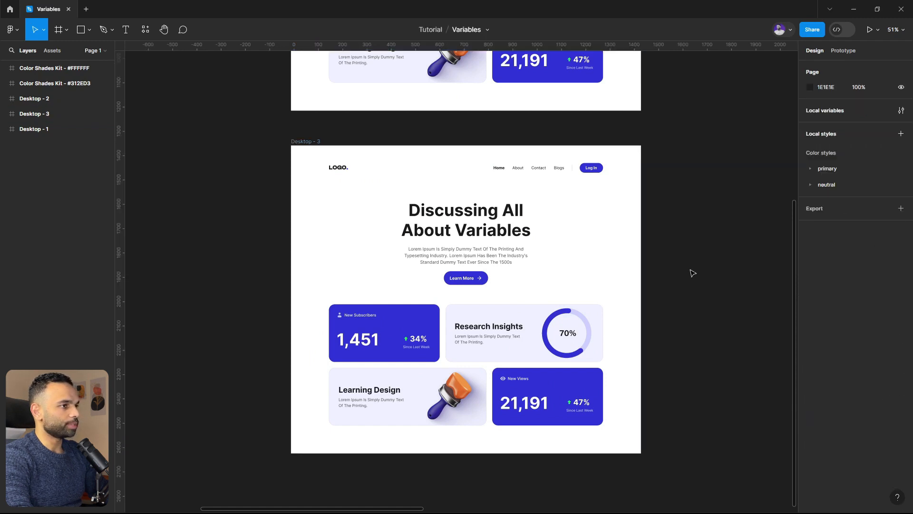
Step: Replace the 312ED3 selection color in Desktop - 3 with the primary/500 color style
{"action": "left_click", "coordinate": [305, 142]}
{"action": "scroll", "coordinate": [837, 354], "scroll_direction": "down", "scroll_amount": 2}
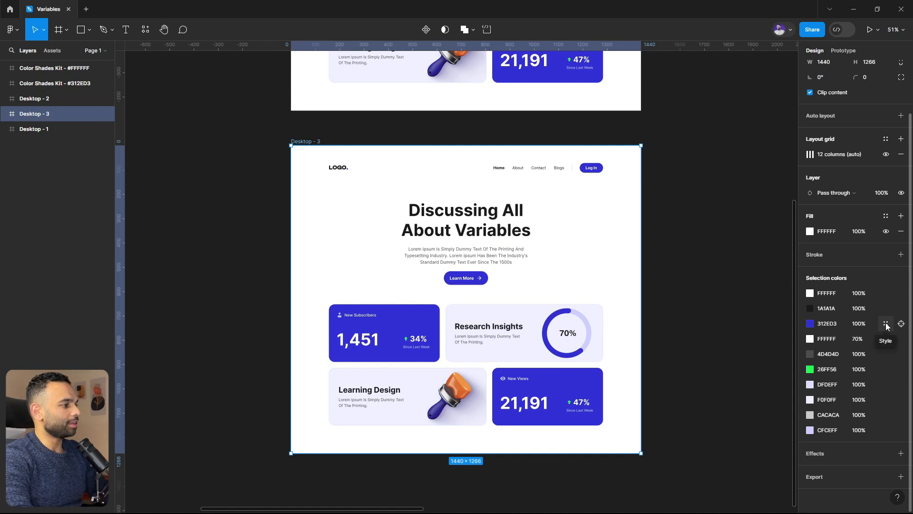
{"action": "left_click", "coordinate": [885, 323]}
{"action": "scroll", "coordinate": [755, 397], "scroll_direction": "down", "scroll_amount": 4}
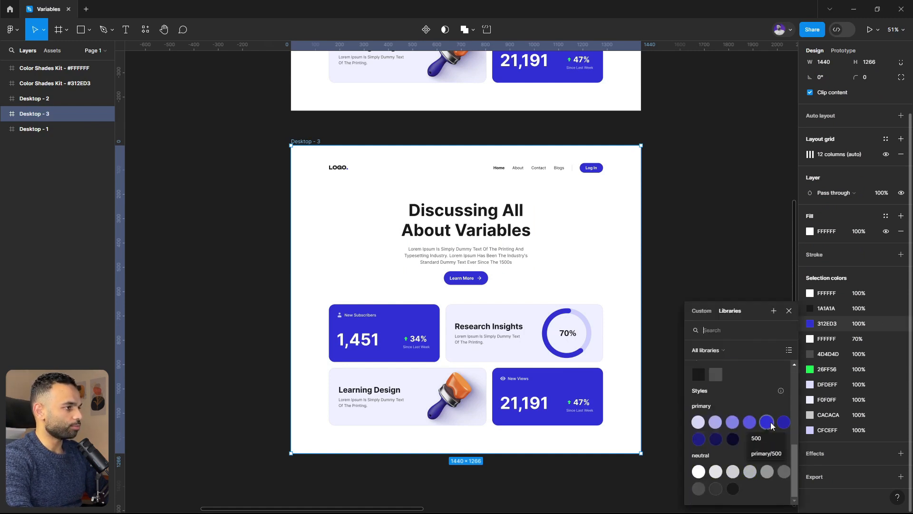
{"action": "left_click", "coordinate": [785, 422]}
Step: Apply neutral styles to Desktop - 3's selection colors: neutral/900 for 1A1A1A, neutral/100 for FFFFFF at 100%, and neutral/700 for 4D4D4D
{"action": "left_click", "coordinate": [886, 323]}
{"action": "scroll", "coordinate": [759, 420], "scroll_direction": "down", "scroll_amount": 5}
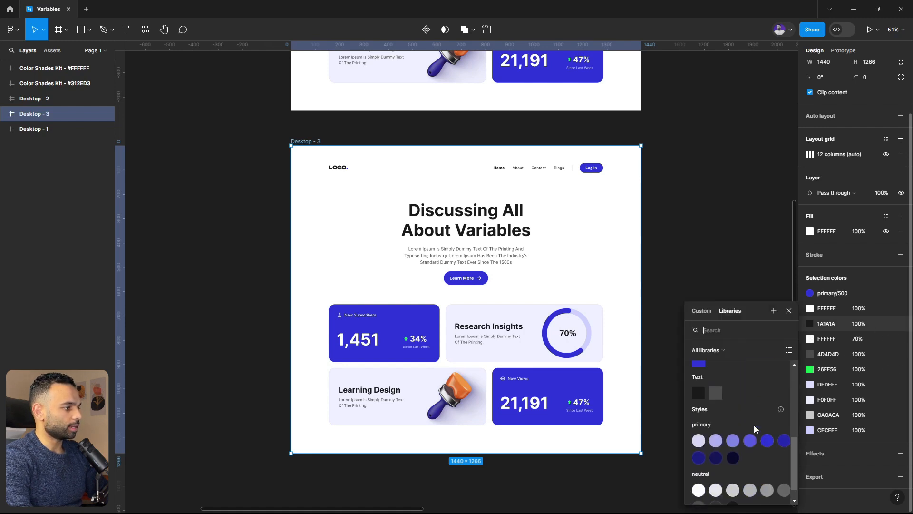
{"action": "scroll", "coordinate": [736, 470], "scroll_direction": "down", "scroll_amount": 2}
{"action": "left_click", "coordinate": [734, 488]}
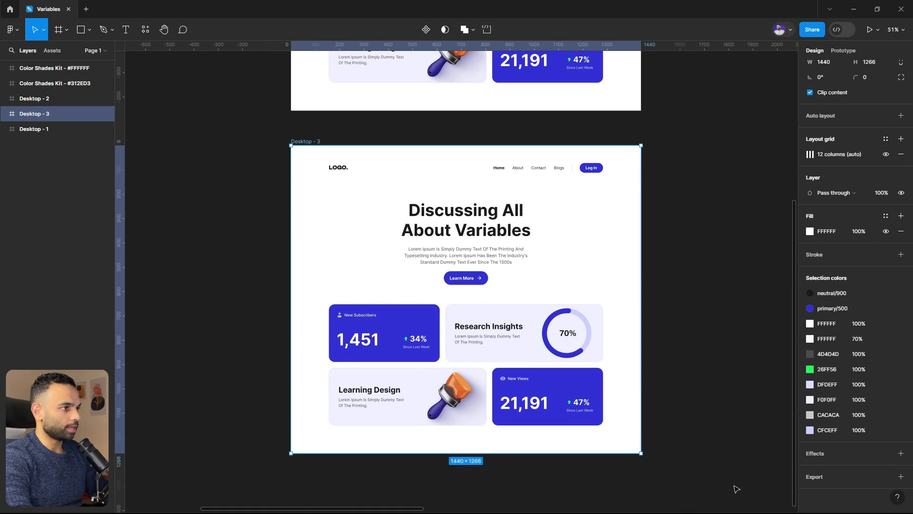
{"action": "left_click", "coordinate": [885, 324]}
{"action": "scroll", "coordinate": [749, 400], "scroll_direction": "down", "scroll_amount": 5}
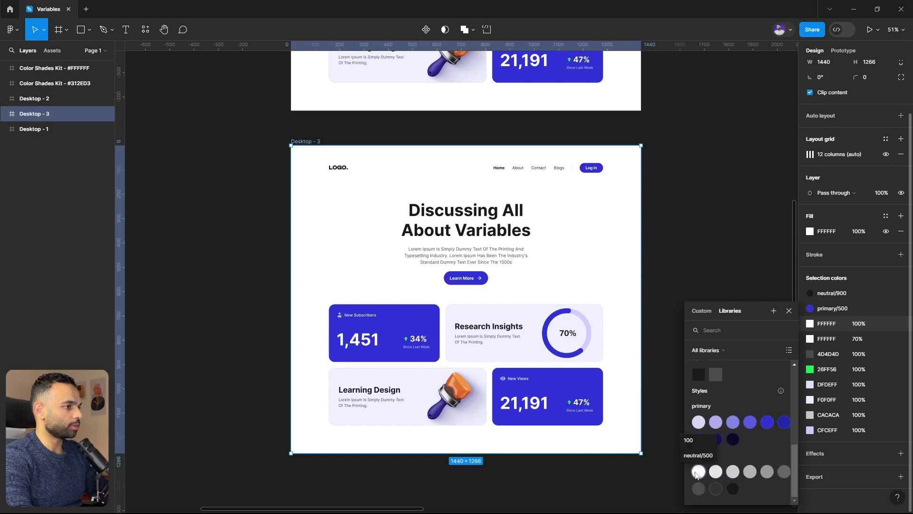
{"action": "left_click", "coordinate": [698, 472]}
{"action": "scroll", "coordinate": [341, 266], "scroll_direction": "down", "scroll_amount": 2}
Step: Compare the color styles used in Desktop - 3 with the color variables used in Desktop - 1
{"action": "scroll", "coordinate": [341, 266], "scroll_direction": "up", "scroll_amount": 2}
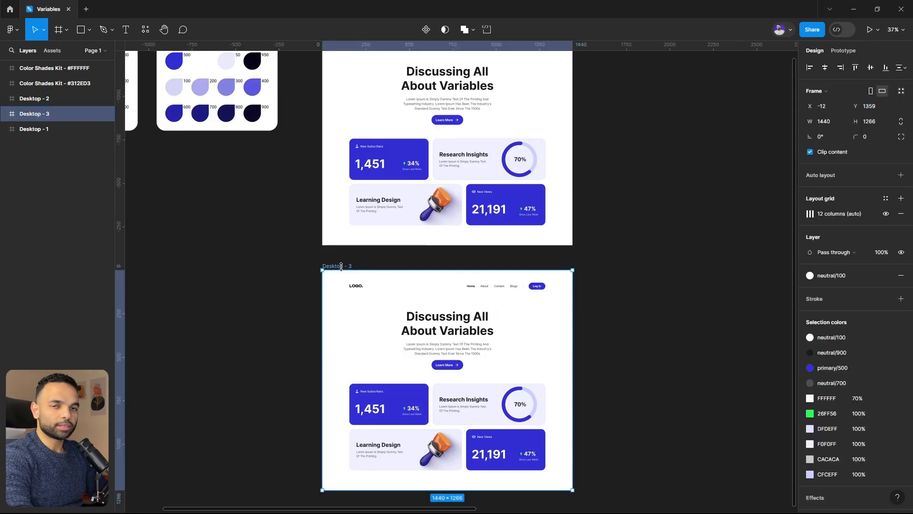
{"action": "scroll", "coordinate": [341, 267], "scroll_direction": "up", "scroll_amount": 4}
{"action": "left_click", "coordinate": [352, 193]}
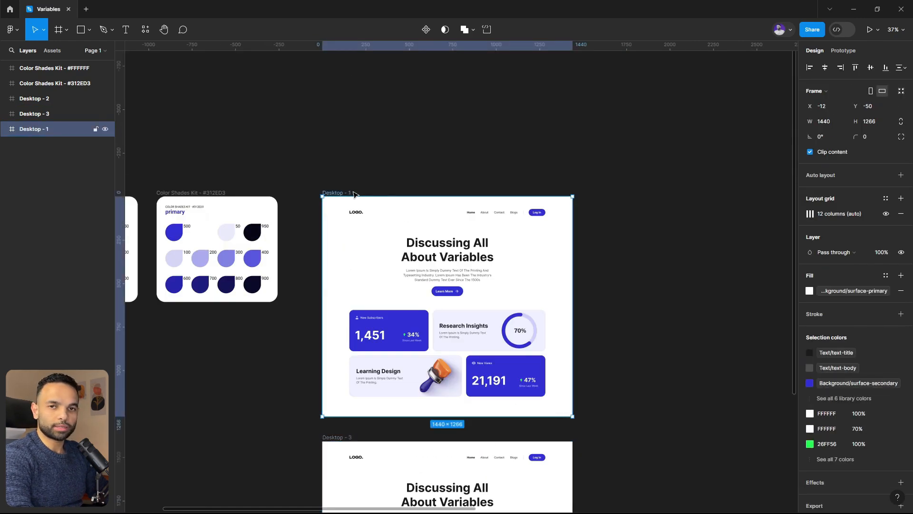
{"action": "left_click", "coordinate": [359, 175]}
{"action": "scroll", "coordinate": [359, 176], "scroll_direction": "down", "scroll_amount": 2}
{"action": "scroll", "coordinate": [459, 261], "scroll_direction": "up", "scroll_amount": 1}
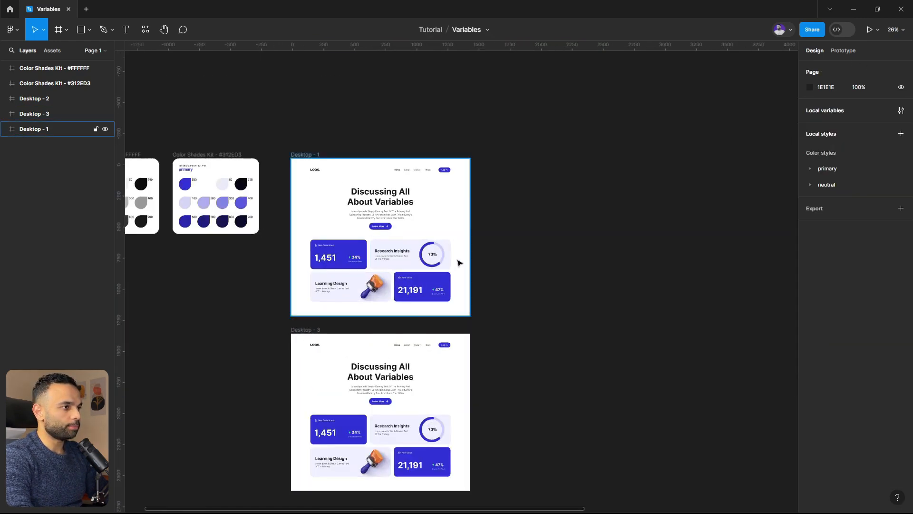
Step: Make two side-by-side copies each of Desktop - 1 and Desktop - 3, and move the lower row farther down
{"action": "left_click", "coordinate": [308, 333]}
{"action": "key", "text": "ctrl+d"}
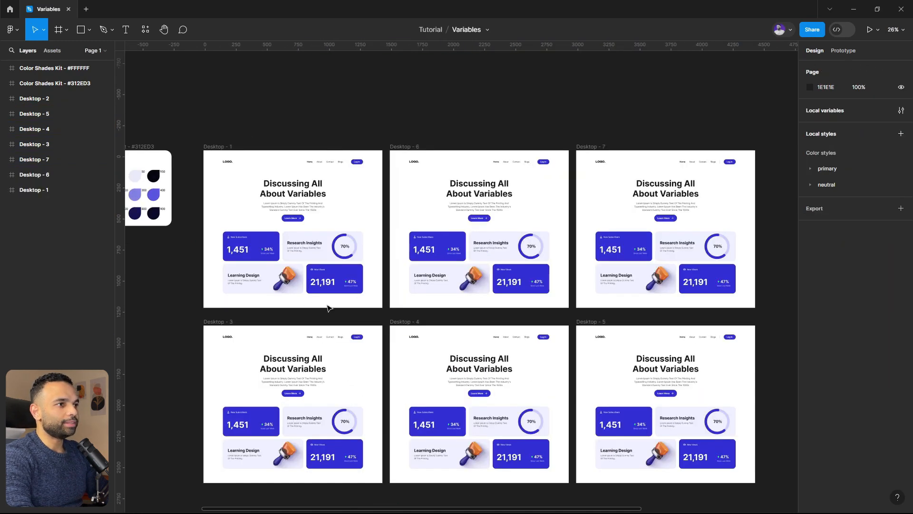
{"action": "scroll", "coordinate": [460, 288], "scroll_direction": "down", "scroll_amount": 2}
{"action": "left_click_drag", "start_coordinate": [195, 256], "coordinate": [764, 465]}
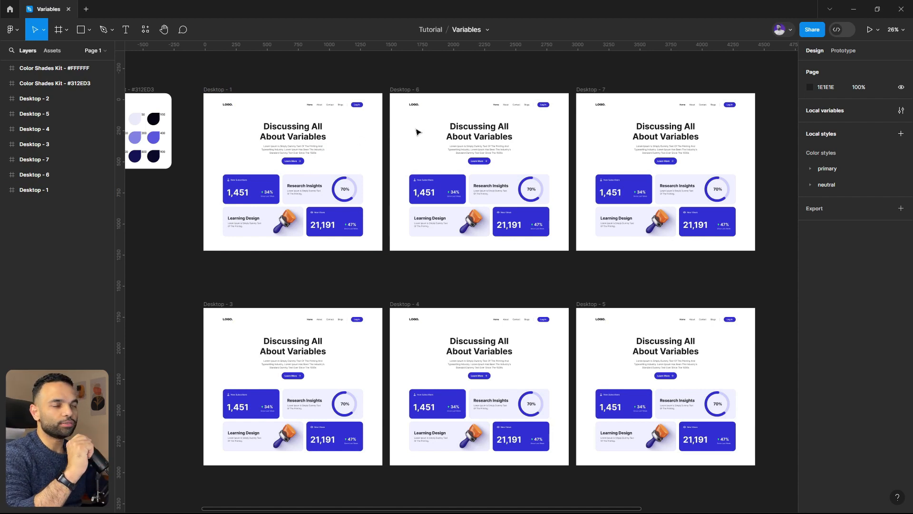
Step: Check which fill variable the New Subscribers and New Views cards in Desktop - 1 use
{"action": "left_click", "coordinate": [276, 184]}
{"action": "left_click", "coordinate": [333, 221]}
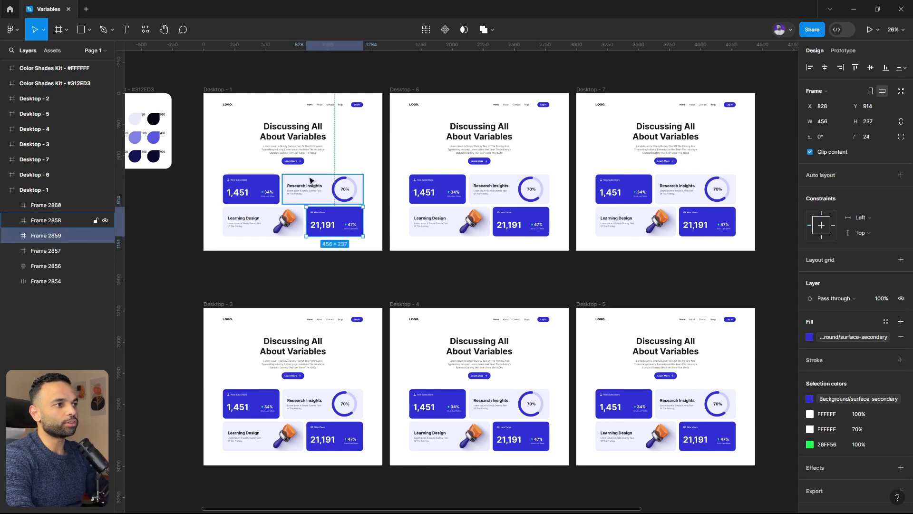
{"action": "left_click", "coordinate": [299, 86]}
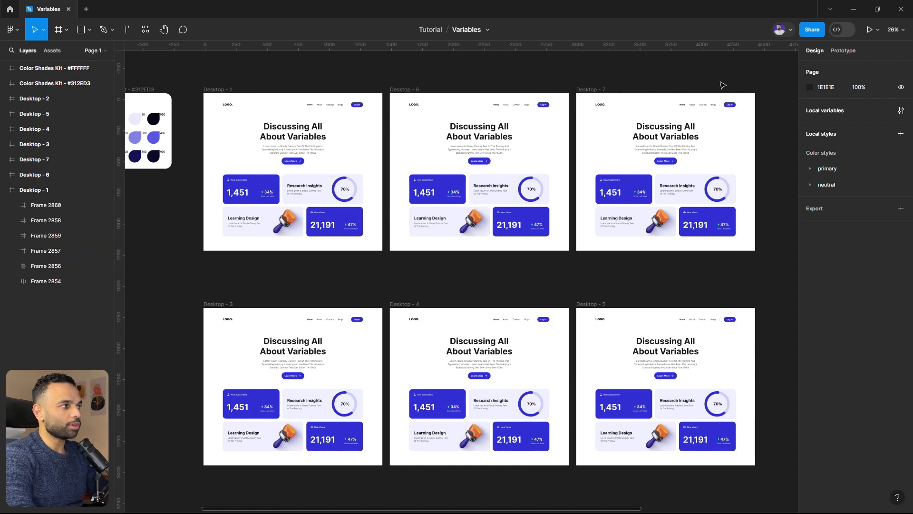
Step: Link the primary-button-default token in the Tokens collection to primary/900 and close the variables window
{"action": "left_click", "coordinate": [902, 112]}
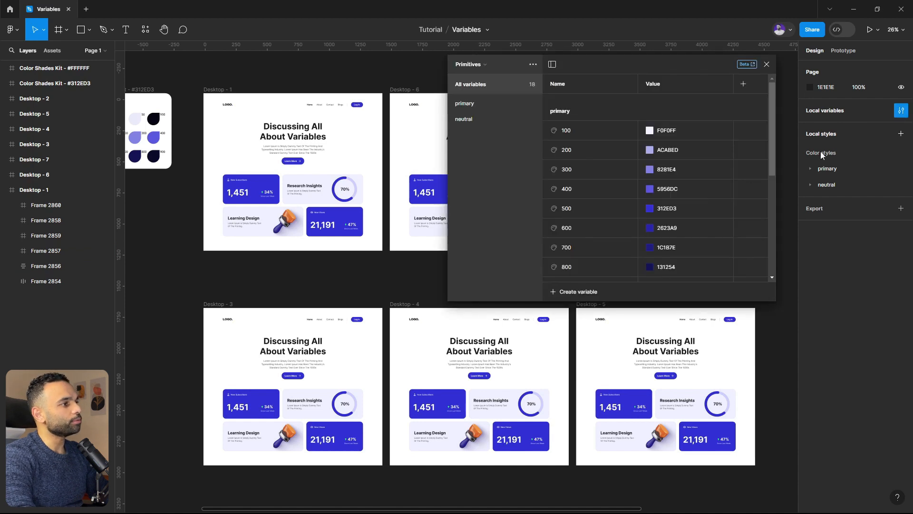
{"action": "left_click", "coordinate": [475, 65]}
{"action": "left_click", "coordinate": [476, 78]}
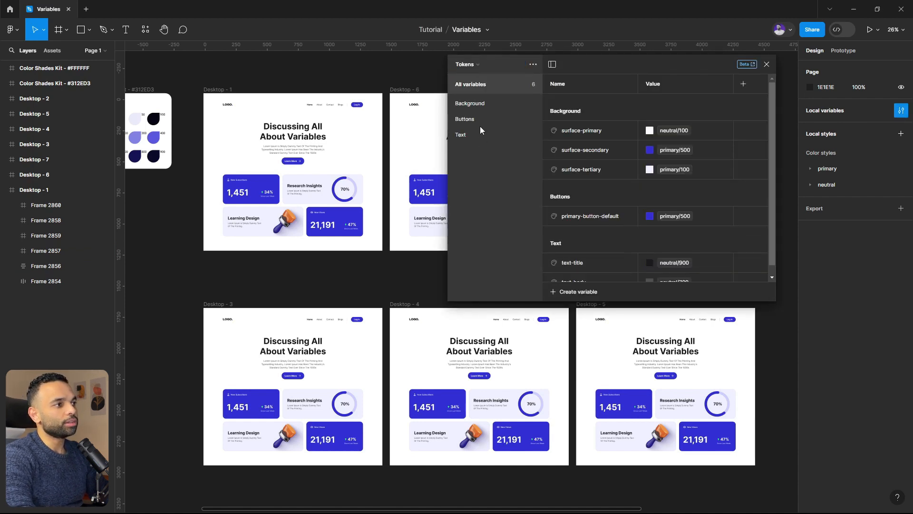
{"action": "left_click", "coordinate": [472, 118]}
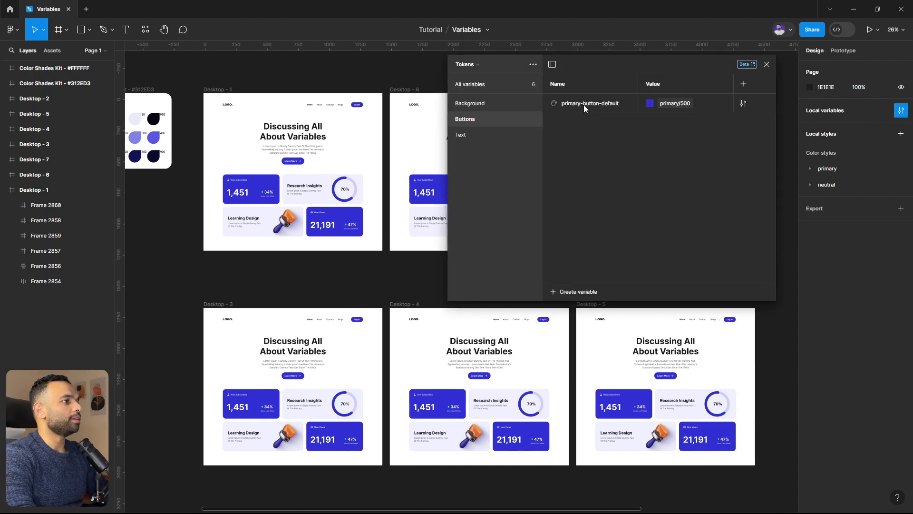
{"action": "left_click", "coordinate": [669, 103]}
{"action": "left_click", "coordinate": [695, 237]}
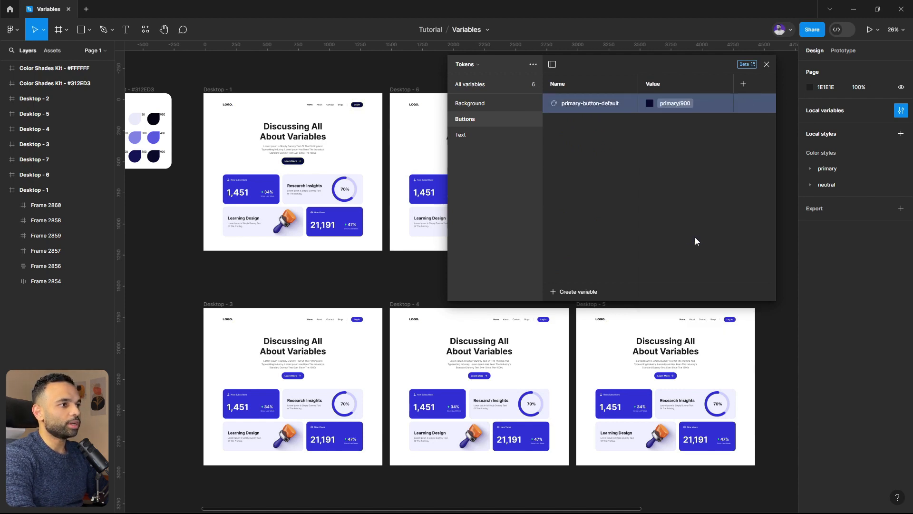
{"action": "left_click", "coordinate": [767, 64]}
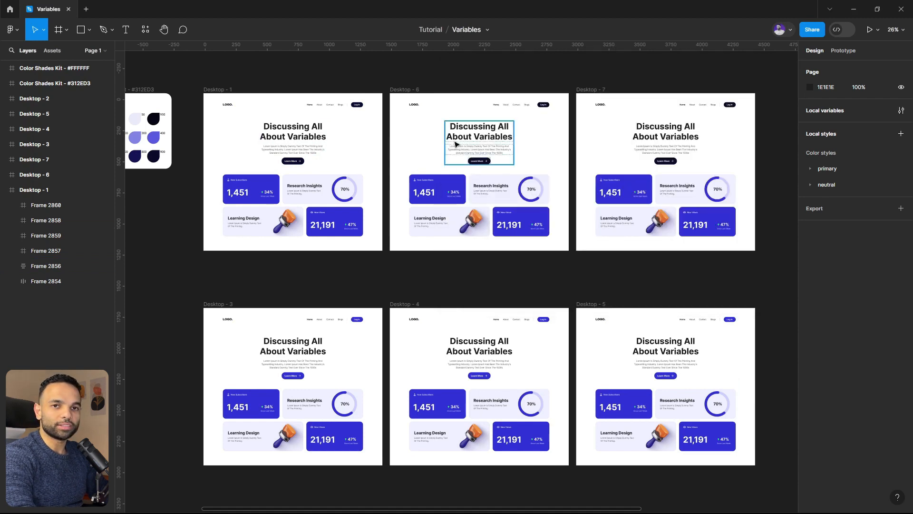
Step: Examine the card fills in Desktop - 1 alongside the recolored buttons, and clear the selection
{"action": "left_click", "coordinate": [252, 184]}
{"action": "left_click", "coordinate": [336, 219]}
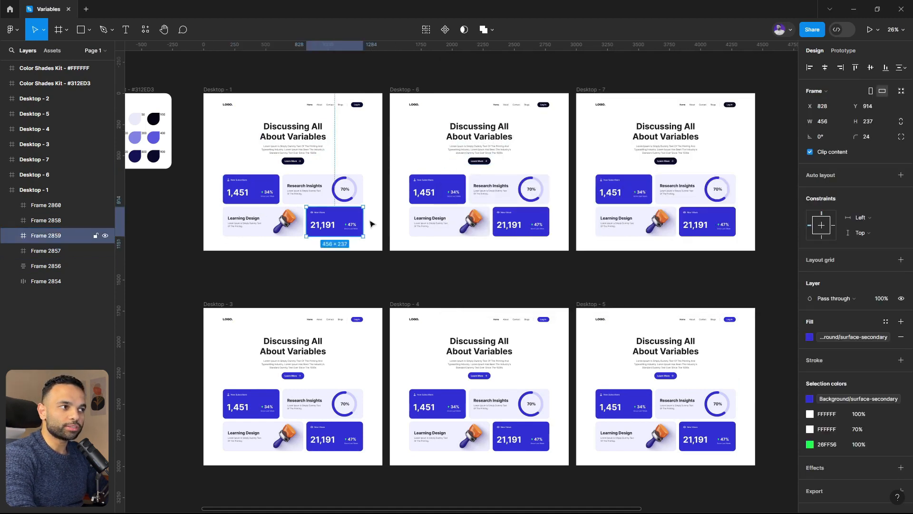
{"action": "left_click", "coordinate": [245, 296]}
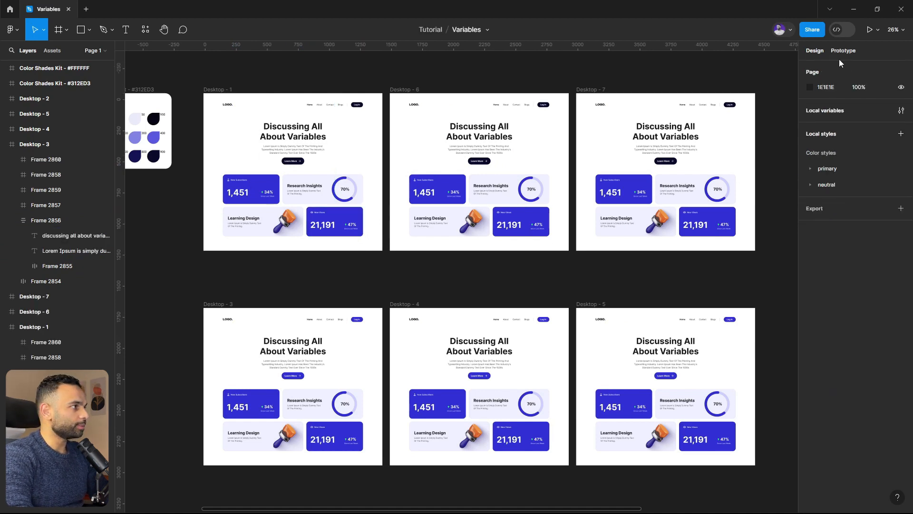
Step: Try a darker shade for the primary/500 color style, undo the change, and close the style editor
{"action": "left_click", "coordinate": [812, 168]}
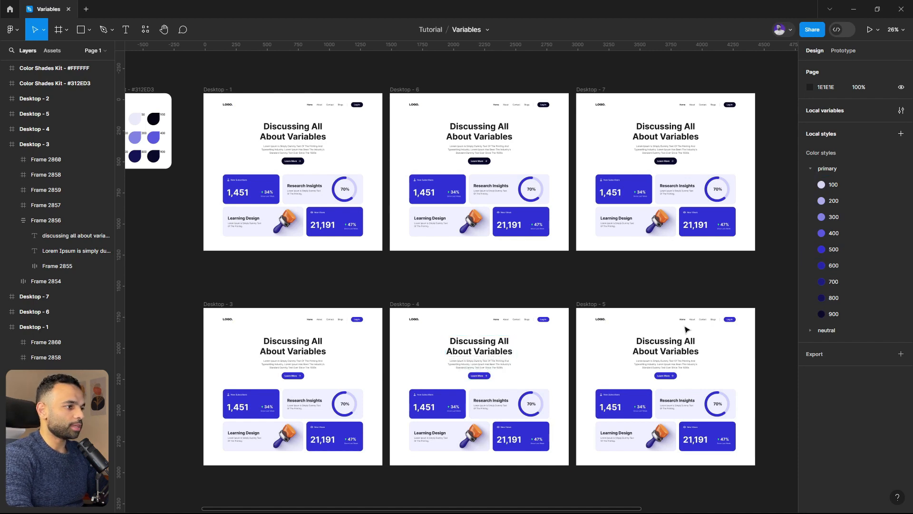
{"action": "left_click", "coordinate": [901, 249]}
{"action": "left_click", "coordinate": [666, 394]}
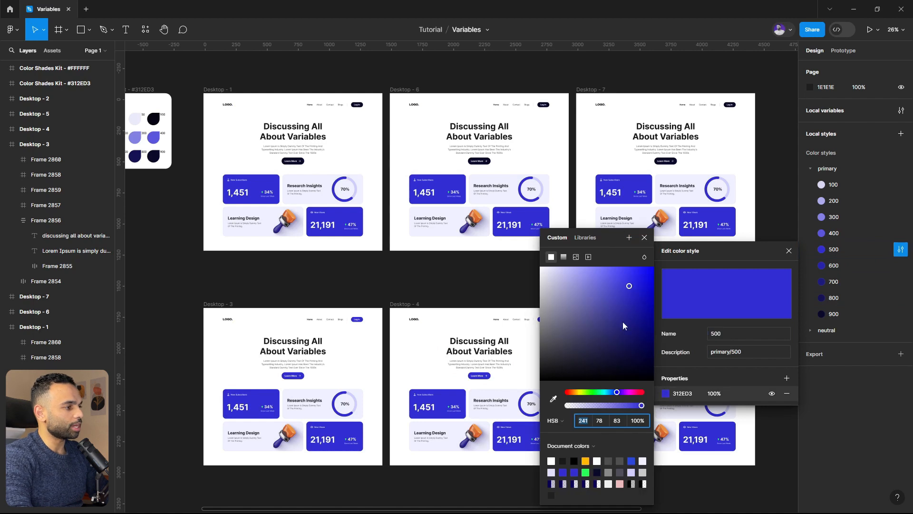
{"action": "left_click_drag", "start_coordinate": [629, 289], "coordinate": [621, 352]}
{"action": "key", "text": "ctrl+z"}
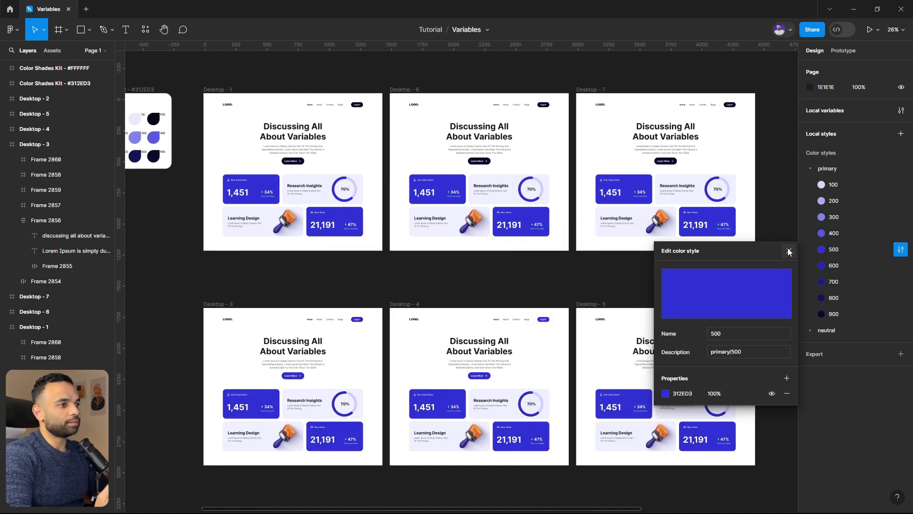
{"action": "left_click", "coordinate": [789, 252]}
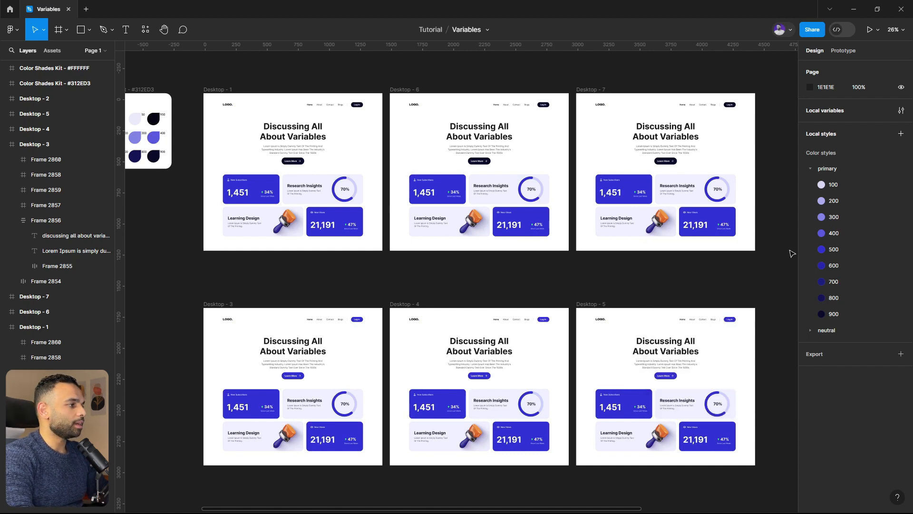
Step: Select the Learn More and Log In buttons together in the Desktop - 3 frame
{"action": "left_click", "coordinate": [299, 377]}
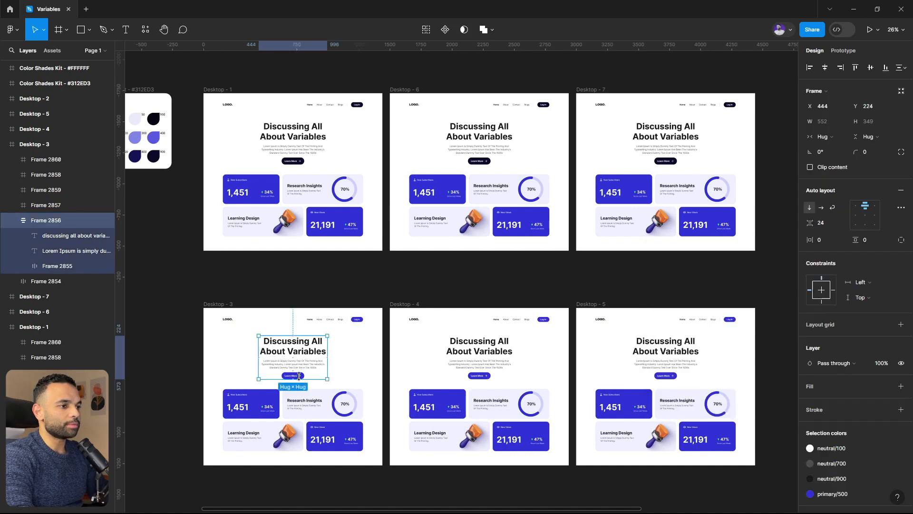
{"action": "left_click", "coordinate": [300, 376]}
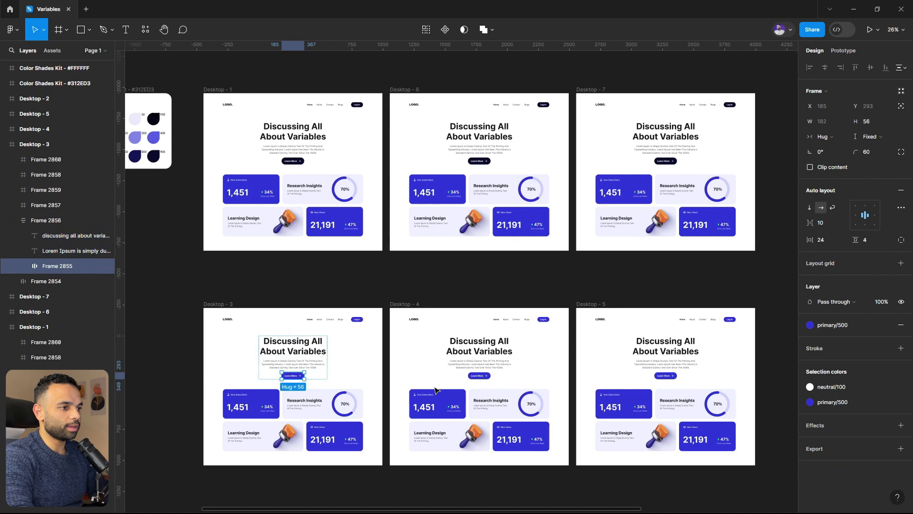
{"action": "left_click", "coordinate": [360, 322], "text": "shift"}
{"action": "double_click", "coordinate": [360, 319], "text": "shift"}
{"action": "left_click", "coordinate": [360, 319], "text": "shift"}
{"action": "left_click", "coordinate": [360, 320], "text": "shift"}
{"action": "double_click", "coordinate": [360, 320], "text": "shift"}
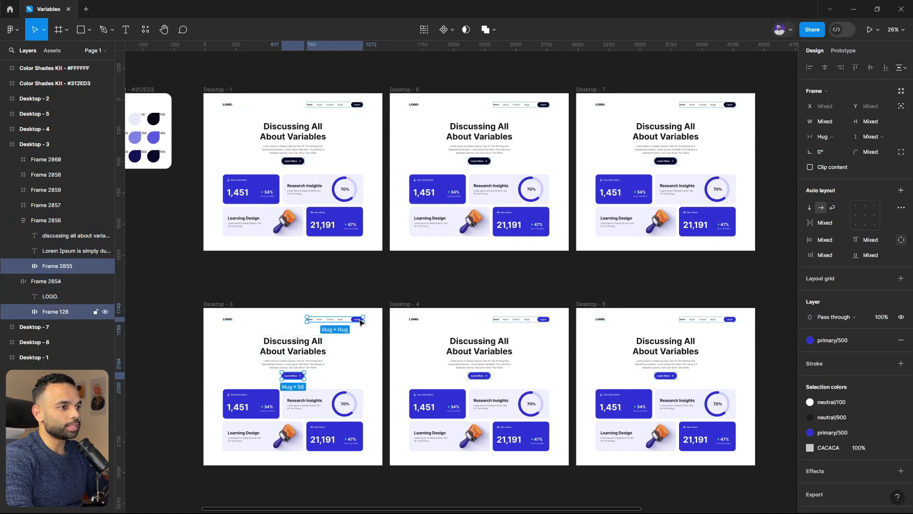
{"action": "double_click", "coordinate": [361, 319], "text": "shift"}
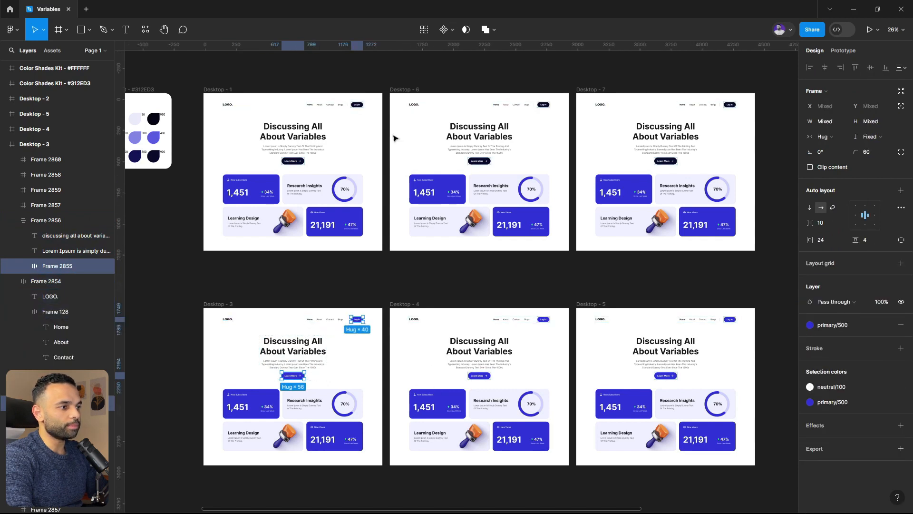
Step: Set the fill of the matching buttons in only Desktop - 3, Desktop - 4 and Desktop - 5 to the primary/900 style
{"action": "left_click", "coordinate": [426, 30]}
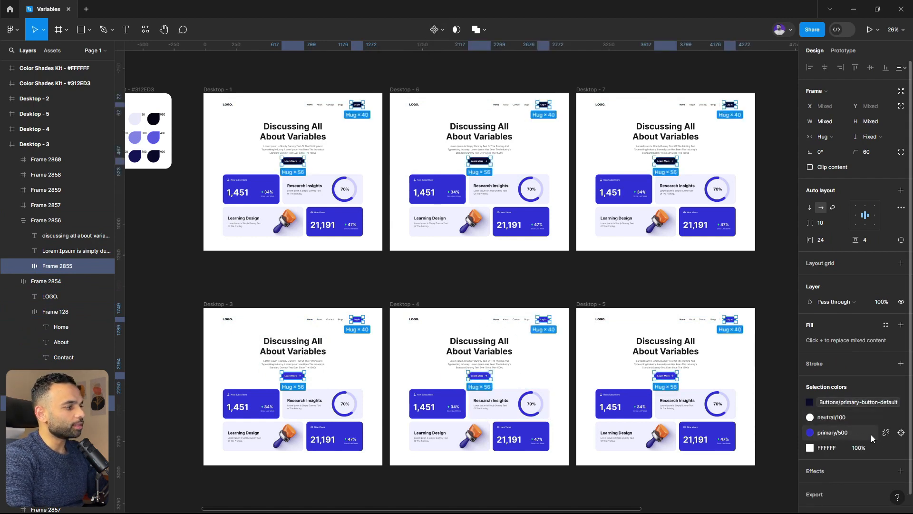
{"action": "left_click", "coordinate": [292, 161], "text": "shift"}
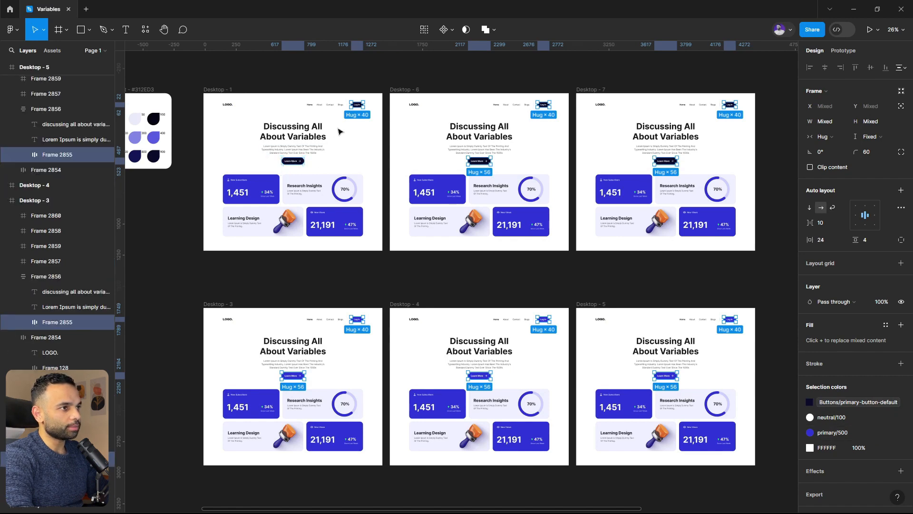
{"action": "left_click", "coordinate": [356, 106], "text": "shift"}
{"action": "left_click", "coordinate": [479, 161], "text": "shift"}
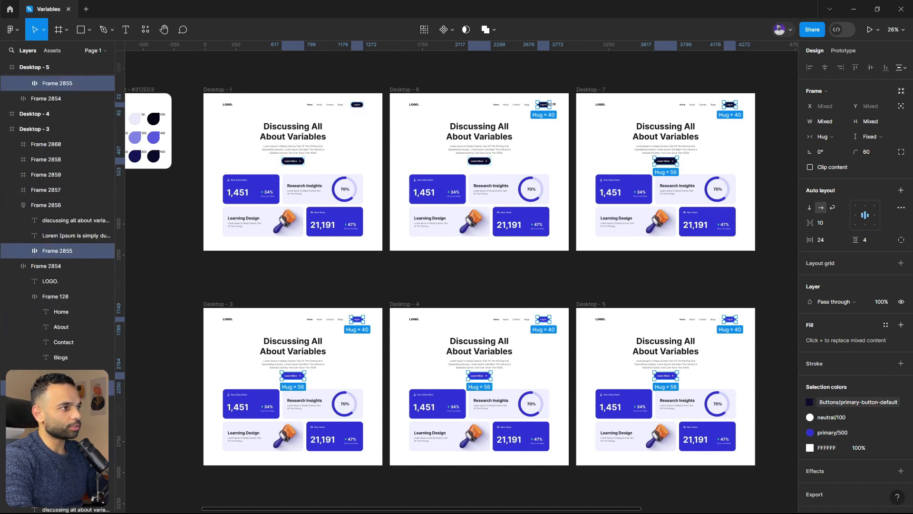
{"action": "left_click", "coordinate": [543, 105], "text": "shift"}
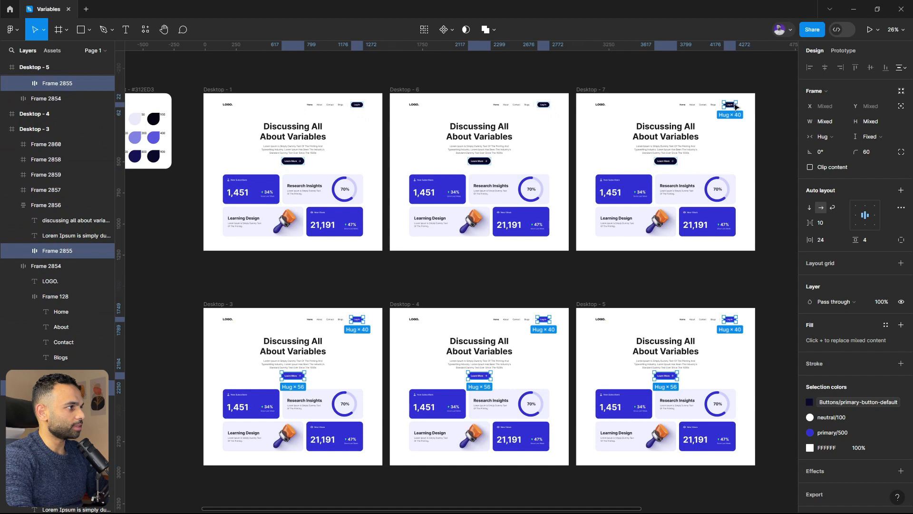
{"action": "left_click", "coordinate": [732, 104], "text": "shift"}
{"action": "left_click", "coordinate": [840, 327]}
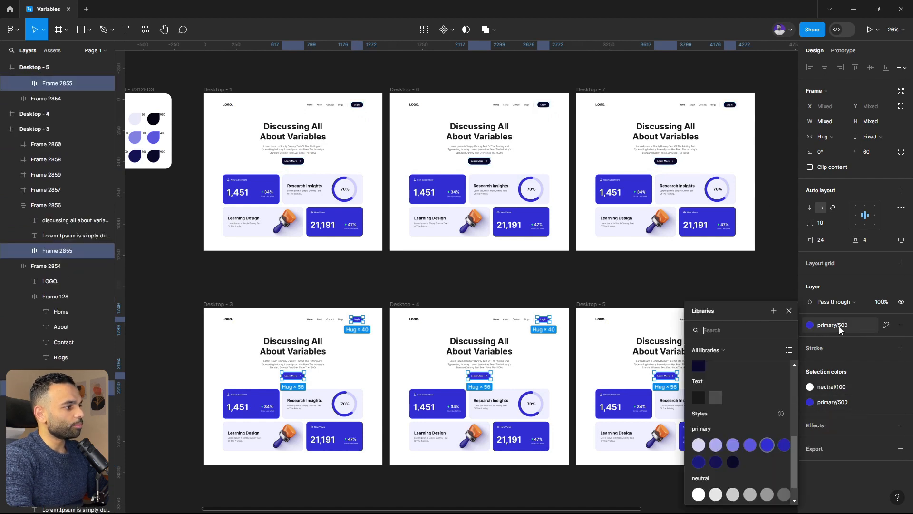
{"action": "left_click", "coordinate": [733, 462]}
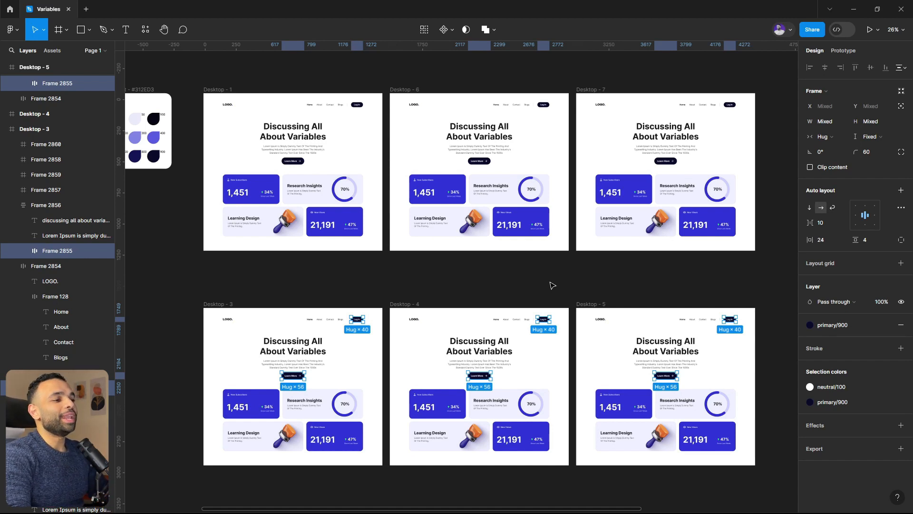
{"action": "scroll", "coordinate": [514, 284], "scroll_direction": "down", "scroll_amount": 2}
{"action": "left_click", "coordinate": [512, 282]}
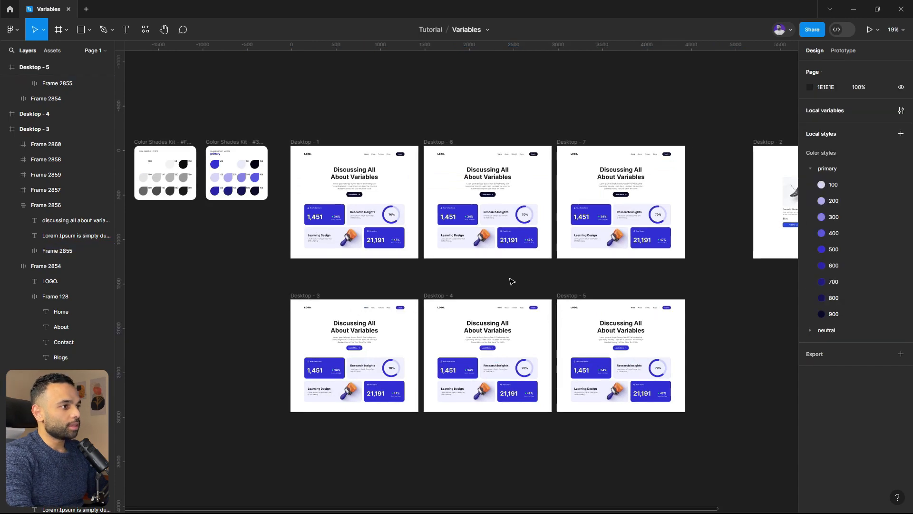
Step: Undo the recent button colour changes across the desktop frames
{"action": "key", "text": "ctrl+z"}
{"action": "key", "text": "ctrl+z"}
{"action": "key", "text": "ctrl+z"}
{"action": "key", "text": "ctrl+z"}
{"action": "key", "text": "ctrl+z"}
{"action": "key", "text": "ctrl+z"}
{"action": "key", "text": "ctrl+z"}
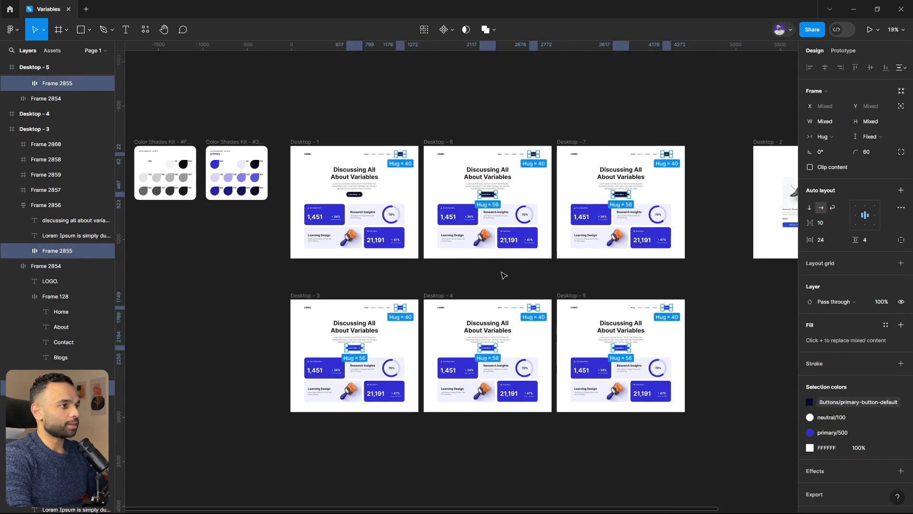
Step: Select all six desktop frames and show the file's list of pages
{"action": "left_click", "coordinate": [304, 142]}
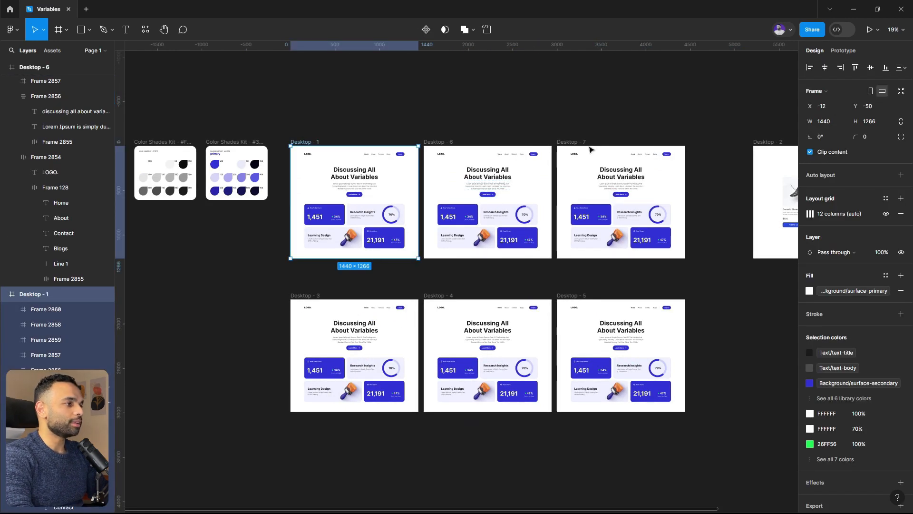
{"action": "left_click", "coordinate": [307, 295]}
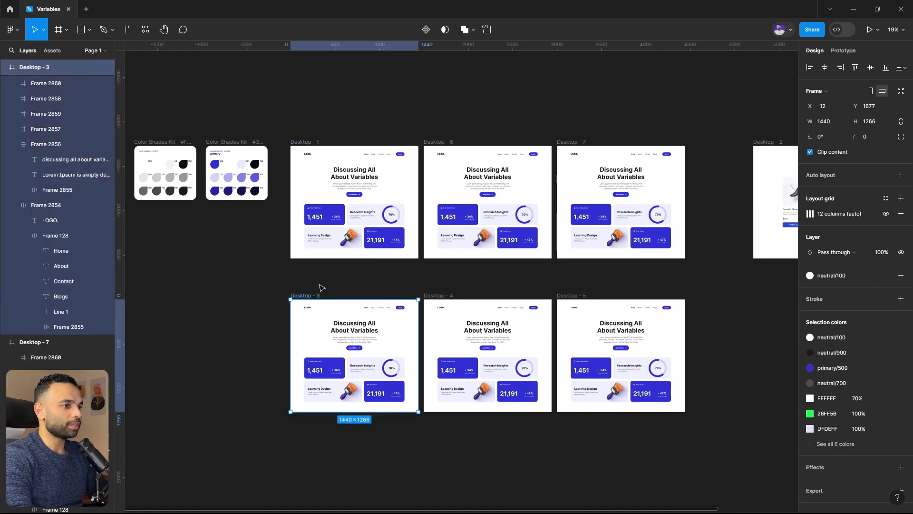
{"action": "left_click", "coordinate": [304, 264]}
{"action": "left_click_drag", "start_coordinate": [299, 164], "coordinate": [712, 465]}
{"action": "left_click", "coordinate": [90, 51]}
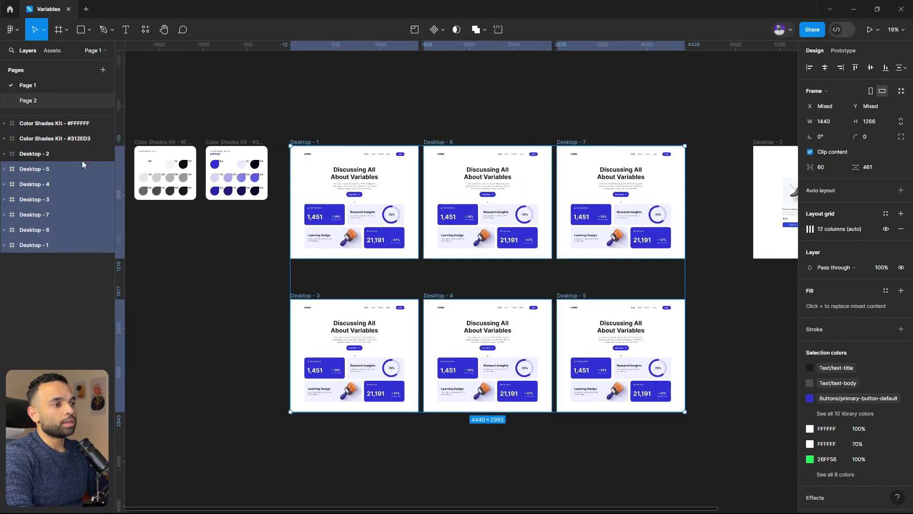
{"action": "left_click", "coordinate": [284, 239]}
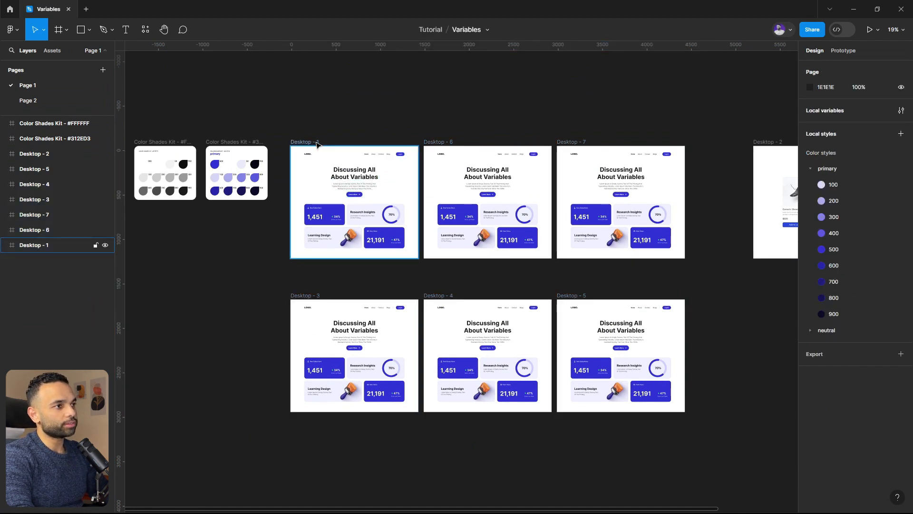
Step: Set the primary-button-default variable in the Buttons group of the Tokens collection to primary/900
{"action": "left_click", "coordinate": [901, 111]}
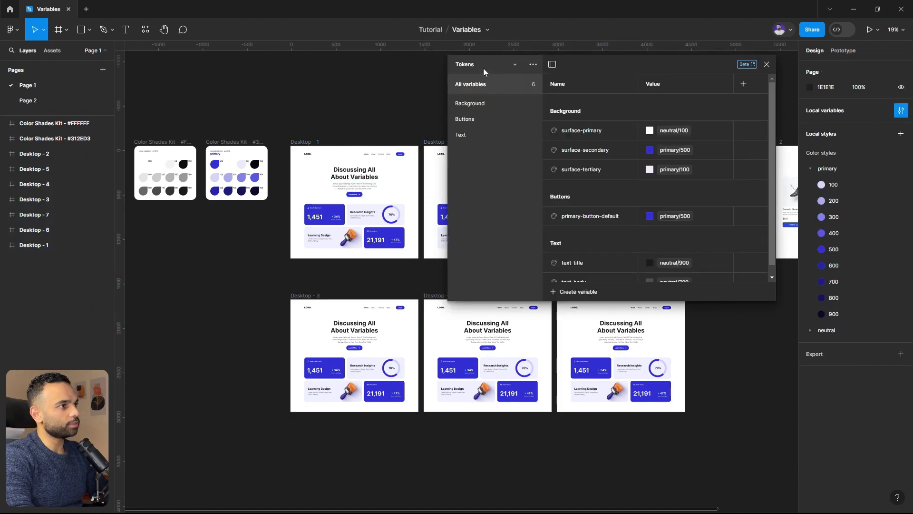
{"action": "left_click", "coordinate": [467, 120]}
{"action": "left_click", "coordinate": [676, 104]}
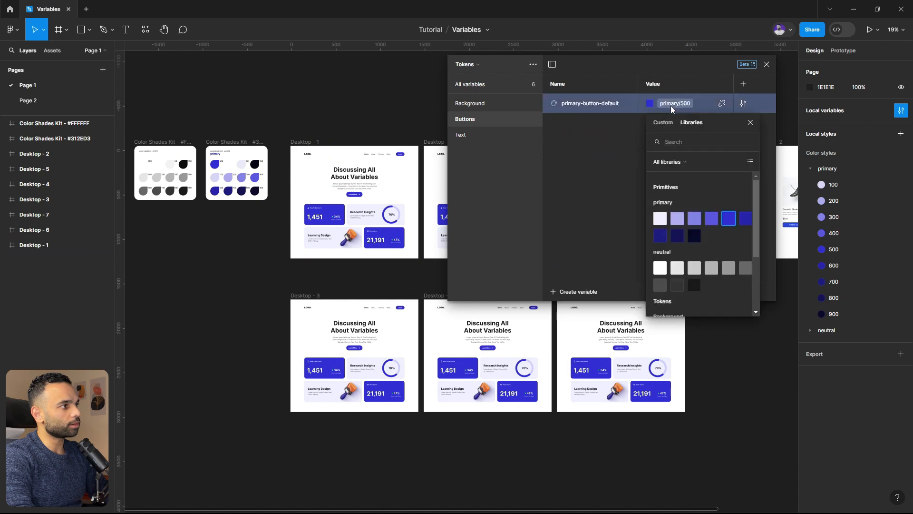
{"action": "left_click", "coordinate": [695, 236]}
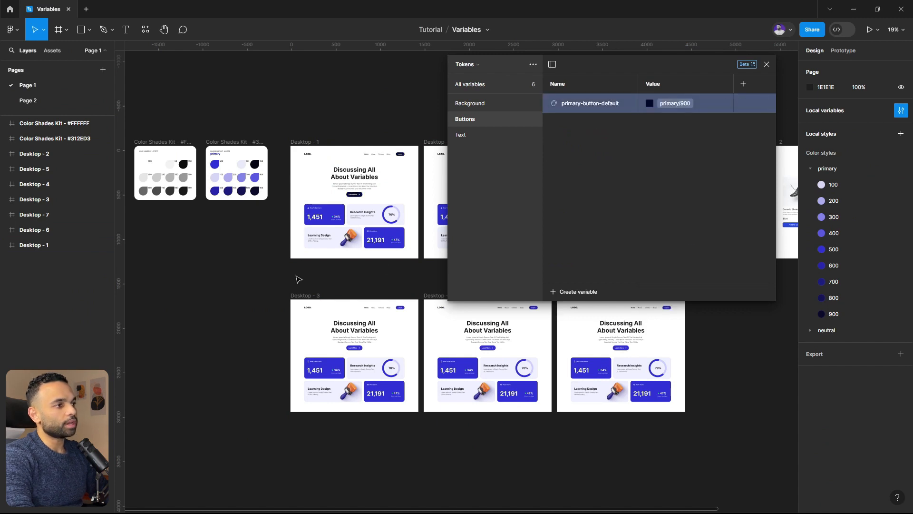
{"action": "left_click", "coordinate": [766, 65]}
Step: Check the button colours of the frames on Page 2 and return to Page 1
{"action": "left_click", "coordinate": [50, 102]}
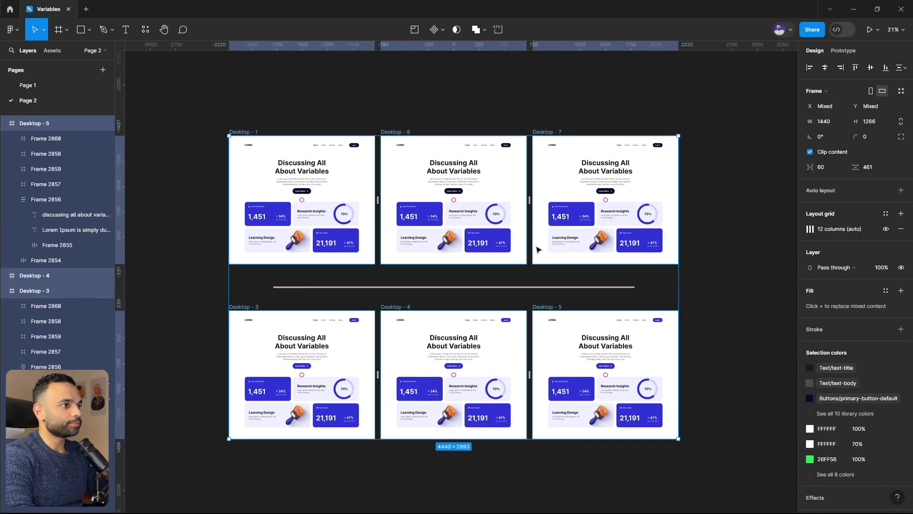
{"action": "left_click", "coordinate": [768, 250]}
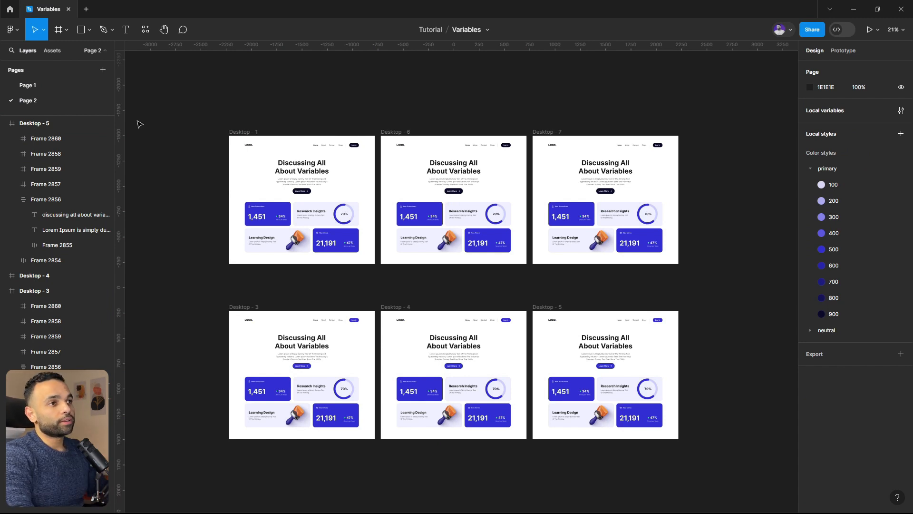
{"action": "left_click", "coordinate": [59, 87]}
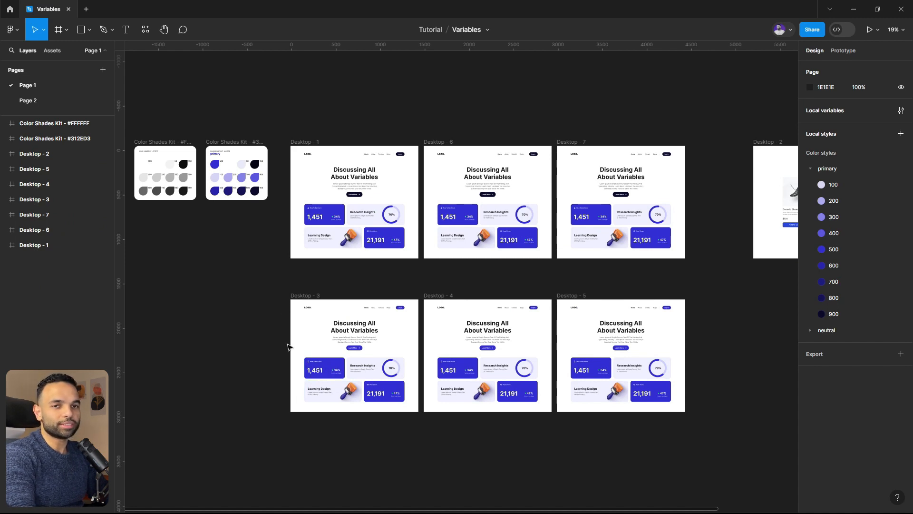
Step: Apply the primary/900 style to all matching primary/500 buttons on Page 1 and check the frames on Page 2
{"action": "left_click", "coordinate": [352, 348]}
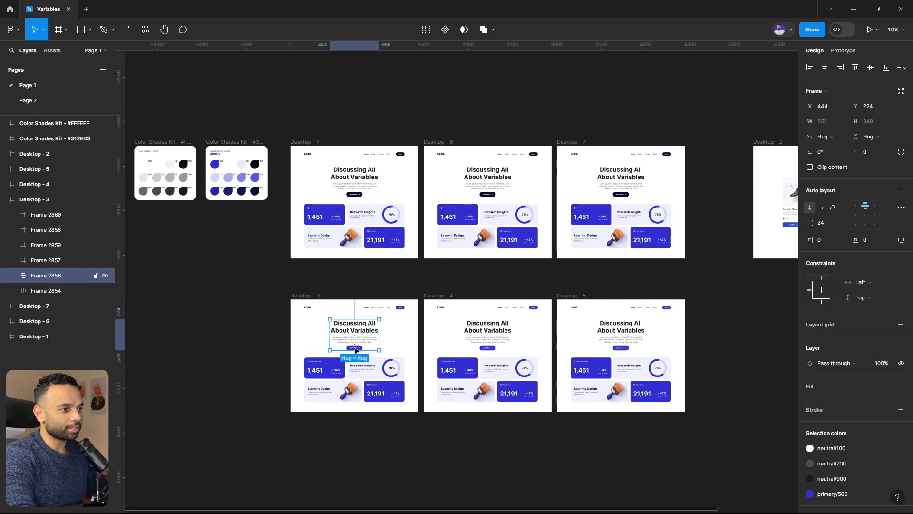
{"action": "double_click", "coordinate": [353, 349]}
{"action": "left_click", "coordinate": [400, 308], "text": "ctrl+shift"}
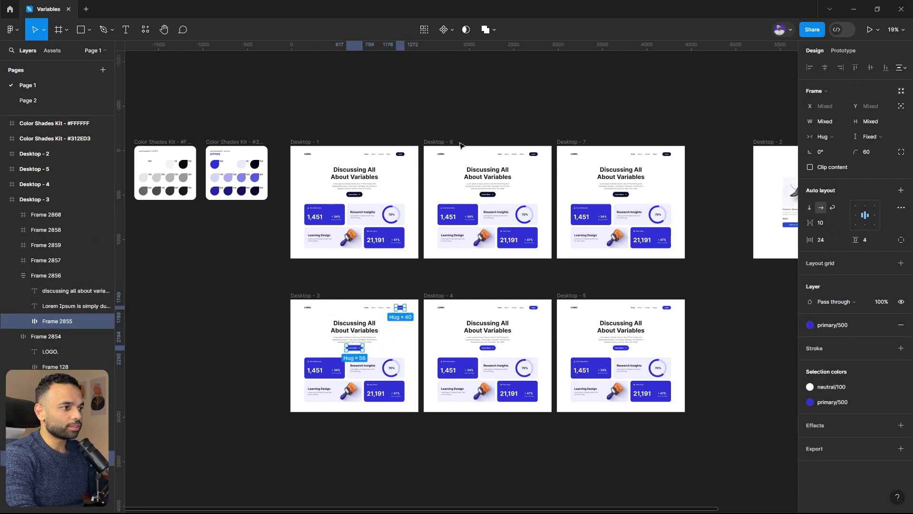
{"action": "left_click", "coordinate": [424, 30]}
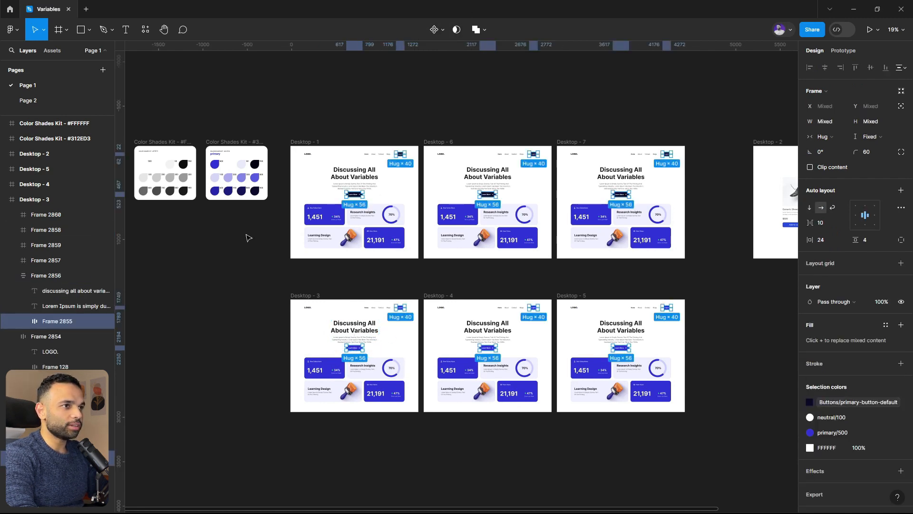
{"action": "left_click", "coordinate": [833, 434]}
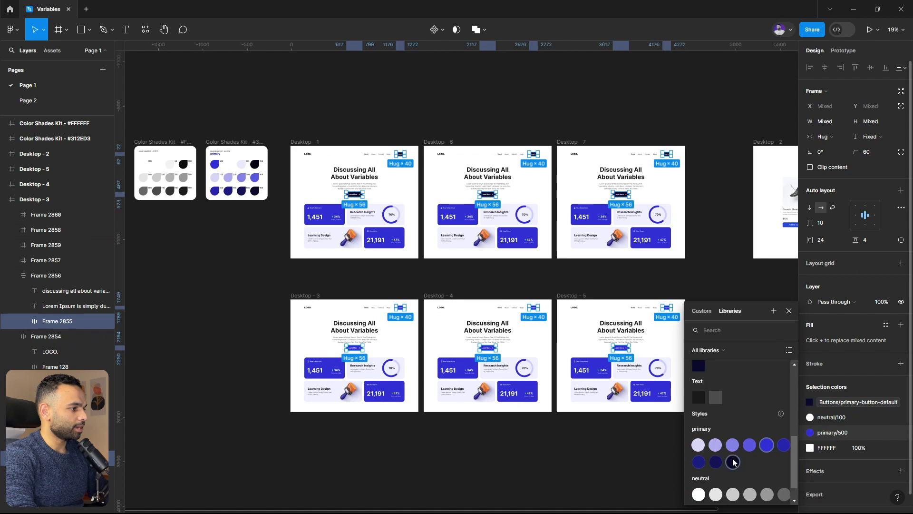
{"action": "key", "text": "Escape"}
{"action": "left_click", "coordinate": [61, 100]}
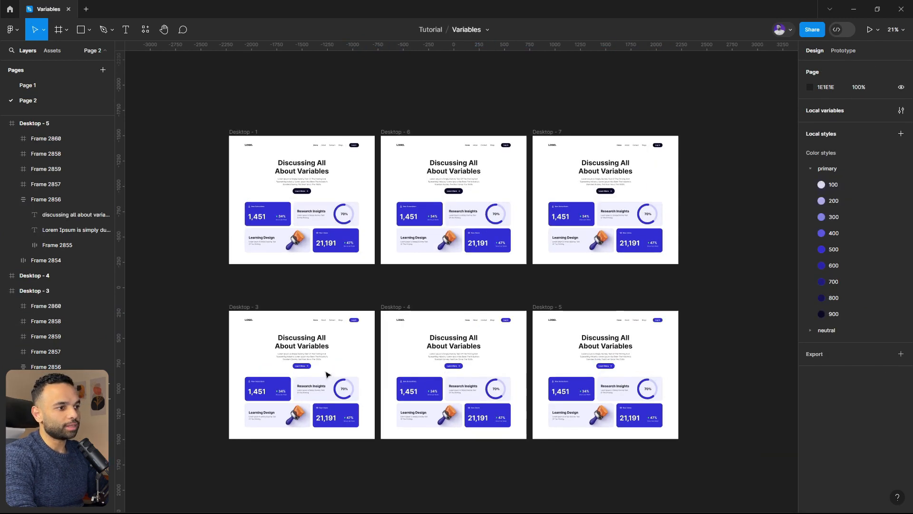
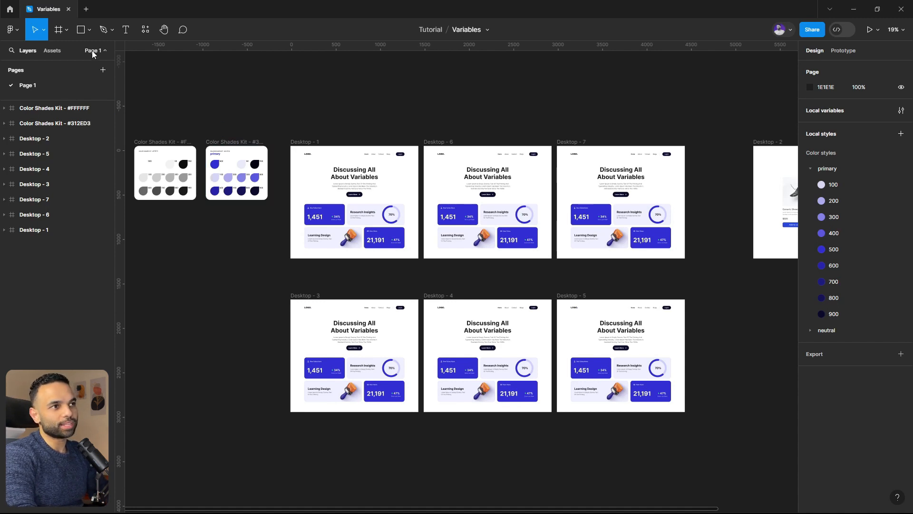
Step: Collapse the page list and delete the lower-row frames Desktop - 3, Desktop - 4 and Desktop - 5
{"action": "left_click", "coordinate": [104, 50]}
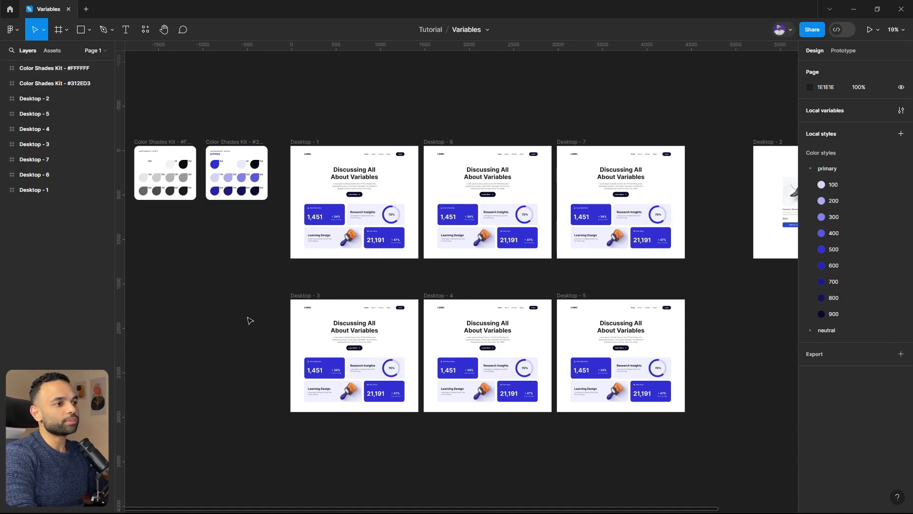
{"action": "left_click_drag", "start_coordinate": [249, 320], "coordinate": [708, 455]}
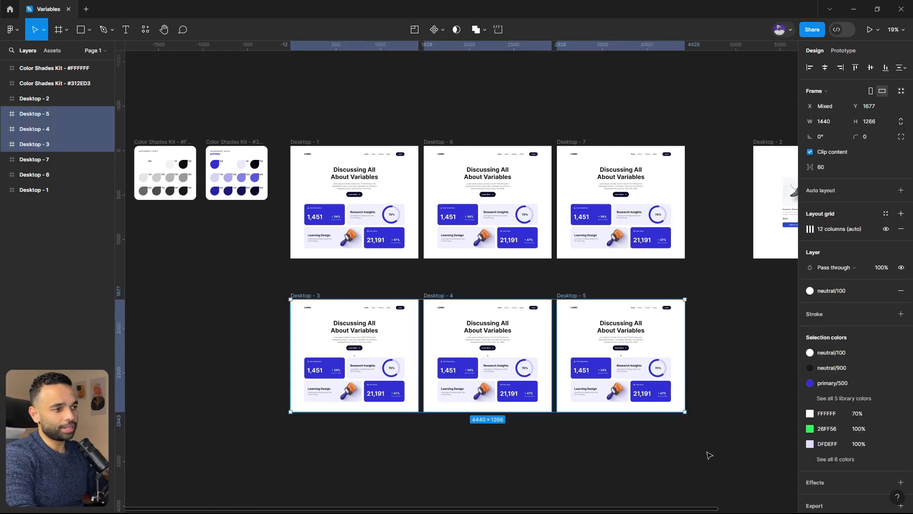
{"action": "key", "text": "Delete"}
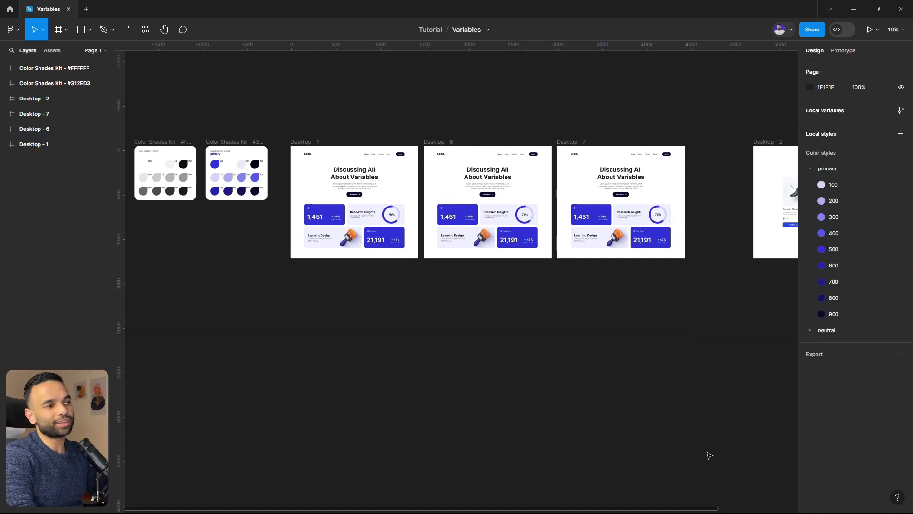
Step: Set the primary-button-default variable in the Tokens collection to primary/500
{"action": "left_click", "coordinate": [900, 112]}
{"action": "left_click", "coordinate": [680, 218]}
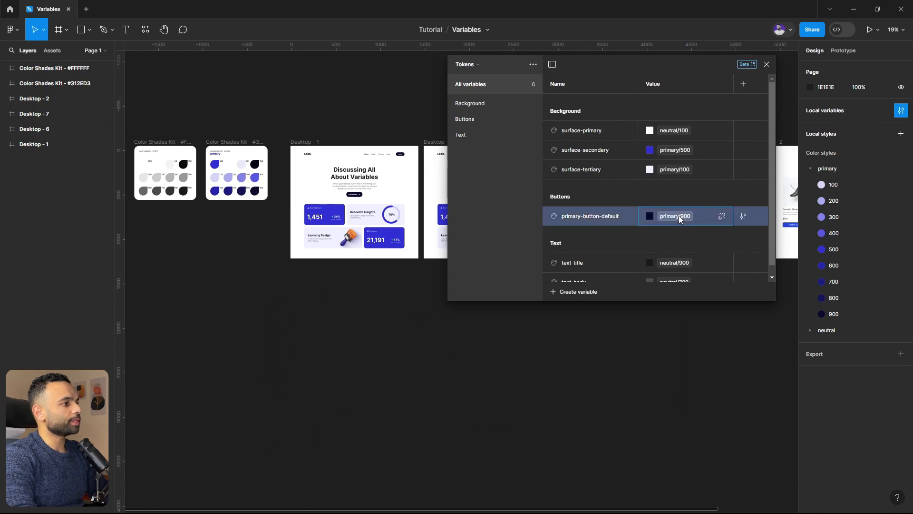
{"action": "left_click", "coordinate": [678, 215]}
{"action": "left_click", "coordinate": [747, 327]}
Step: Delete the Desktop - 6 and Desktop - 7 frames and the local primary and neutral colour style groups
{"action": "left_click_drag", "start_coordinate": [427, 302], "coordinate": [577, 143]}
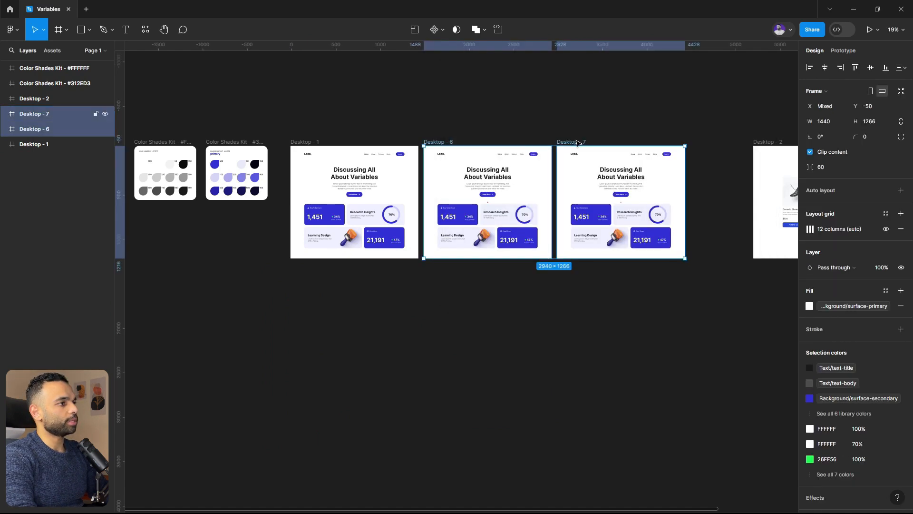
{"action": "key", "text": "Delete"}
{"action": "scroll", "coordinate": [286, 149], "scroll_direction": "up", "scroll_amount": 5}
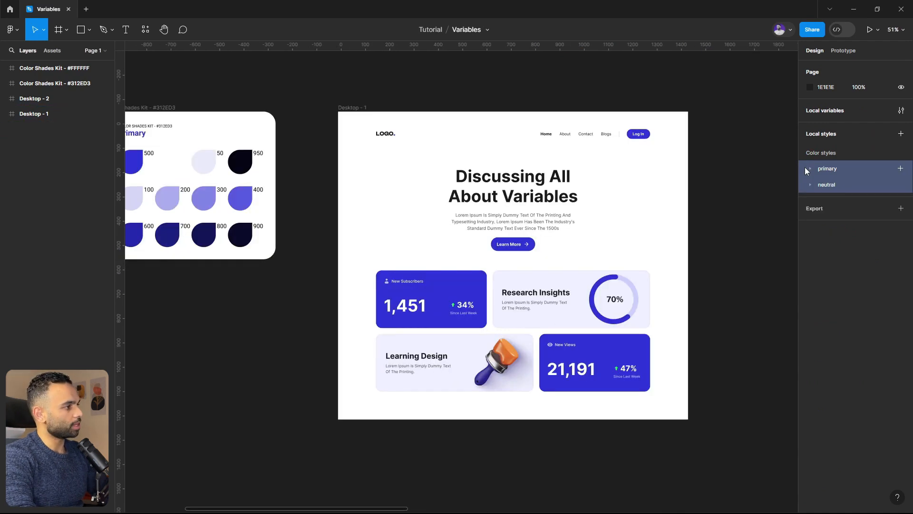
{"action": "key", "text": "Delete"}
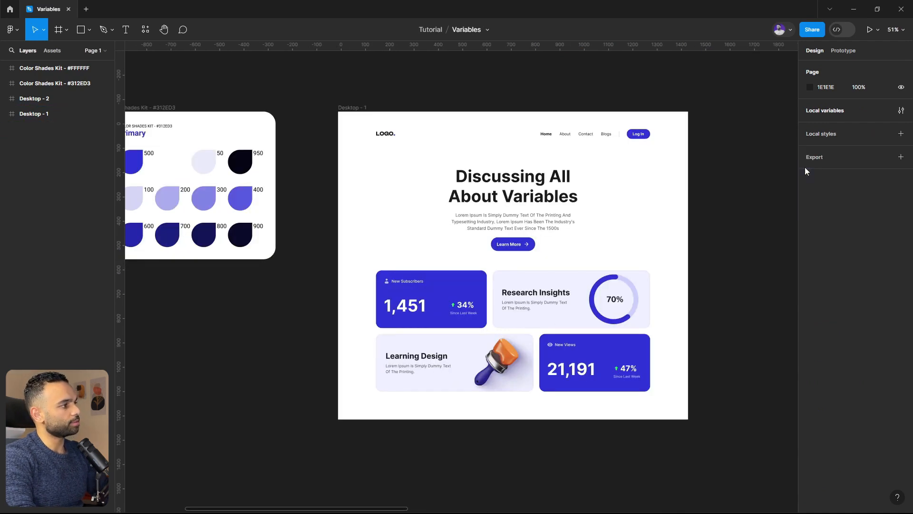
Step: Widen the local variables window and rename the Tokens collection's value column to Light
{"action": "left_click", "coordinate": [901, 110]}
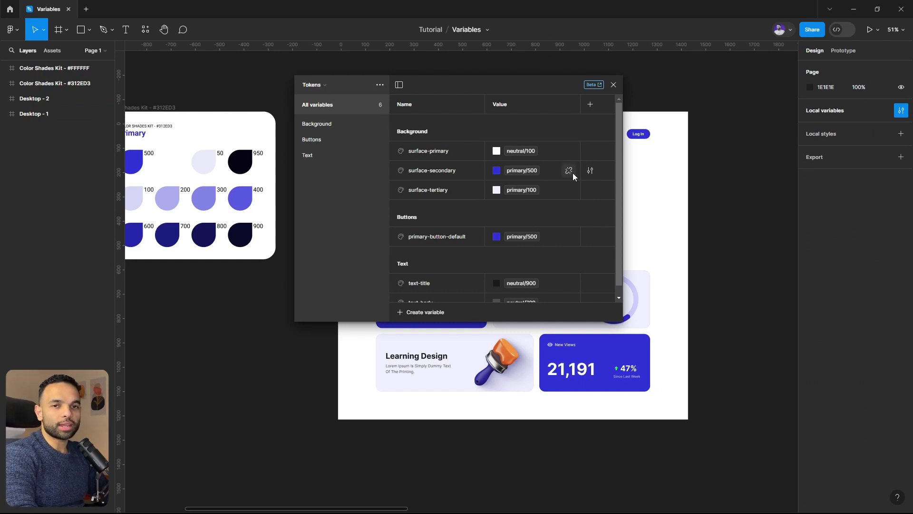
{"action": "left_click_drag", "start_coordinate": [623, 315], "coordinate": [715, 315]}
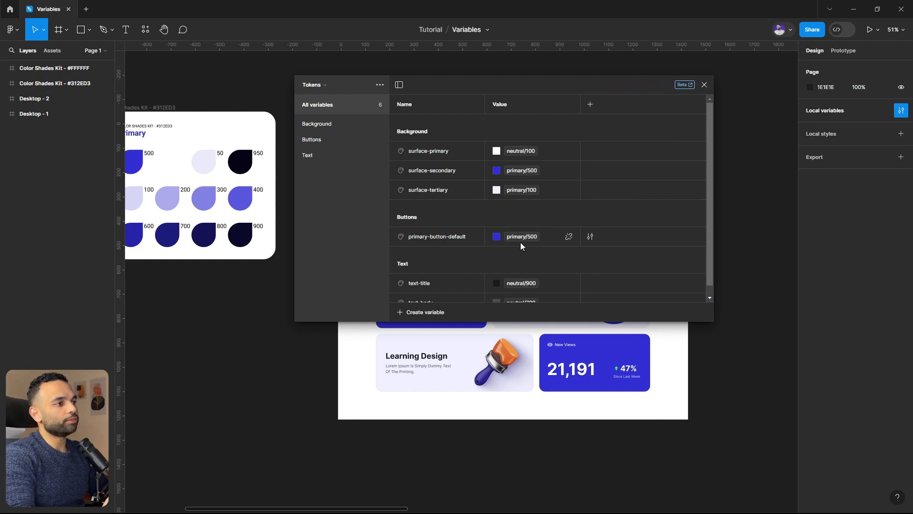
{"action": "double_click", "coordinate": [502, 105]}
{"action": "type", "text": "Light"}
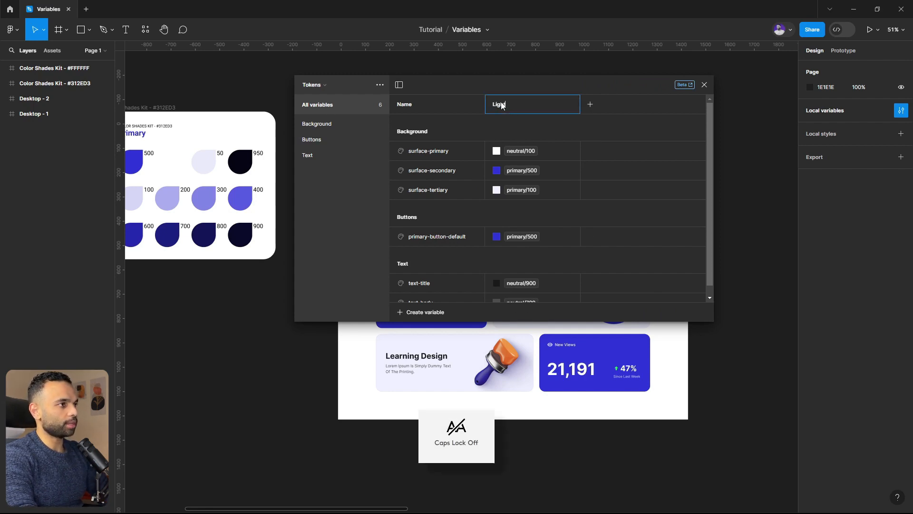
Step: Add a second mode to the Tokens collection and name it Dark
{"action": "left_click", "coordinate": [591, 105]}
{"action": "double_click", "coordinate": [593, 105]}
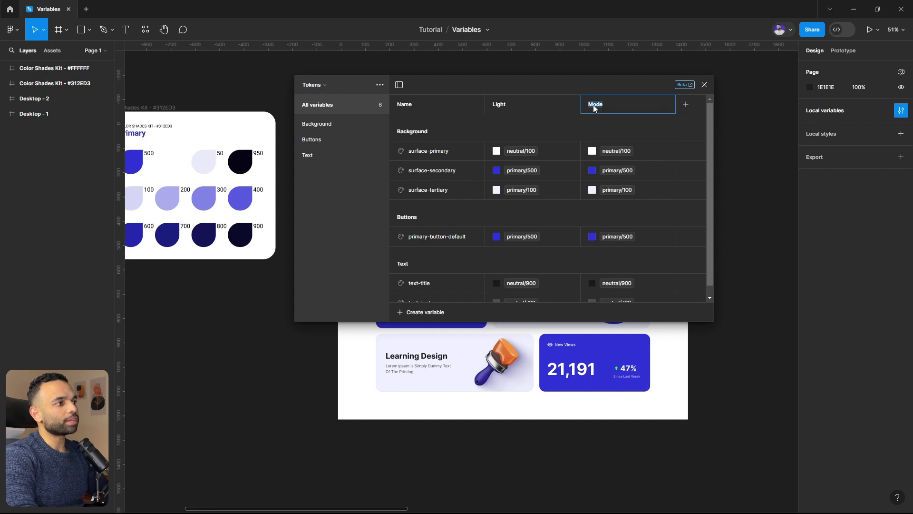
{"action": "key", "text": "Caps_Lock"}
{"action": "type", "text": "D"}
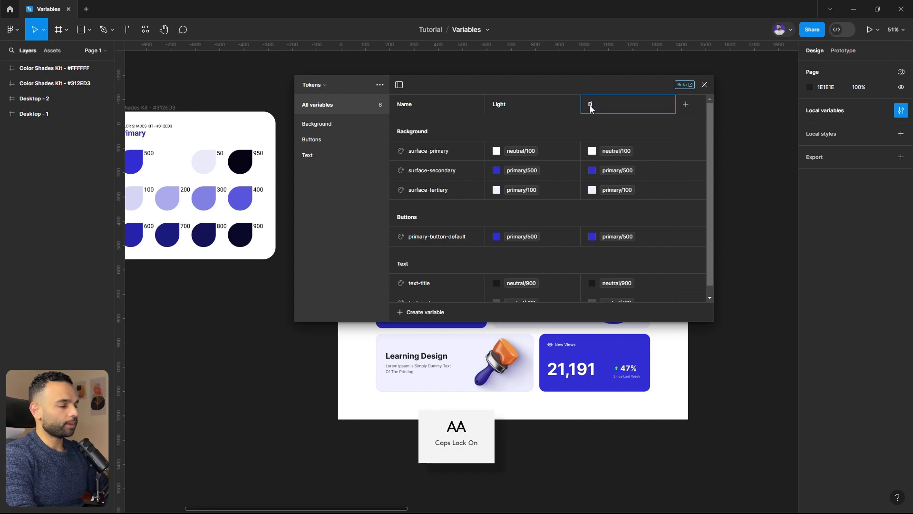
{"action": "key", "text": "Caps_Lock"}
{"action": "type", "text": "ark"}
{"action": "key", "text": "Return"}
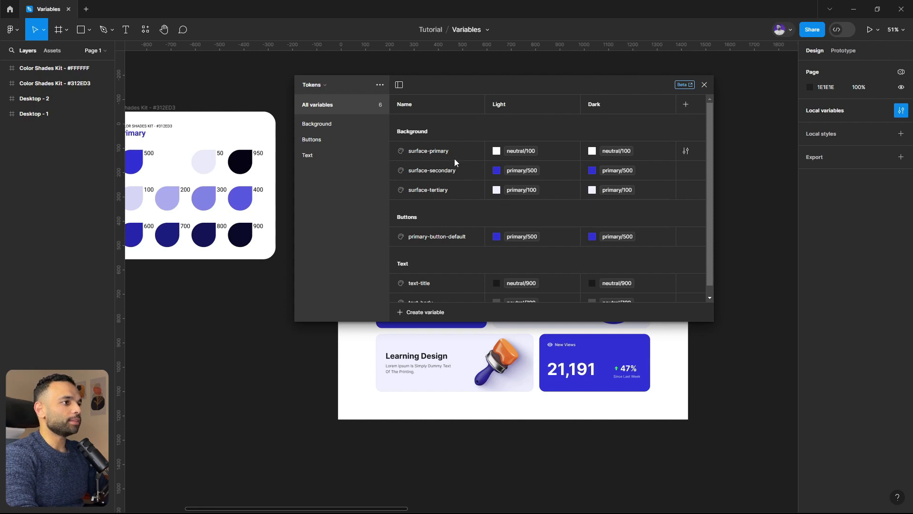
Step: Set the Dark values to neutral/900 for surface-primary, neutral/100 for text-title and neutral/400 for text-body, and close the variables window
{"action": "left_click", "coordinate": [616, 150]}
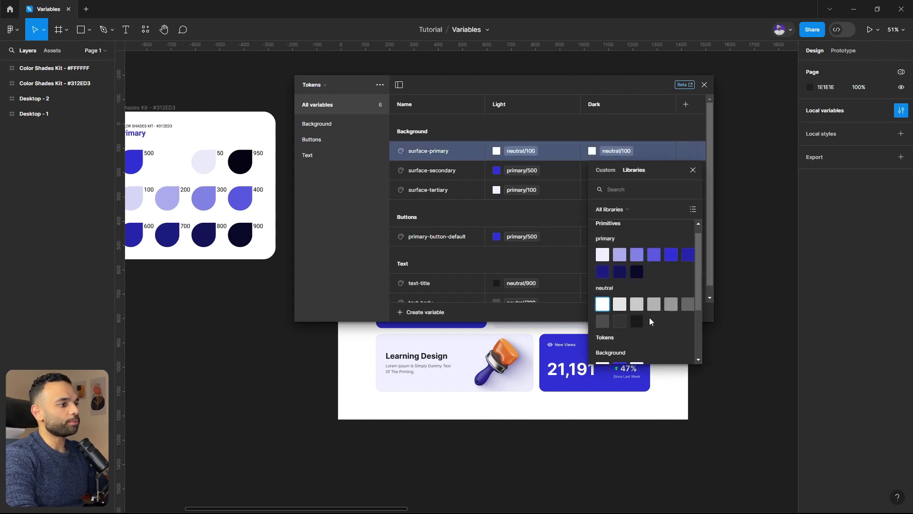
{"action": "left_click", "coordinate": [637, 321]}
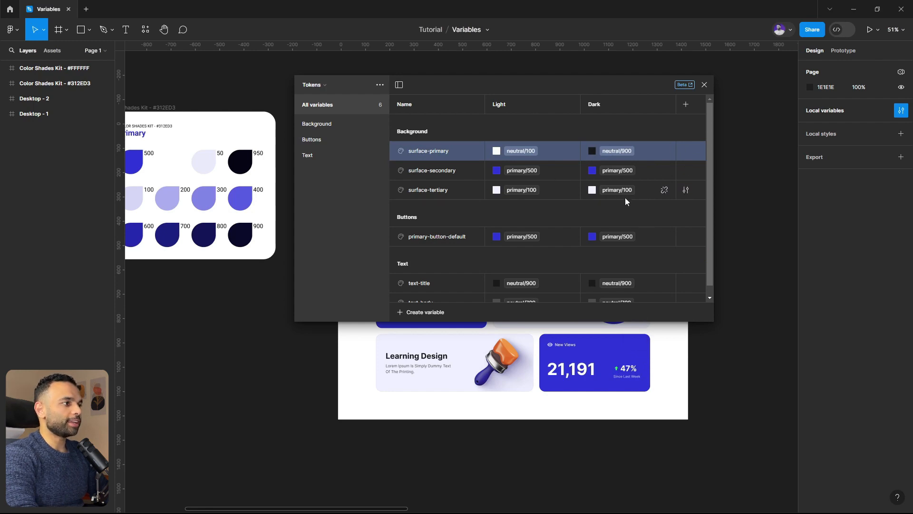
{"action": "scroll", "coordinate": [627, 216], "scroll_direction": "down", "scroll_amount": 1}
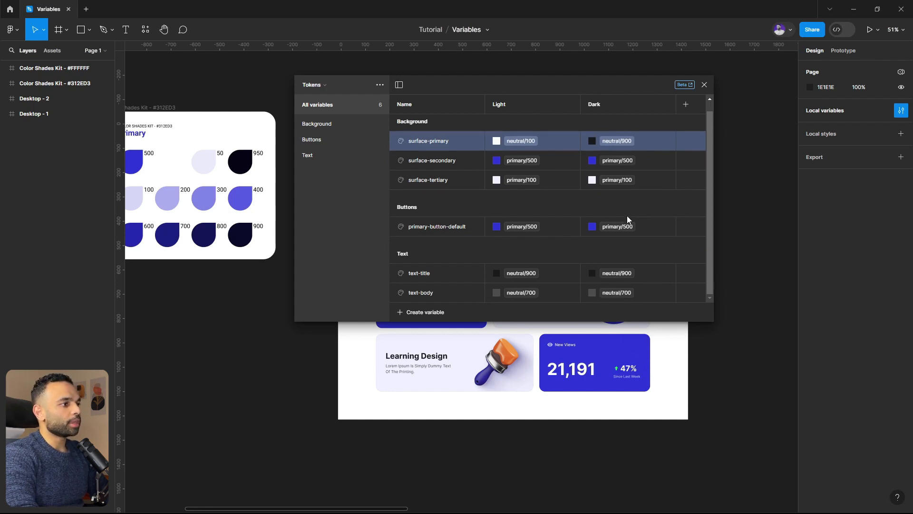
{"action": "left_click", "coordinate": [616, 273]}
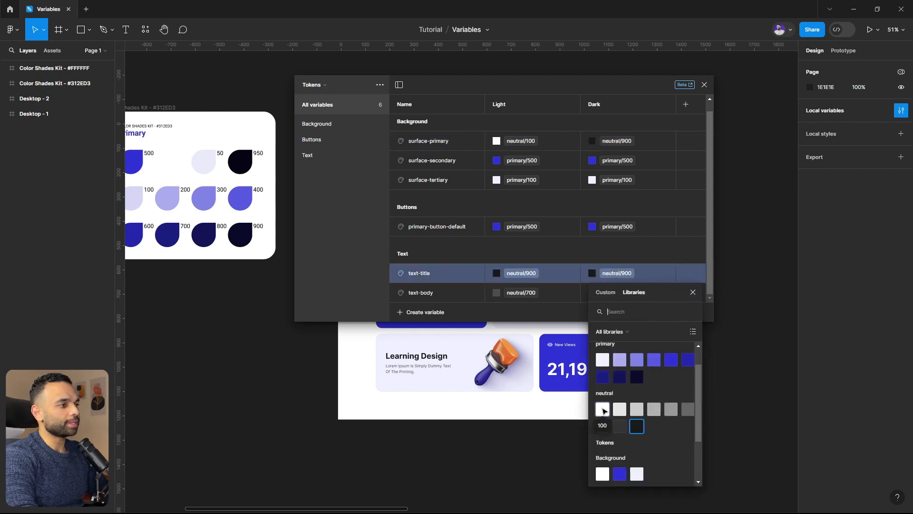
{"action": "left_click", "coordinate": [602, 410]}
{"action": "left_click", "coordinate": [619, 293]}
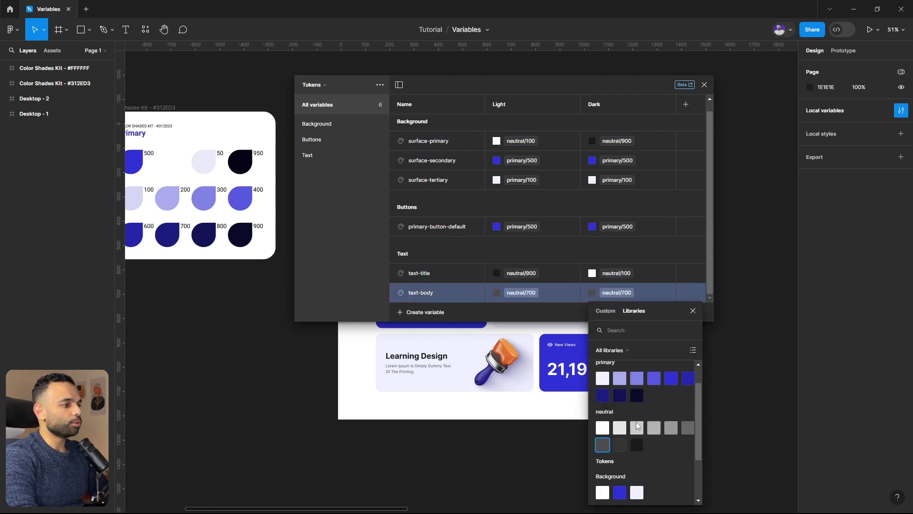
{"action": "left_click", "coordinate": [653, 428]}
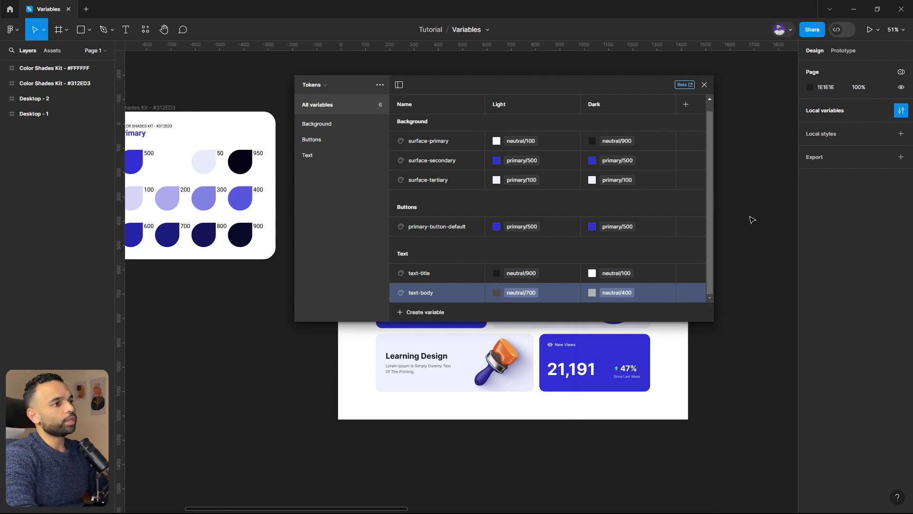
{"action": "left_click", "coordinate": [705, 85]}
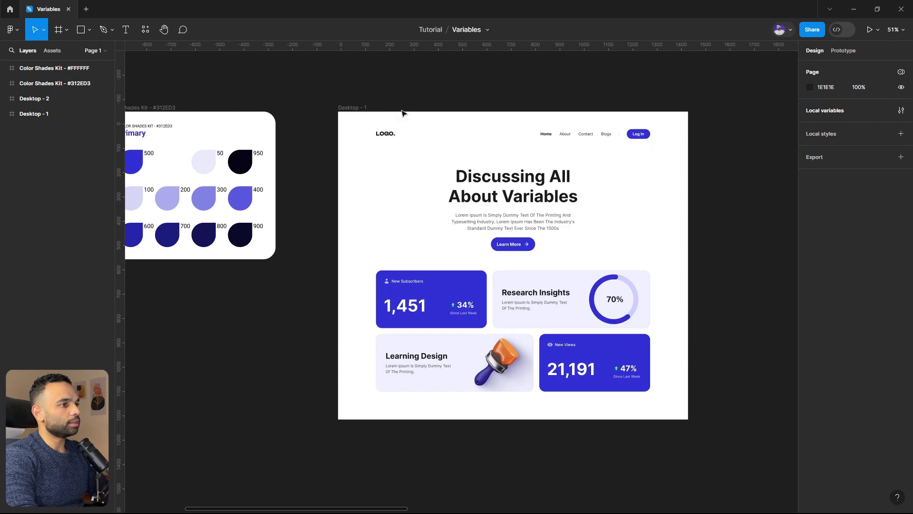
Step: Apply the Tokens Light mode to the Desktop - 1 frame and switch it to Dark
{"action": "left_click", "coordinate": [361, 109]}
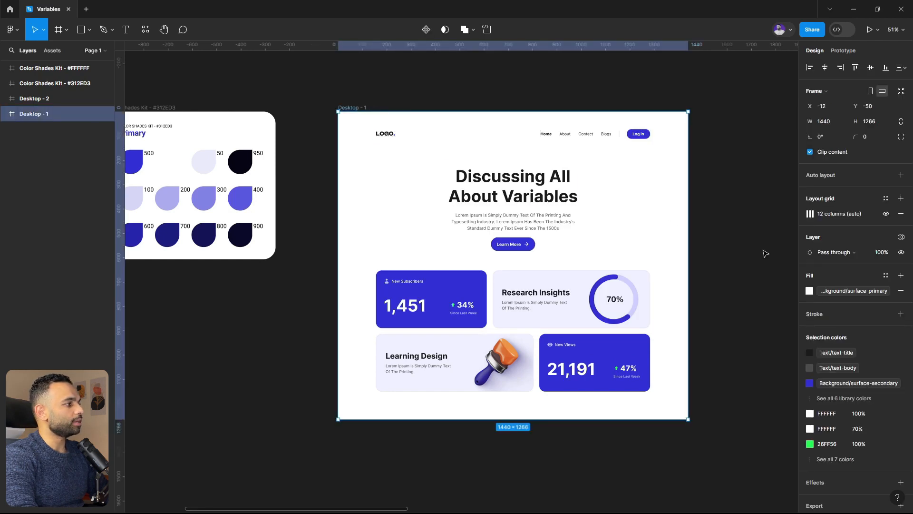
{"action": "left_click", "coordinate": [901, 238]}
{"action": "mouse_move", "coordinate": [859, 269]}
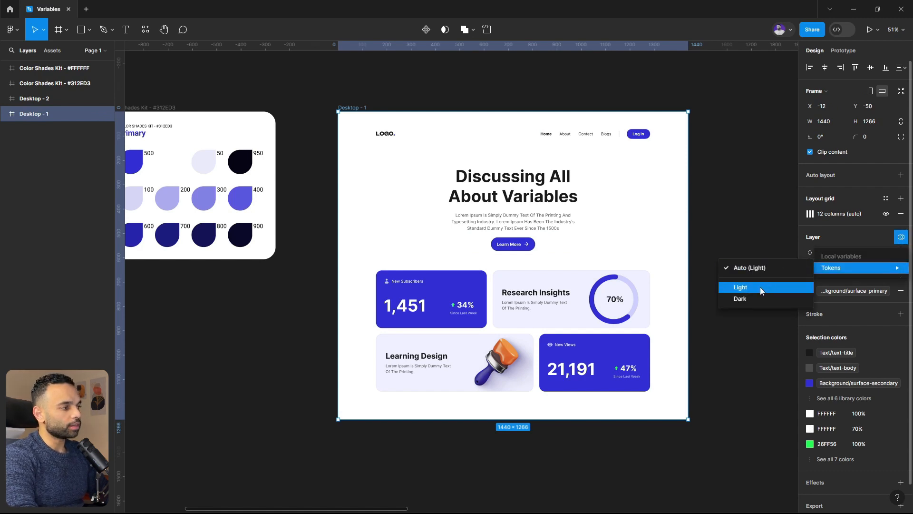
{"action": "left_click", "coordinate": [755, 288]}
{"action": "left_click", "coordinate": [877, 266]}
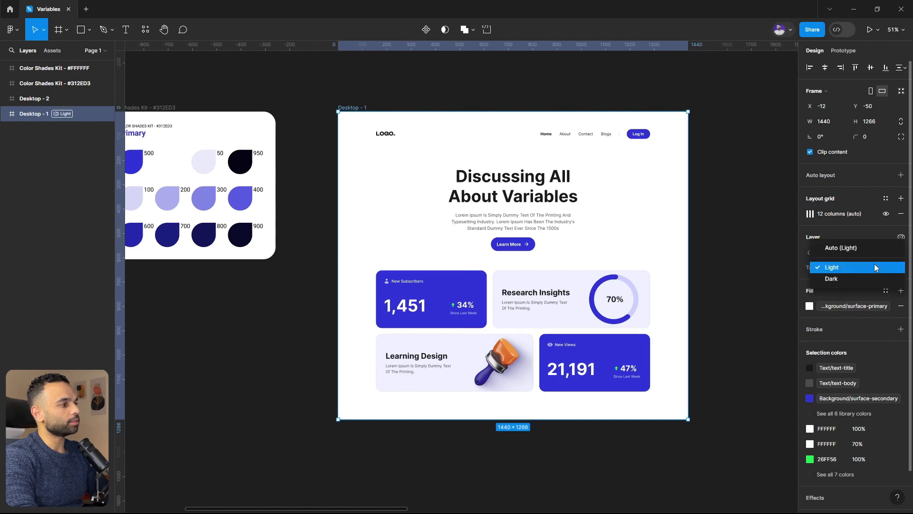
{"action": "left_click", "coordinate": [845, 284]}
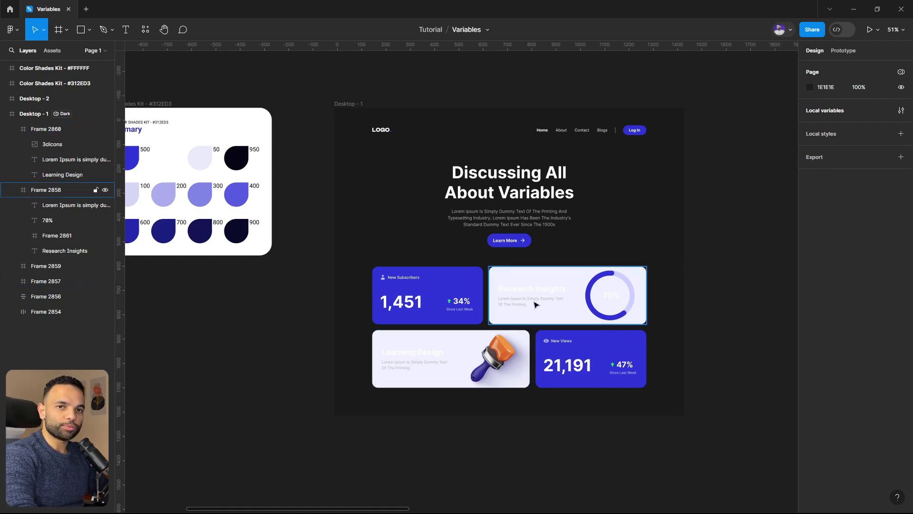
Step: Create a colour variable named text-card-title in the Text group of the Tokens collection
{"action": "left_click", "coordinate": [901, 110]}
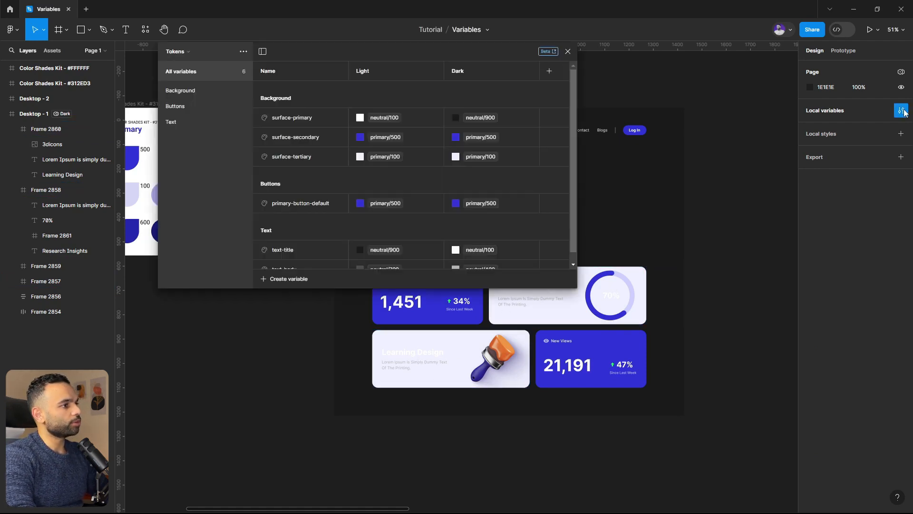
{"action": "left_click", "coordinate": [173, 123]}
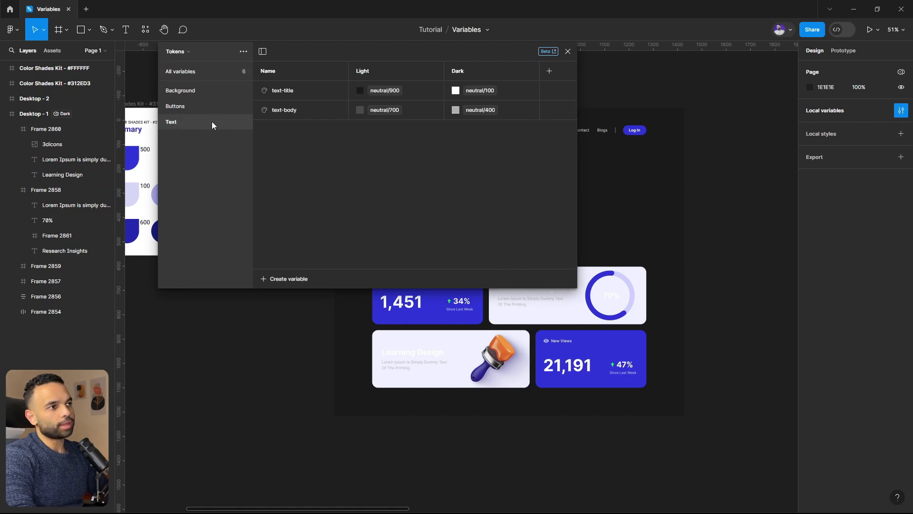
{"action": "left_click", "coordinate": [305, 280]}
{"action": "left_click", "coordinate": [294, 300]}
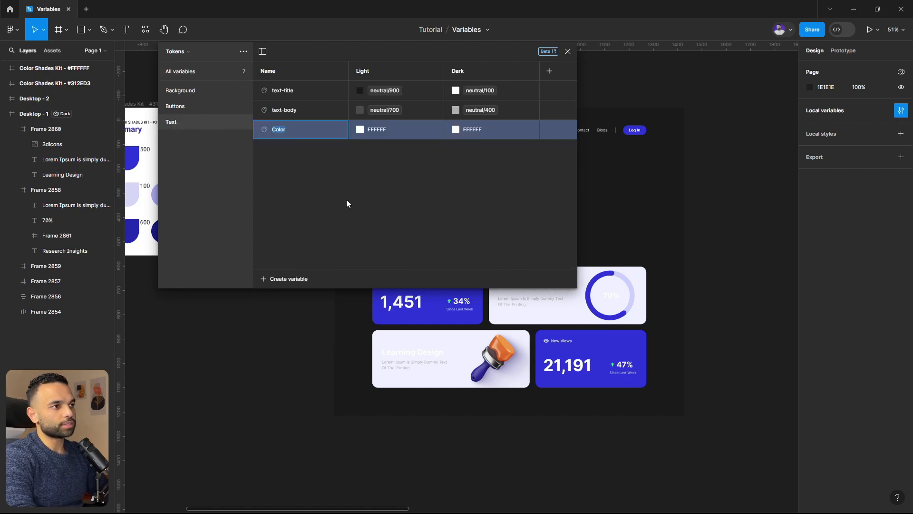
{"action": "type", "text": "text-car"}
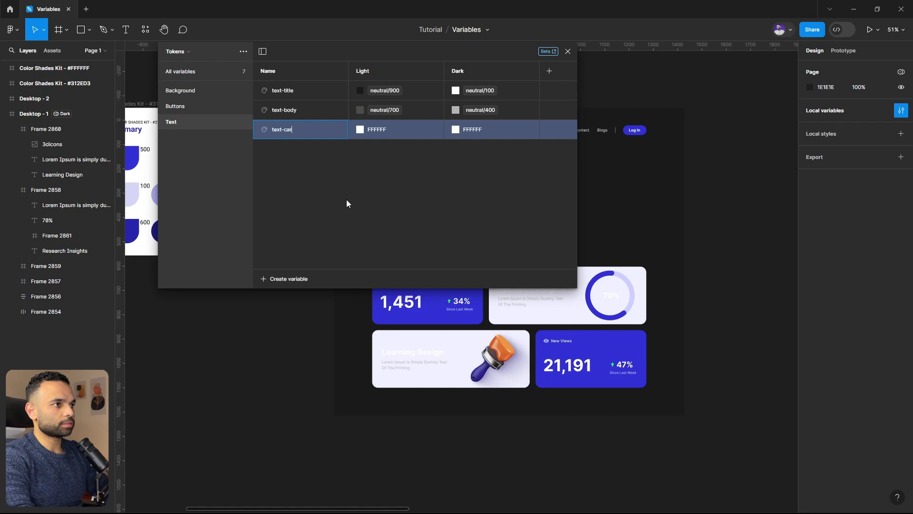
{"action": "type", "text": "d-title"}
Step: Create another colour variable in the Text group named text-card-body
{"action": "left_click", "coordinate": [263, 280]}
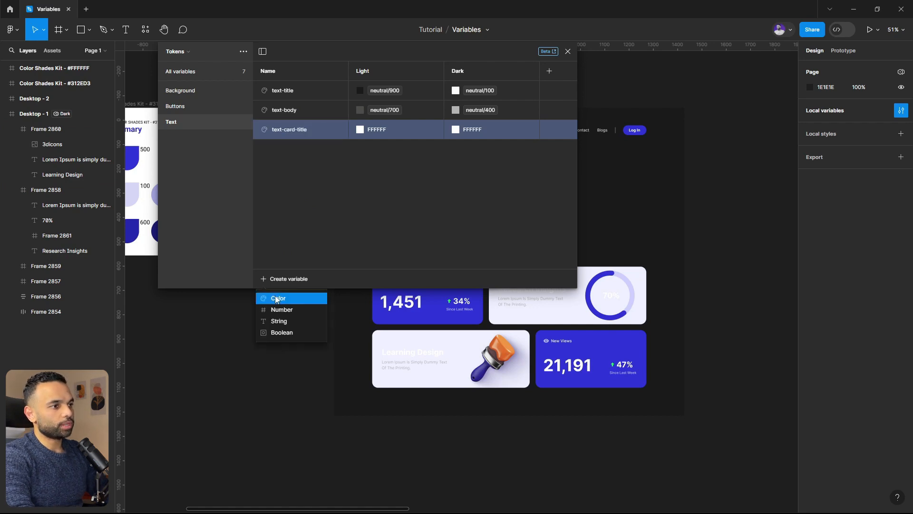
{"action": "left_click", "coordinate": [293, 299]}
{"action": "type", "text": "text-"}
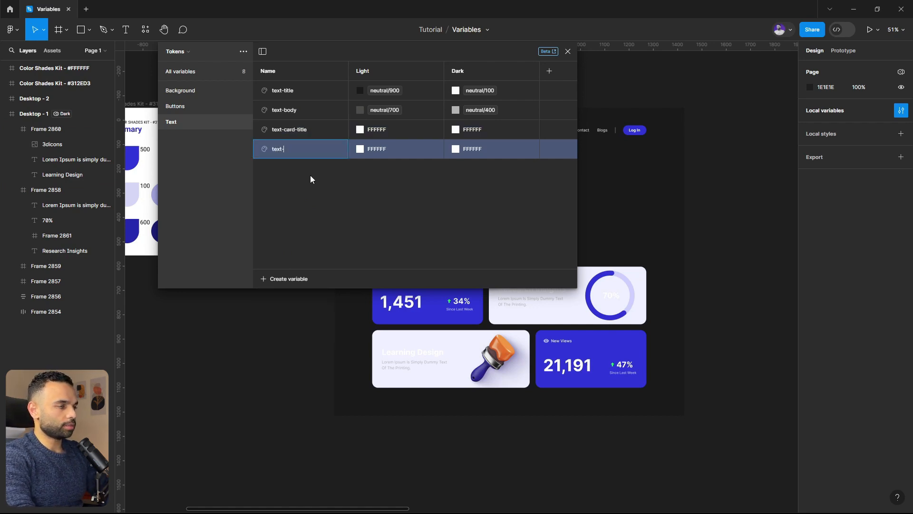
{"action": "type", "text": "card-body"}
{"action": "key", "text": "Return"}
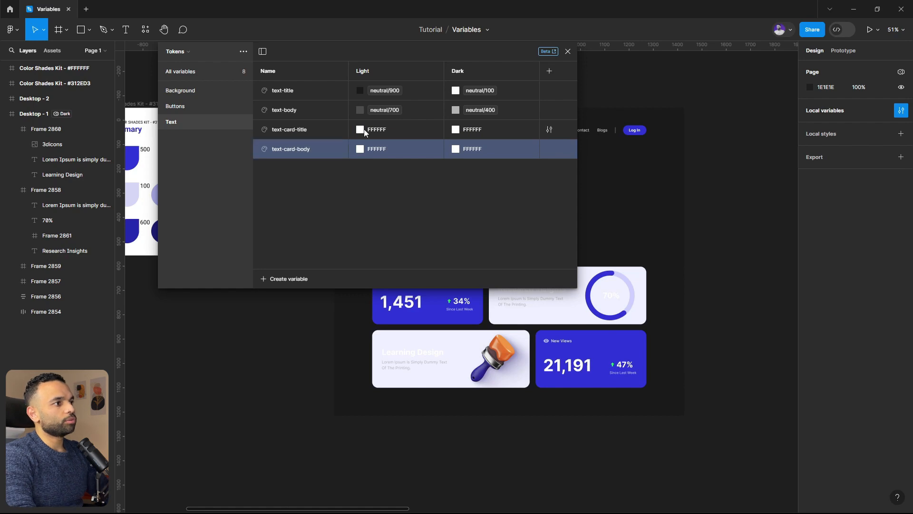
Step: Set text-card-title to neutral/900 in both the Light and Dark modes
{"action": "left_click", "coordinate": [361, 131]}
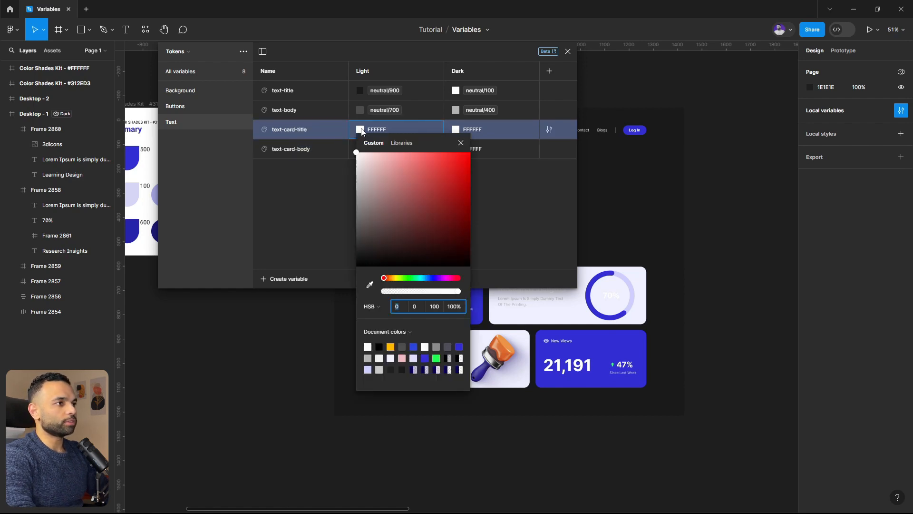
{"action": "left_click", "coordinate": [363, 130]}
{"action": "left_click", "coordinate": [360, 131]}
{"action": "left_click", "coordinate": [401, 142]}
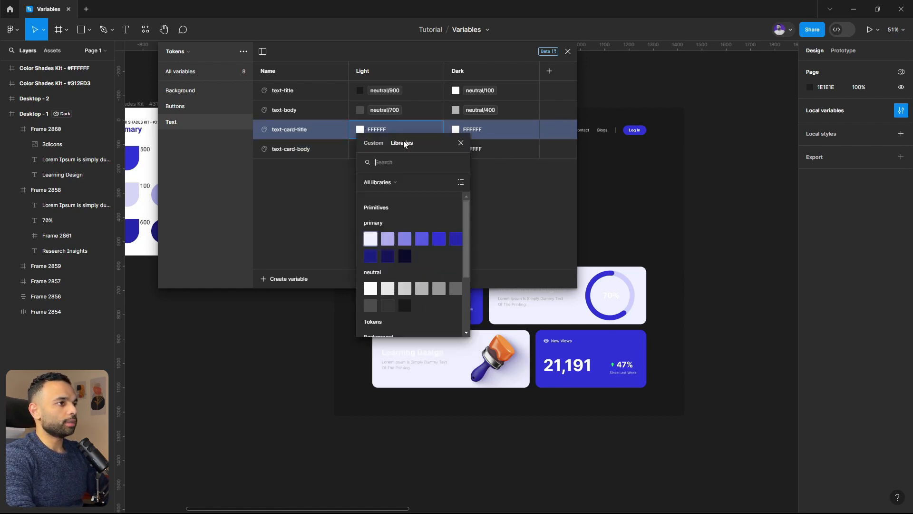
{"action": "left_click", "coordinate": [408, 312]}
{"action": "left_click", "coordinate": [455, 130]}
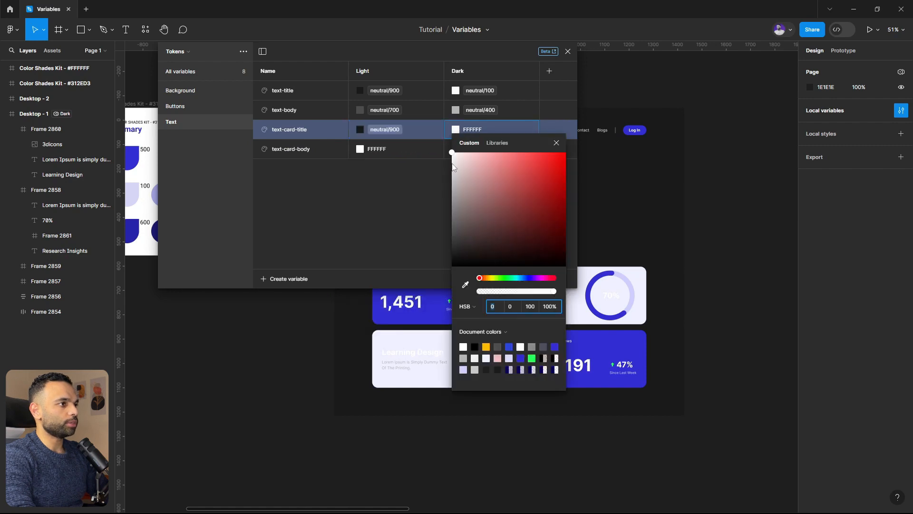
{"action": "left_click", "coordinate": [497, 142]}
{"action": "left_click", "coordinate": [503, 312]}
Step: Set text-card-body to neutral/700 in both the Light and Dark modes
{"action": "left_click", "coordinate": [360, 149]}
{"action": "left_click", "coordinate": [401, 162]}
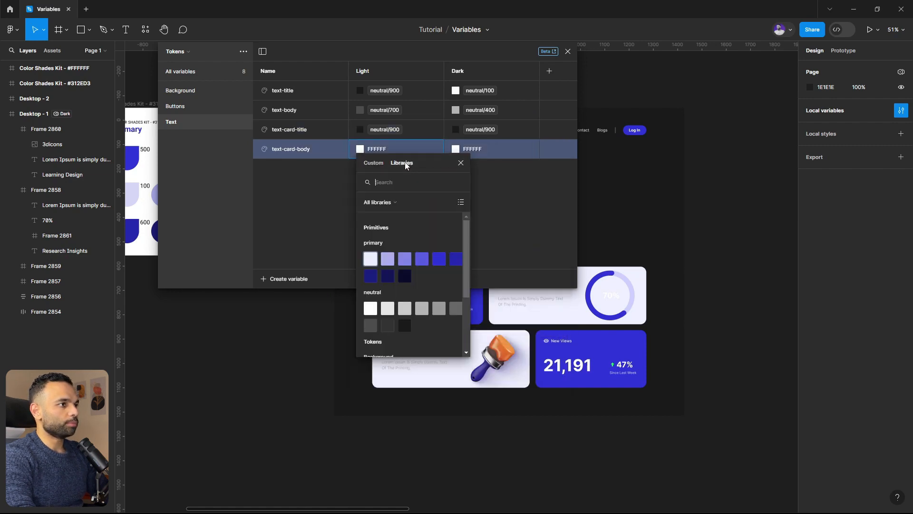
{"action": "left_click", "coordinate": [372, 326]}
{"action": "left_click", "coordinate": [455, 148]}
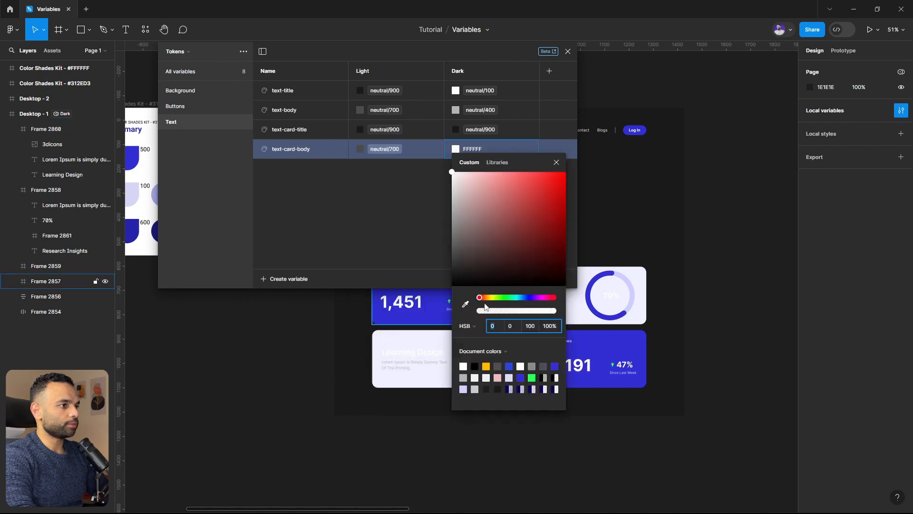
{"action": "left_click", "coordinate": [497, 163]}
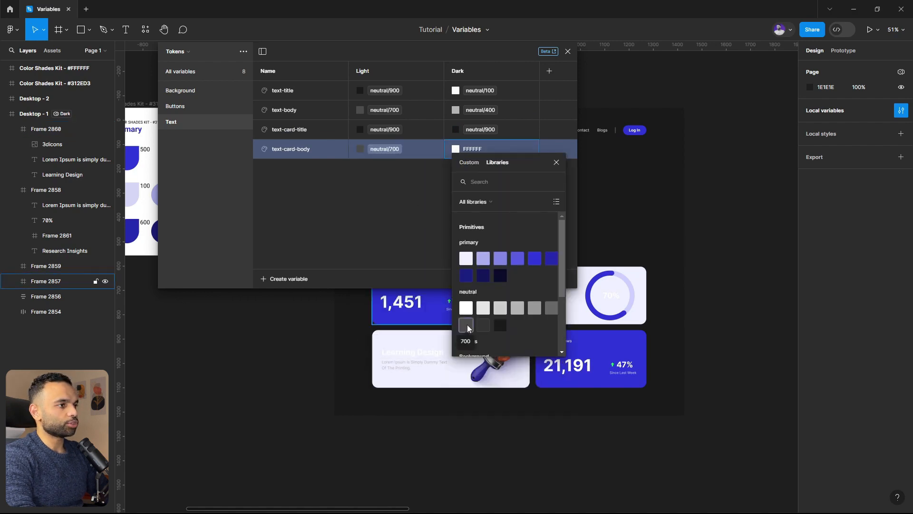
{"action": "left_click", "coordinate": [467, 324]}
Step: Select the Learning Design and Research Insights card titles and examine the text variables available for their fill
{"action": "left_click", "coordinate": [404, 351], "text": "ctrl"}
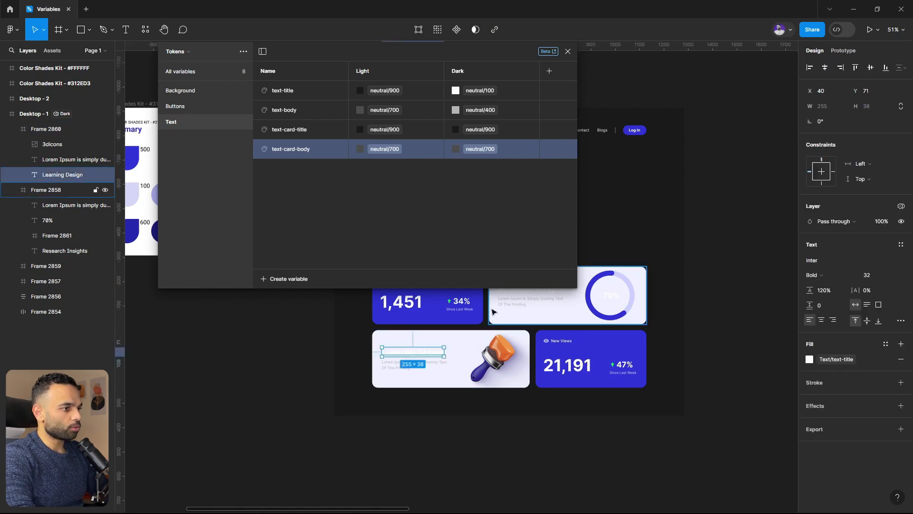
{"action": "left_click", "coordinate": [568, 52]}
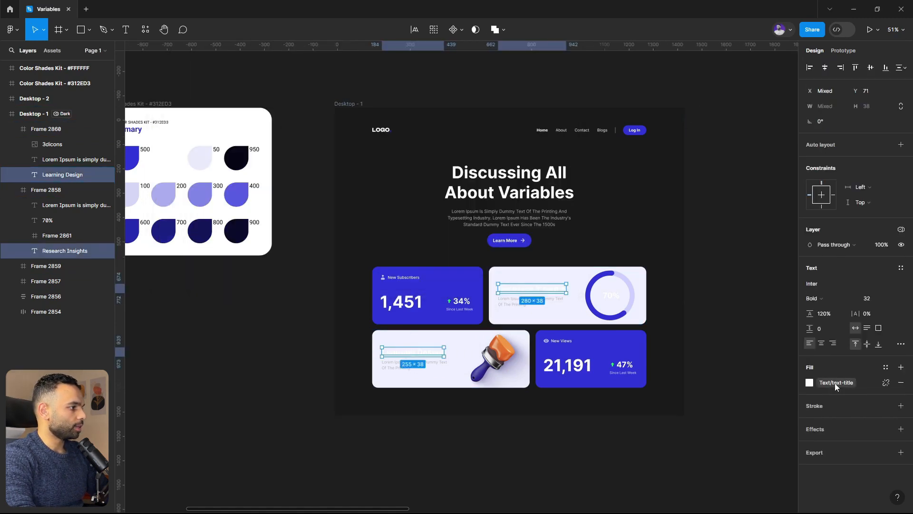
{"action": "left_click", "coordinate": [835, 383]}
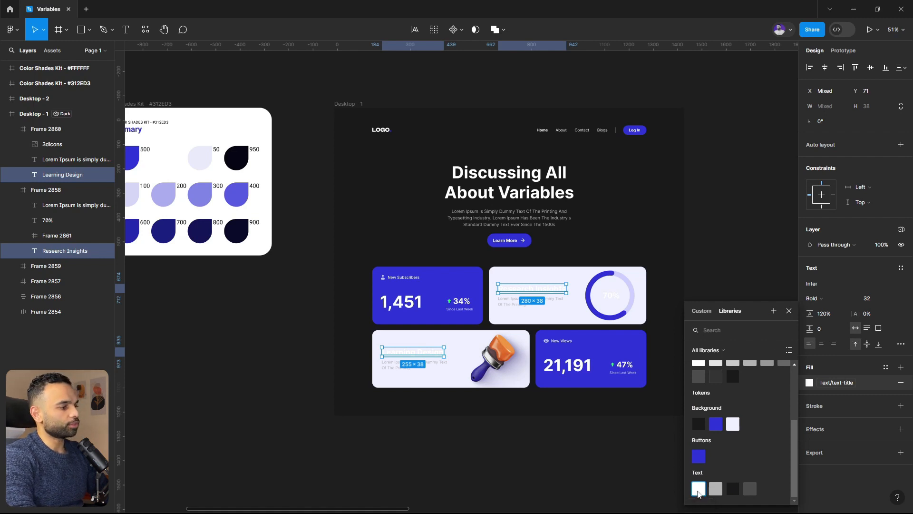
{"action": "left_click", "coordinate": [736, 241]}
Step: Switch the Desktop - 1 frame to the Light mode and inspect the Learning Design title's fill variable
{"action": "left_click", "coordinate": [636, 211]}
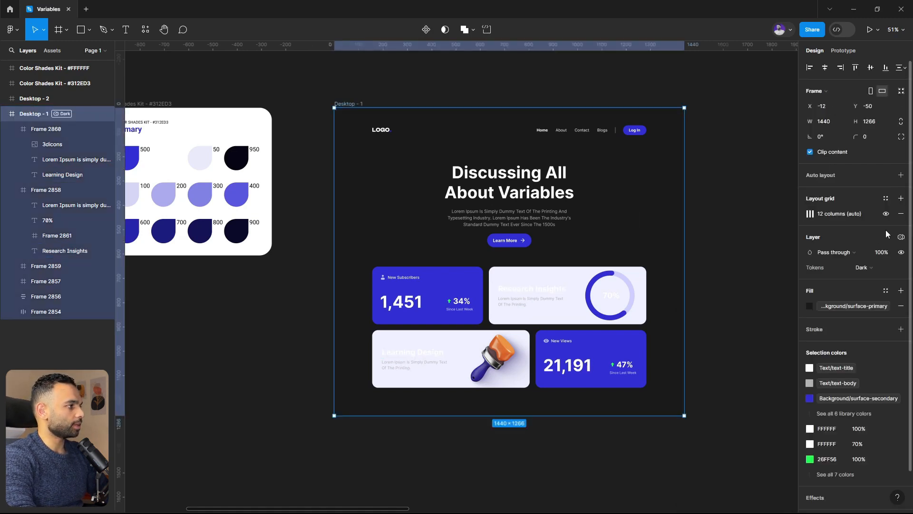
{"action": "left_click", "coordinate": [863, 267]}
{"action": "mouse_move", "coordinate": [823, 266]}
{"action": "left_click", "coordinate": [764, 285]}
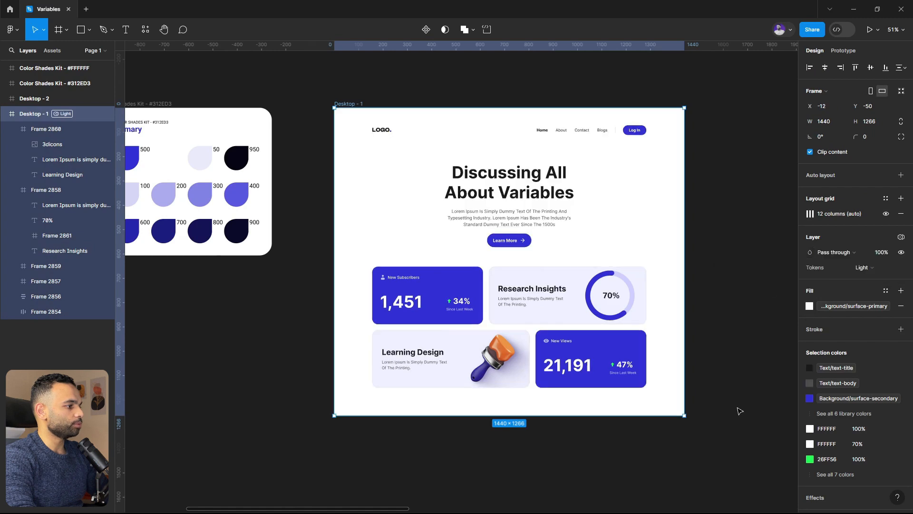
{"action": "double_click", "coordinate": [412, 352]}
{"action": "left_click", "coordinate": [809, 359]}
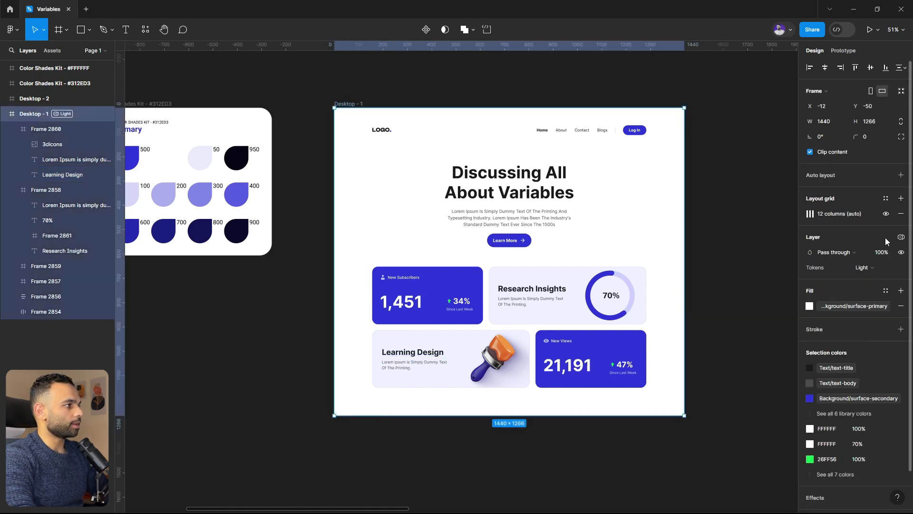
Step: Set the Desktop - 1 frame's Tokens mode to Dark and deselect the frame
{"action": "left_click", "coordinate": [900, 237]}
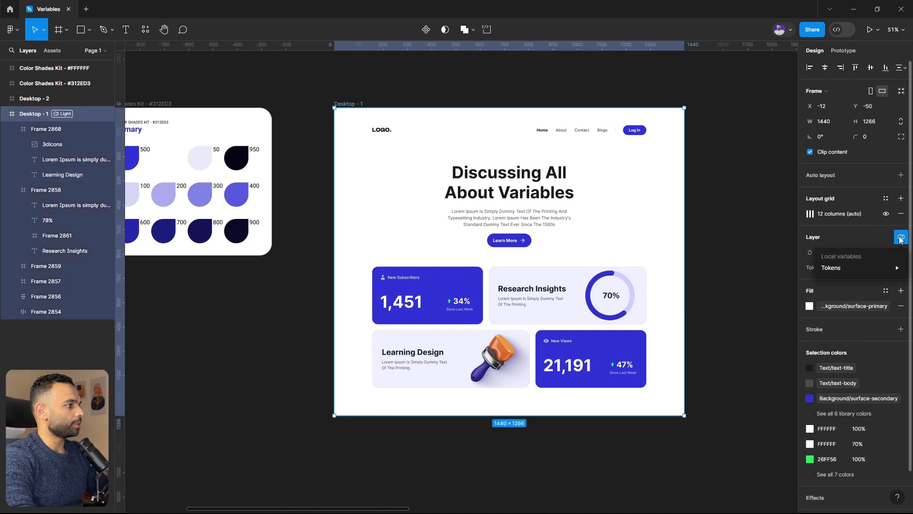
{"action": "mouse_move", "coordinate": [839, 267]}
{"action": "left_click", "coordinate": [748, 298]}
{"action": "left_click", "coordinate": [729, 281]}
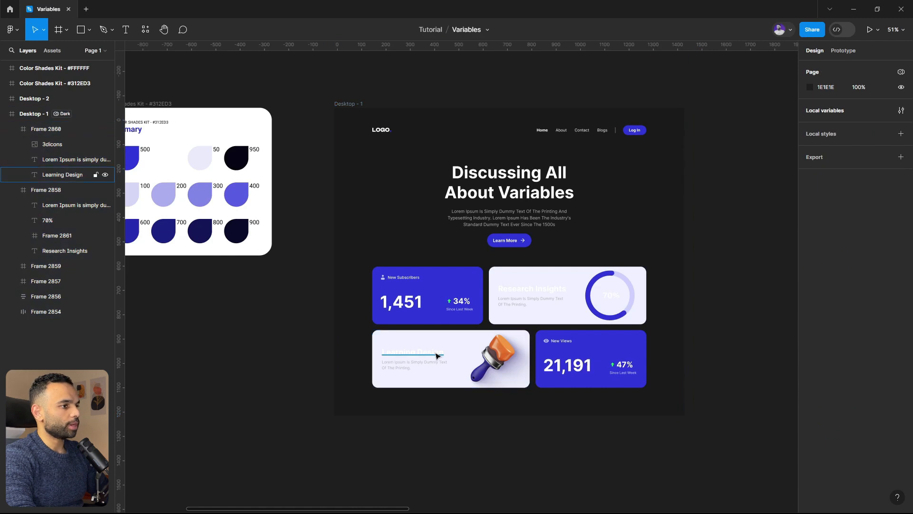
Step: Apply the text-card-title variable to the fills of the Learning Design and Research Insights titles and the 70% label
{"action": "left_click", "coordinate": [437, 355], "text": "ctrl"}
{"action": "left_click", "coordinate": [538, 292], "text": "ctrl+shift"}
{"action": "left_click", "coordinate": [851, 383]}
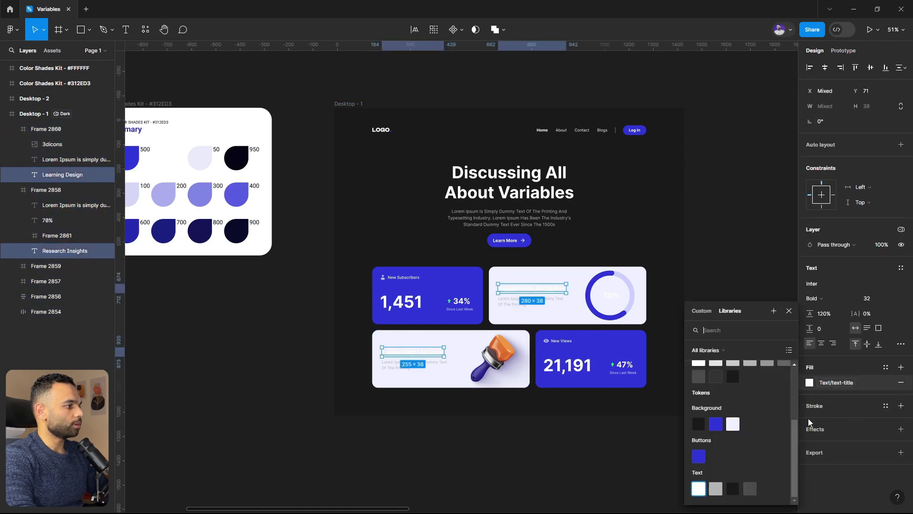
{"action": "left_click", "coordinate": [733, 490]}
{"action": "left_click", "coordinate": [612, 295]}
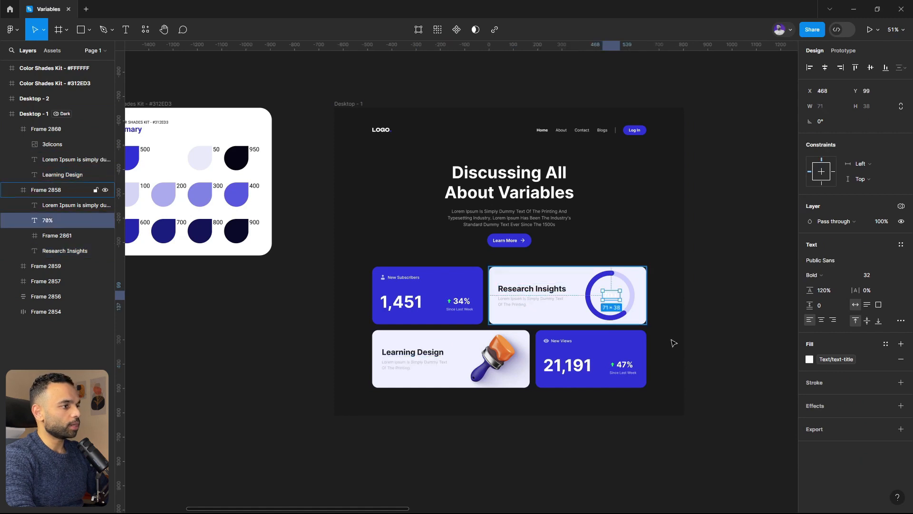
{"action": "left_click", "coordinate": [837, 359]}
{"action": "left_click", "coordinate": [733, 490]}
Step: Apply the text-card-body variable to the fill of the body text in the Learning Design and Research Insights cards
{"action": "left_click", "coordinate": [415, 364], "text": "ctrl"}
{"action": "left_click", "coordinate": [523, 300], "text": "ctrl+shift"}
{"action": "left_click", "coordinate": [523, 301], "text": "ctrl+shift"}
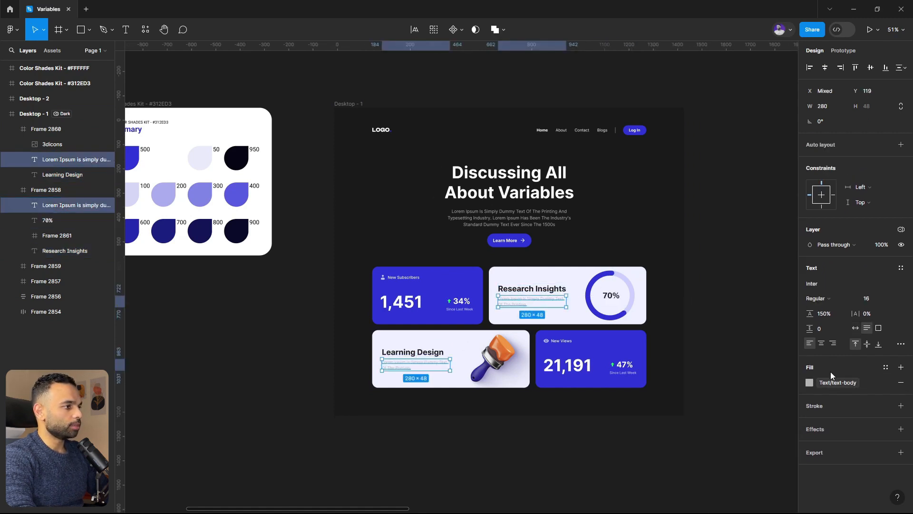
{"action": "left_click", "coordinate": [837, 382]}
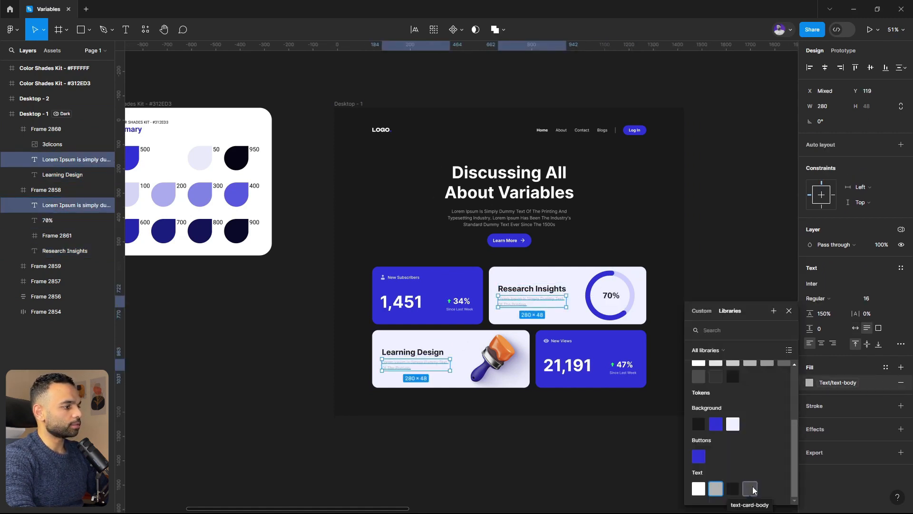
{"action": "left_click", "coordinate": [751, 488]}
{"action": "left_click", "coordinate": [730, 346]}
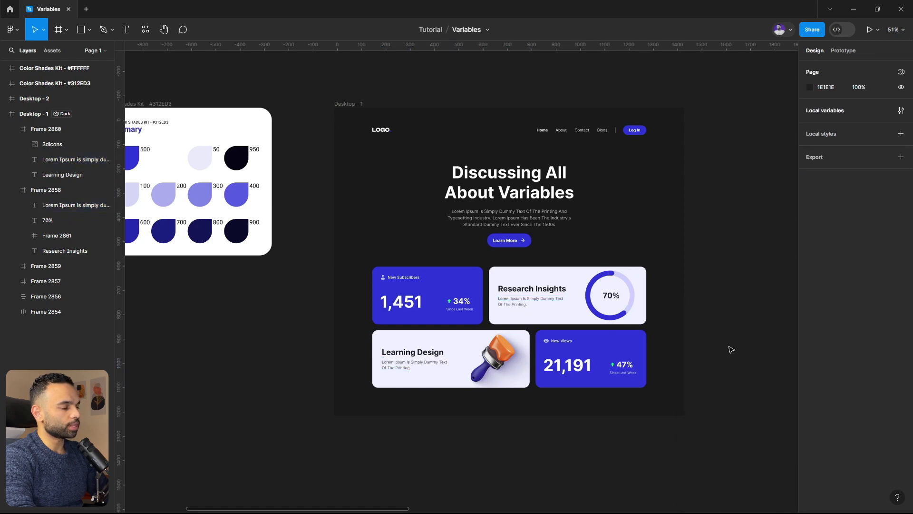
Step: Switch the Desktop - 1 frame's Tokens mode to Light for comparison and set it back to Dark
{"action": "left_click", "coordinate": [657, 238]}
{"action": "left_click", "coordinate": [901, 237]}
{"action": "mouse_move", "coordinate": [853, 269]}
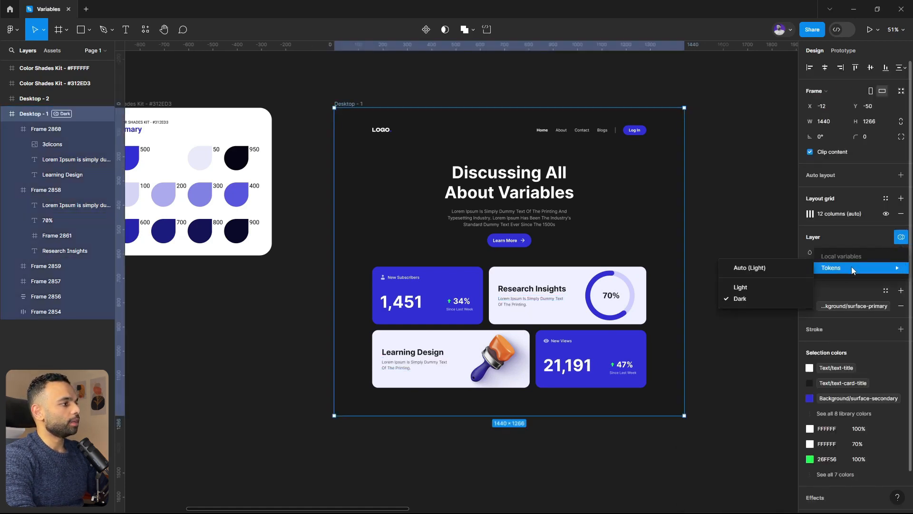
{"action": "left_click", "coordinate": [749, 289]}
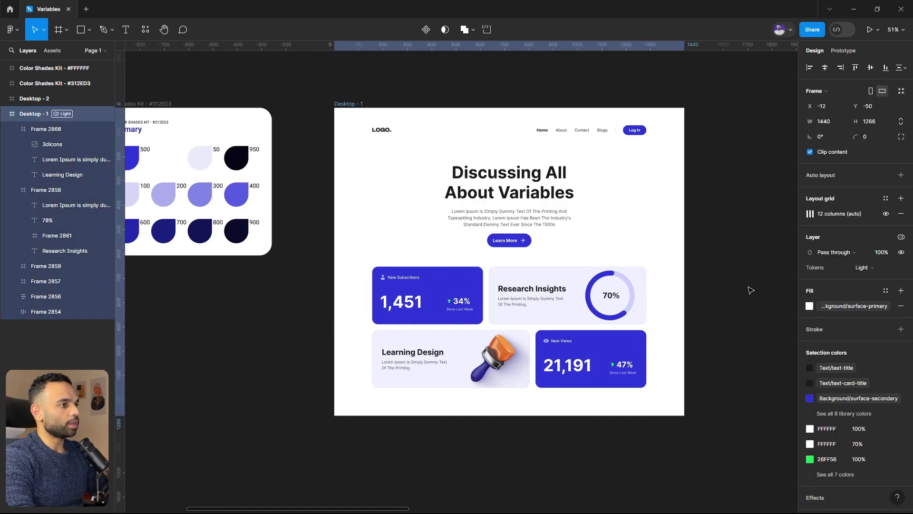
{"action": "left_click", "coordinate": [901, 237]}
{"action": "mouse_move", "coordinate": [859, 267]}
{"action": "left_click", "coordinate": [740, 301]}
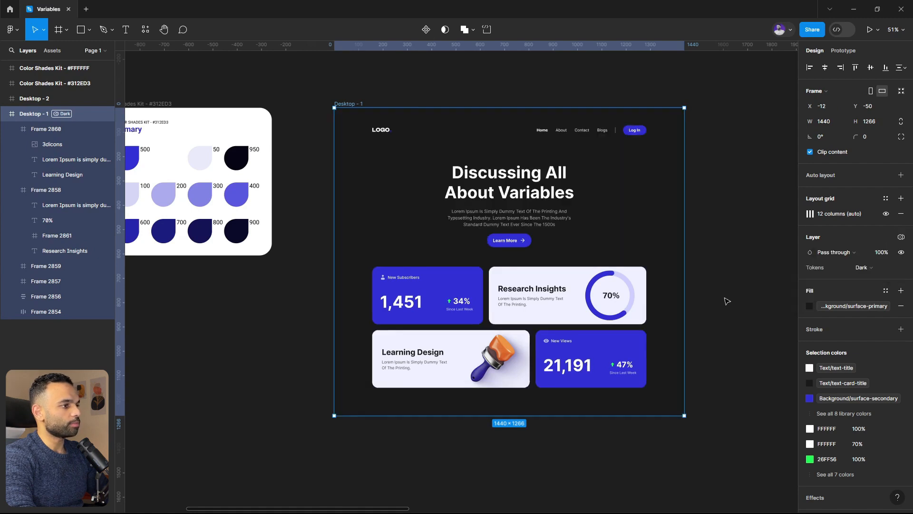
{"action": "left_click", "coordinate": [724, 298]}
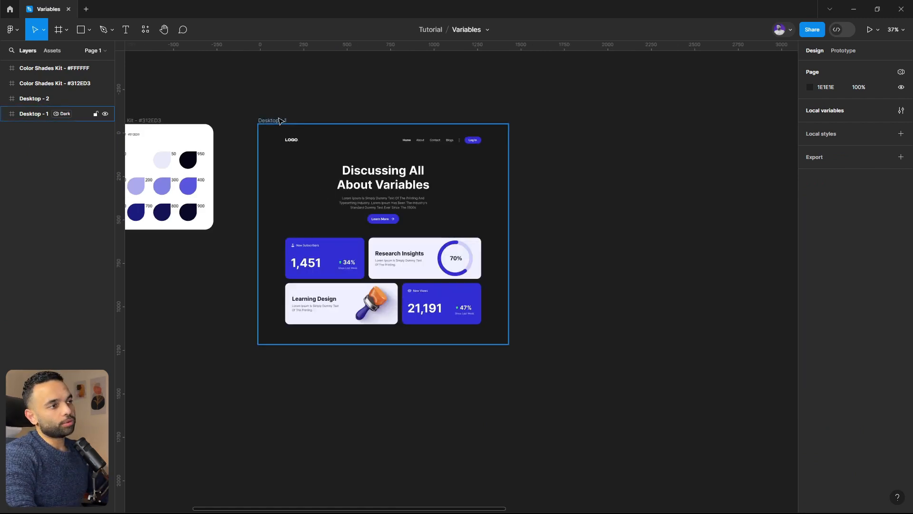
Step: Wrap the Desktop - 1 frame in a new frame enlarged to about 2014 × 1770 and give the wrapper a FFFFFF fill
{"action": "left_click_drag", "start_coordinate": [283, 120], "coordinate": [399, 123]}
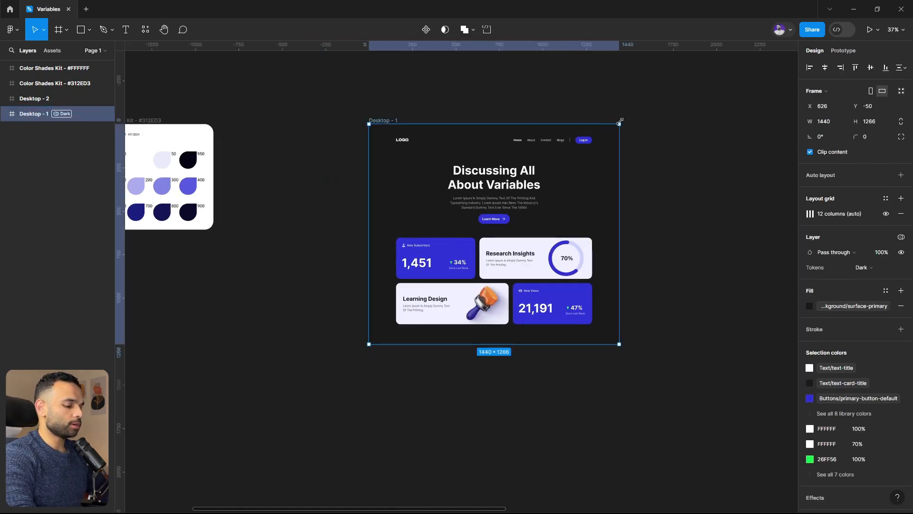
{"action": "key", "text": "ctrl+alt+g"}
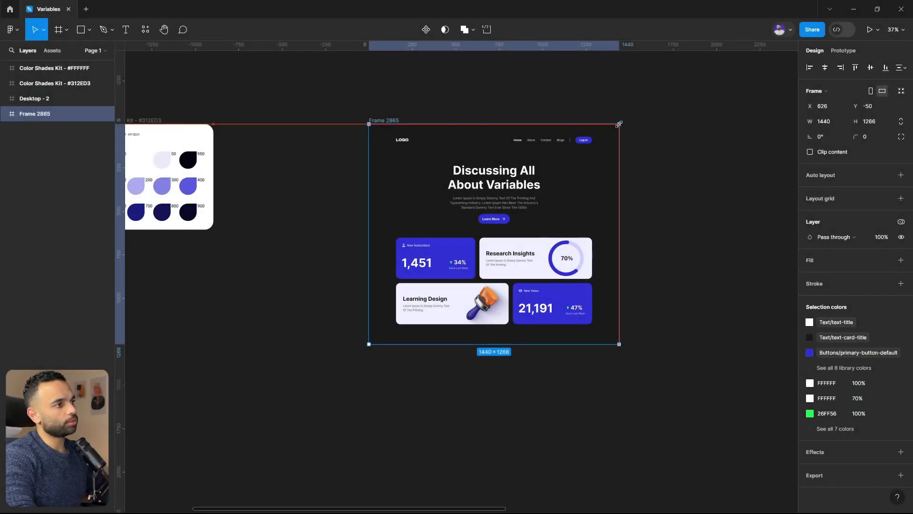
{"action": "left_click_drag", "start_coordinate": [620, 123], "coordinate": [669, 96]}
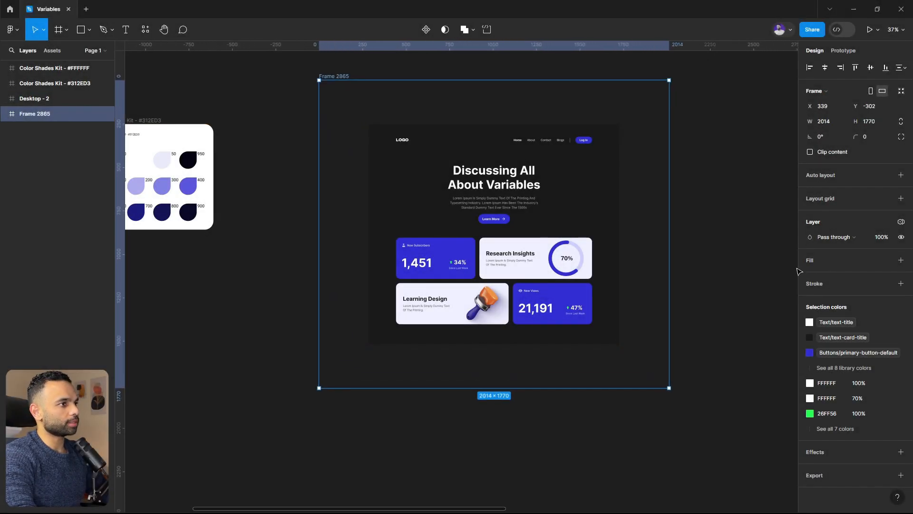
{"action": "left_click", "coordinate": [838, 263]}
{"action": "left_click", "coordinate": [693, 292]}
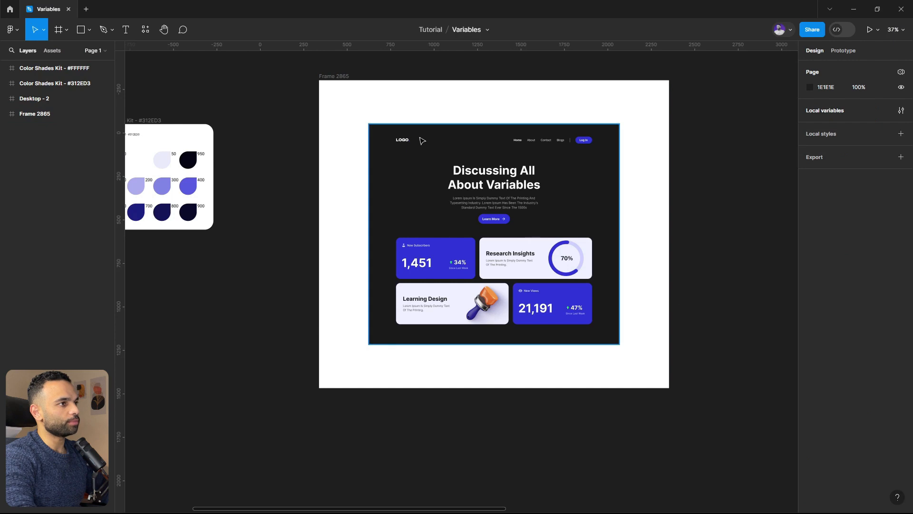
{"action": "key", "text": "ctrl+z"}
{"action": "scroll", "coordinate": [436, 236], "scroll_direction": "down", "scroll_amount": 3}
{"action": "scroll", "coordinate": [675, 217], "scroll_direction": "up", "scroll_amount": 3}
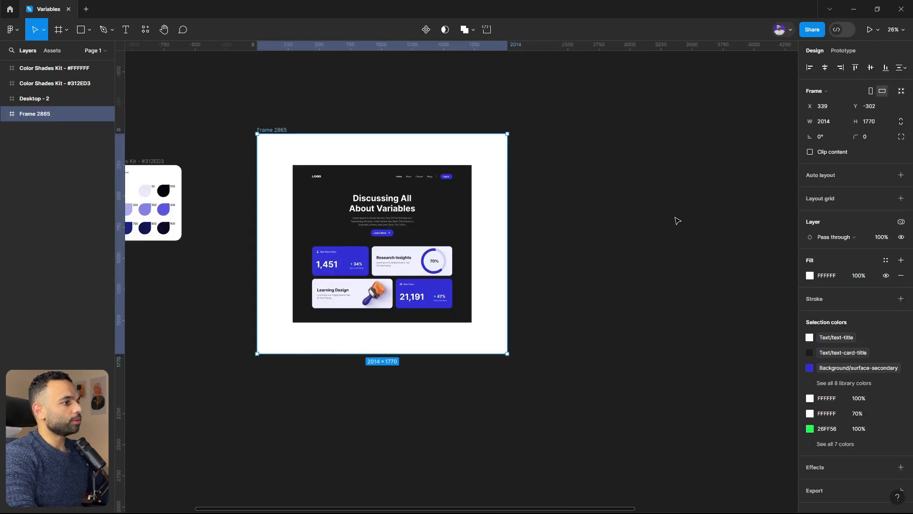
Step: Set the wrapper frame's Tokens mode to Light, duplicate it alongside and set the duplicate's Tokens mode to Dark
{"action": "left_click", "coordinate": [901, 221]}
{"action": "mouse_move", "coordinate": [849, 252]}
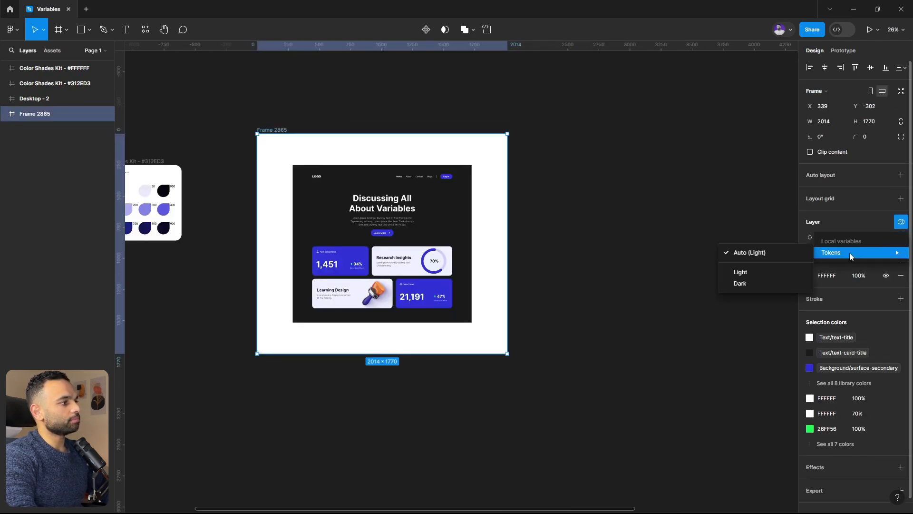
{"action": "left_click", "coordinate": [747, 271]}
{"action": "left_click_drag", "start_coordinate": [281, 143], "coordinate": [548, 139], "text": "alt"}
{"action": "left_click", "coordinate": [901, 222]}
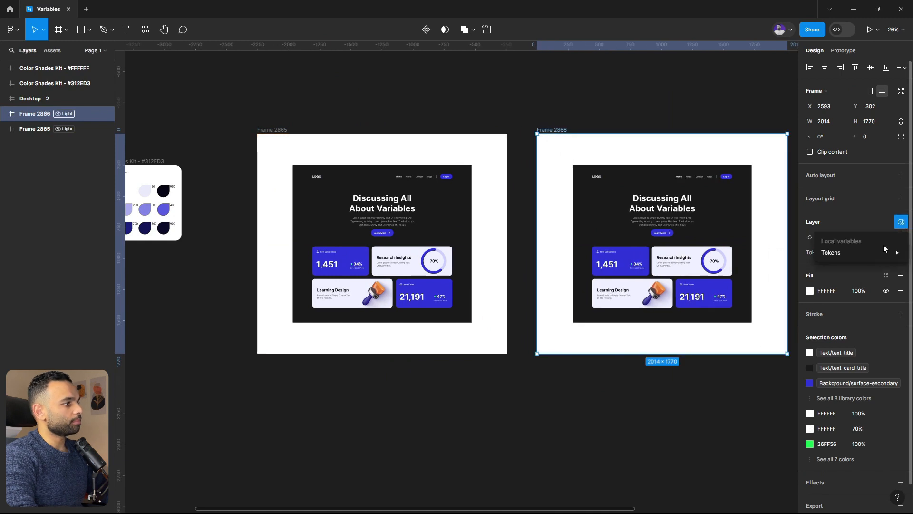
{"action": "mouse_move", "coordinate": [862, 253]}
{"action": "left_click", "coordinate": [752, 284]}
Step: Set the Tokens mode of the nested Desktop - 1 frames in both wrappers to Auto
{"action": "left_click", "coordinate": [442, 228]}
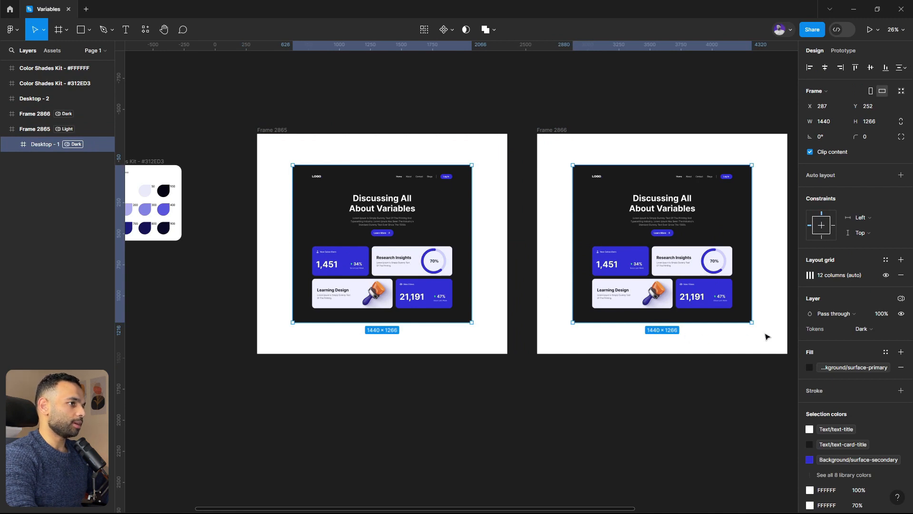
{"action": "left_click", "coordinate": [902, 299]}
{"action": "mouse_move", "coordinate": [858, 332]}
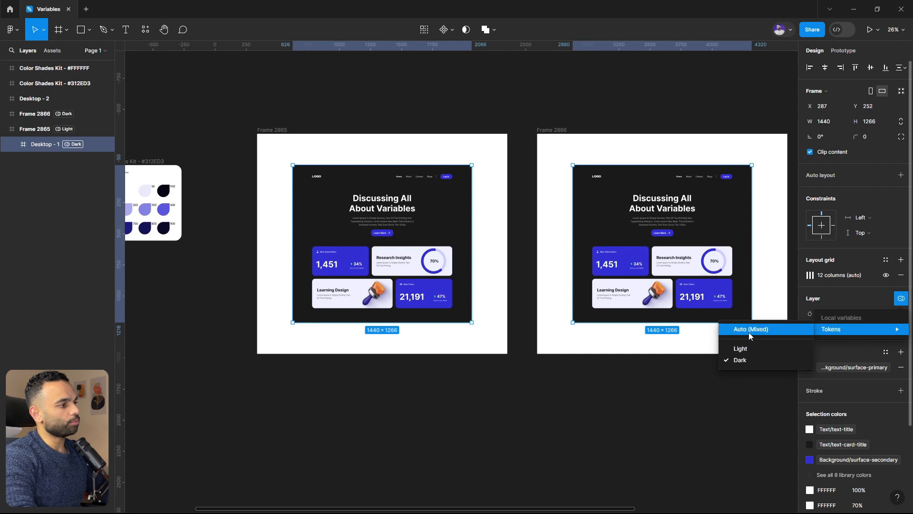
{"action": "left_click", "coordinate": [745, 349]}
{"action": "left_click", "coordinate": [497, 360]}
{"action": "left_click", "coordinate": [497, 352]}
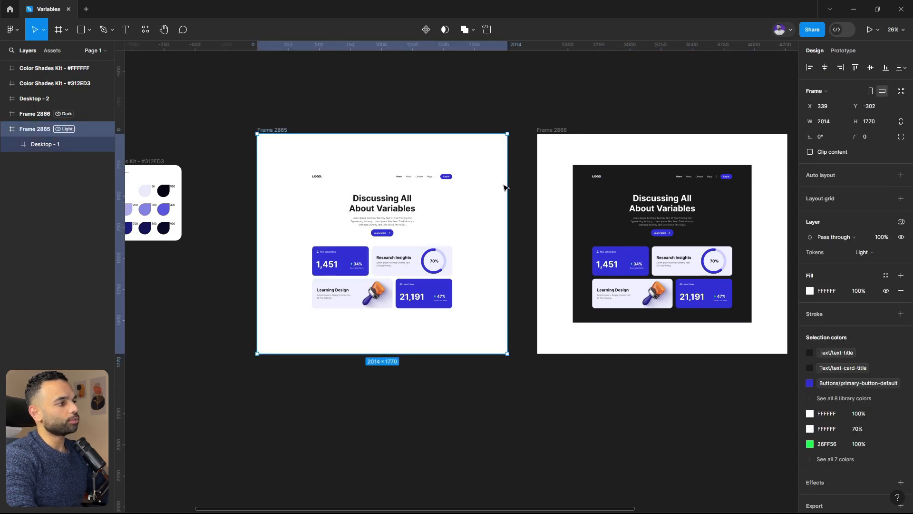
Step: Check the nested Desktop - 1 frames in both wrappers and delete the one inside the Dark-mode wrapper
{"action": "left_click", "coordinate": [355, 218]}
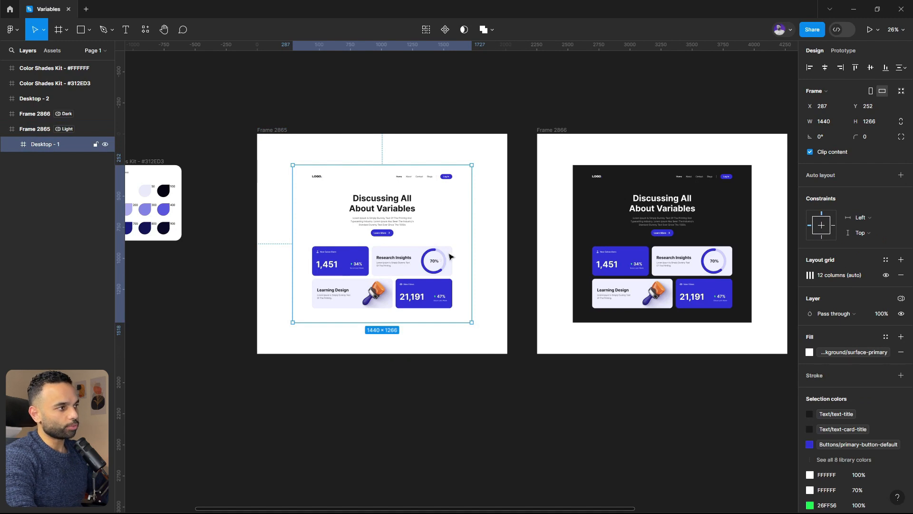
{"action": "left_click", "coordinate": [553, 132]}
{"action": "left_click", "coordinate": [652, 224]}
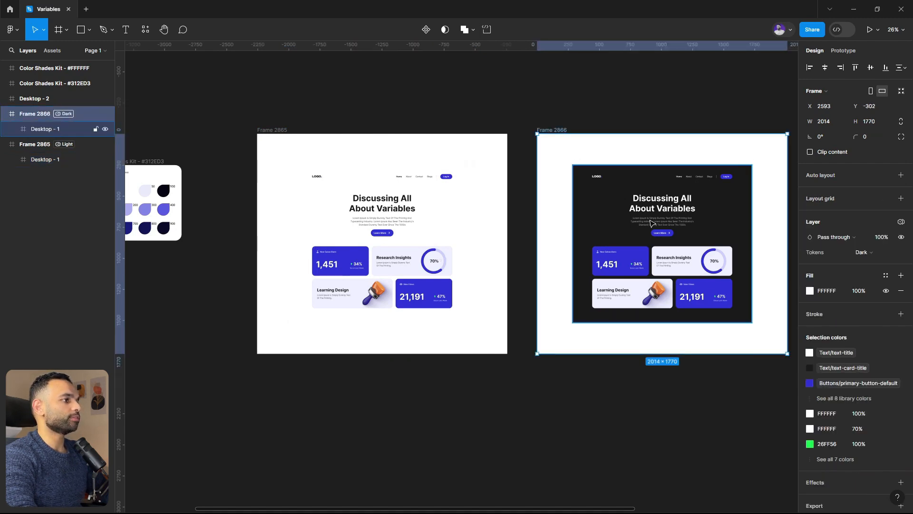
{"action": "left_click", "coordinate": [576, 423]}
{"action": "left_click", "coordinate": [606, 203]}
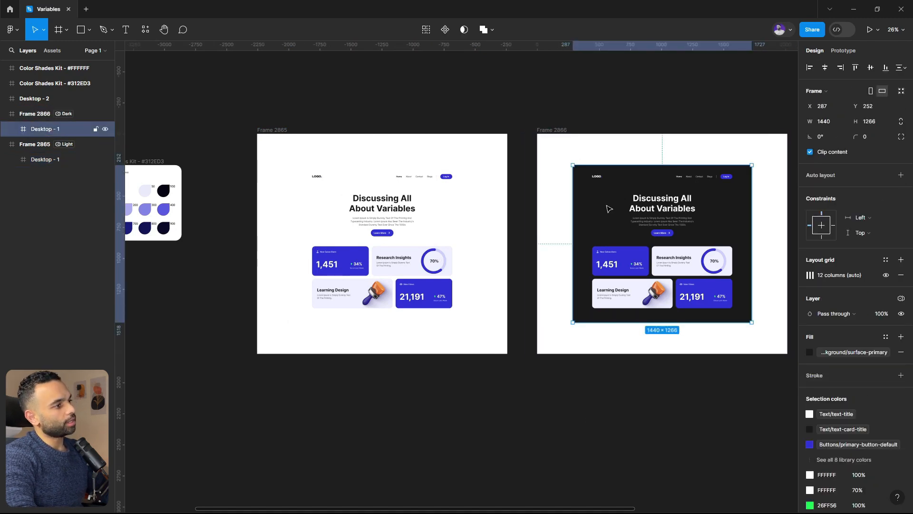
{"action": "key", "text": "Delete"}
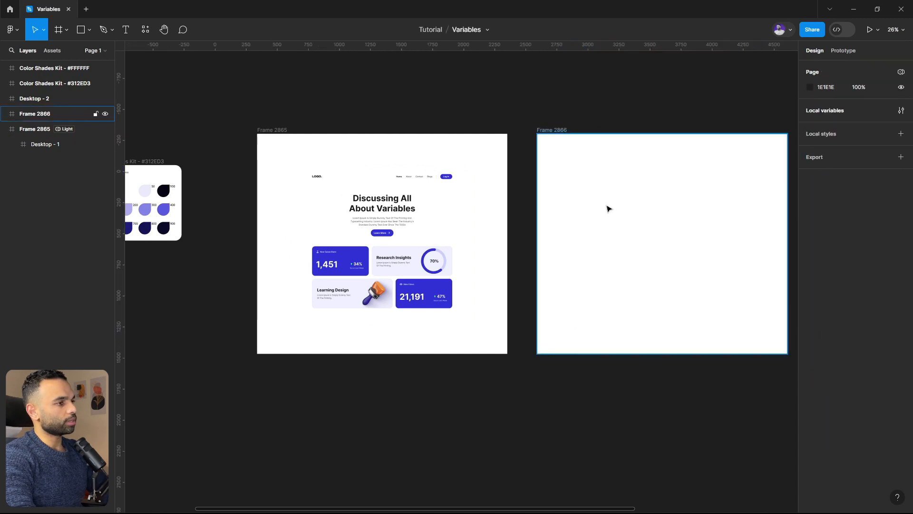
Step: Rename the wrapper containing the design as Light and the empty wrapper as Dark
{"action": "left_click", "coordinate": [408, 220]}
{"action": "left_click", "coordinate": [275, 136]}
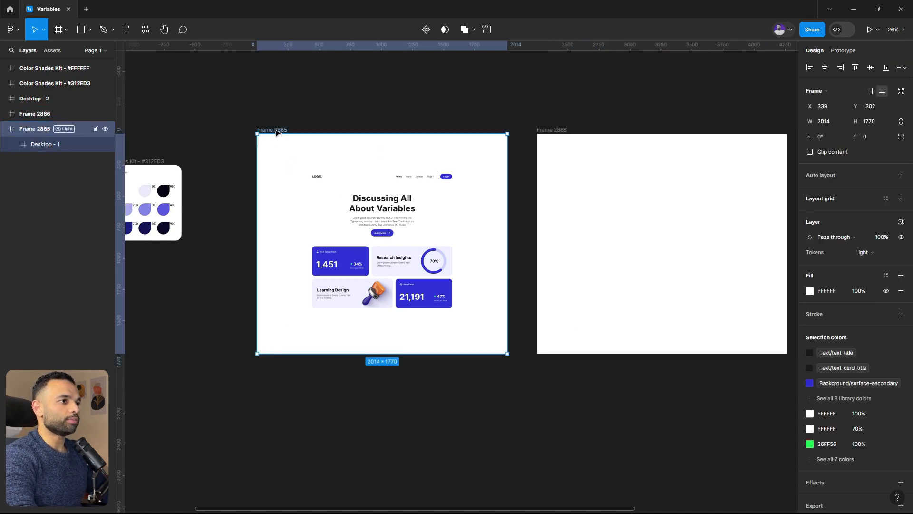
{"action": "key", "text": "Caps_Lock"}
{"action": "key", "text": "Return"}
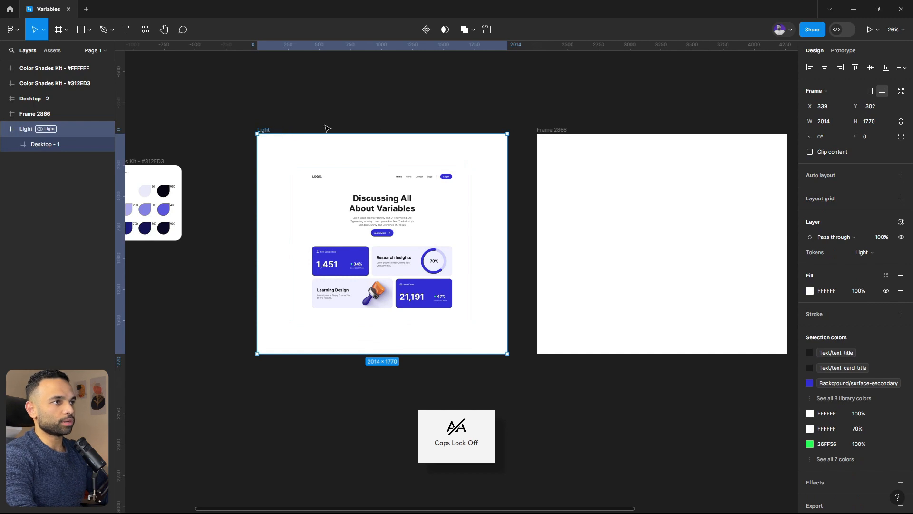
{"action": "left_click", "coordinate": [566, 131]}
{"action": "key", "text": "ctrl+r"}
{"action": "type", "text": "Dark"}
{"action": "key", "text": "Return"}
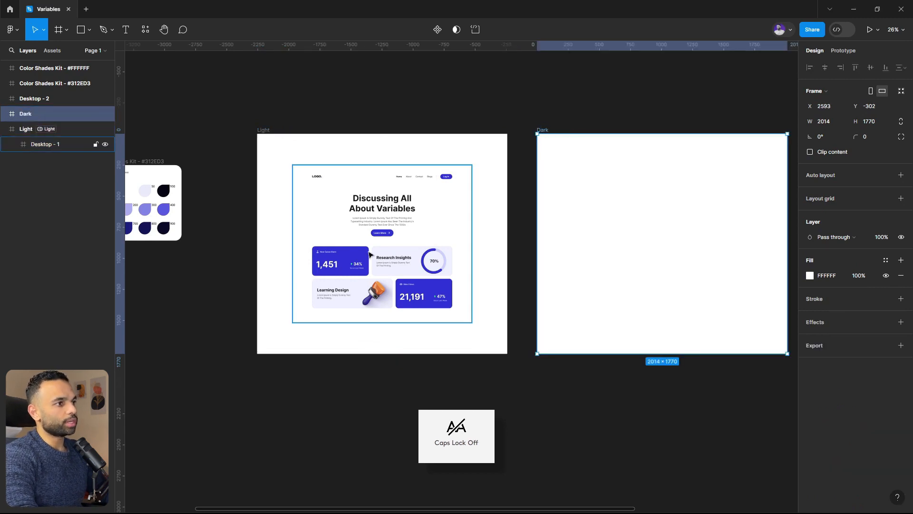
Step: Move the Desktop - 1 frame within the Light wrapper to about Y 218 and open its variable mode options
{"action": "left_click_drag", "start_coordinate": [370, 252], "coordinate": [402, 235]}
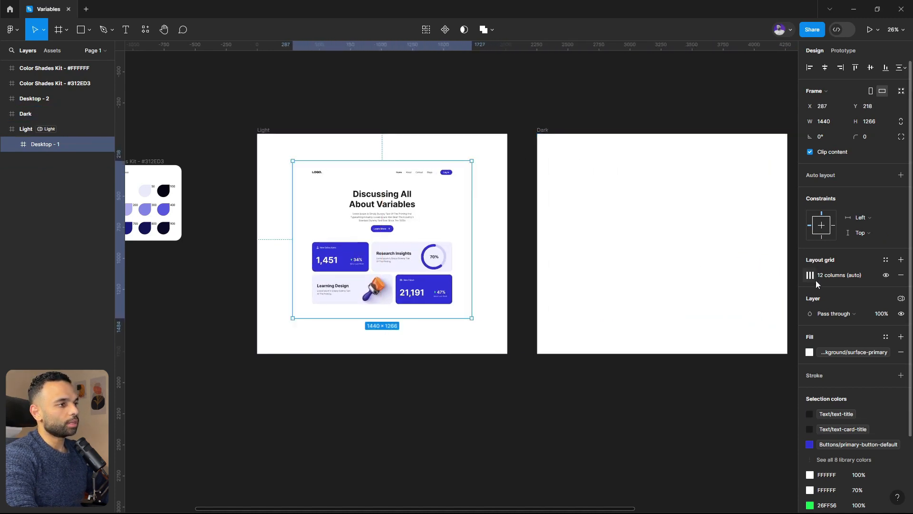
{"action": "left_click", "coordinate": [901, 298]}
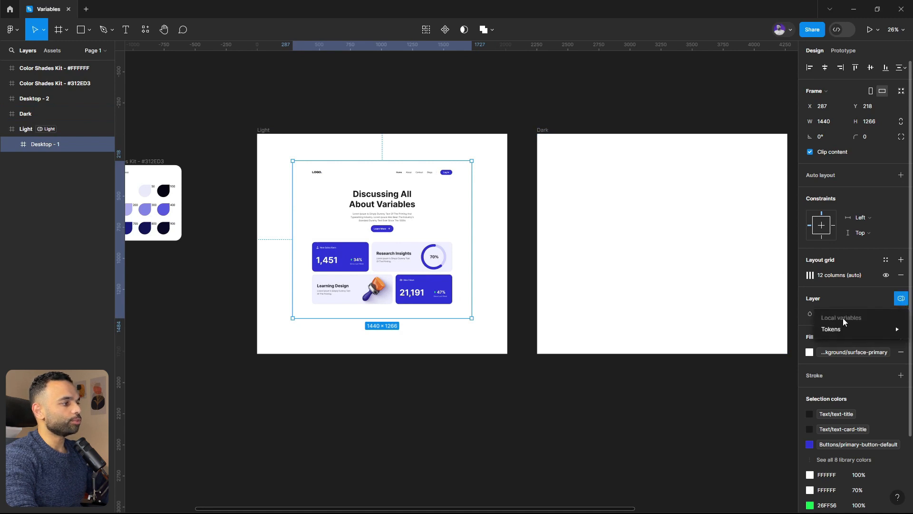
{"action": "left_click", "coordinate": [663, 258]}
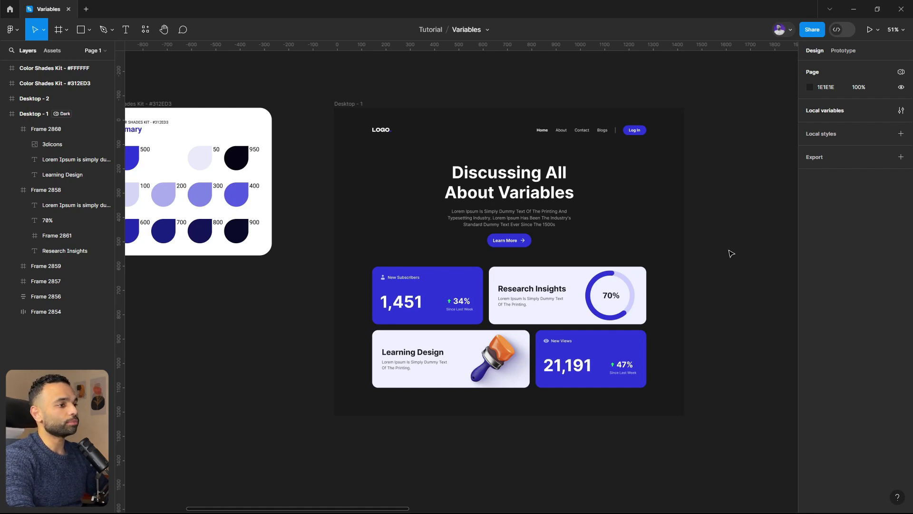
Step: Collapse the layers and, in the Primitives collection, create a number variable named 1 with value 4 plus a second number variable
{"action": "key", "text": "alt+l"}
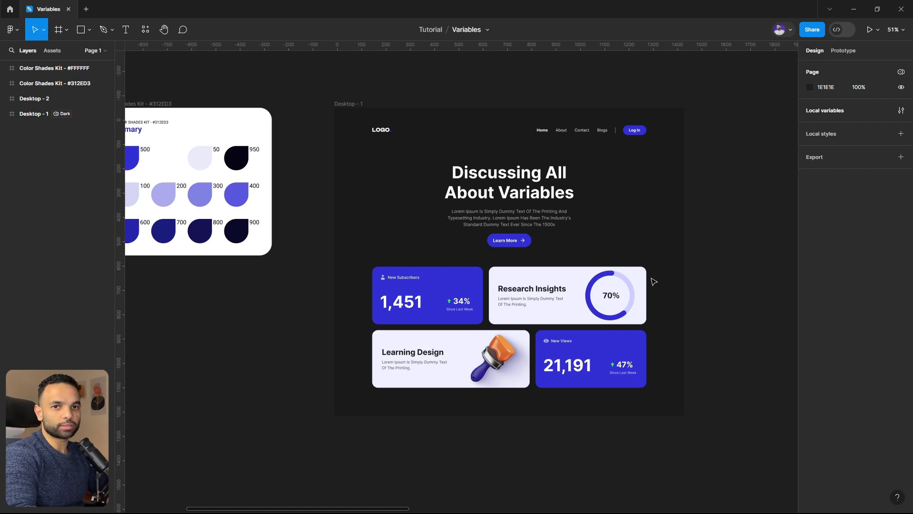
{"action": "left_click", "coordinate": [901, 111]}
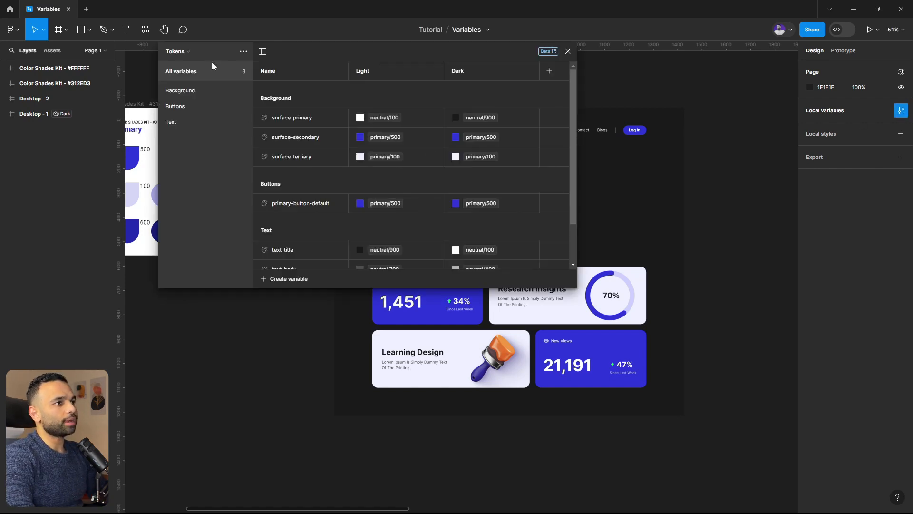
{"action": "left_click", "coordinate": [285, 279]}
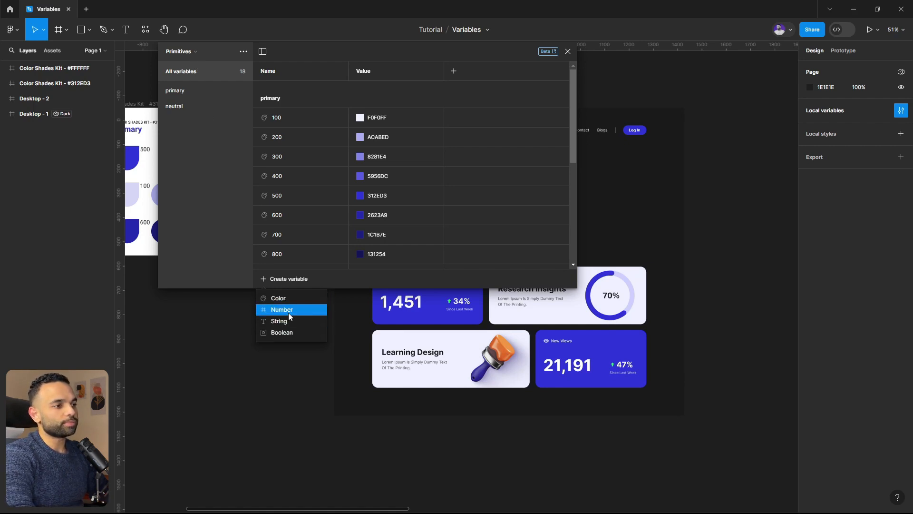
{"action": "left_click", "coordinate": [289, 312]}
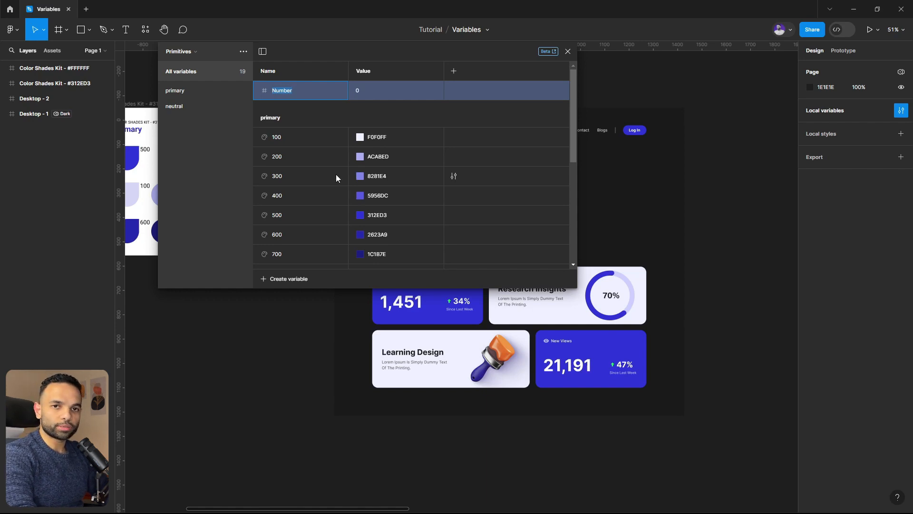
{"action": "type", "text": "1"}
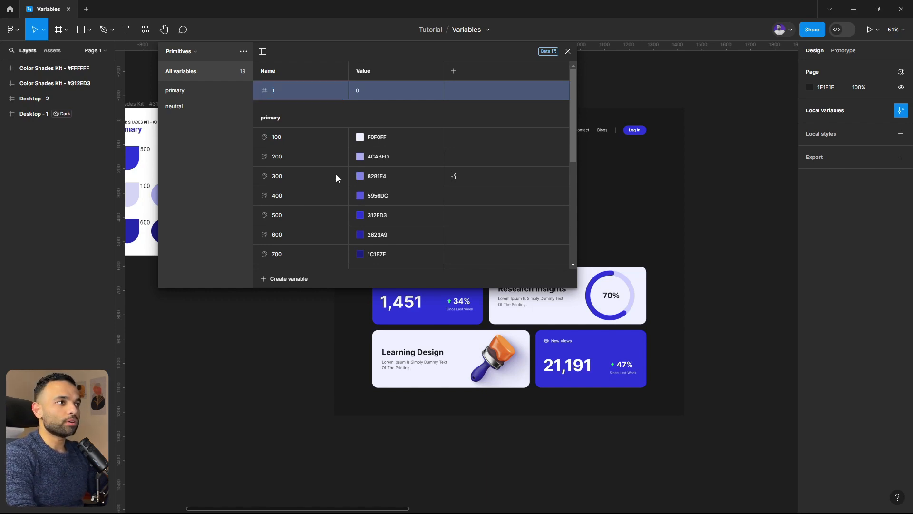
{"action": "left_click", "coordinate": [357, 90]}
{"action": "type", "text": "4"}
{"action": "key", "text": "shift+Return"}
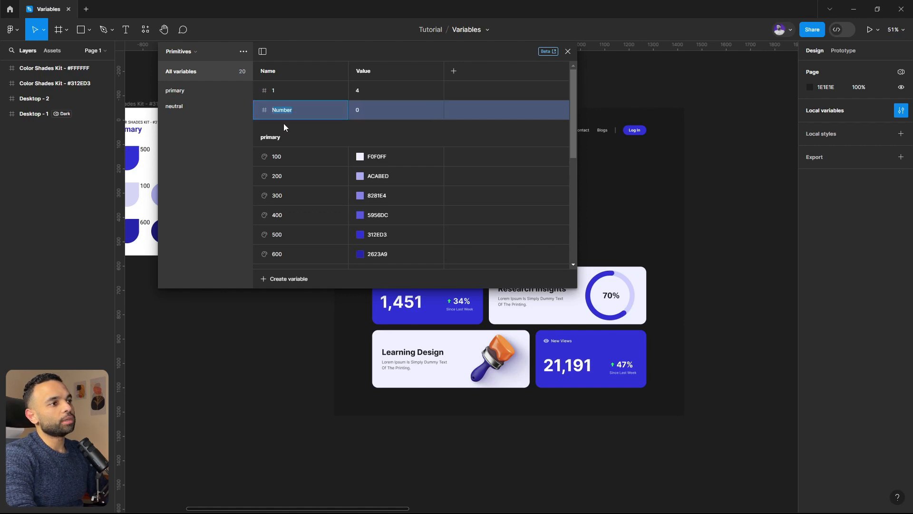
Step: Name the second number variable 2 and set its value to 8
{"action": "type", "text": "2"}
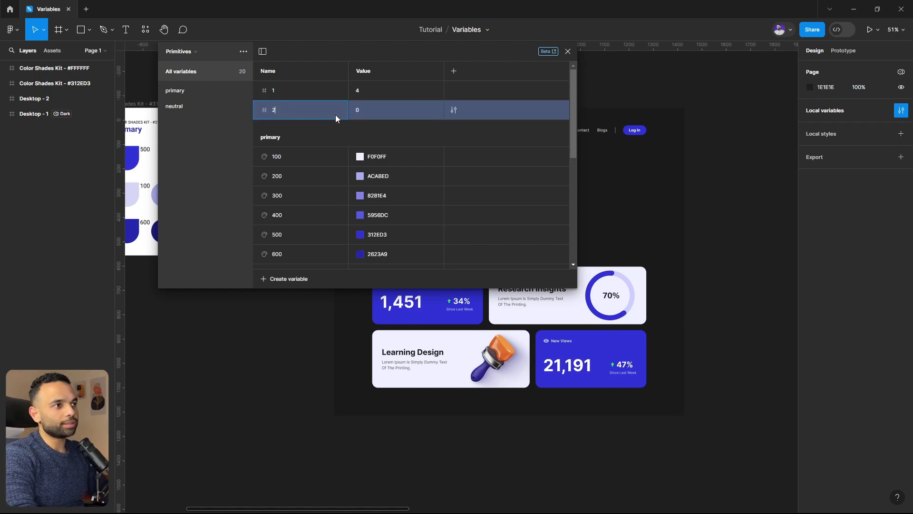
{"action": "left_click", "coordinate": [358, 110]}
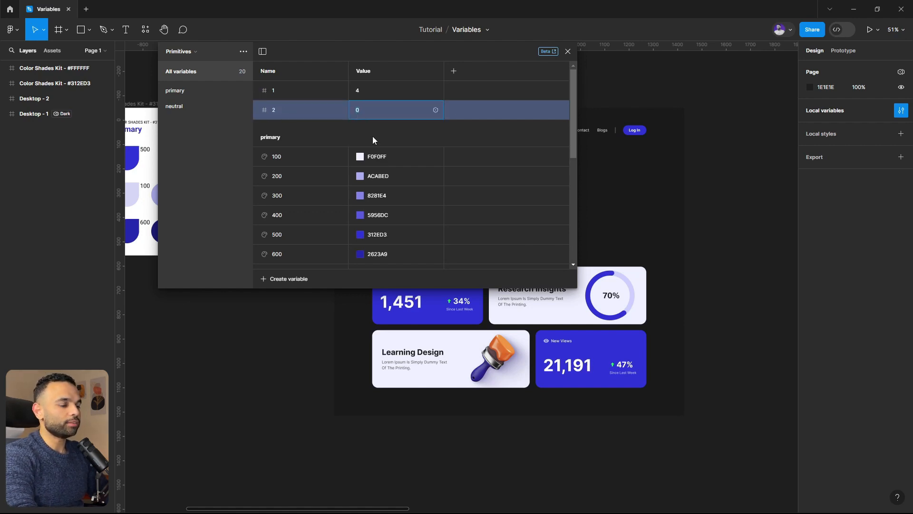
{"action": "type", "text": "8"}
{"action": "key", "text": "Return"}
Step: Create another number variable in the Primitives collection, named 3 with value 12
{"action": "left_click", "coordinate": [282, 279]}
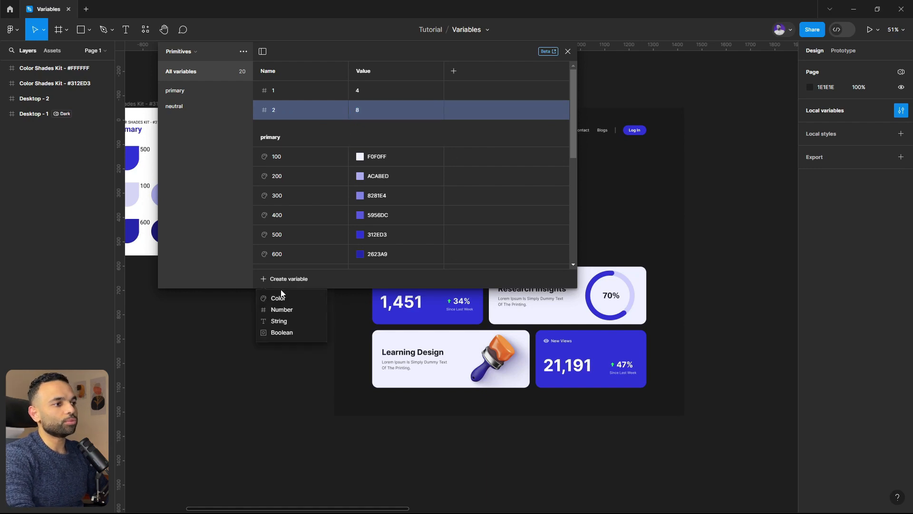
{"action": "left_click", "coordinate": [282, 310]}
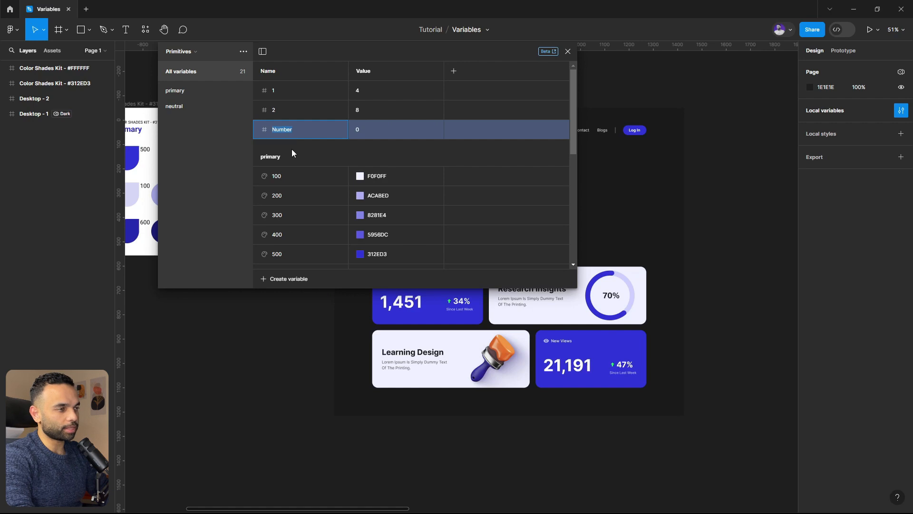
{"action": "left_click", "coordinate": [360, 130]}
{"action": "type", "text": "12"}
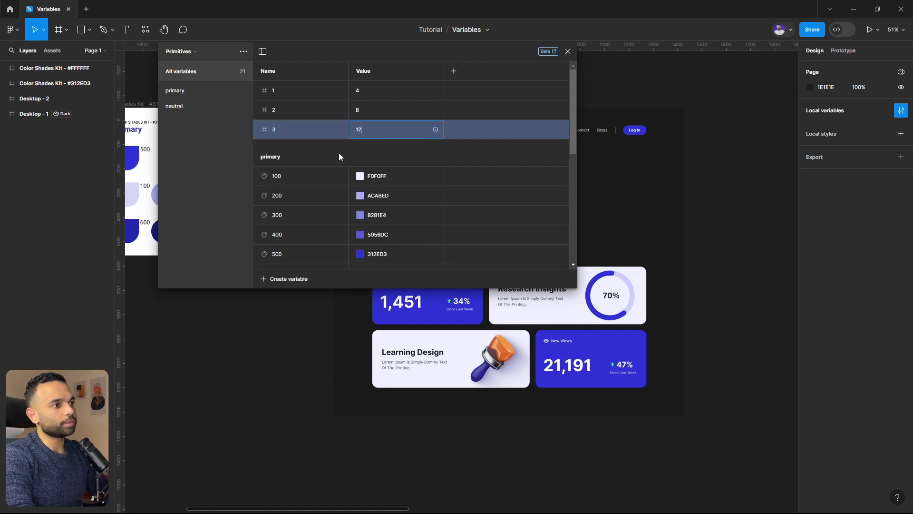
{"action": "key", "text": "Return"}
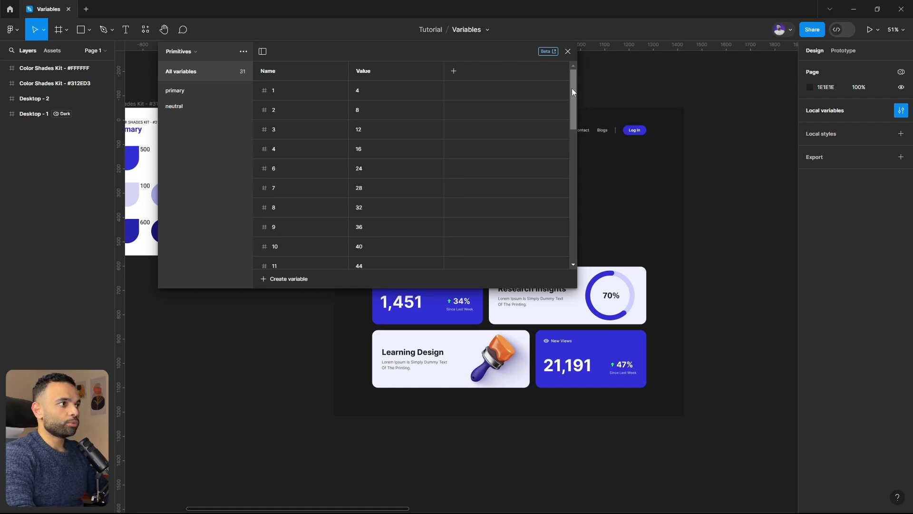
Step: Switch to the Tokens collection and create a number variable named spacing-sm
{"action": "left_click_drag", "start_coordinate": [572, 88], "coordinate": [577, 68]}
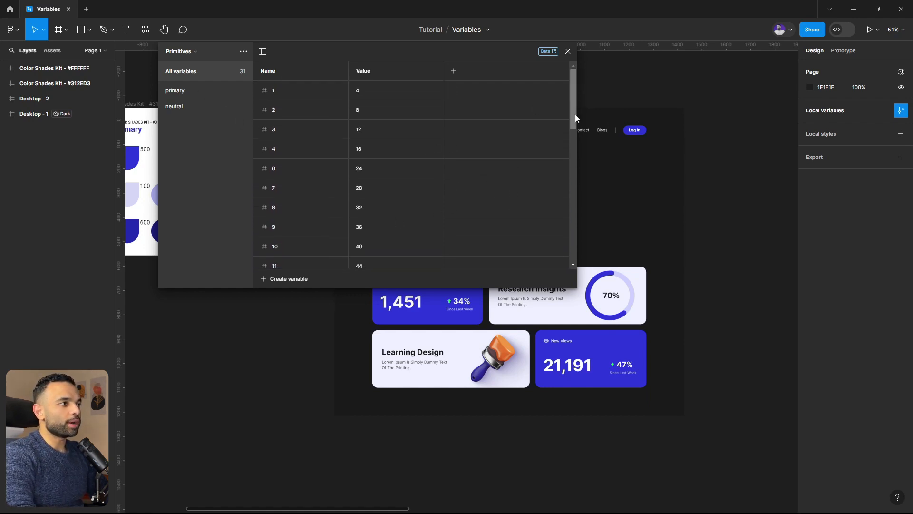
{"action": "left_click_drag", "start_coordinate": [575, 115], "coordinate": [567, 93]}
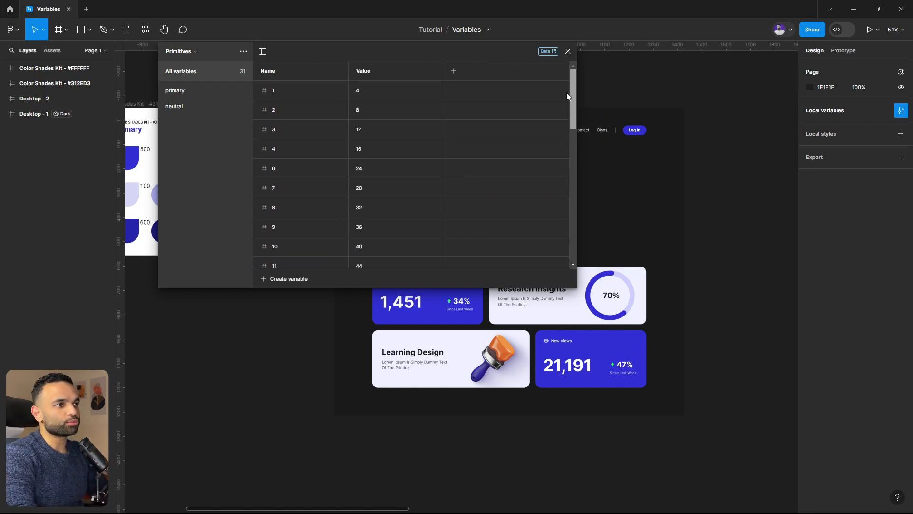
{"action": "left_click", "coordinate": [176, 51]}
{"action": "left_click", "coordinate": [175, 62]}
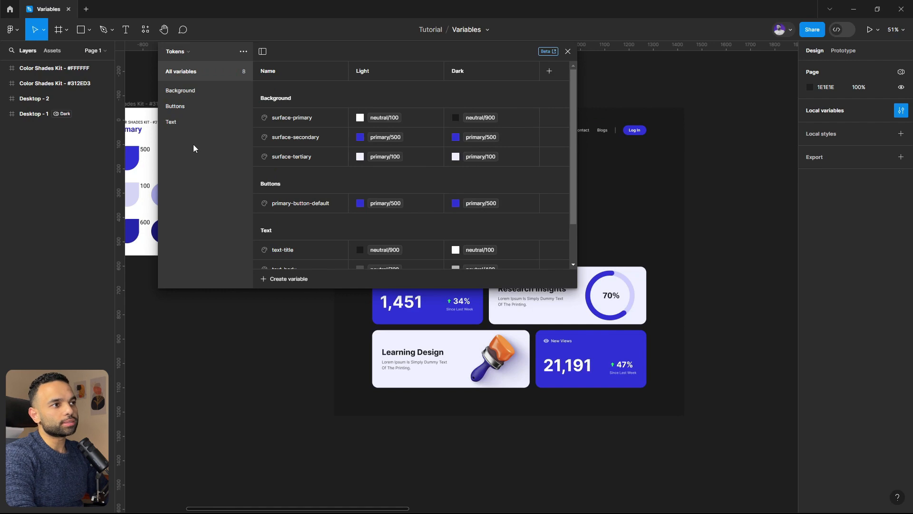
{"action": "left_click", "coordinate": [286, 280]}
{"action": "left_click", "coordinate": [285, 310]}
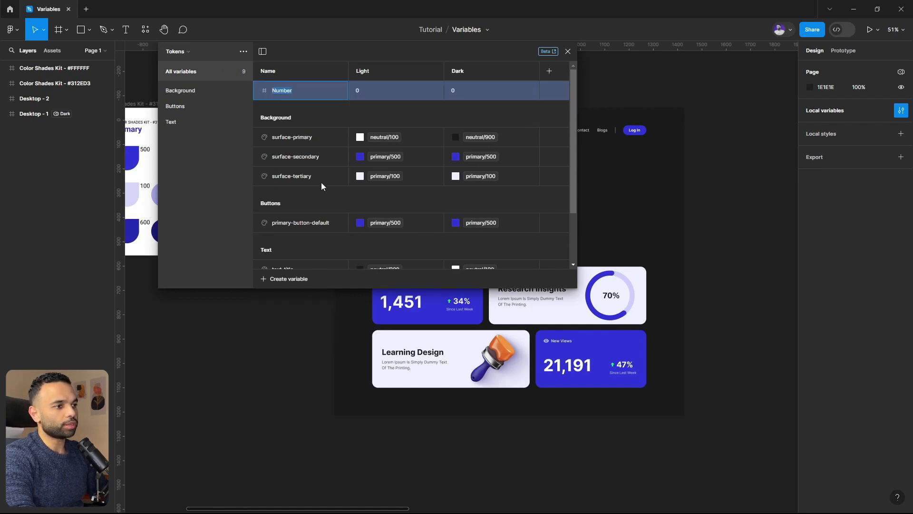
{"action": "type", "text": "spacing"}
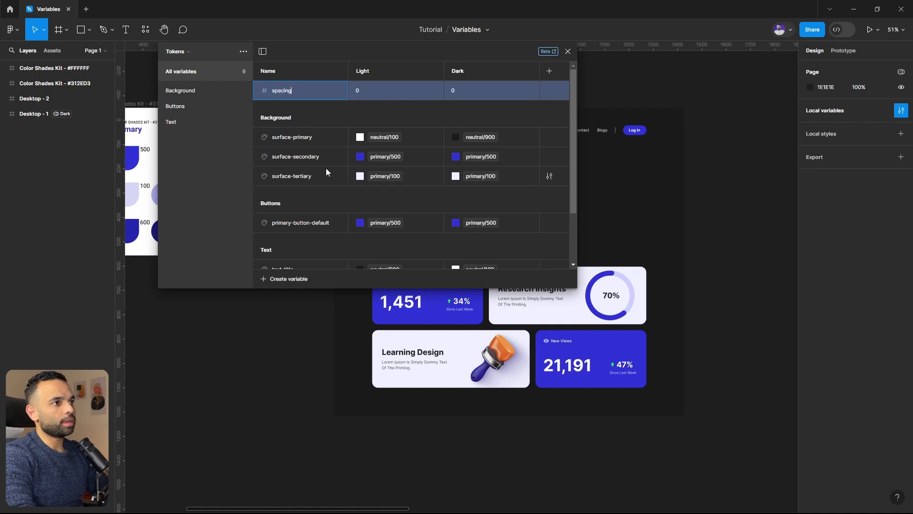
{"action": "type", "text": "-sm"}
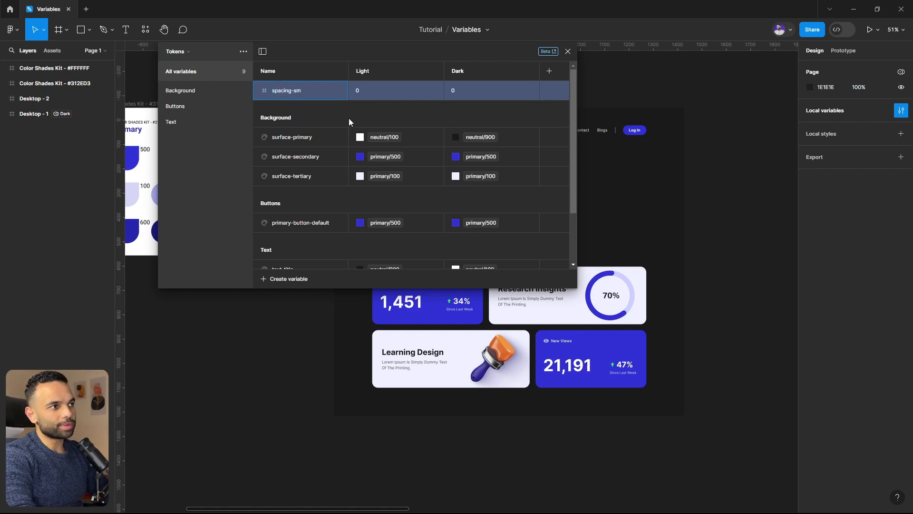
Step: Link the Light value of spacing-sm to primitive 1 and duplicate the variable
{"action": "left_click", "coordinate": [435, 90]}
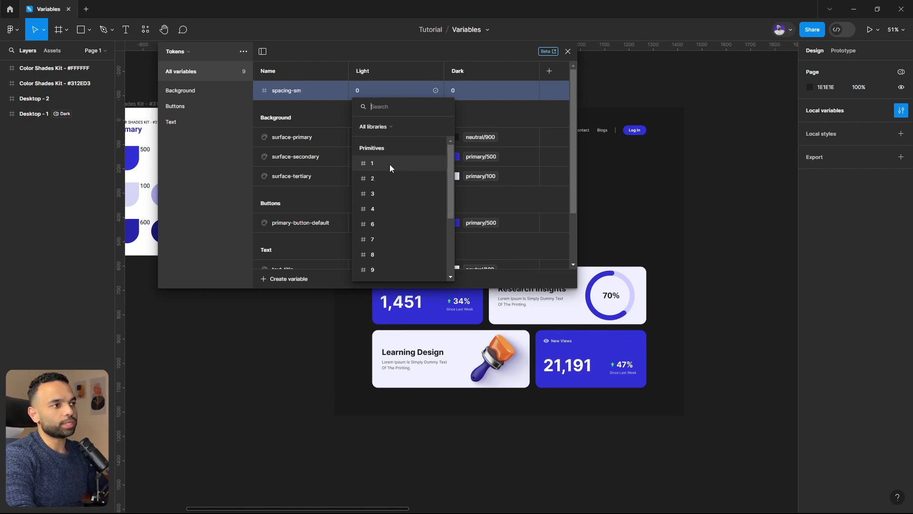
{"action": "left_click", "coordinate": [390, 165]}
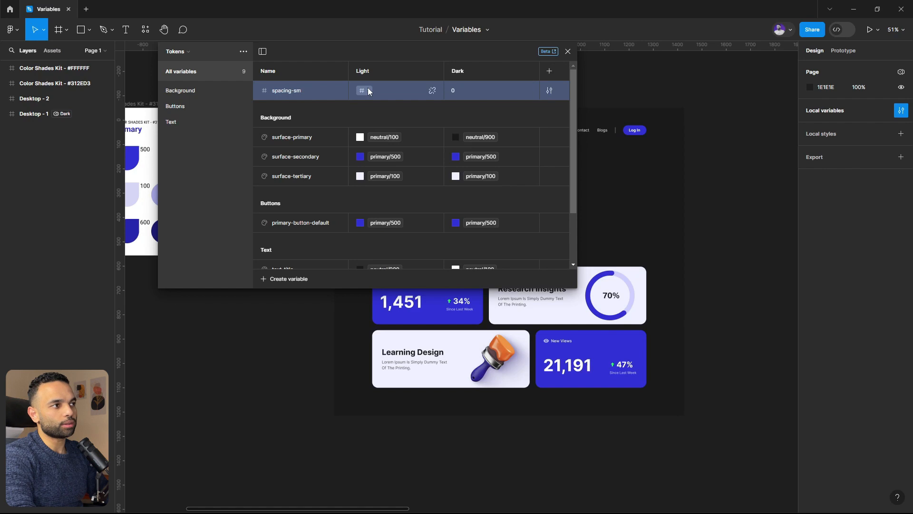
{"action": "right_click", "coordinate": [283, 90]}
{"action": "left_click", "coordinate": [298, 119]}
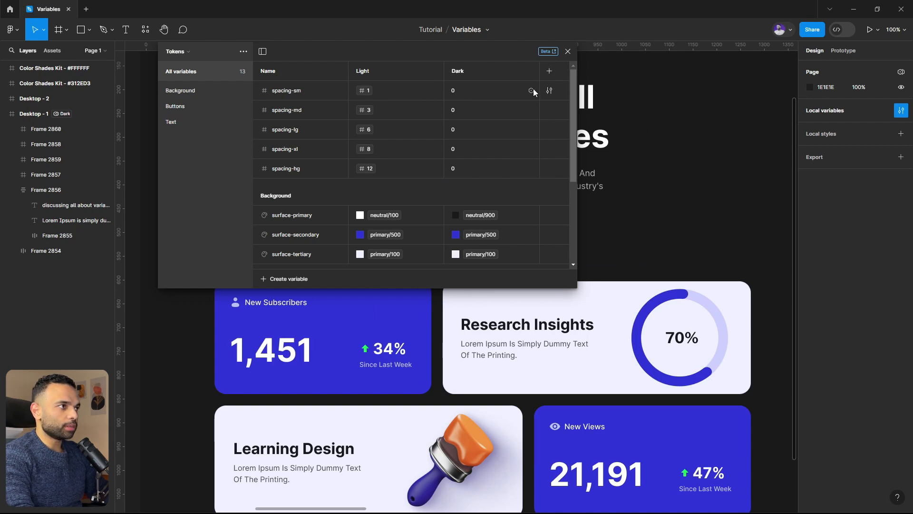
Step: Link the Dark values of spacing-sm, spacing-md and spacing-lg to primitives 1, 3 and 6
{"action": "left_click", "coordinate": [532, 89]}
{"action": "left_click", "coordinate": [499, 164]}
{"action": "left_click", "coordinate": [533, 109]}
{"action": "left_click", "coordinate": [493, 210]}
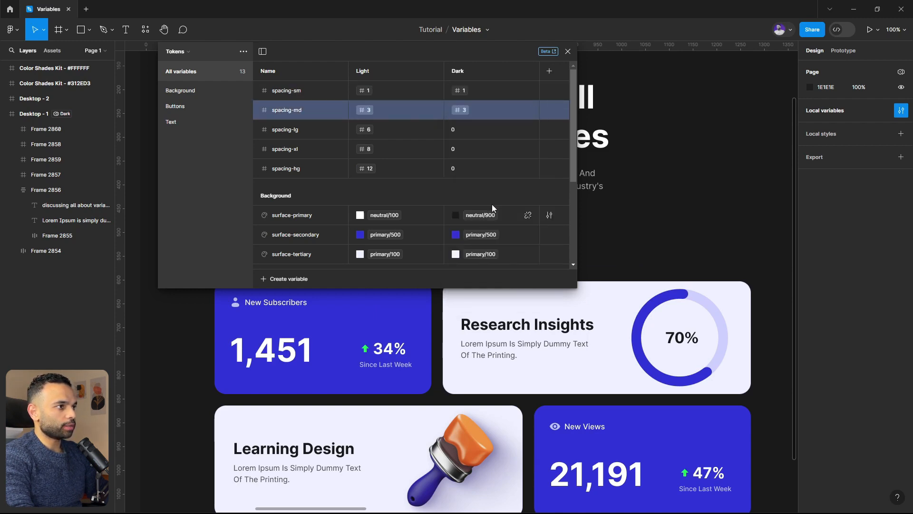
{"action": "left_click", "coordinate": [531, 130]}
{"action": "left_click", "coordinate": [487, 263]}
Step: Link the Dark values of spacing-xl and spacing-hg to primitives 8 and 12, and close the variables window
{"action": "left_click", "coordinate": [531, 149]}
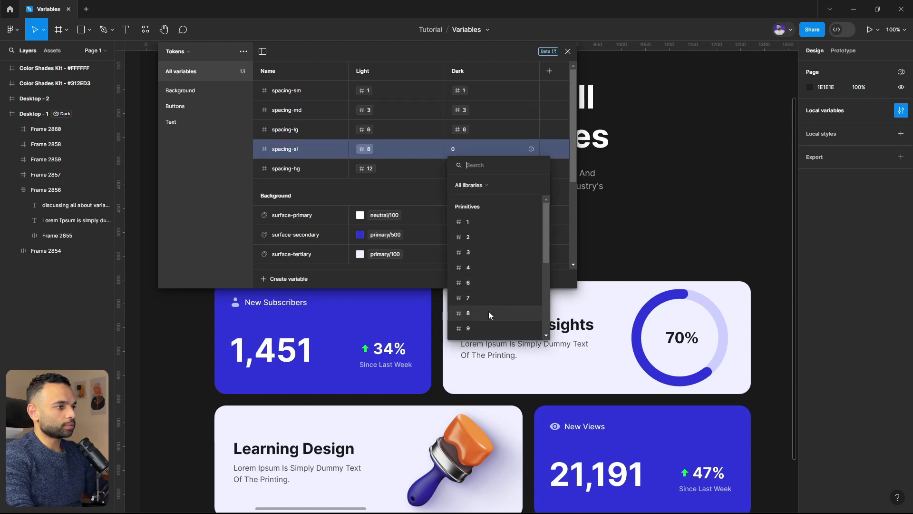
{"action": "left_click", "coordinate": [489, 312]}
{"action": "left_click", "coordinate": [532, 168]}
{"action": "scroll", "coordinate": [499, 243], "scroll_direction": "down", "scroll_amount": 3}
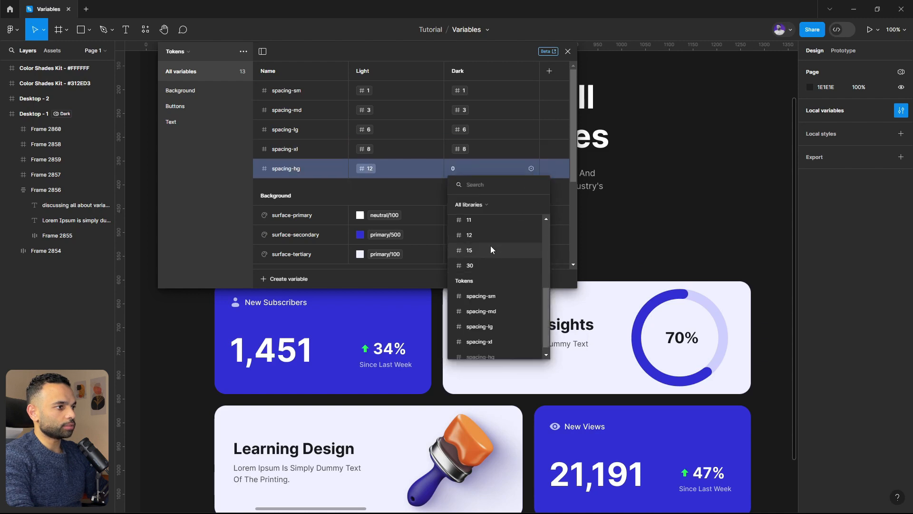
{"action": "left_click", "coordinate": [490, 235]}
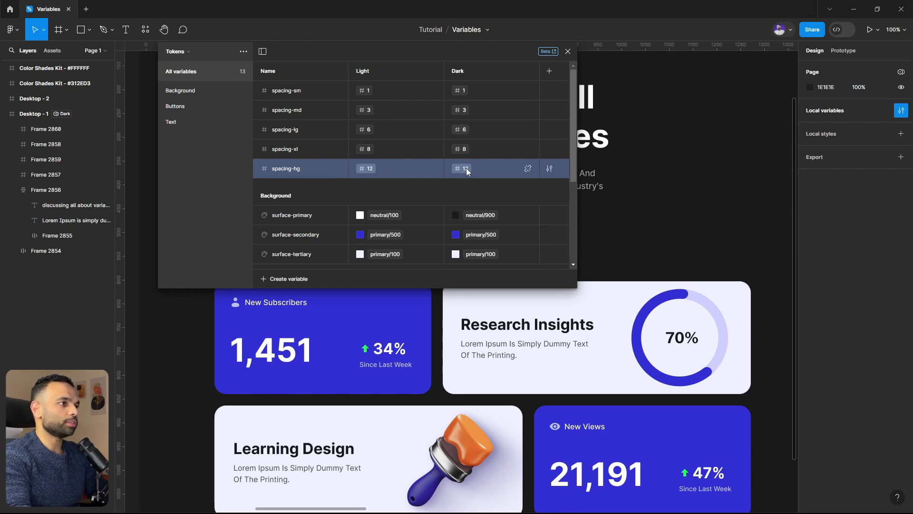
{"action": "key", "text": "Escape"}
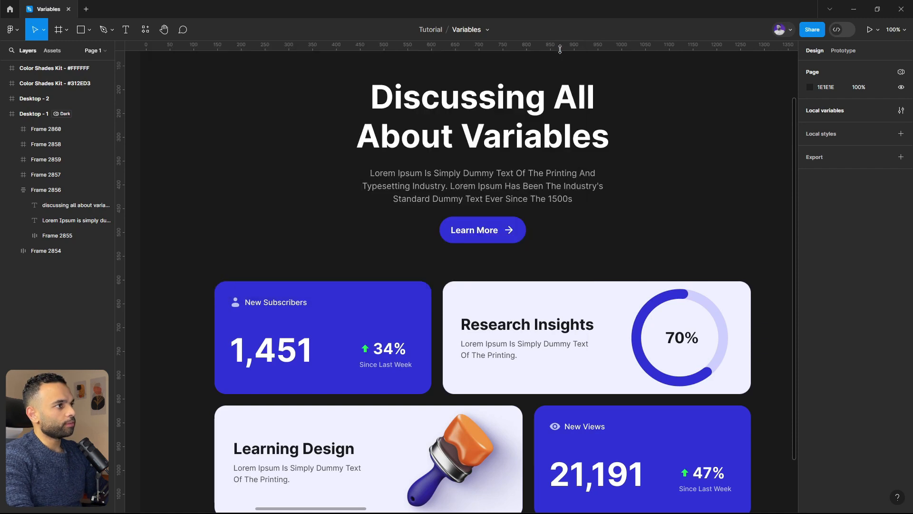
Step: Apply the spacing-lg token to the horizontal padding of the Learn More button
{"action": "left_click", "coordinate": [489, 233]}
{"action": "left_click", "coordinate": [488, 232]}
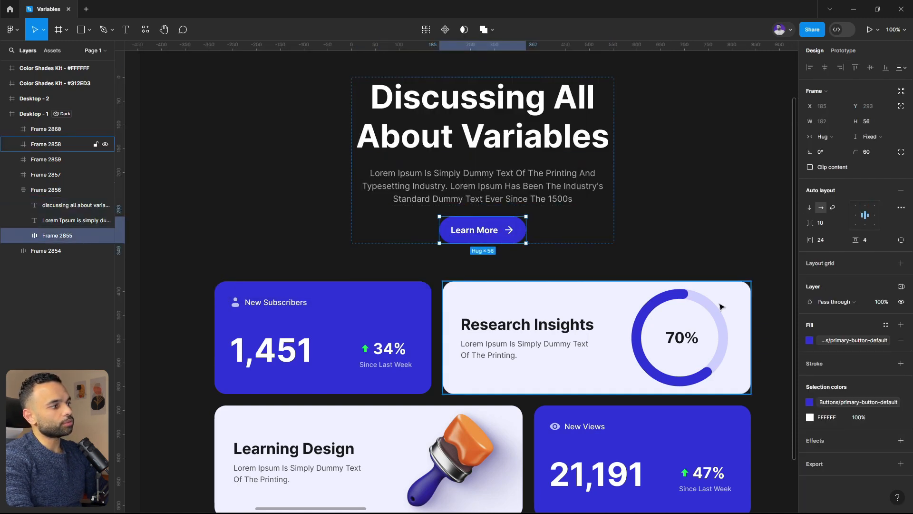
{"action": "left_click", "coordinate": [842, 241]}
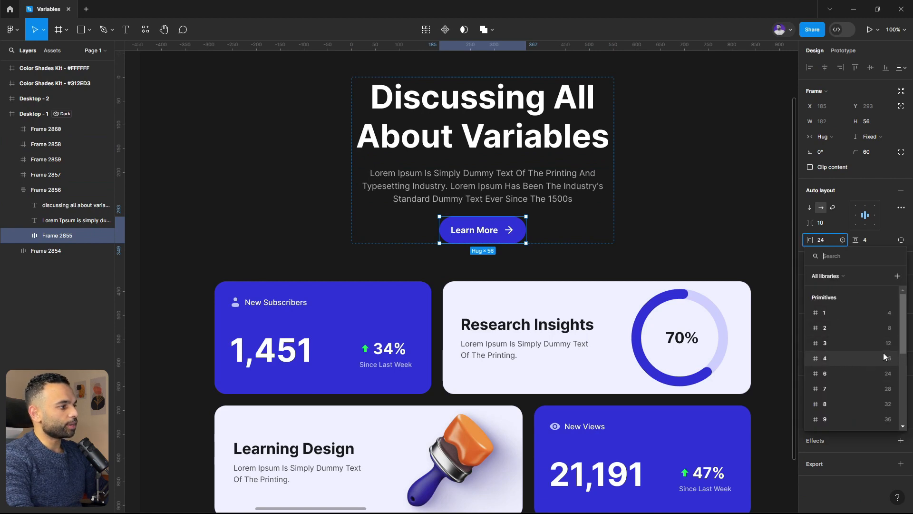
{"action": "scroll", "coordinate": [883, 353], "scroll_direction": "down", "scroll_amount": 5}
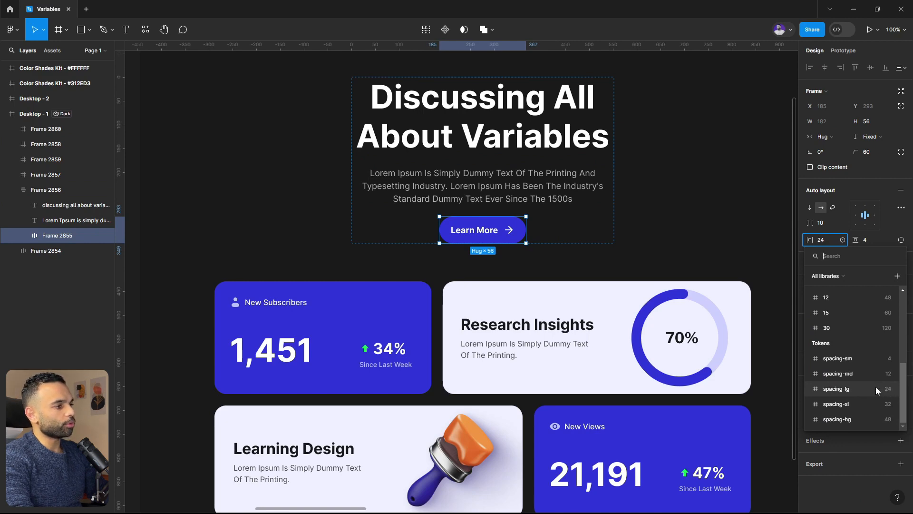
{"action": "left_click", "coordinate": [836, 389]}
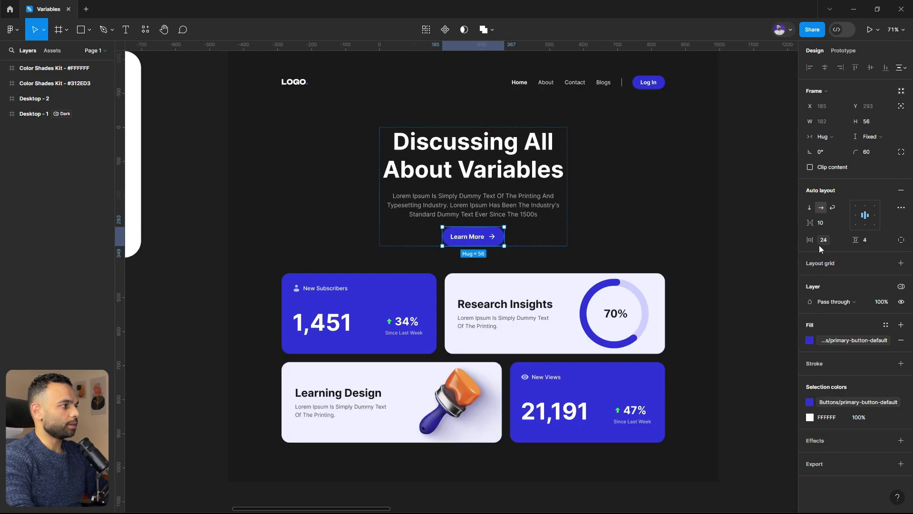
Step: Move the local variables window clear of the button and link both the Light and Dark values of spacing-lg to primitive 7
{"action": "left_click", "coordinate": [749, 205]}
{"action": "left_click", "coordinate": [900, 109]}
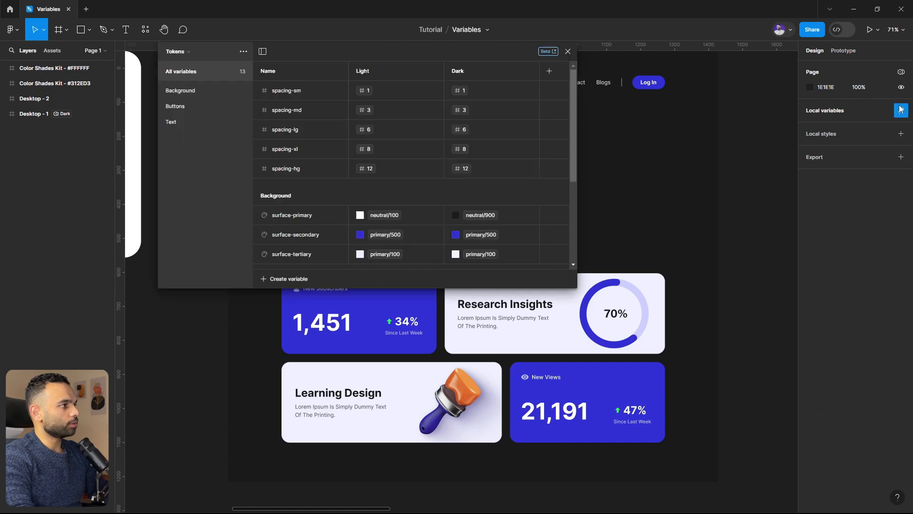
{"action": "left_click_drag", "start_coordinate": [362, 57], "coordinate": [761, 122]}
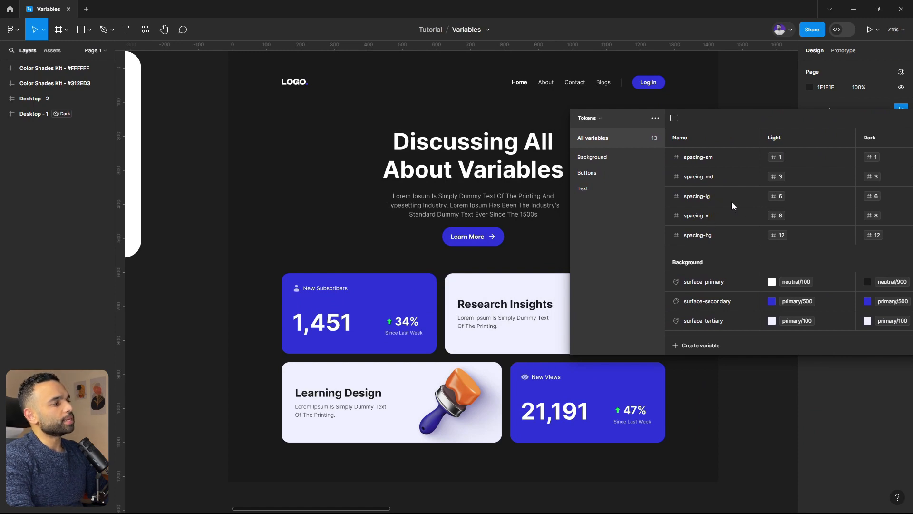
{"action": "left_click", "coordinate": [776, 196]}
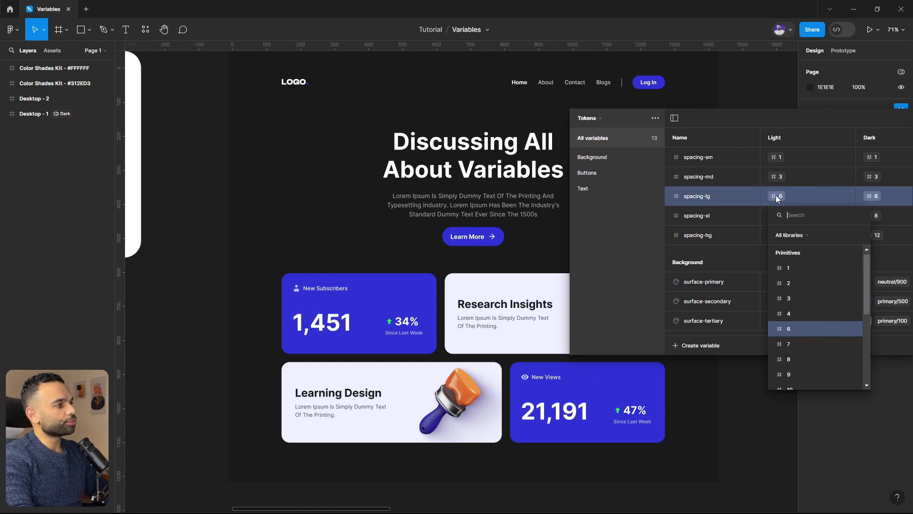
{"action": "left_click", "coordinate": [784, 343]}
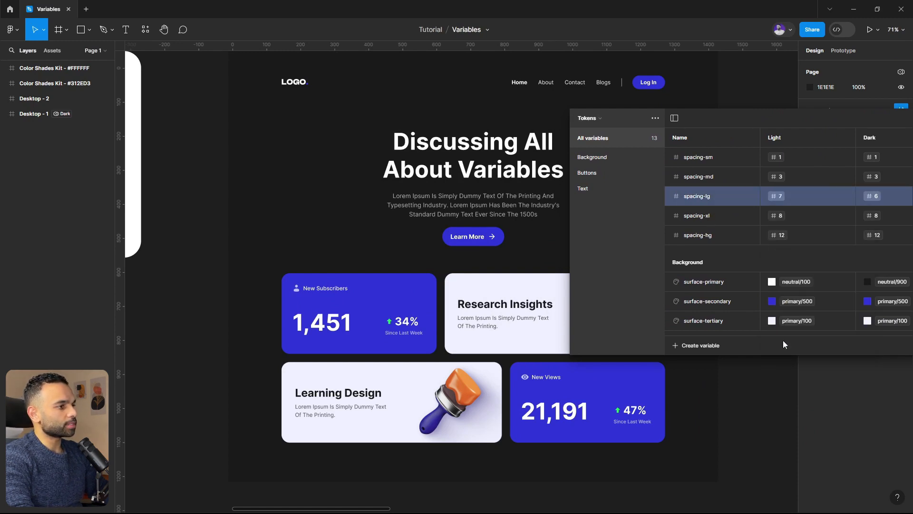
{"action": "left_click", "coordinate": [881, 195]}
{"action": "left_click", "coordinate": [844, 341]}
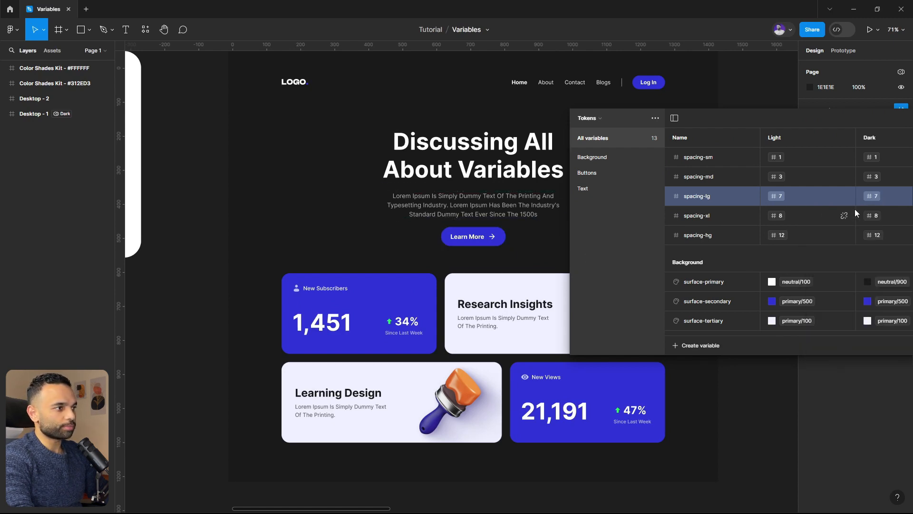
Step: Link the Dark and Light values of spacing-lg back to primitive 6 and close the variables window
{"action": "left_click", "coordinate": [877, 196]}
{"action": "left_click", "coordinate": [840, 317]}
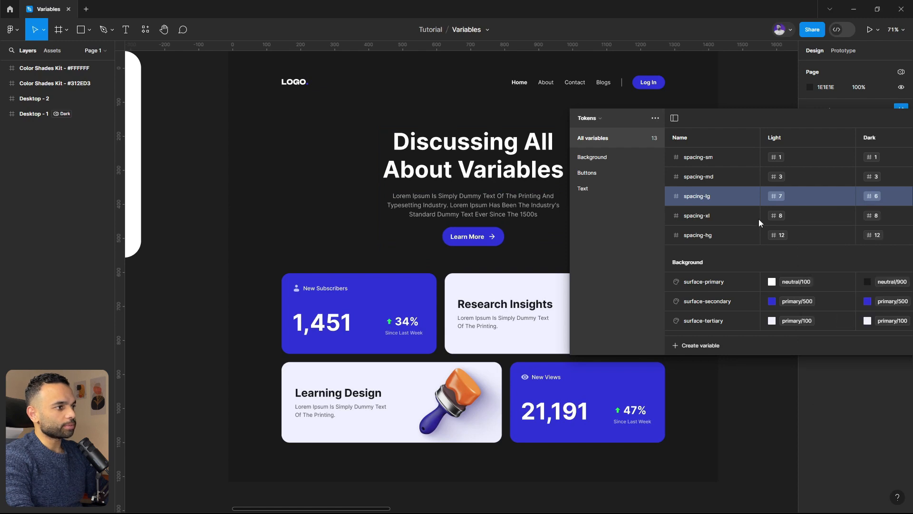
{"action": "left_click", "coordinate": [775, 197]}
{"action": "left_click", "coordinate": [777, 319]}
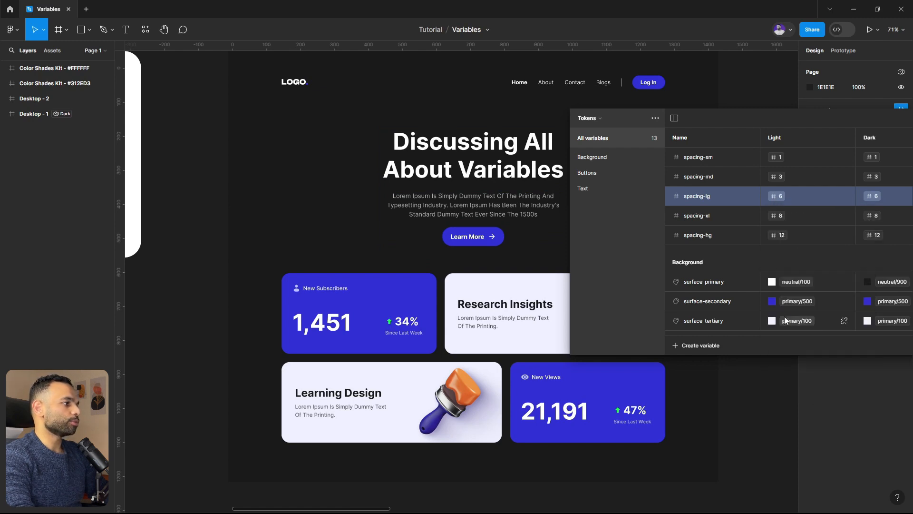
{"action": "left_click", "coordinate": [865, 125]}
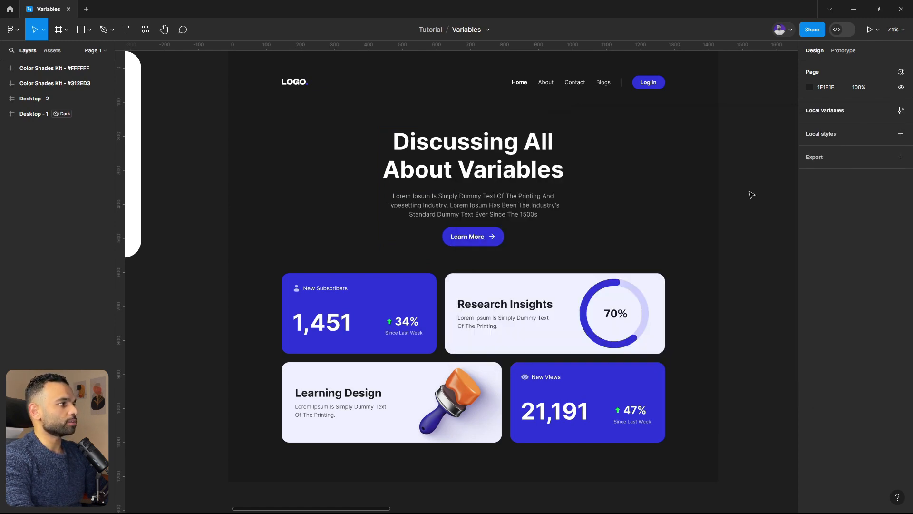
Step: Apply the spacing-lg token to the corner radius of the Research Insights card
{"action": "left_click", "coordinate": [505, 235]}
{"action": "left_click", "coordinate": [745, 214]}
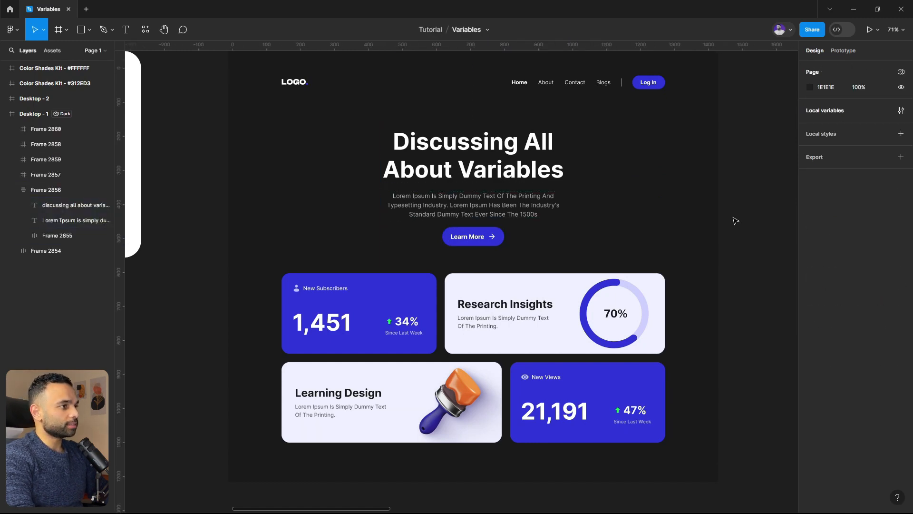
{"action": "left_click", "coordinate": [579, 305]}
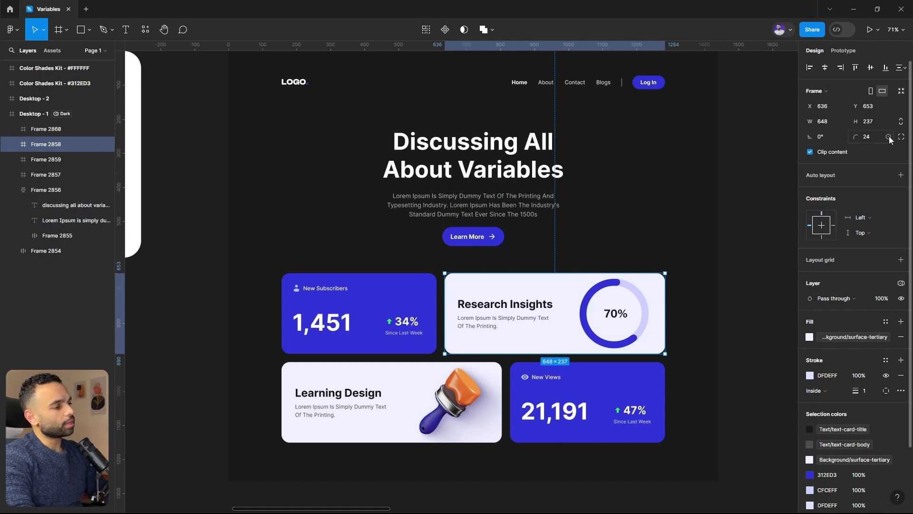
{"action": "left_click", "coordinate": [888, 137]}
{"action": "scroll", "coordinate": [853, 286], "scroll_direction": "down", "scroll_amount": 5}
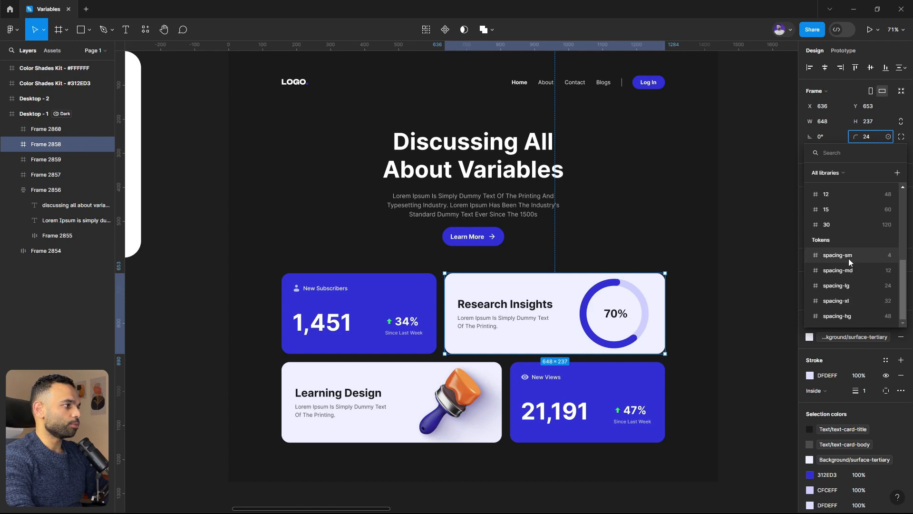
{"action": "left_click", "coordinate": [846, 287]}
{"action": "left_click", "coordinate": [750, 274]}
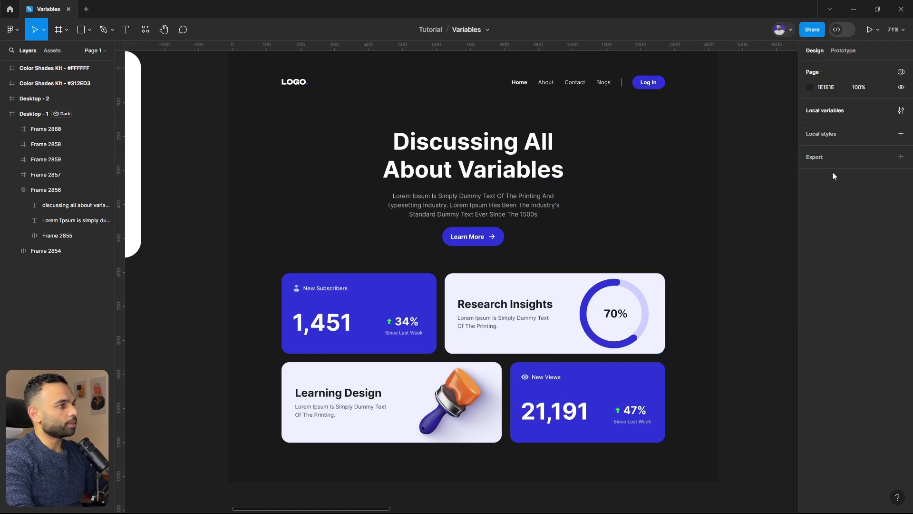
Step: Try linking the Dark value of spacing-lg to primitive 8 in the local variables window
{"action": "left_click", "coordinate": [900, 111]}
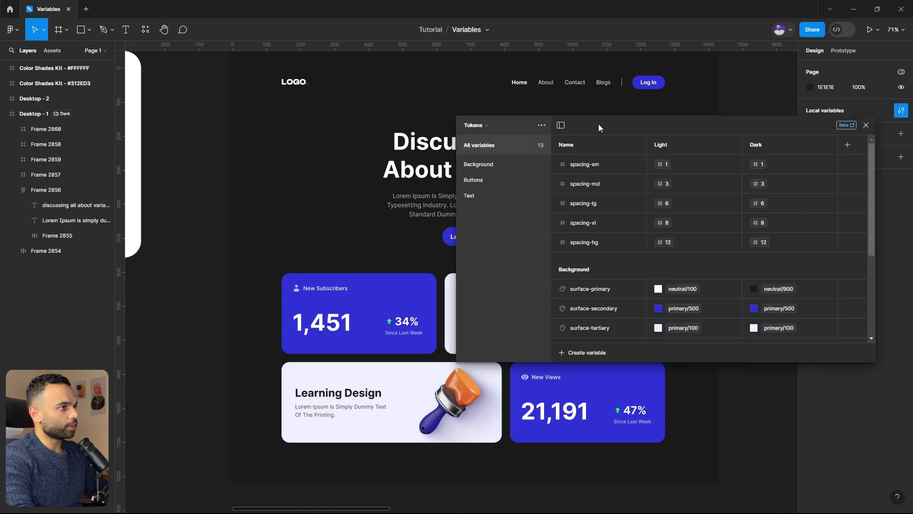
{"action": "left_click_drag", "start_coordinate": [599, 124], "coordinate": [620, 50]}
{"action": "left_click", "coordinate": [783, 129]}
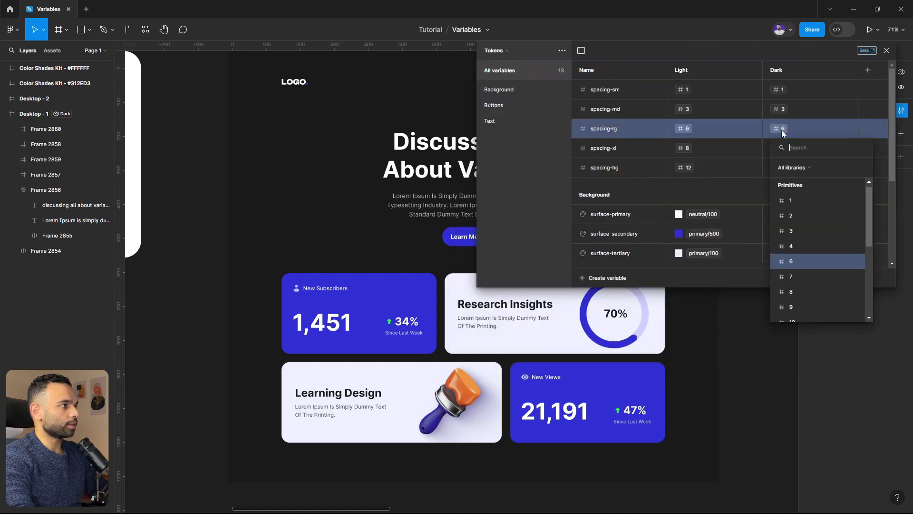
{"action": "left_click", "coordinate": [794, 289]}
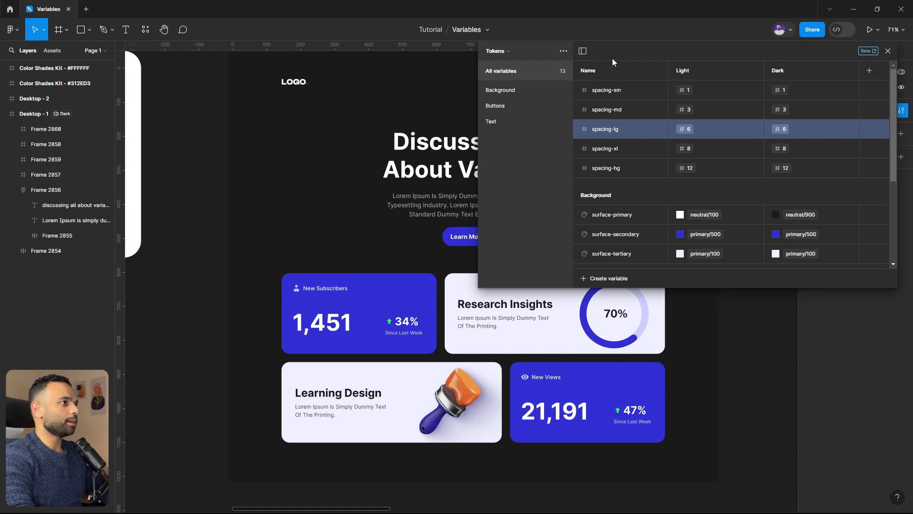
Step: Move the local variables window clear of the design and close it
{"action": "left_click_drag", "start_coordinate": [612, 60], "coordinate": [665, 118]}
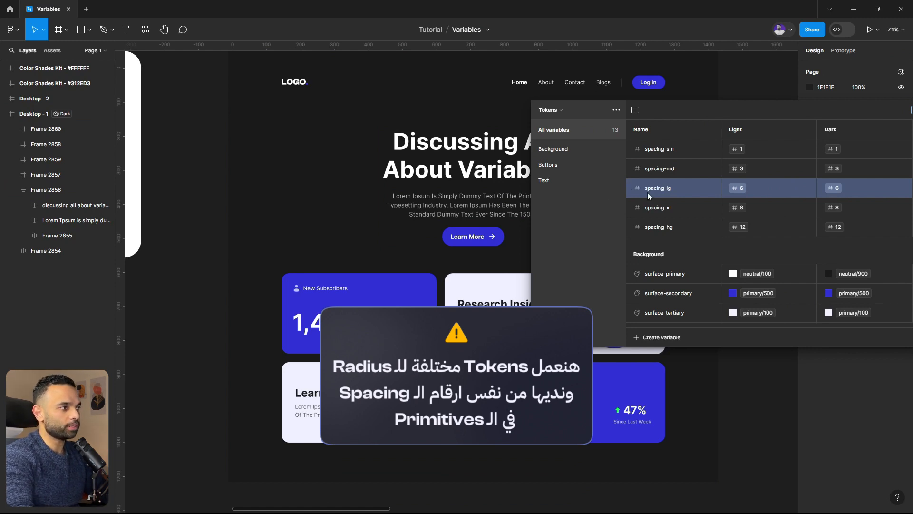
{"action": "left_click_drag", "start_coordinate": [684, 113], "coordinate": [566, 53]}
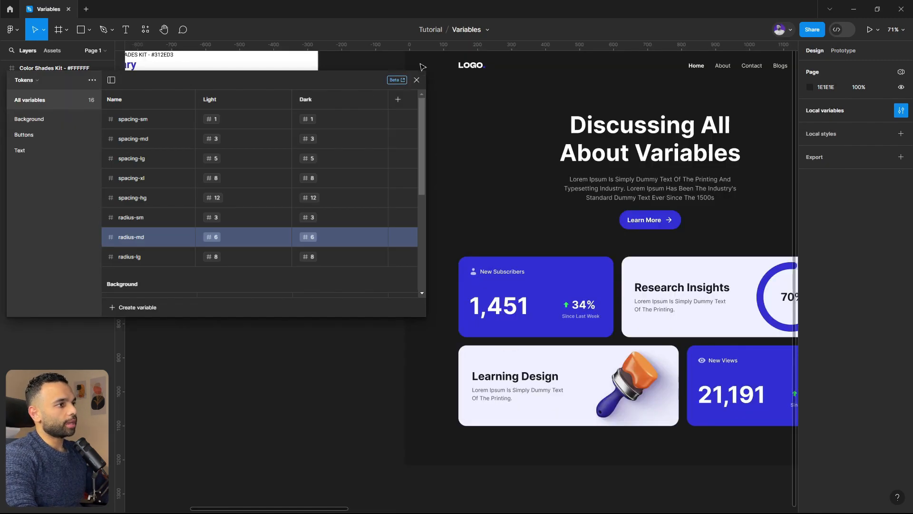
{"action": "left_click", "coordinate": [416, 80]}
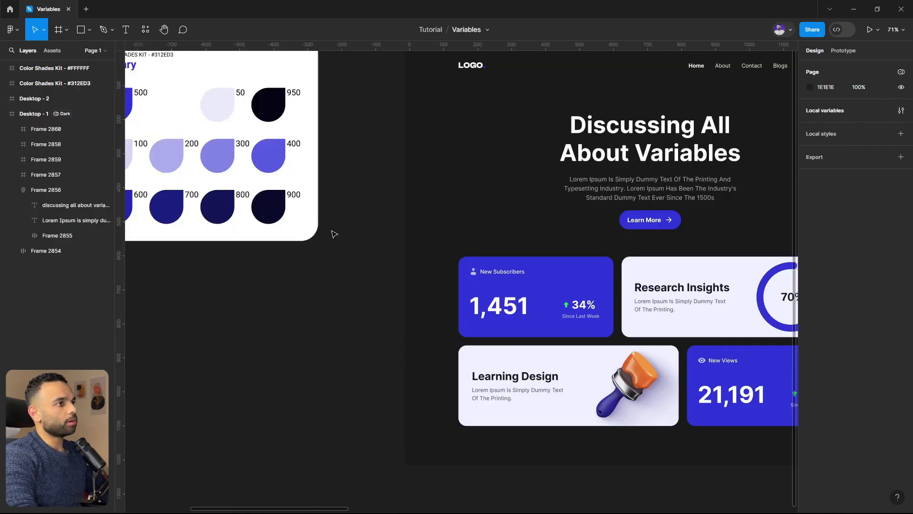
Step: Change the fill of the Desktop - 2 frame behind the shoe product cards to a near-black color
{"action": "scroll", "coordinate": [306, 267], "scroll_direction": "down", "scroll_amount": 5}
{"action": "scroll", "coordinate": [359, 251], "scroll_direction": "up", "scroll_amount": 3}
{"action": "scroll", "coordinate": [359, 253], "scroll_direction": "right", "scroll_amount": 5}
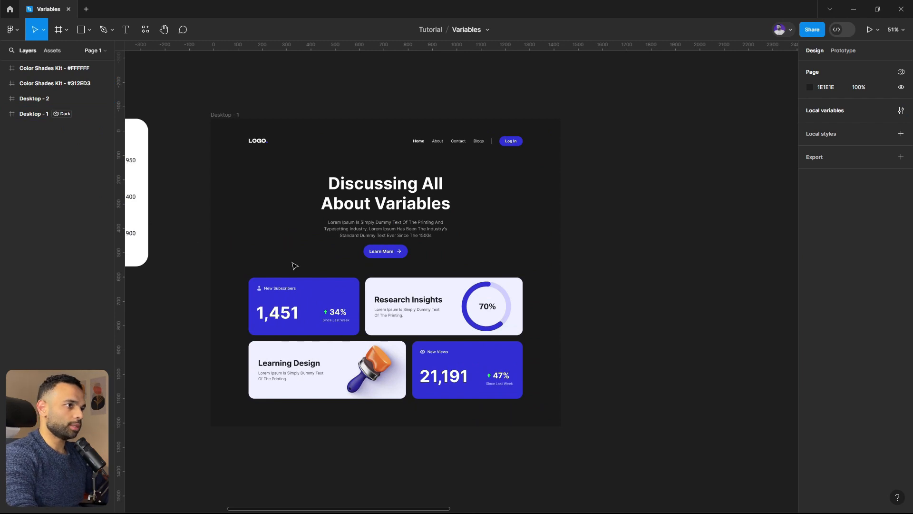
{"action": "scroll", "coordinate": [294, 264], "scroll_direction": "right", "scroll_amount": 3}
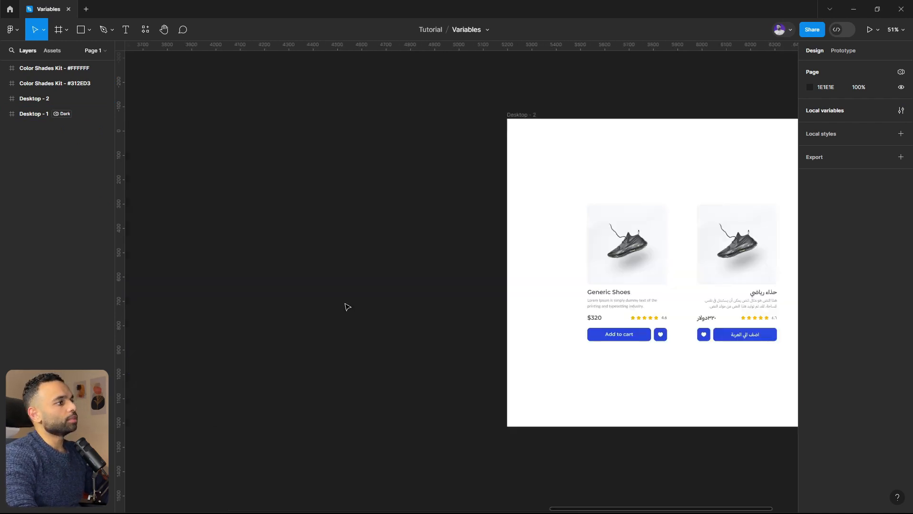
{"action": "scroll", "coordinate": [346, 307], "scroll_direction": "right", "scroll_amount": 15}
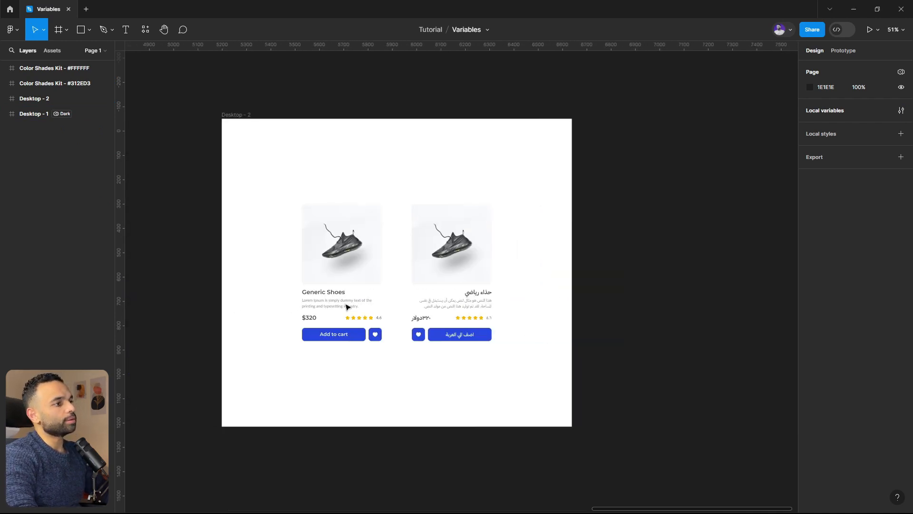
{"action": "left_click", "coordinate": [255, 130]}
{"action": "left_click", "coordinate": [811, 308]}
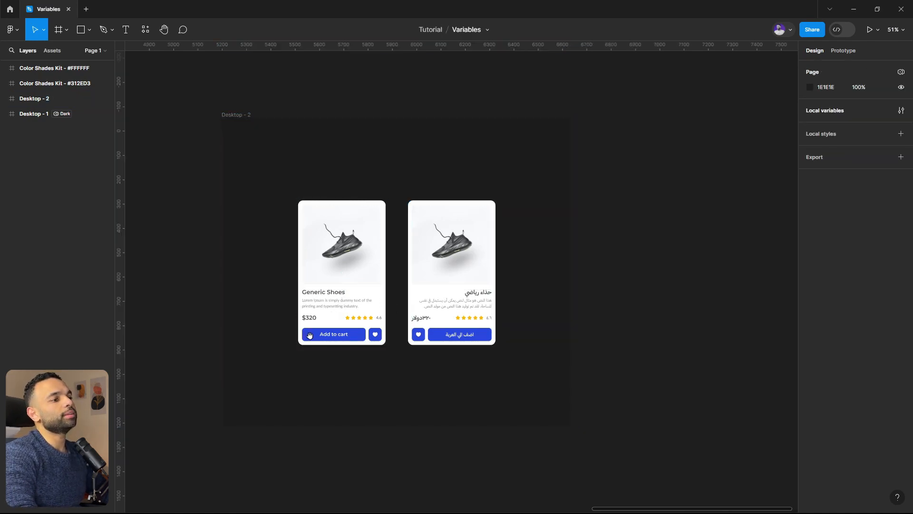
Step: Create a new variable collection named Language in the local variables window
{"action": "left_click_drag", "start_coordinate": [242, 295], "coordinate": [292, 286]}
{"action": "scroll", "coordinate": [307, 284], "scroll_direction": "up", "scroll_amount": 3}
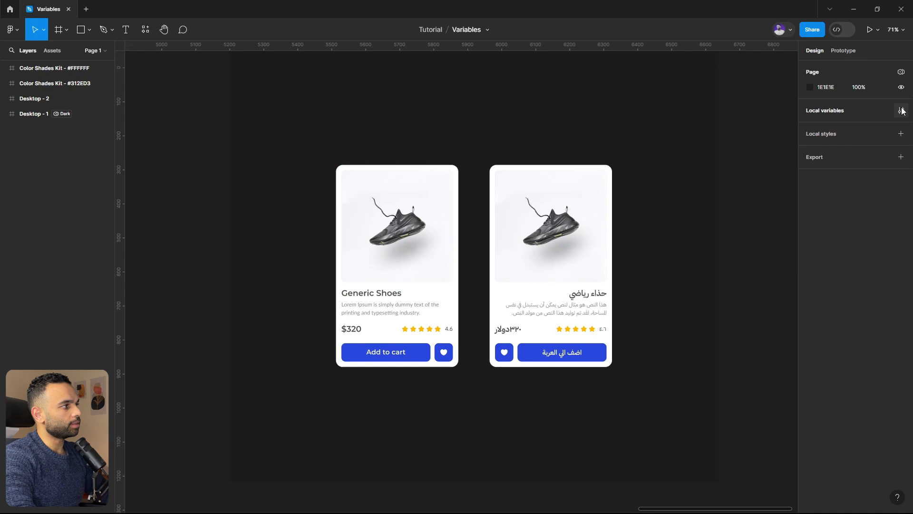
{"action": "left_click", "coordinate": [901, 110]}
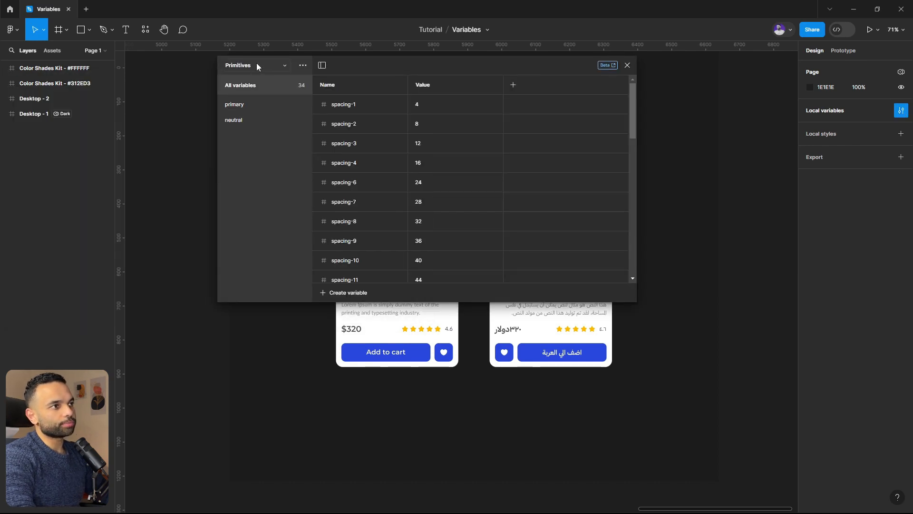
{"action": "left_click", "coordinate": [301, 65]}
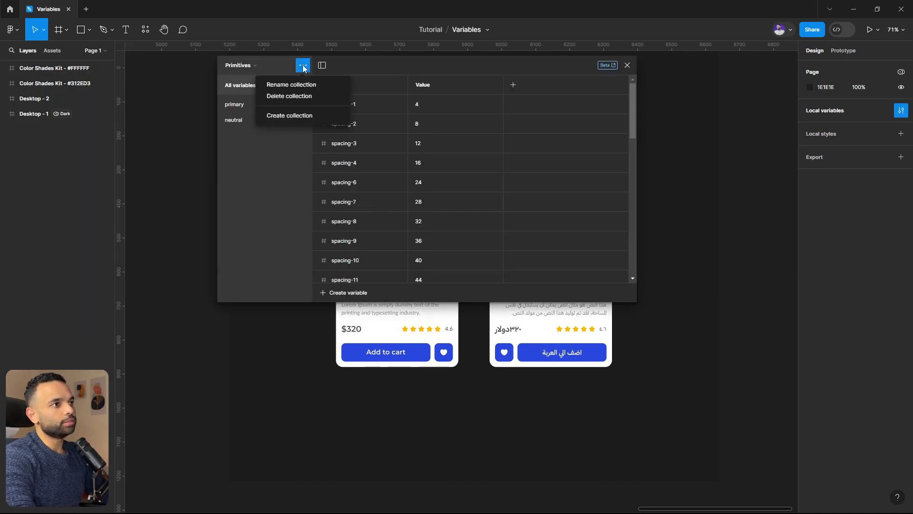
{"action": "left_click", "coordinate": [302, 114]}
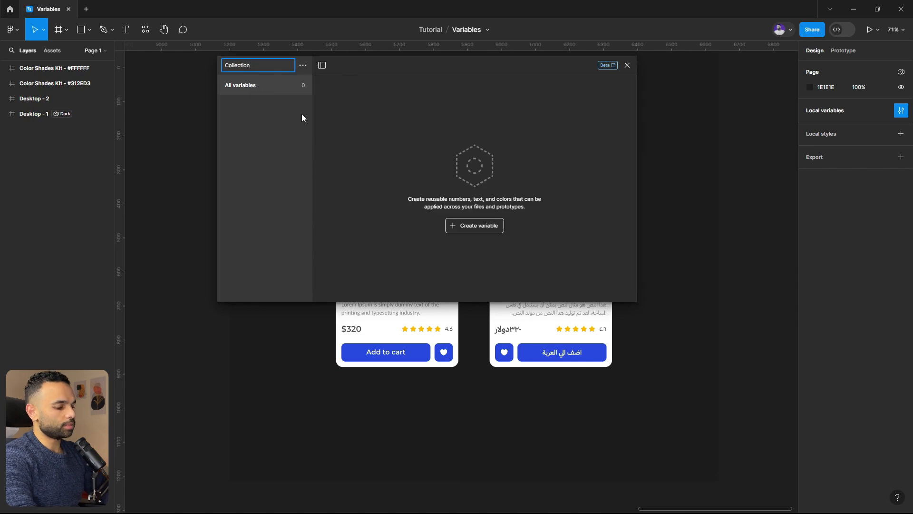
{"action": "key", "text": "Caps_Lock"}
{"action": "type", "text": "L"}
{"action": "key", "text": "Caps_Lock"}
{"action": "type", "text": "anguage"}
{"action": "key", "text": "Return"}
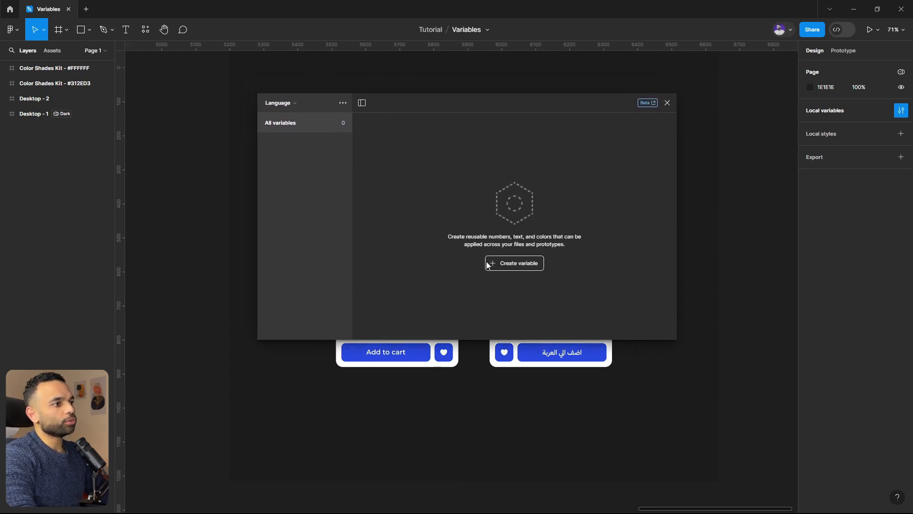
Step: Add a string variable named title to the Language collection
{"action": "left_click", "coordinate": [498, 261]}
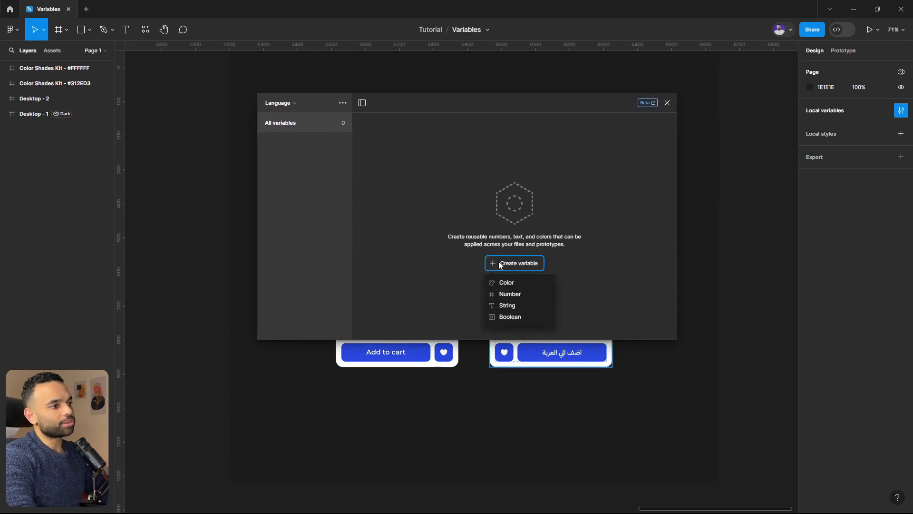
{"action": "left_click", "coordinate": [515, 304]}
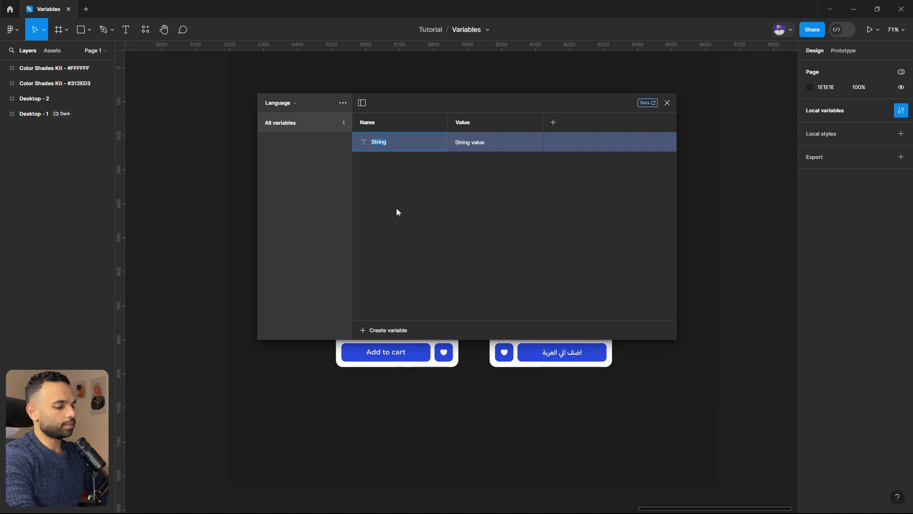
{"action": "type", "text": "title"}
{"action": "key", "text": "Return"}
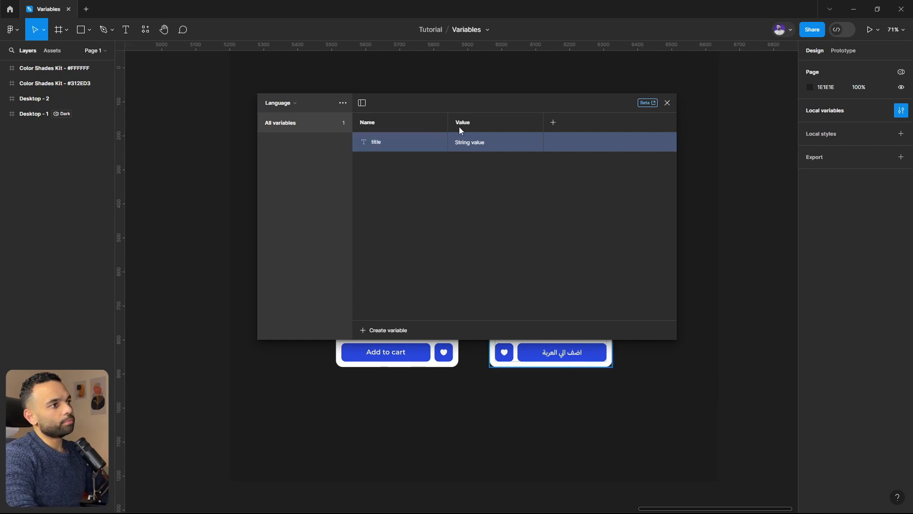
Step: Add a second mode to the Language collection and name the two modes English and Arabic
{"action": "left_click", "coordinate": [553, 122]}
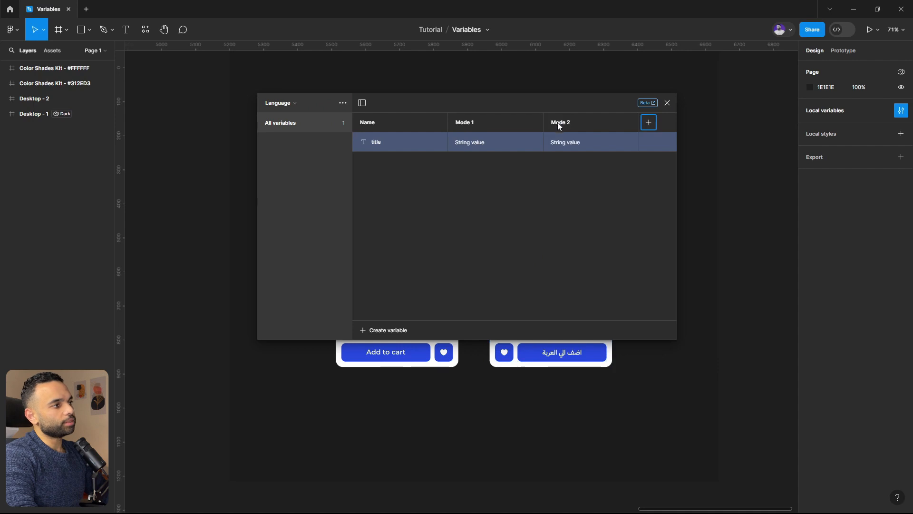
{"action": "double_click", "coordinate": [460, 124]}
{"action": "key", "text": "Caps_Lock"}
{"action": "type", "text": "English"}
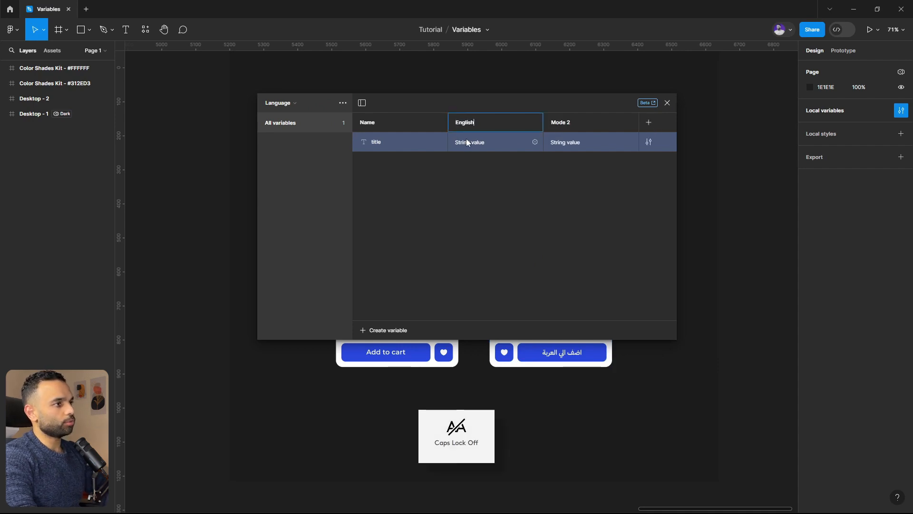
{"action": "key", "text": "Return"}
{"action": "double_click", "coordinate": [553, 124]}
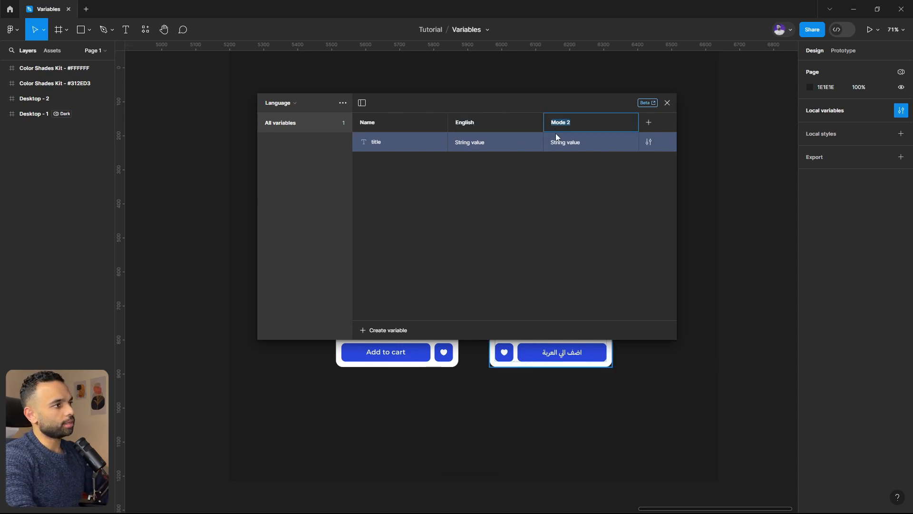
{"action": "key", "text": "Caps_Lock"}
{"action": "type", "text": "A"}
{"action": "key", "text": "Caps_Lock"}
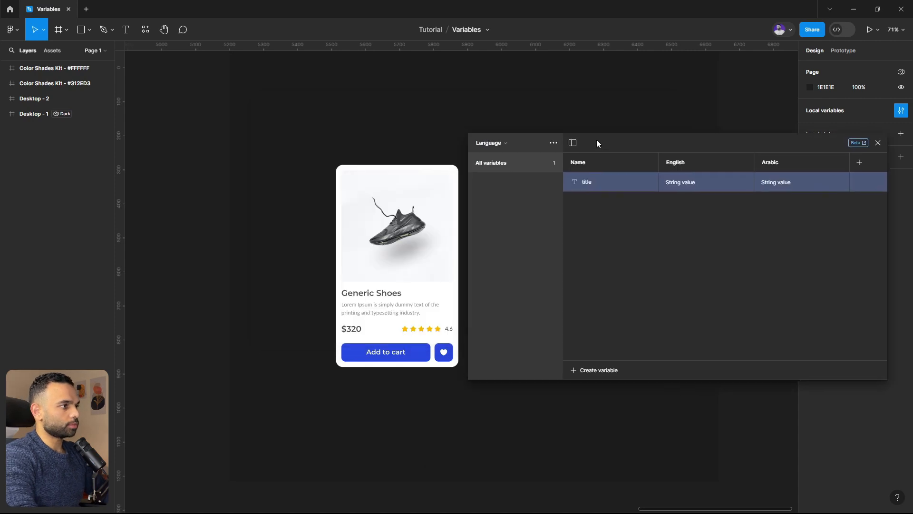
Step: Move the variables window off the English card and set the title variable's English value to Generic Shoes
{"action": "left_click_drag", "start_coordinate": [597, 139], "coordinate": [592, 135]}
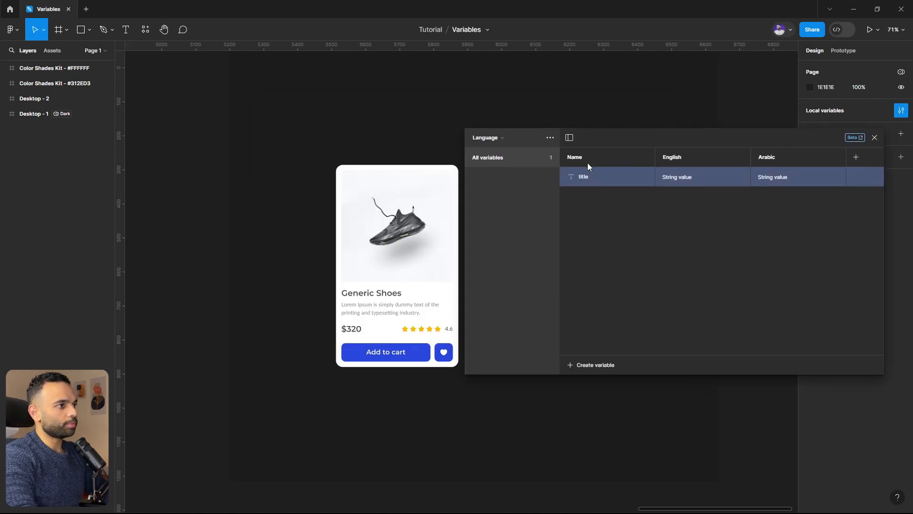
{"action": "left_click", "coordinate": [388, 297]}
{"action": "left_click", "coordinate": [679, 176]}
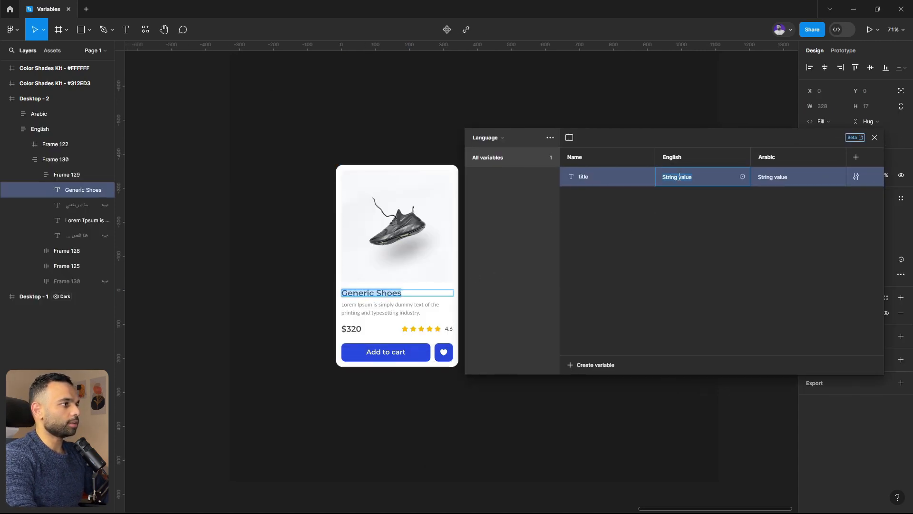
{"action": "type", "text": "Generic Shoes"}
{"action": "key", "text": "Return"}
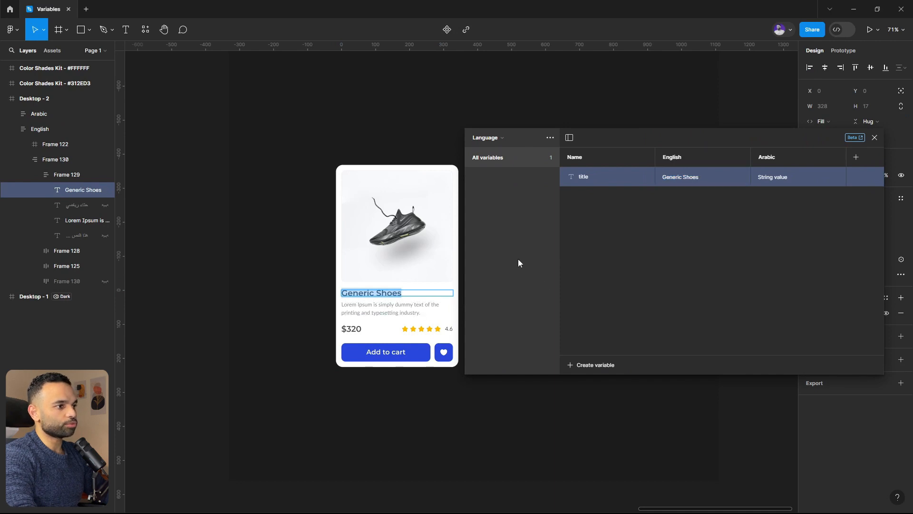
Step: Duplicate the title variable as description and set its English value to the English card's Lorem Ipsum text
{"action": "right_click", "coordinate": [596, 179]}
{"action": "left_click", "coordinate": [619, 211]}
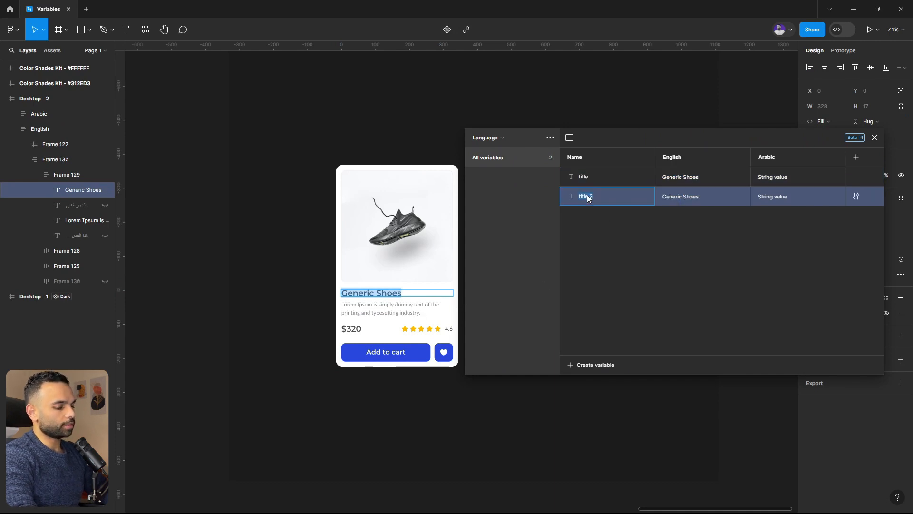
{"action": "type", "text": "descrip"}
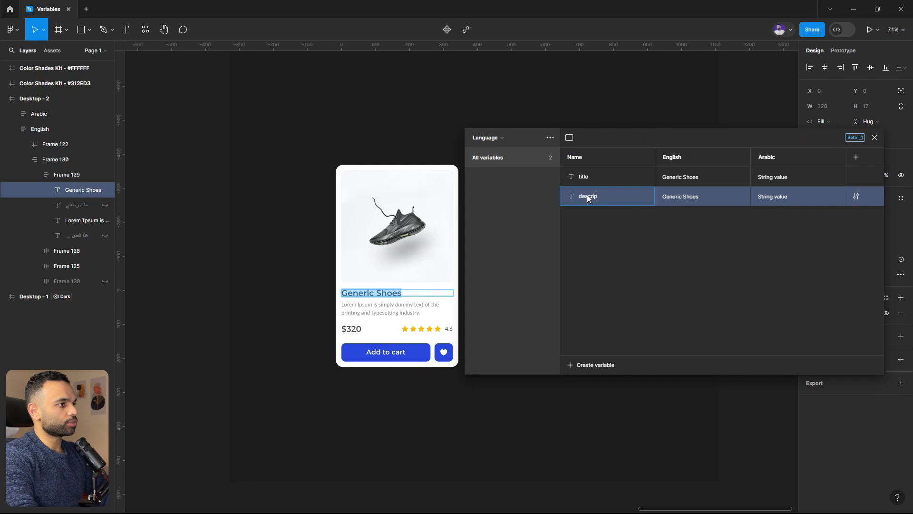
{"action": "type", "text": "tion"}
{"action": "double_click", "coordinate": [383, 310]}
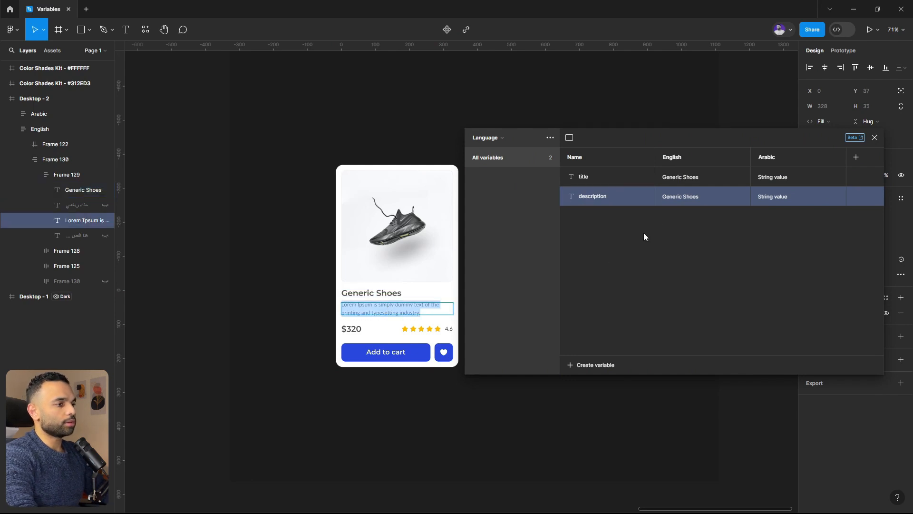
{"action": "left_click", "coordinate": [678, 197]}
{"action": "key", "text": "ctrl+v"}
{"action": "key", "text": "Return"}
Step: Duplicate the description variable as price and set its English value to $320 from the English card
{"action": "right_click", "coordinate": [597, 195]}
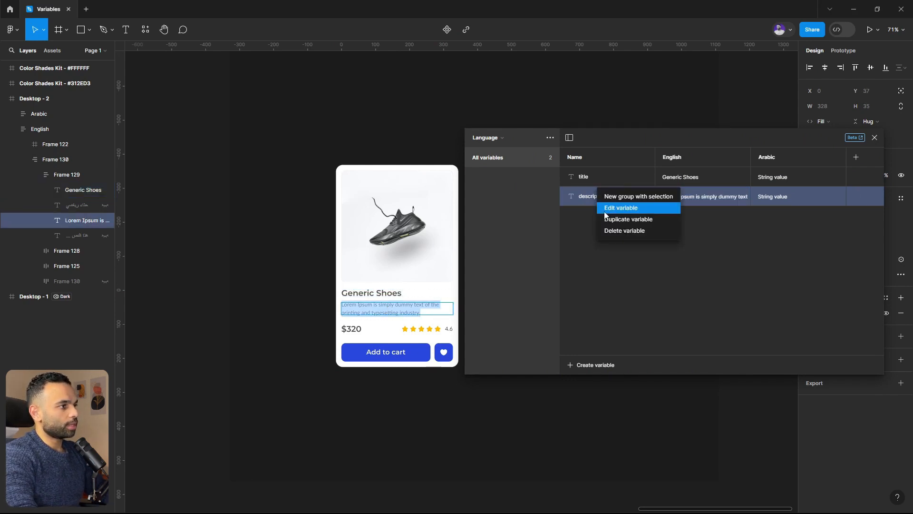
{"action": "left_click", "coordinate": [613, 218]}
{"action": "type", "text": "price"}
{"action": "key", "text": "Return"}
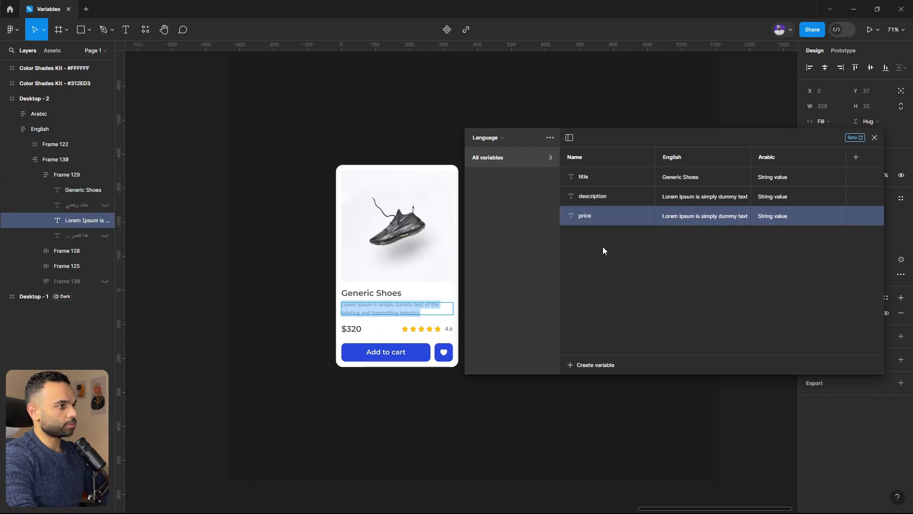
{"action": "double_click", "coordinate": [357, 331]}
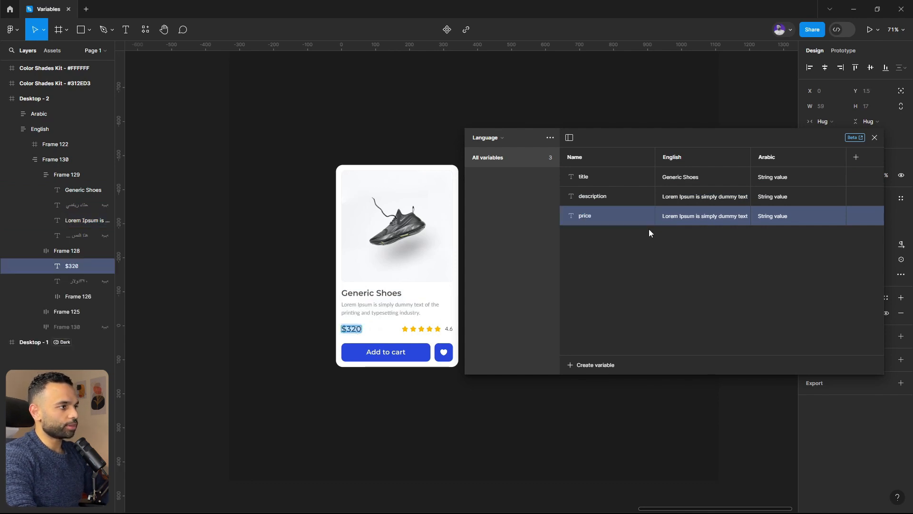
Step: Duplicate the price variable as rating and set its English value to 4.6
{"action": "right_click", "coordinate": [595, 217]}
{"action": "left_click", "coordinate": [608, 247]}
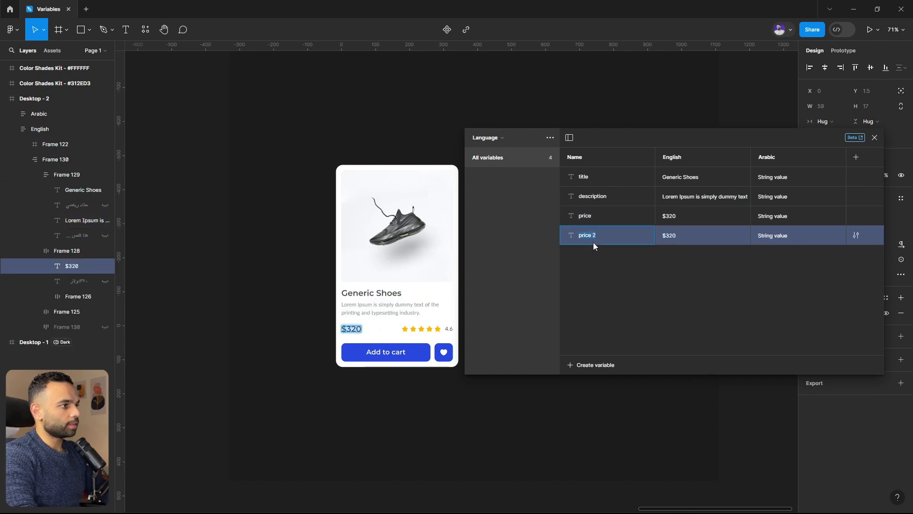
{"action": "type", "text": "ratri"}
{"action": "key", "text": "BackSpace"}
{"action": "key", "text": "BackSpace"}
{"action": "type", "text": "ing"}
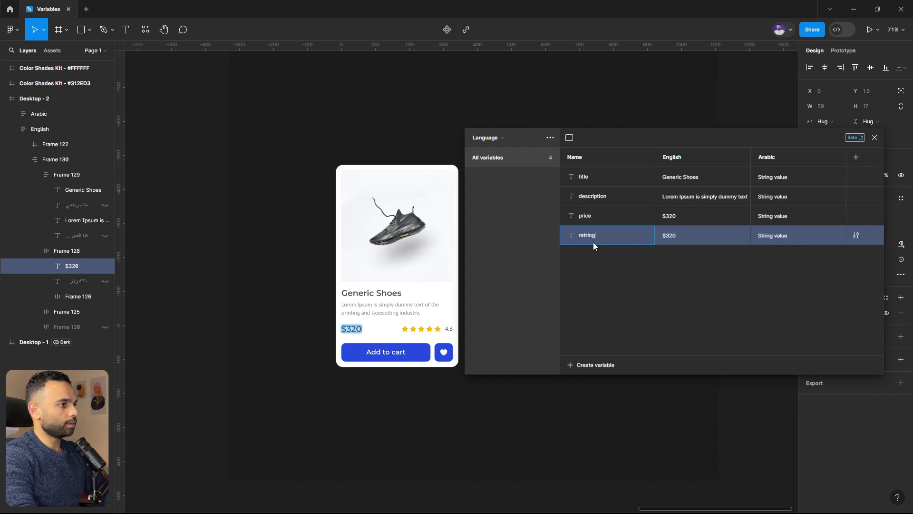
{"action": "key", "text": "Return"}
{"action": "double_click", "coordinate": [449, 328]}
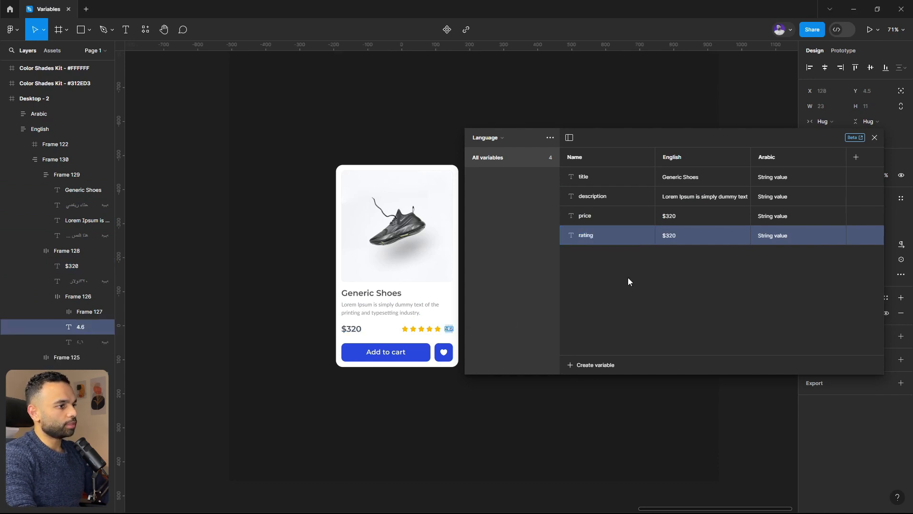
{"action": "double_click", "coordinate": [674, 239]}
{"action": "type", "text": "4.6"}
Step: Duplicate the rating variable as button-text and set its English value to Add to cart
{"action": "right_click", "coordinate": [593, 235]}
{"action": "left_click", "coordinate": [605, 265]}
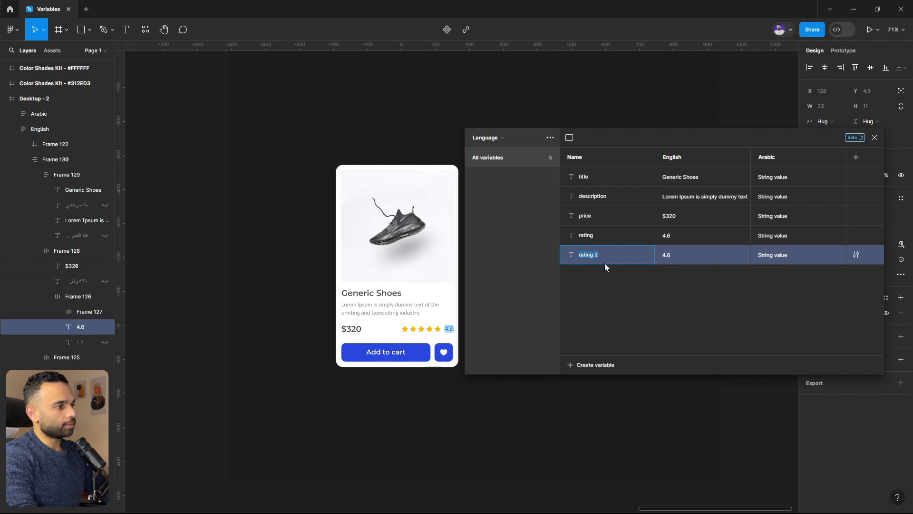
{"action": "type", "text": "button-text"}
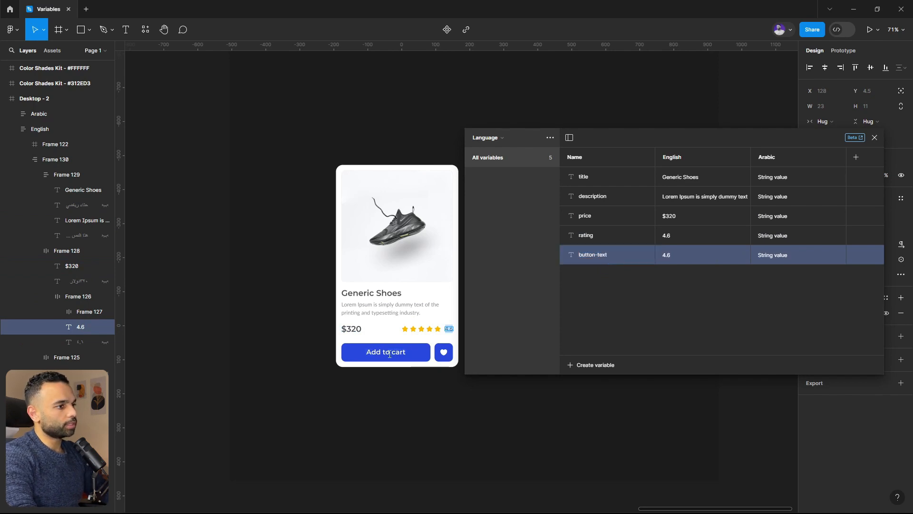
{"action": "double_click", "coordinate": [415, 350]}
{"action": "double_click", "coordinate": [668, 256]}
Step: Move the variables window off the Arabic card and set the title variable's Arabic value to حذاء رياضي
{"action": "left_click_drag", "start_coordinate": [731, 142], "coordinate": [340, 142]}
{"action": "double_click", "coordinate": [594, 294]}
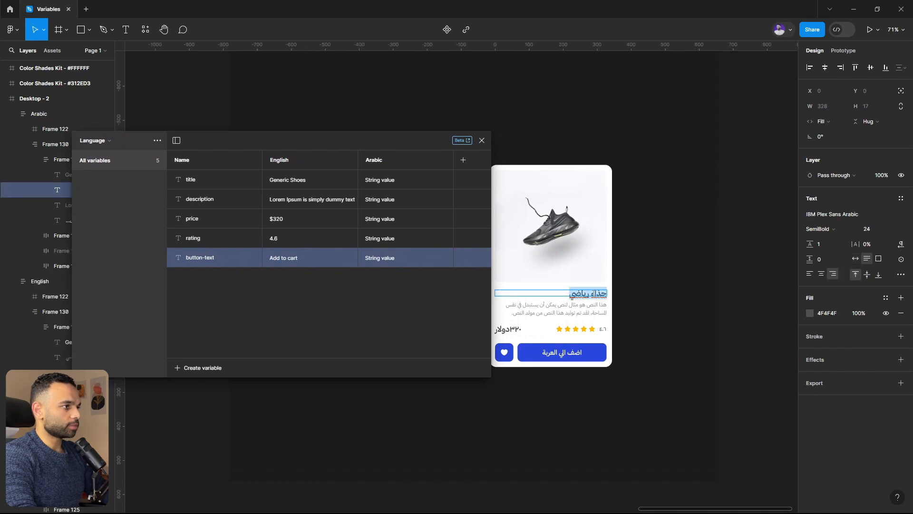
{"action": "key", "text": "ctrl+c"}
{"action": "left_click", "coordinate": [395, 184]}
{"action": "key", "text": "ctrl+v"}
Step: Set the Arabic values of description and price to the Arabic card's paragraph text and ٣٢٠دولار
{"action": "key", "text": "ctrl+a"}
{"action": "key", "text": "ctrl+c"}
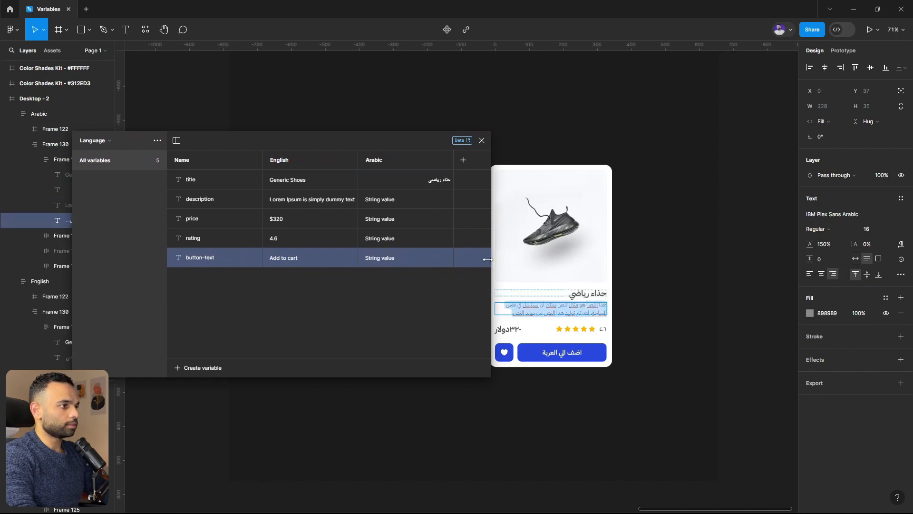
{"action": "double_click", "coordinate": [387, 200]}
{"action": "key", "text": "ctrl+v"}
{"action": "key", "text": "ctrl+c"}
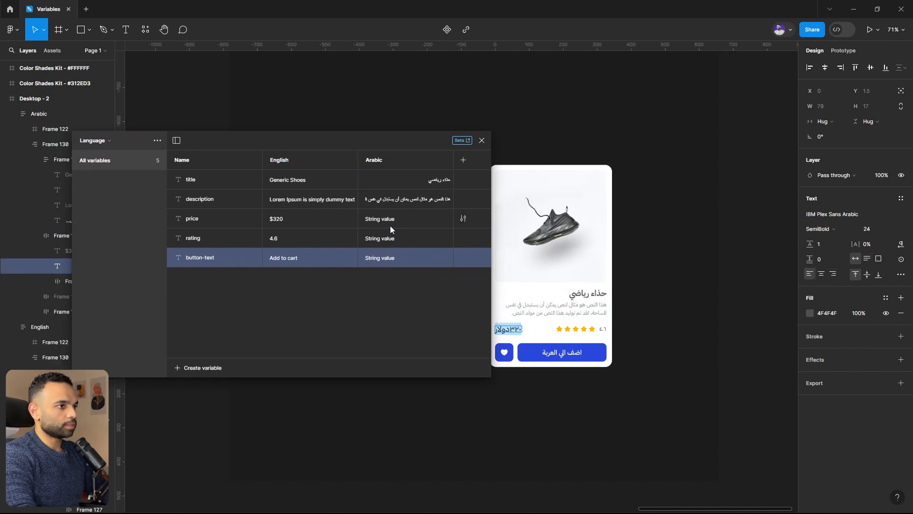
{"action": "double_click", "coordinate": [390, 219]}
{"action": "key", "text": "ctrl+v"}
Step: Set the Arabic values of rating and button-text to the Arabic card's rating number and اضف الي العربة
{"action": "double_click", "coordinate": [603, 329]}
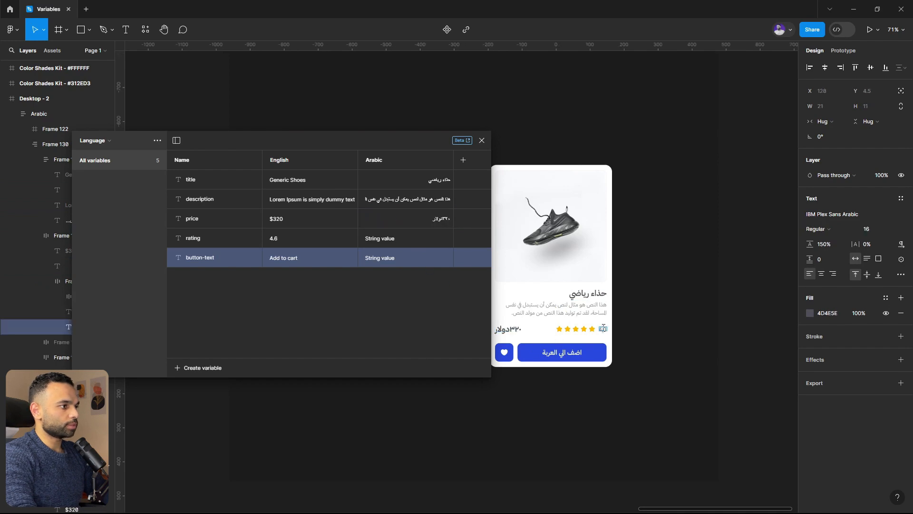
{"action": "key", "text": "ctrl+c"}
{"action": "double_click", "coordinate": [387, 238]}
{"action": "key", "text": "ctrl+v"}
{"action": "double_click", "coordinate": [562, 352]}
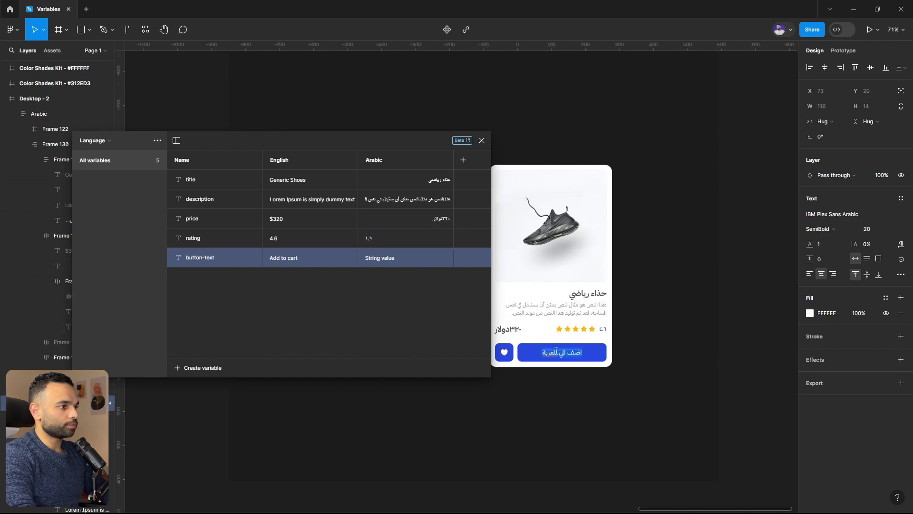
{"action": "key", "text": "ctrl+v"}
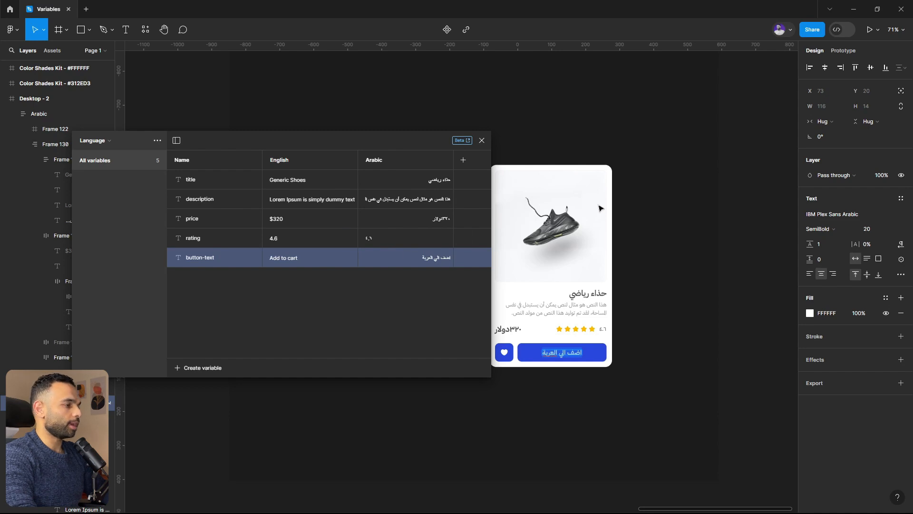
Step: Close the variables window and delete the Arabic card from Desktop - 2
{"action": "left_click", "coordinate": [688, 165]}
{"action": "left_click", "coordinate": [481, 142]}
{"action": "left_click", "coordinate": [484, 145]}
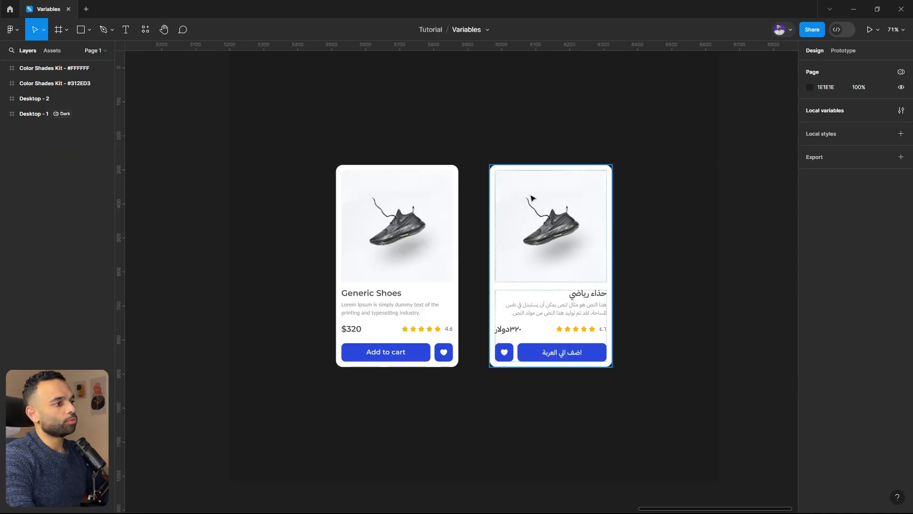
{"action": "left_click", "coordinate": [530, 195]}
{"action": "key", "text": "Delete"}
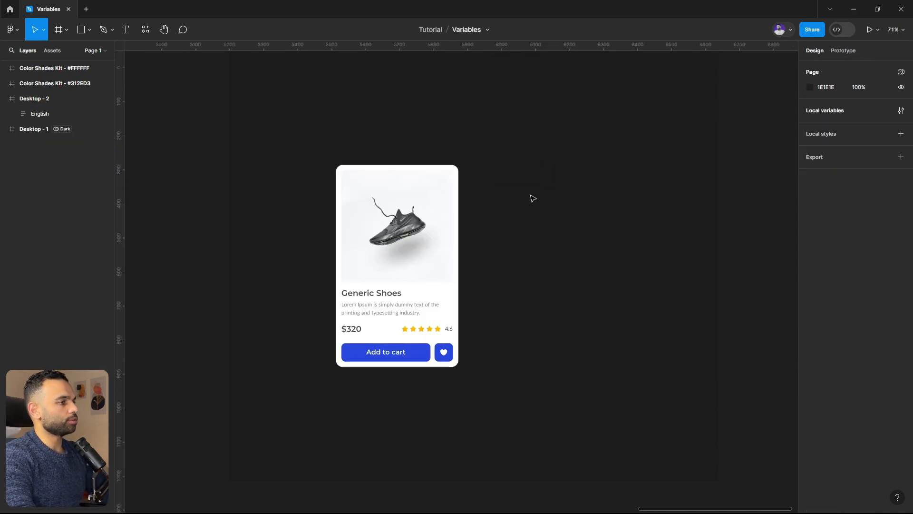
Step: Center the English card horizontally and vertically within Desktop - 2
{"action": "left_click", "coordinate": [435, 224]}
{"action": "left_click", "coordinate": [828, 67]}
{"action": "left_click", "coordinate": [871, 67]}
Step: Bind the card's Generic Shoes heading to the title variable of the Language collection
{"action": "left_click", "coordinate": [477, 294], "text": "ctrl"}
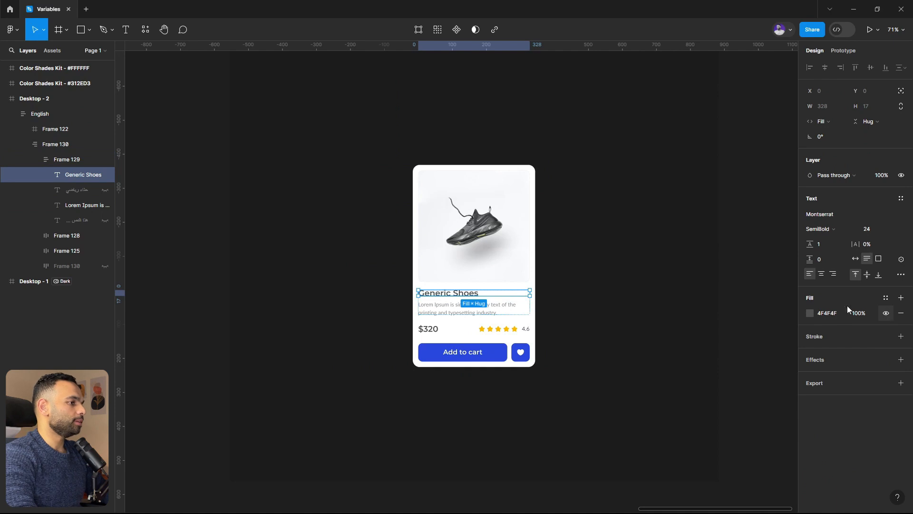
{"action": "left_click", "coordinate": [902, 260]}
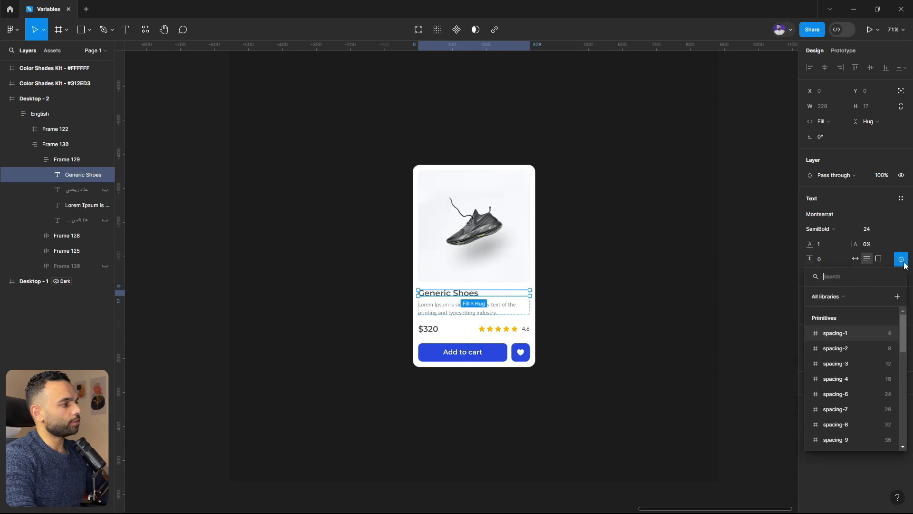
{"action": "scroll", "coordinate": [879, 361], "scroll_direction": "down", "scroll_amount": 5}
{"action": "scroll", "coordinate": [878, 366], "scroll_direction": "down", "scroll_amount": 2}
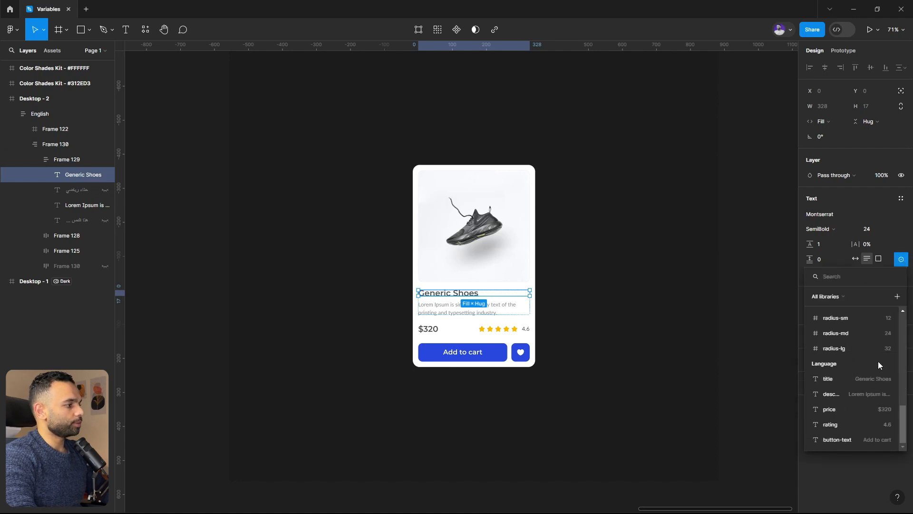
{"action": "left_click", "coordinate": [856, 380]}
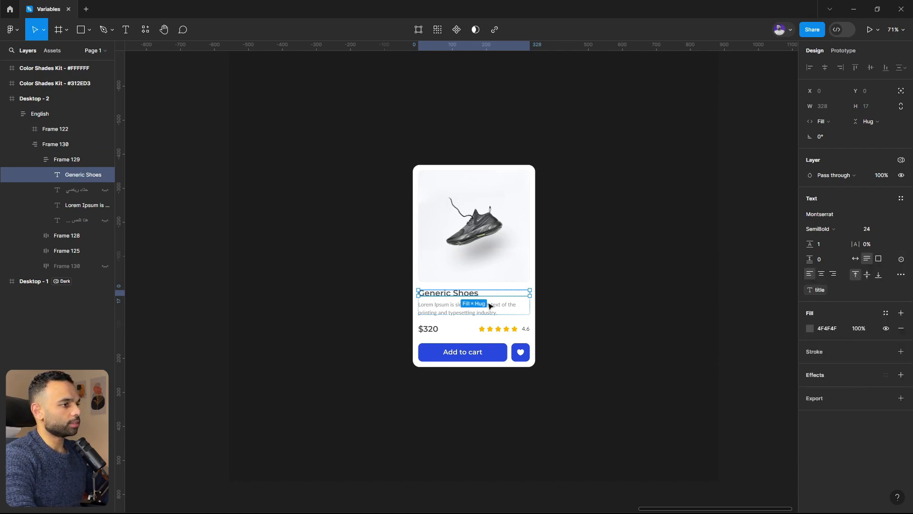
Step: Bind the card's Lorem Ipsum paragraph to the description variable
{"action": "left_click", "coordinate": [443, 307]}
{"action": "left_click", "coordinate": [901, 275]}
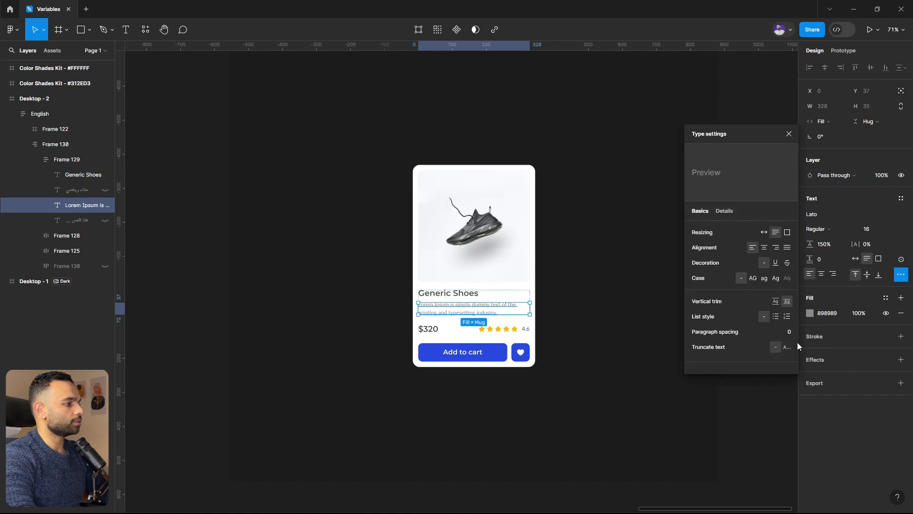
{"action": "left_click", "coordinate": [901, 259]}
{"action": "scroll", "coordinate": [848, 404], "scroll_direction": "down", "scroll_amount": 8}
{"action": "left_click", "coordinate": [842, 394]}
Step: Bind the $320 text to the price variable and the 4.6 text to the rating variable
{"action": "double_click", "coordinate": [428, 330]}
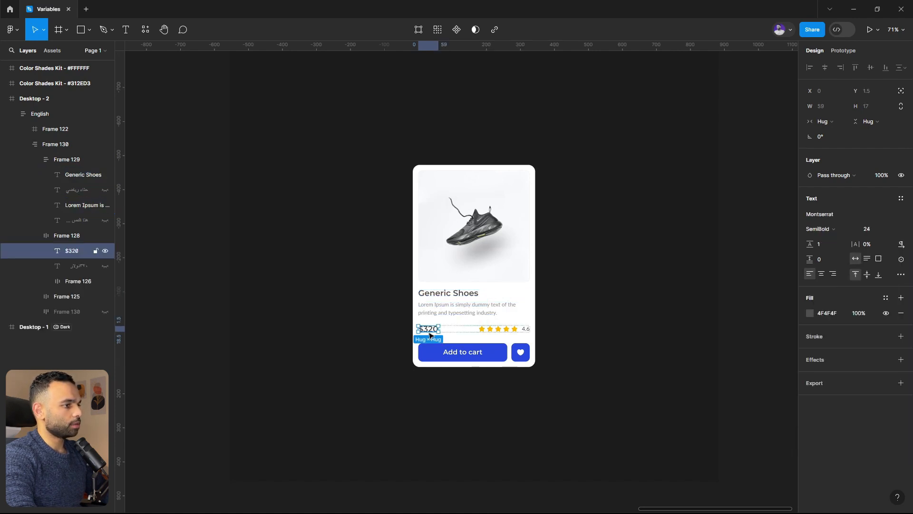
{"action": "left_click", "coordinate": [901, 259]}
{"action": "left_click", "coordinate": [834, 414]}
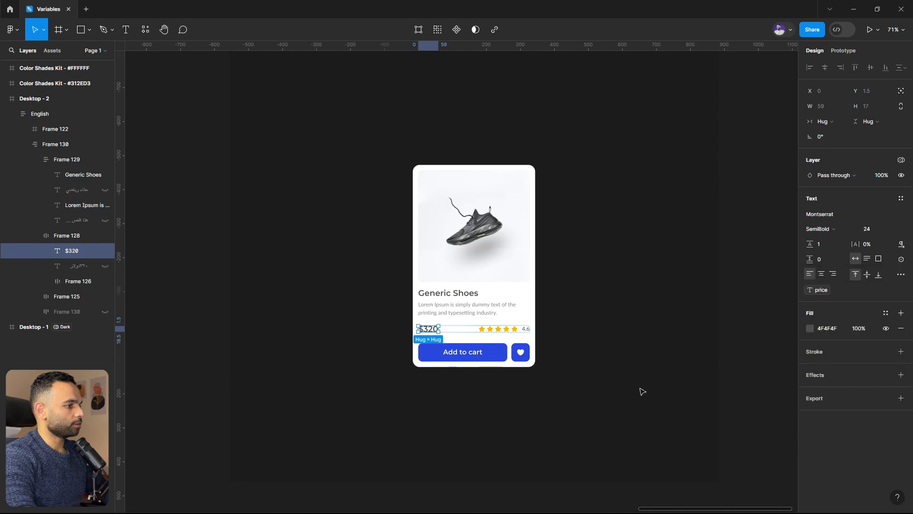
{"action": "double_click", "coordinate": [526, 329]}
{"action": "left_click", "coordinate": [901, 259]}
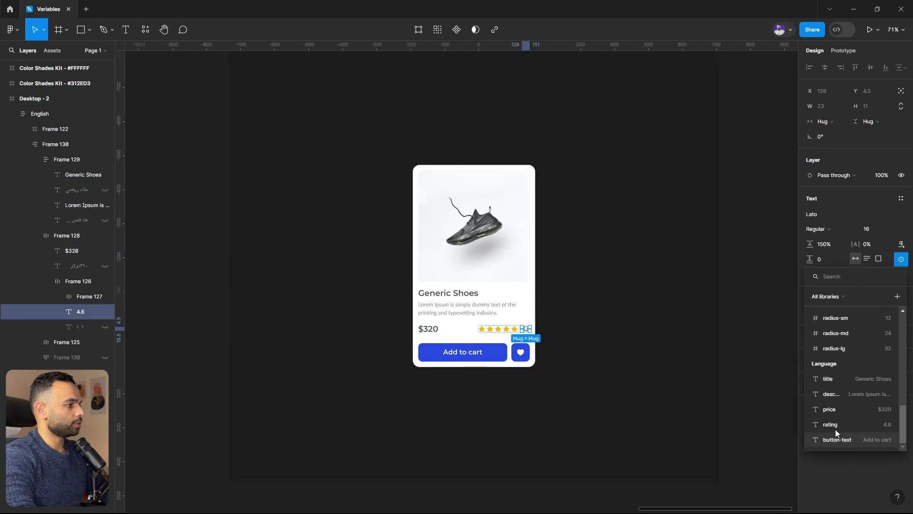
{"action": "left_click", "coordinate": [836, 423]}
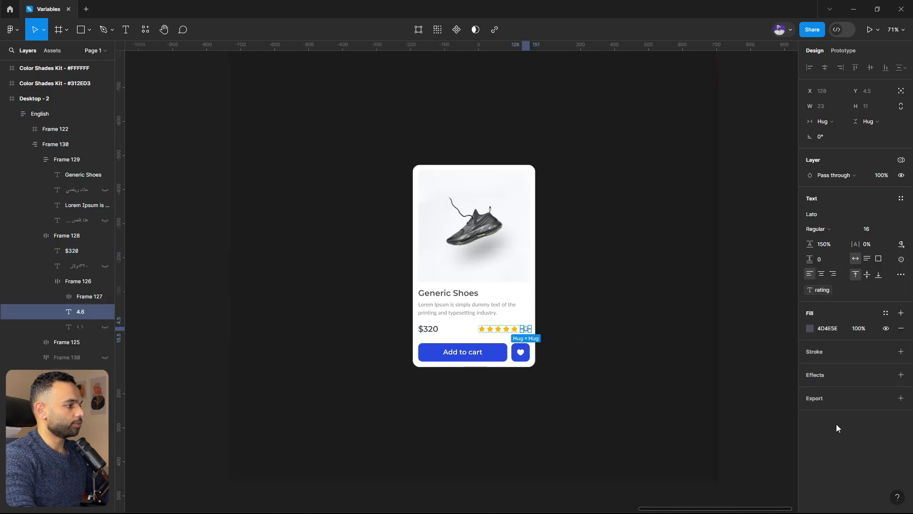
Step: Bind the Add to cart label to the button-text variable and deselect it
{"action": "double_click", "coordinate": [471, 352]}
{"action": "left_click", "coordinate": [901, 259]}
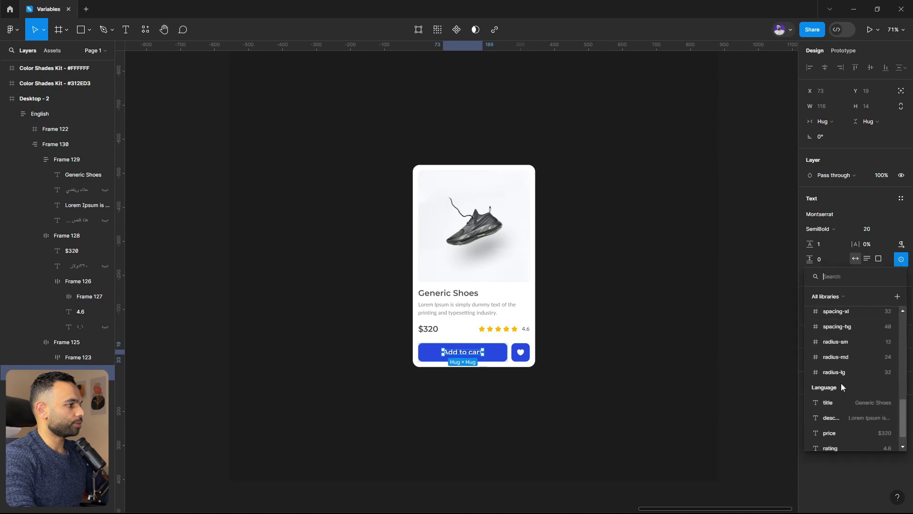
{"action": "left_click", "coordinate": [835, 438]}
{"action": "left_click", "coordinate": [640, 309]}
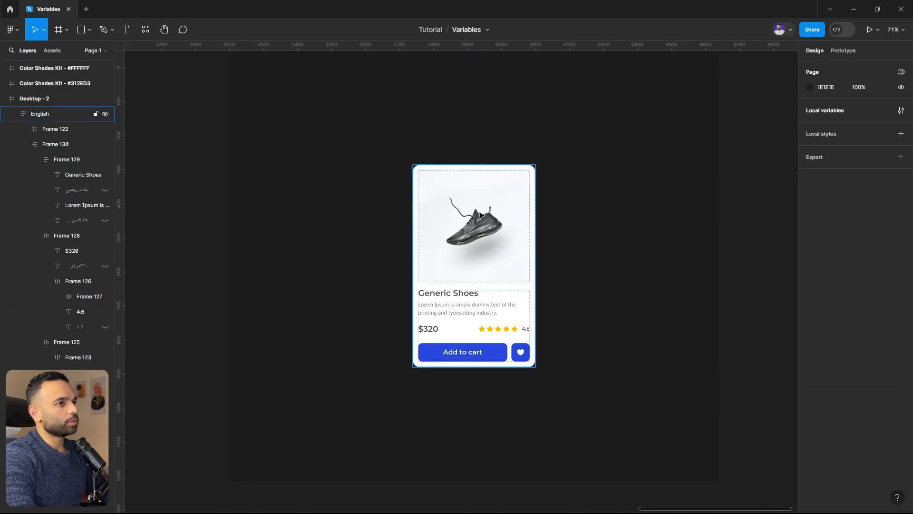
Step: Apply the Arabic mode of the Language collection to the whole English card
{"action": "left_click", "coordinate": [482, 215]}
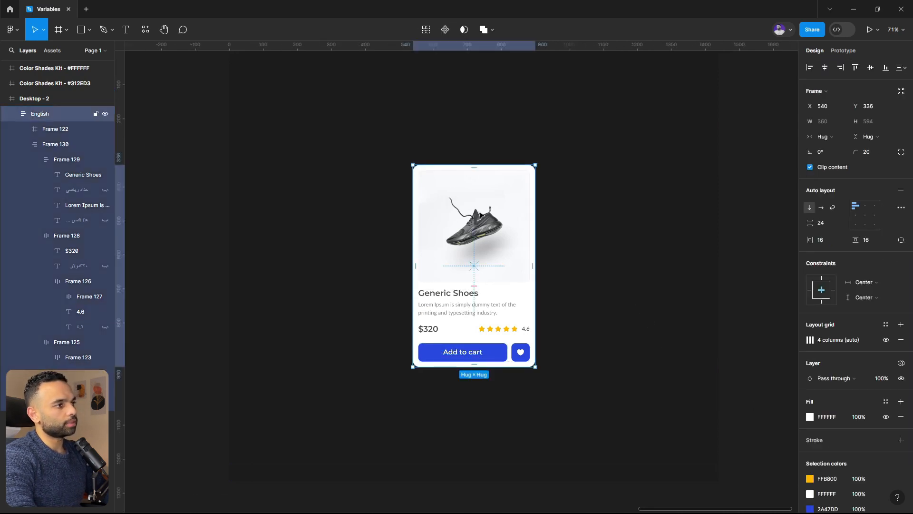
{"action": "left_click", "coordinate": [901, 364]}
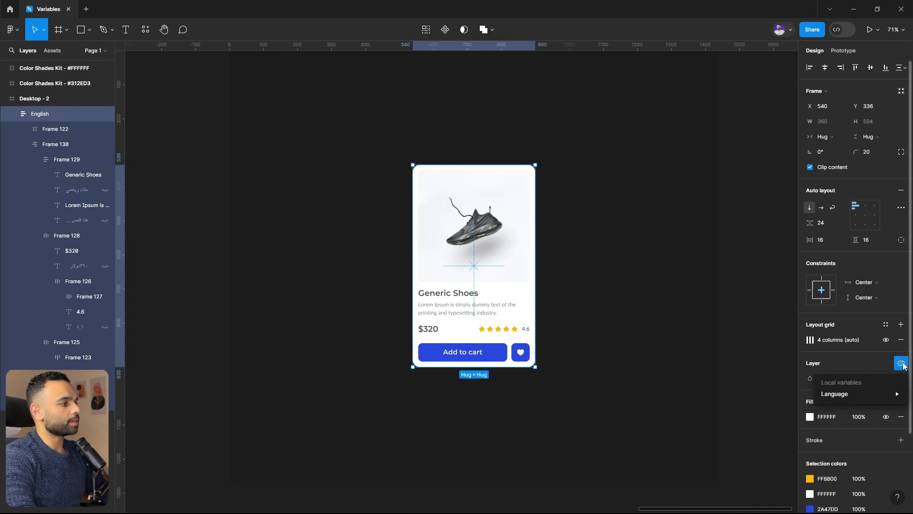
{"action": "mouse_move", "coordinate": [856, 394]}
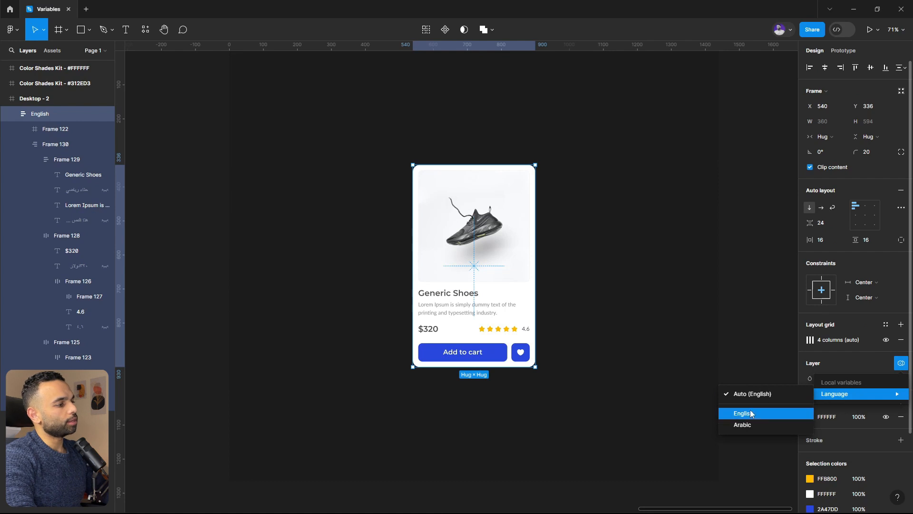
{"action": "left_click", "coordinate": [752, 425]}
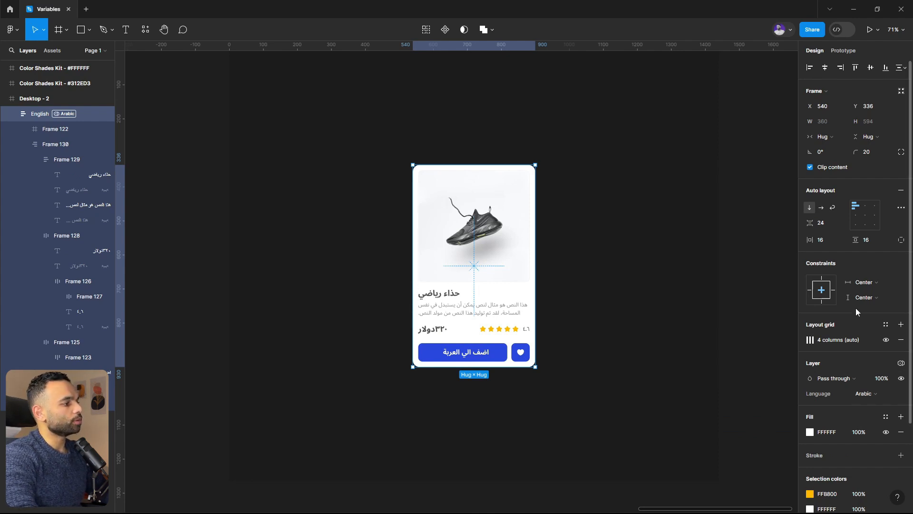
Step: Switch the card's Language mode to English and deselect the card
{"action": "left_click", "coordinate": [863, 394]}
{"action": "left_click", "coordinate": [852, 382]}
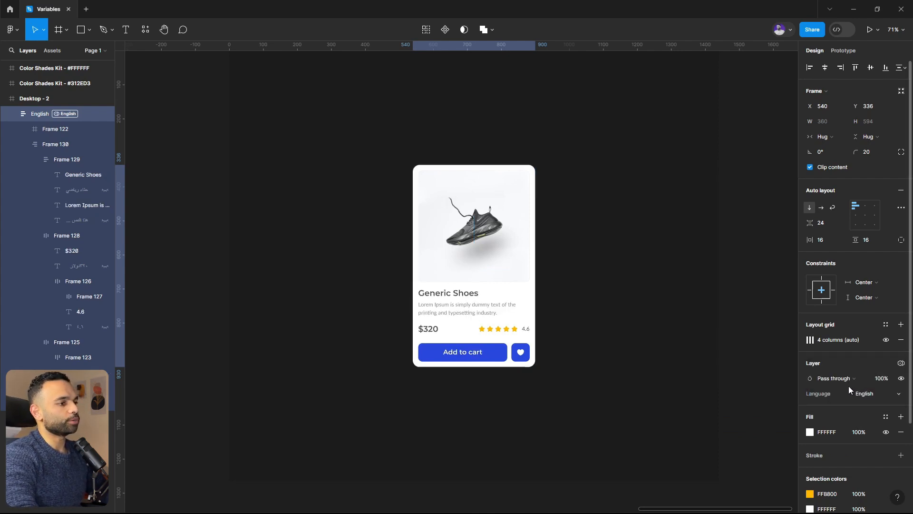
{"action": "left_click", "coordinate": [660, 223]}
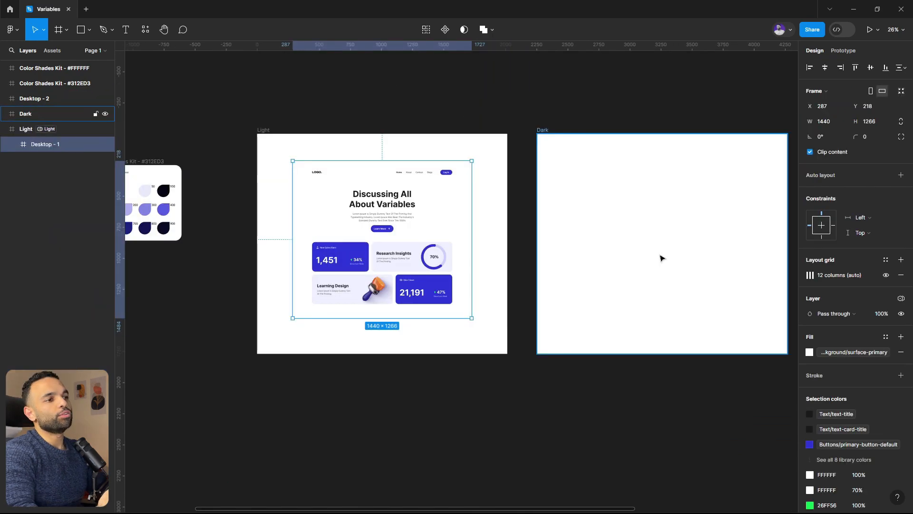